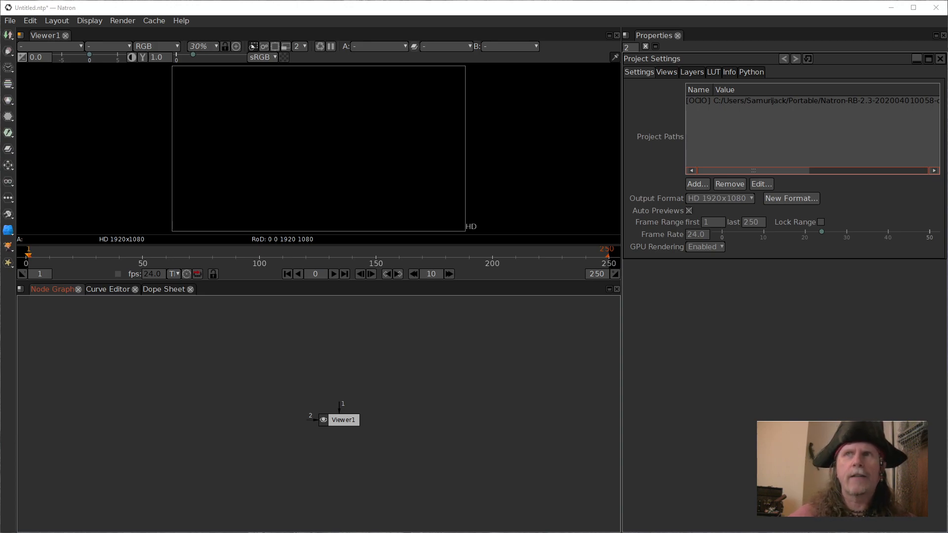
pyautogui.hotkey('ctrl', 'alt', 'shift', 'F8')
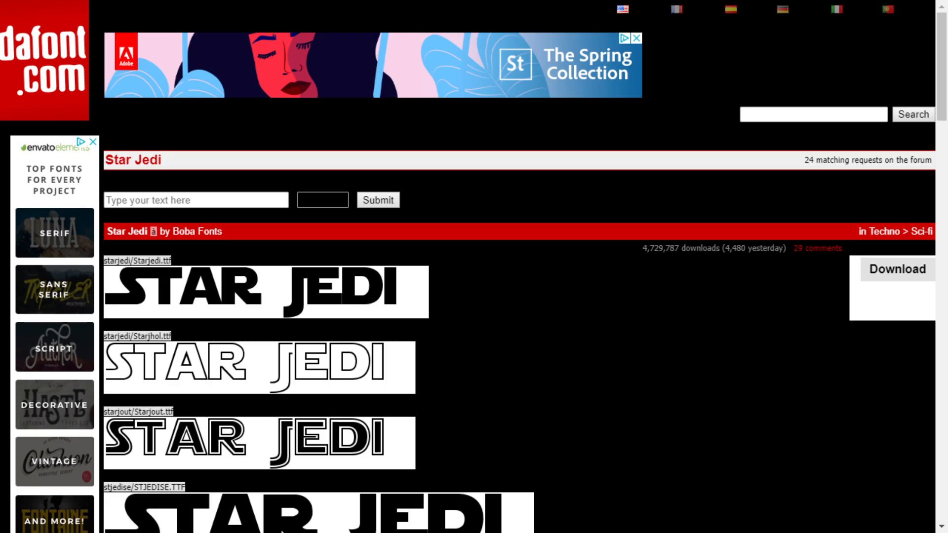
pyautogui.press('ctrl+alt+super+shift+F4')
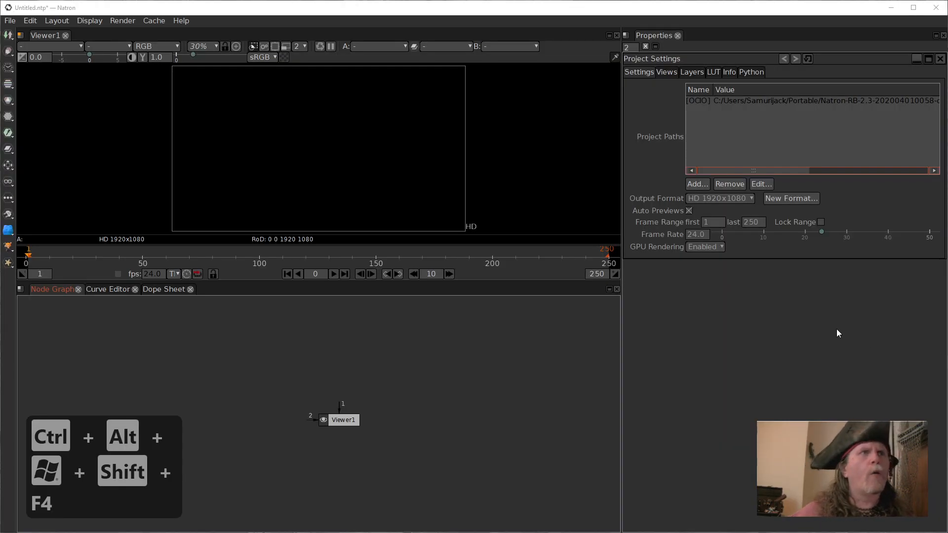
# Move the Viewer1 node slightly lower in the node graph and deselect it.
pyautogui.moveTo(352, 422); pyautogui.dragTo(347, 449)
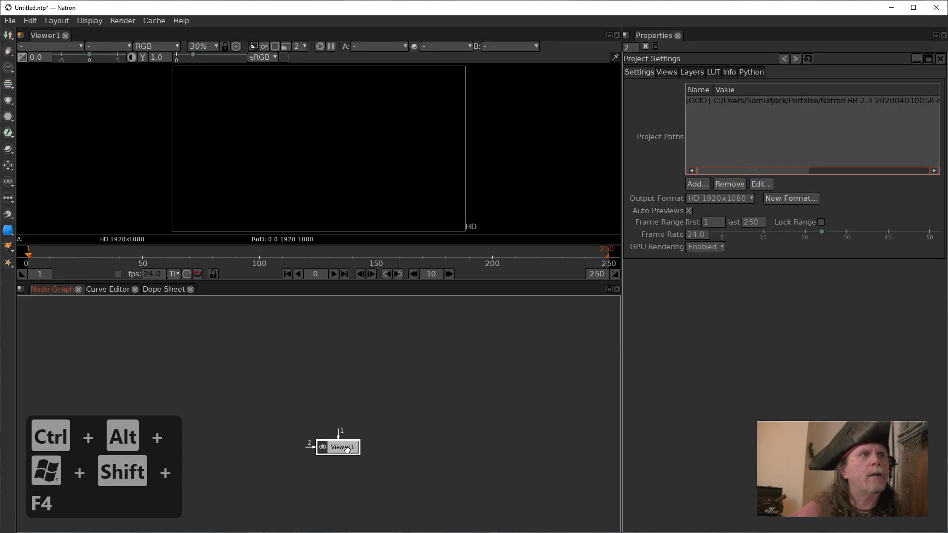
pyautogui.click(336, 349)
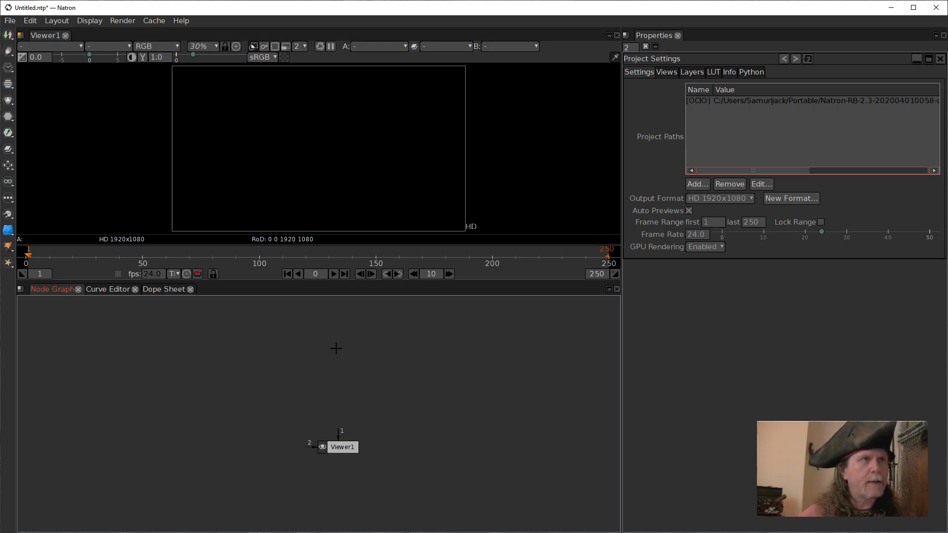
pyautogui.press('t')
pyautogui.press('e')
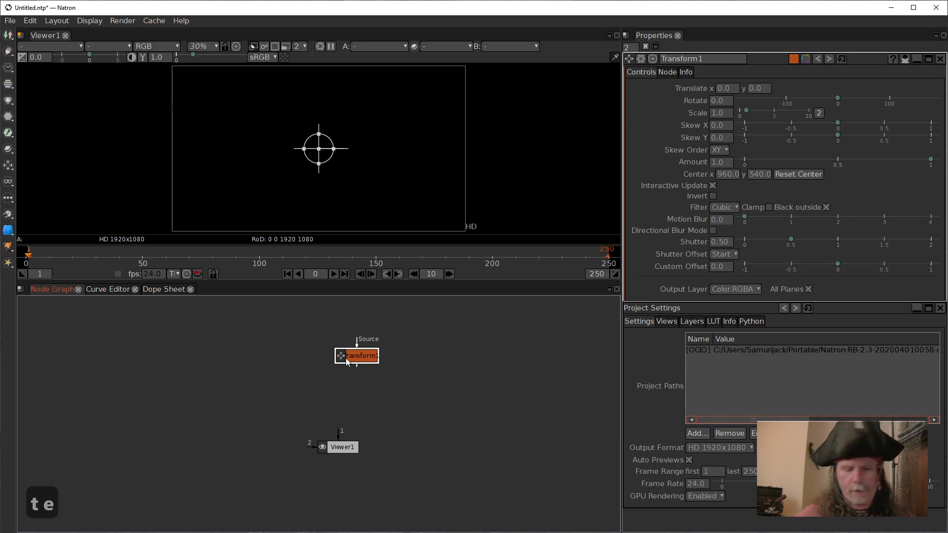
pyautogui.press('Delete')
# Add a Text node directly above Viewer1 and connect it to the viewer's input 1.
pyautogui.press('Tab')
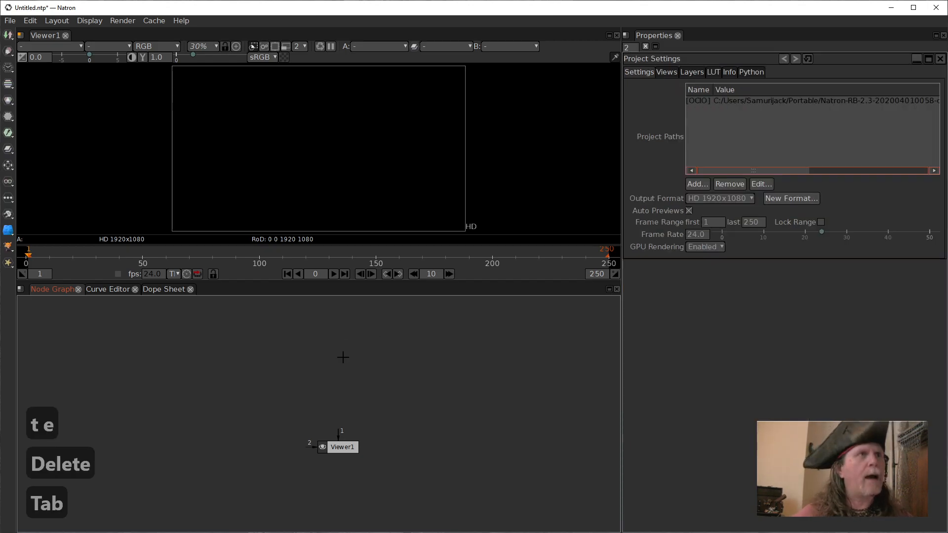
pyautogui.write('text')
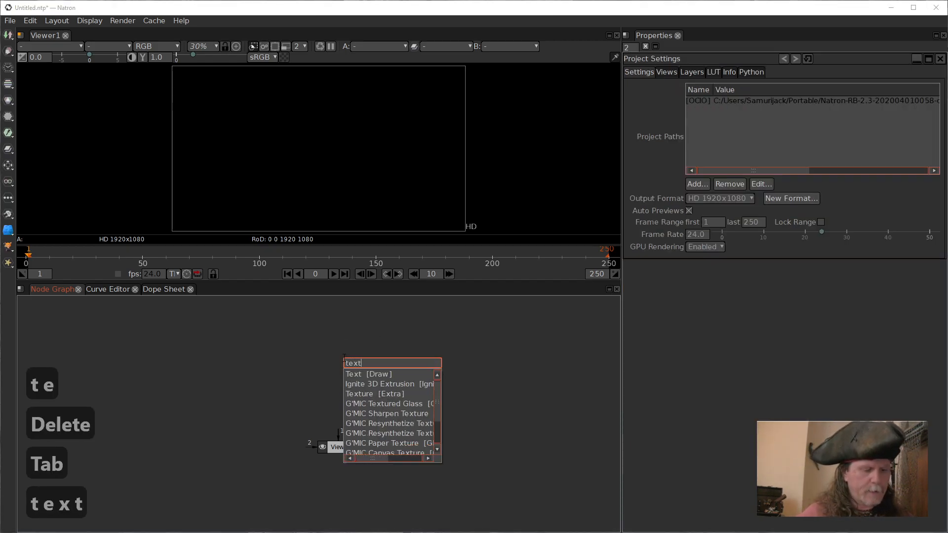
pyautogui.press('Down')
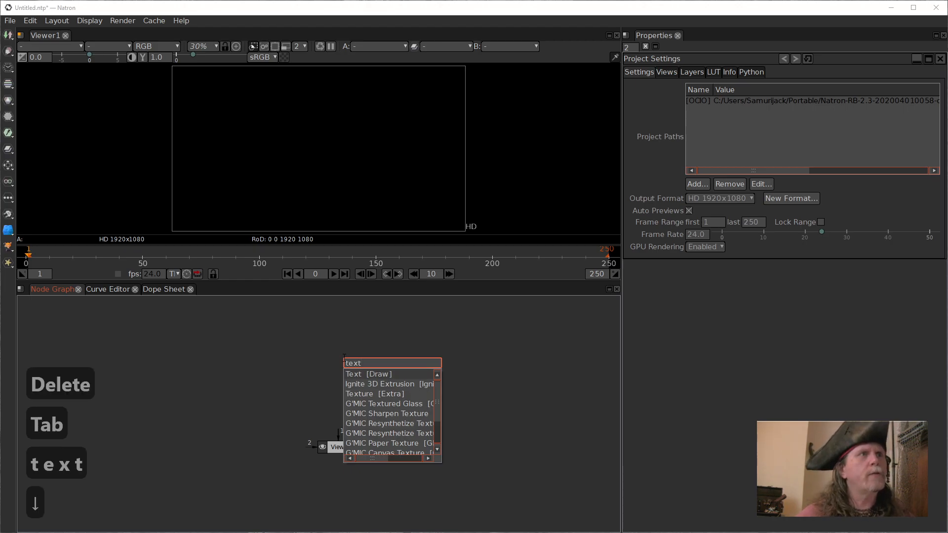
pyautogui.press('Return')
pyautogui.moveTo(359, 365); pyautogui.dragTo(347, 362)
pyautogui.press('1')
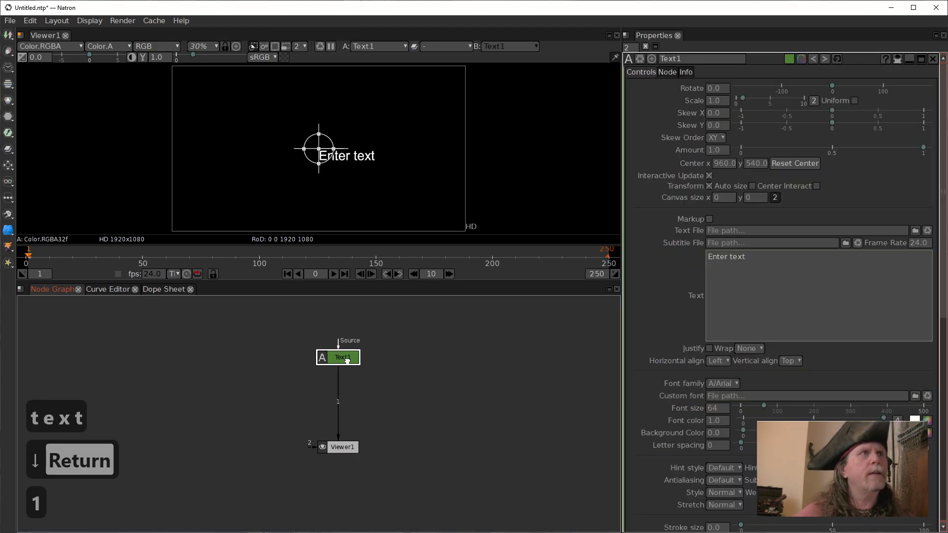
pyautogui.click(709, 186)
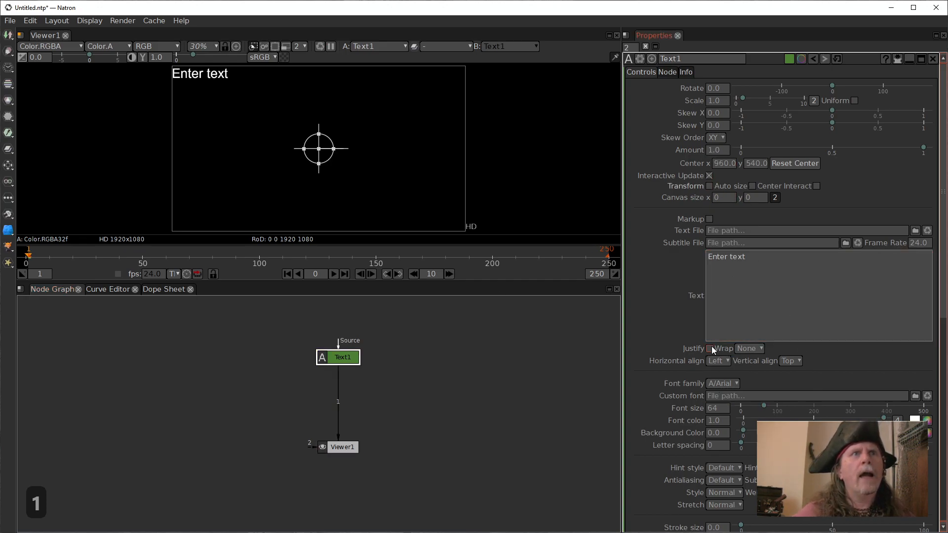
pyautogui.click(751, 347)
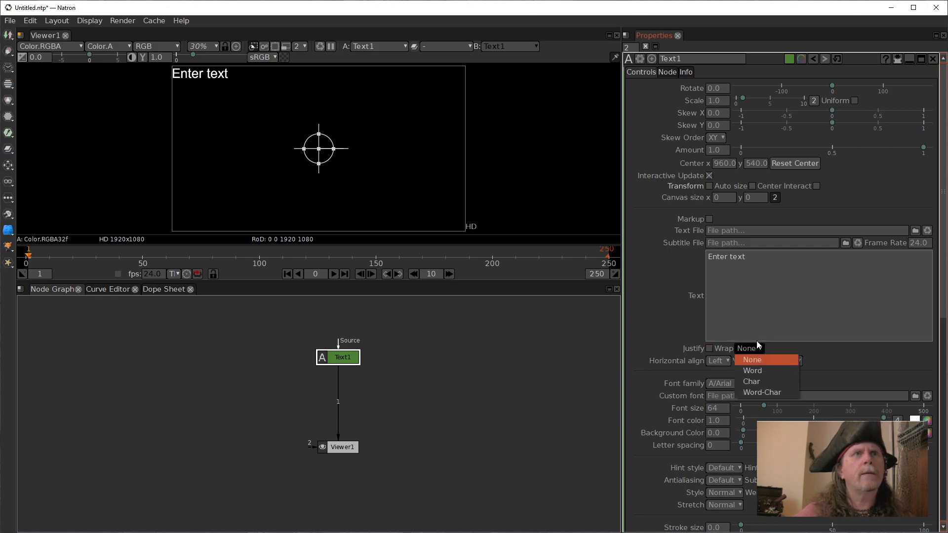
pyautogui.click(706, 186)
pyautogui.click(709, 186)
# Enable Center Interact and replace the placeholder text with "Long ago in a place not to far," and "far away...." on a second line.
pyautogui.click(816, 186)
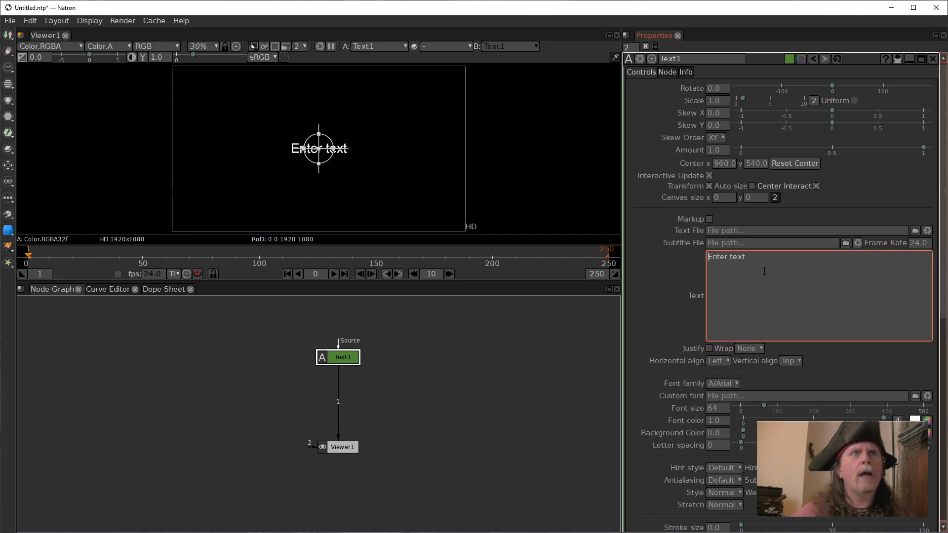
pyautogui.moveTo(763, 273); pyautogui.dragTo(663, 243)
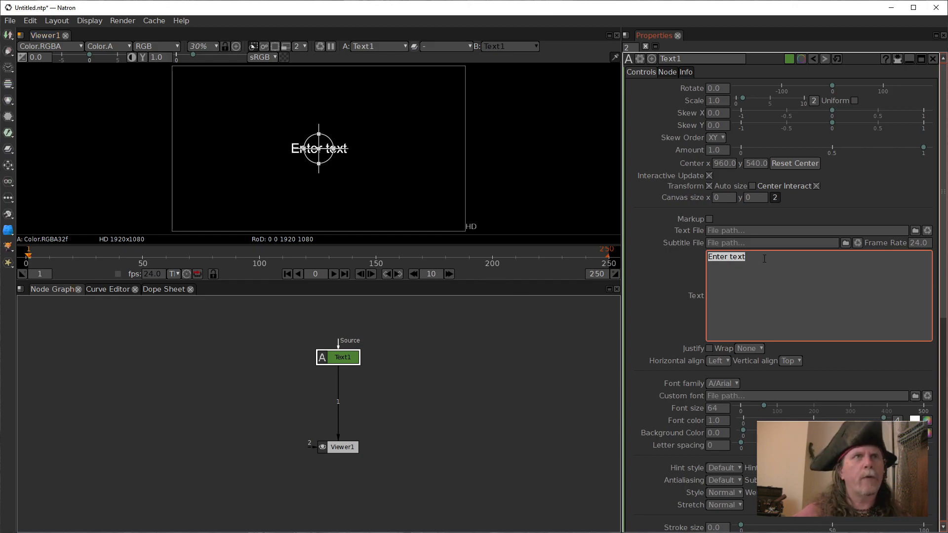
pyautogui.write('Lo')
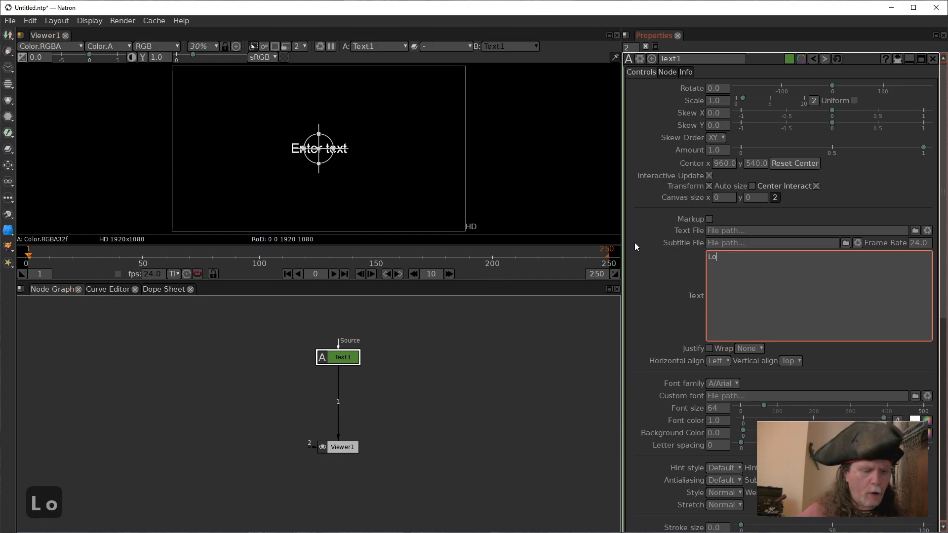
pyautogui.write('ng ago in')
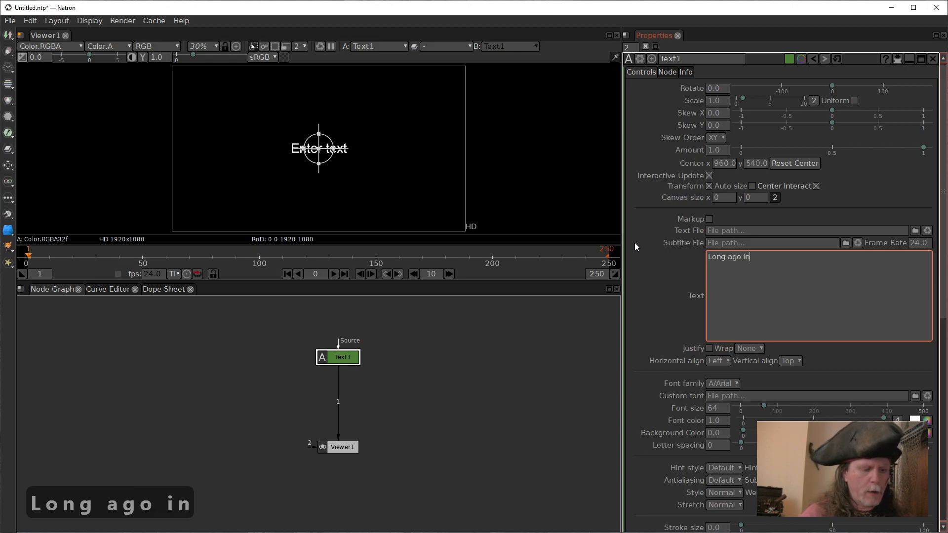
pyautogui.write(' a pla')
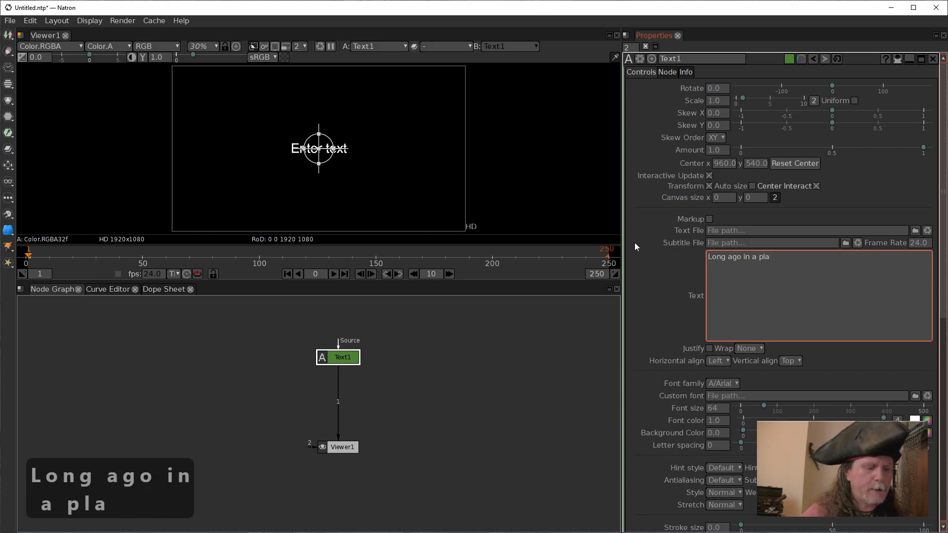
pyautogui.write('ce not t')
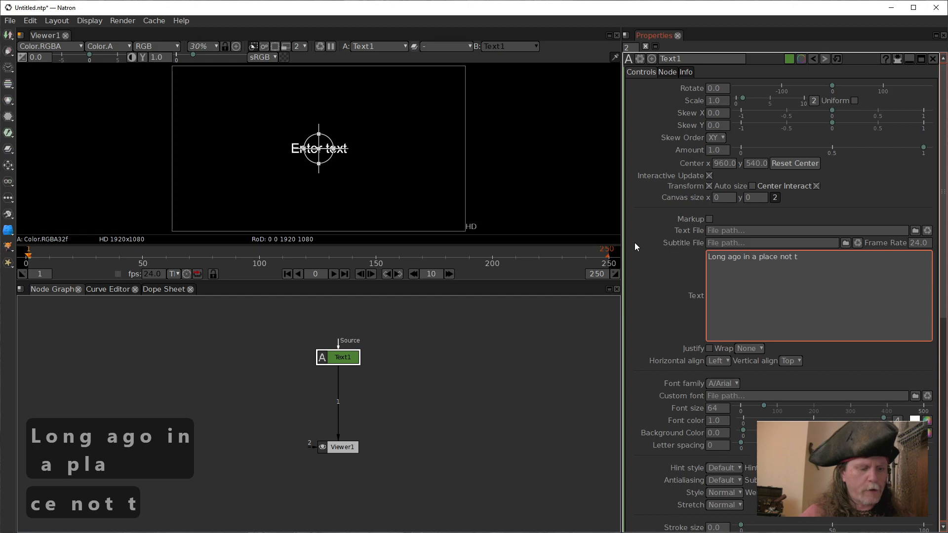
pyautogui.write('o far,')
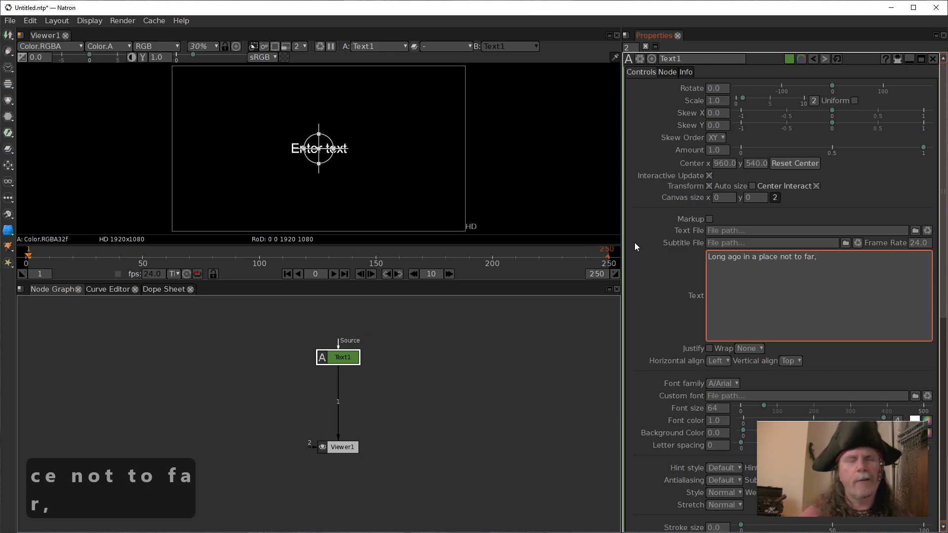
pyautogui.hotkey('shift', 'Return')
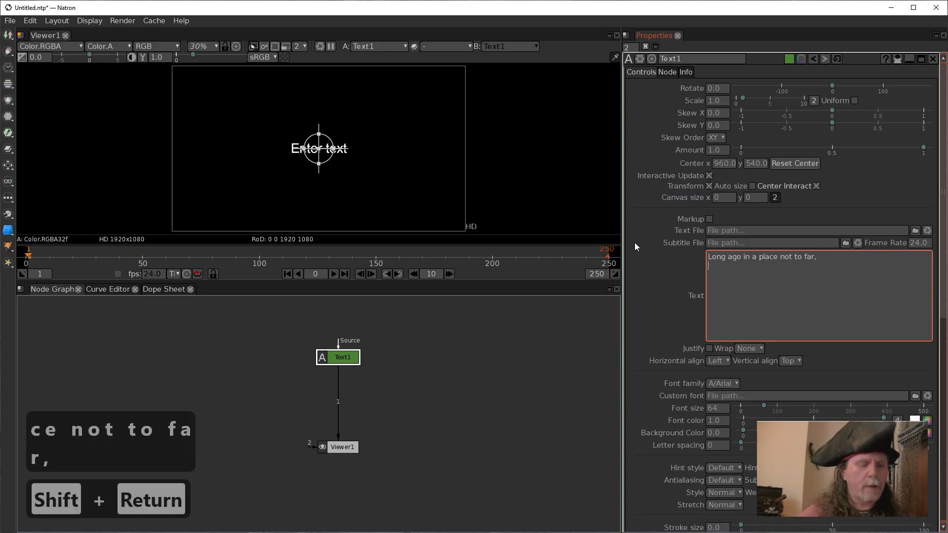
pyautogui.write('far away.')
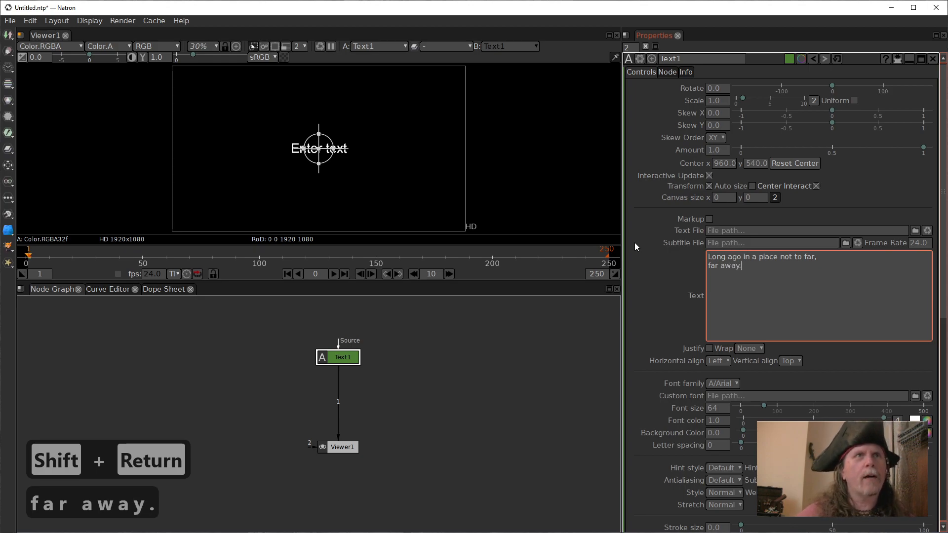
pyautogui.write('...')
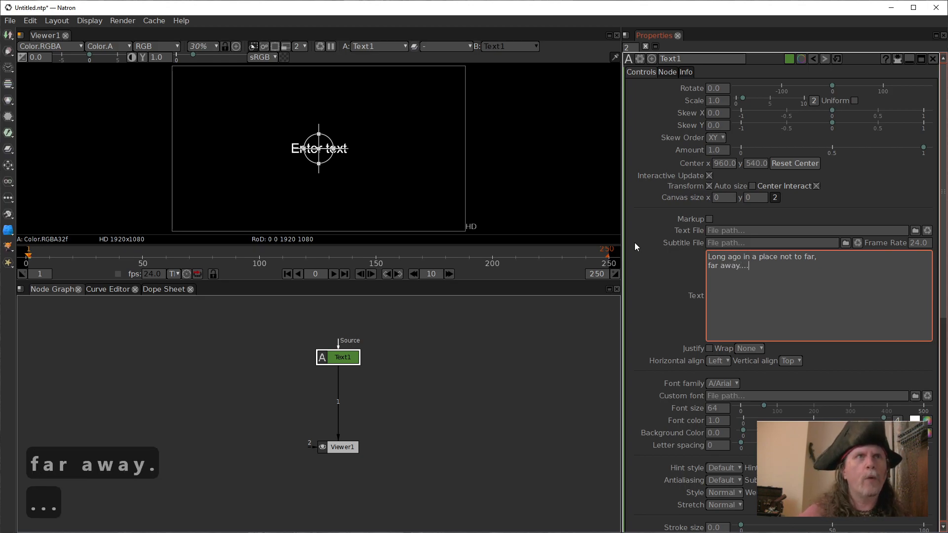
pyautogui.click(650, 303)
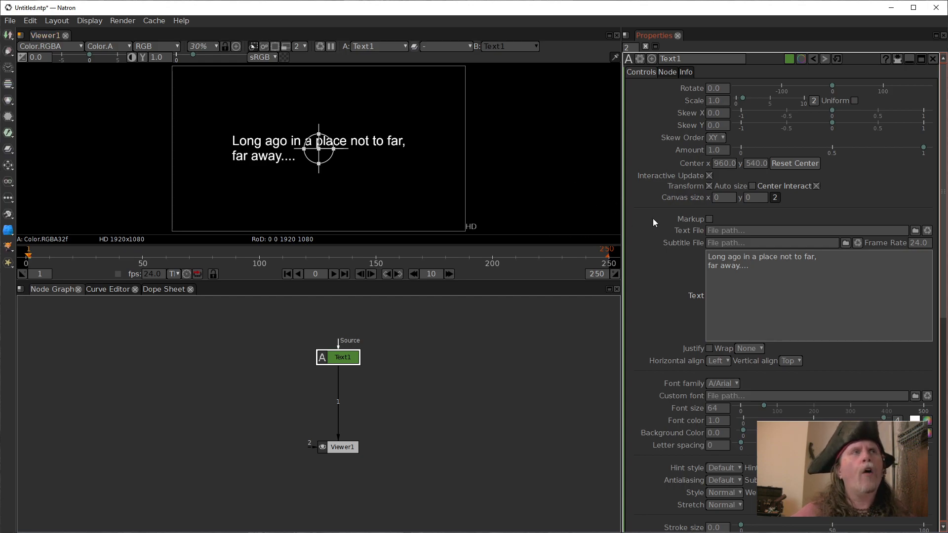
# Set the text's font color to hue 192, saturation 192 and value 192.
pyautogui.click(928, 424)
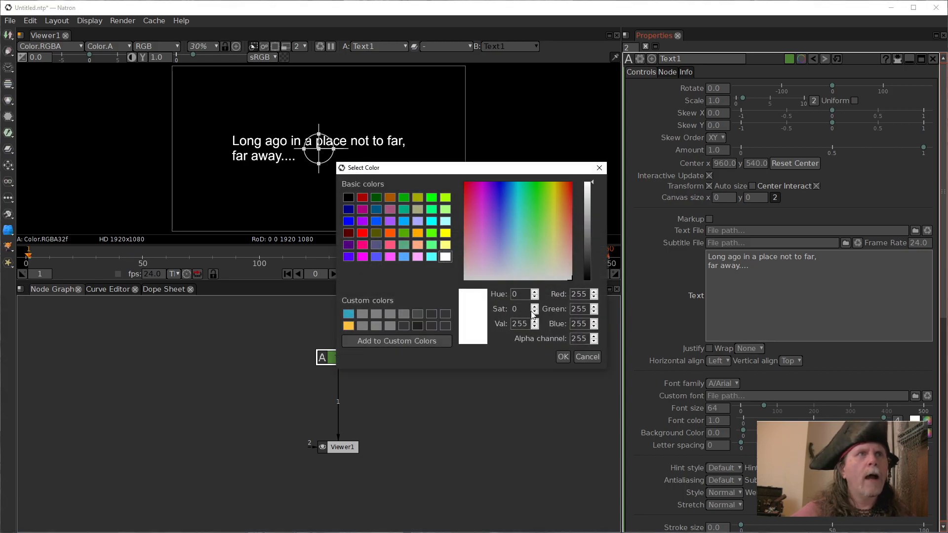
pyautogui.doubleClick(527, 296)
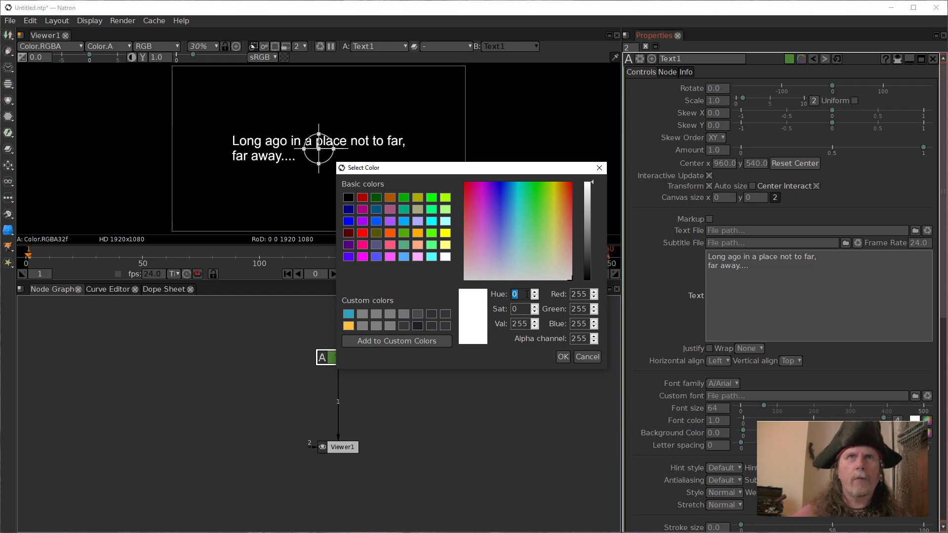
pyautogui.write('192')
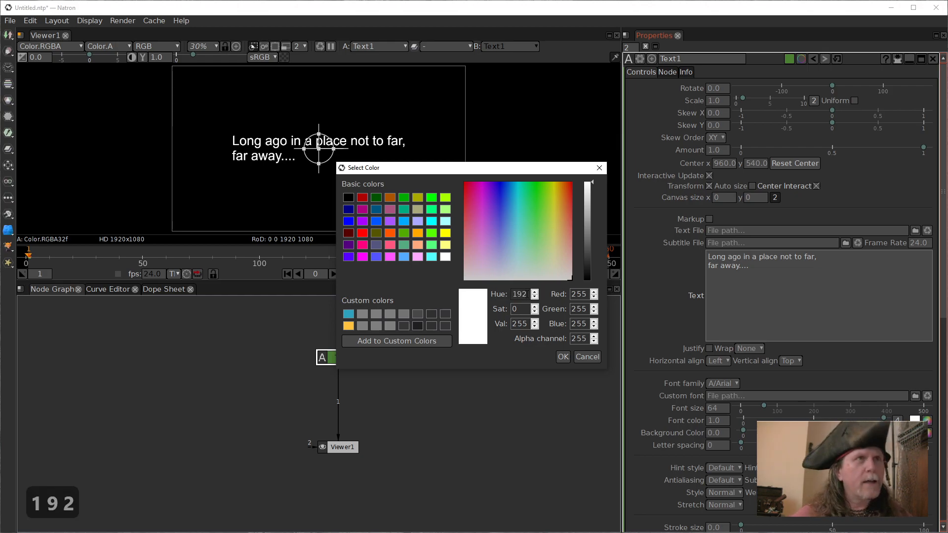
pyautogui.press('Tab')
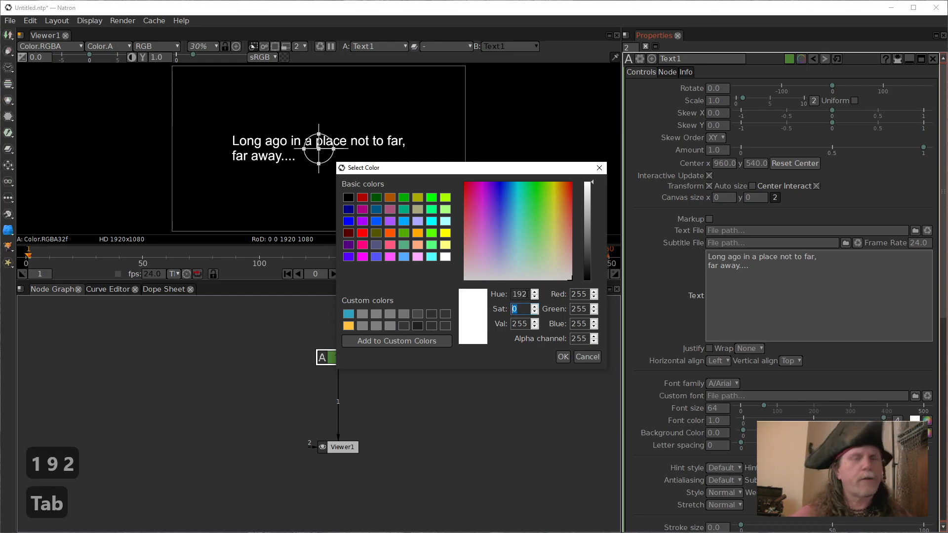
pyautogui.write('192')
pyautogui.press('Tab')
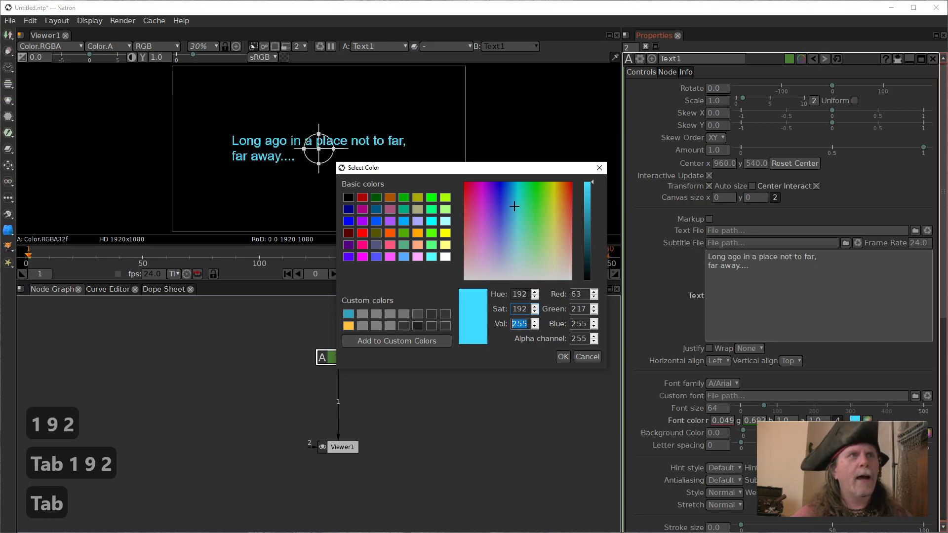
pyautogui.write('192')
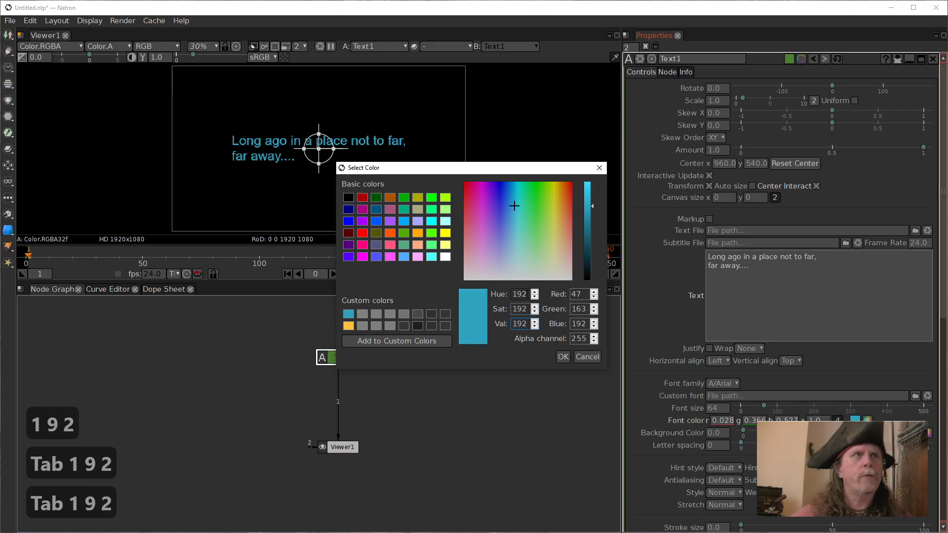
pyautogui.click(562, 356)
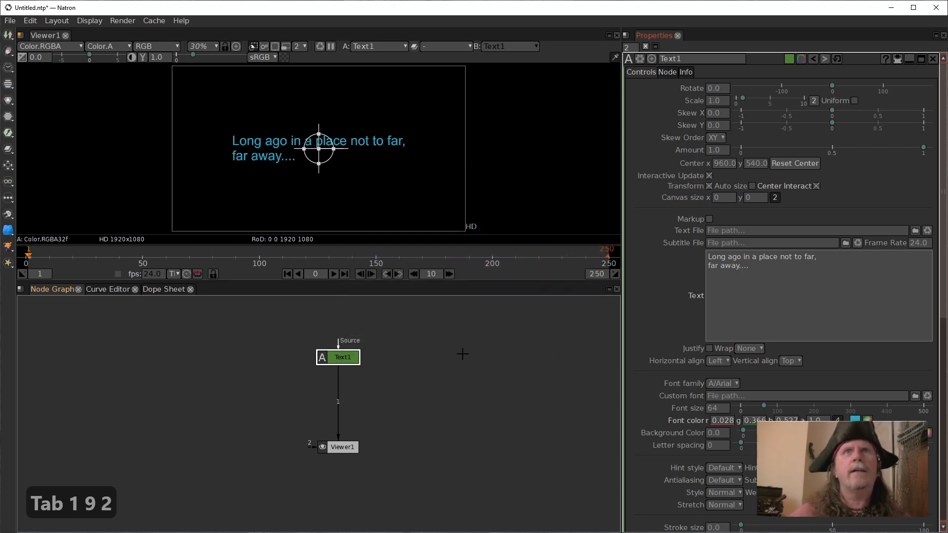
# Nudge the Text1 node up a little, then add a Constant node and place it beside Text1.
pyautogui.moveTo(344, 356); pyautogui.dragTo(346, 350)
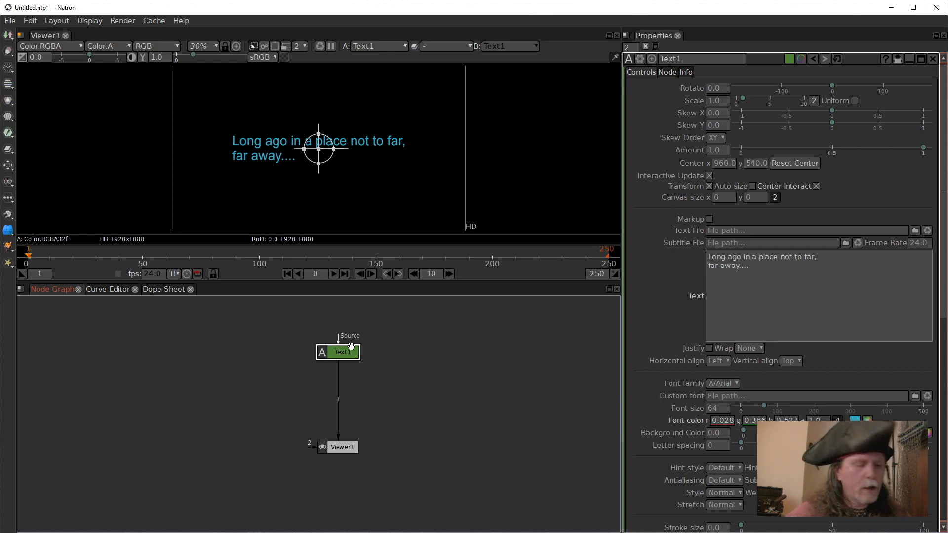
pyautogui.click(416, 350)
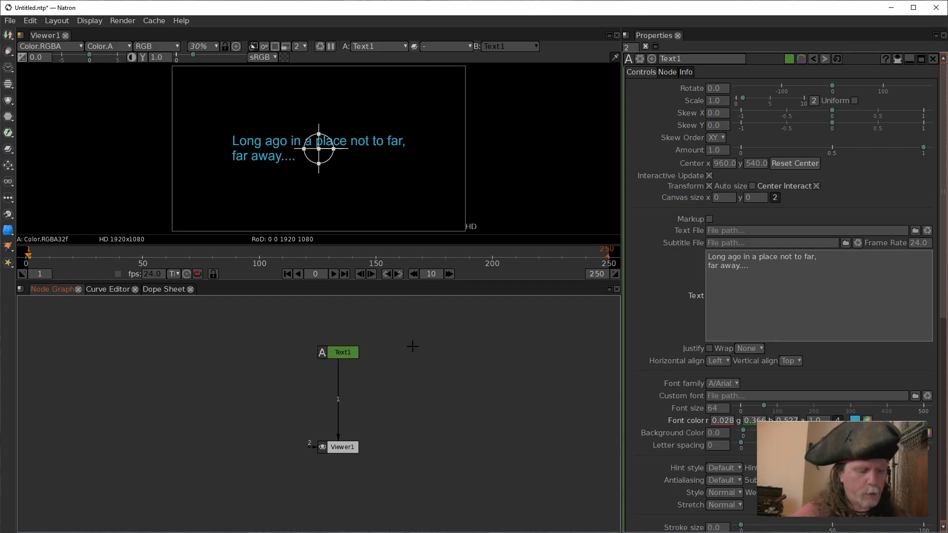
pyautogui.press('Tab')
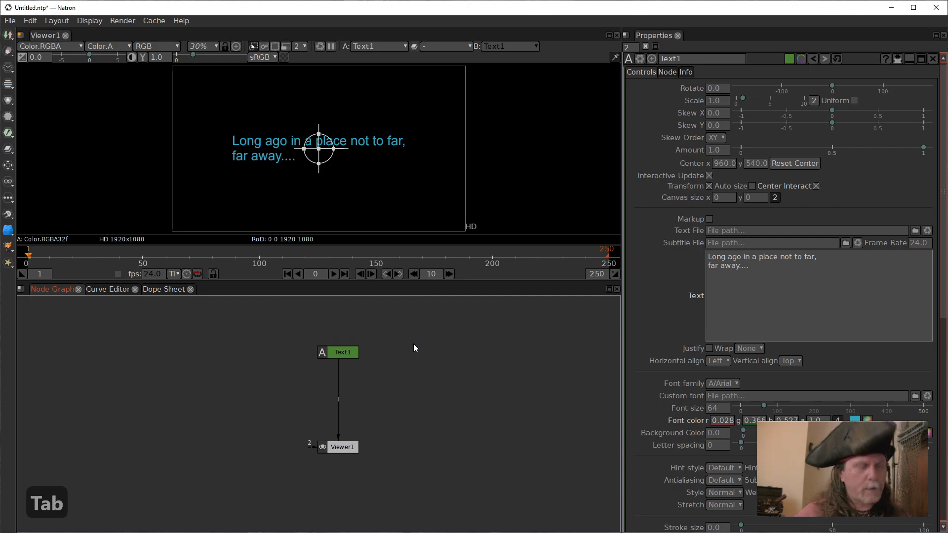
pyautogui.write('consta')
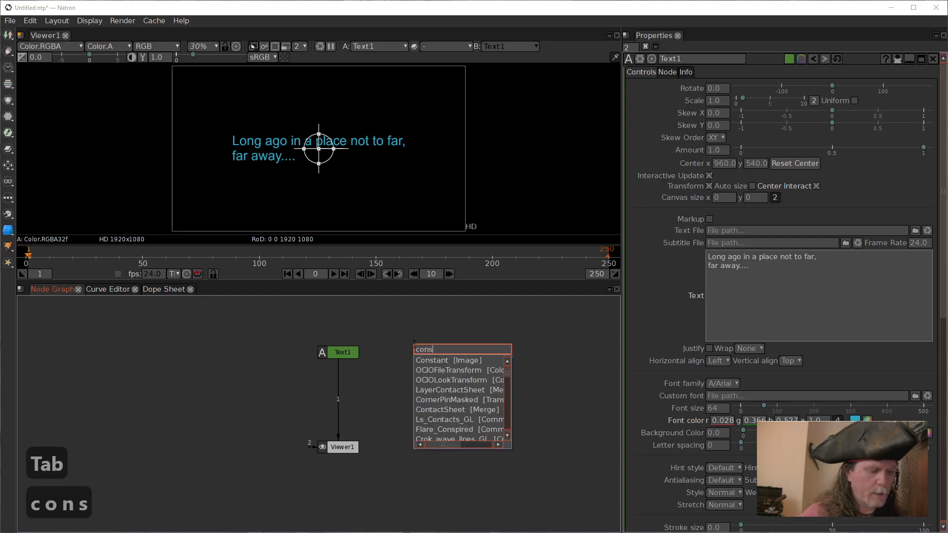
pyautogui.click(463, 358)
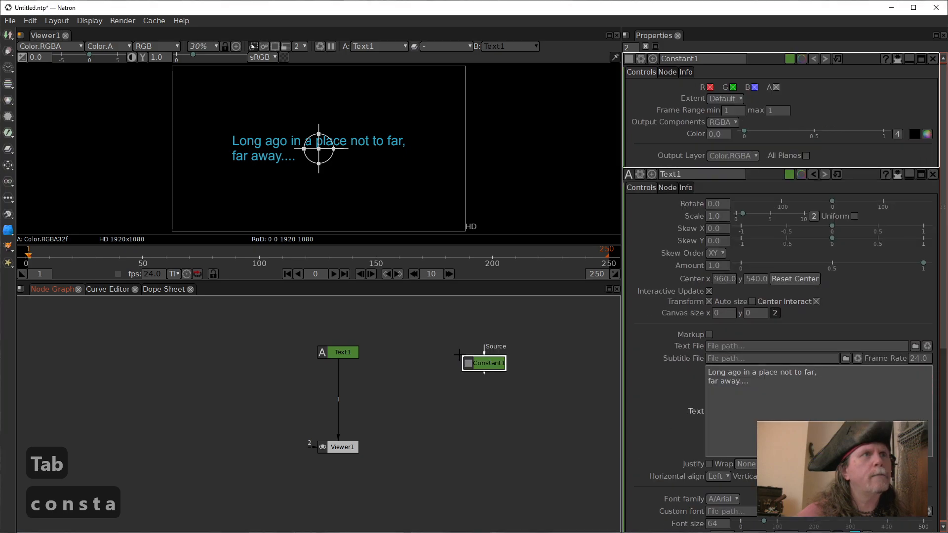
pyautogui.moveTo(489, 366); pyautogui.dragTo(417, 361)
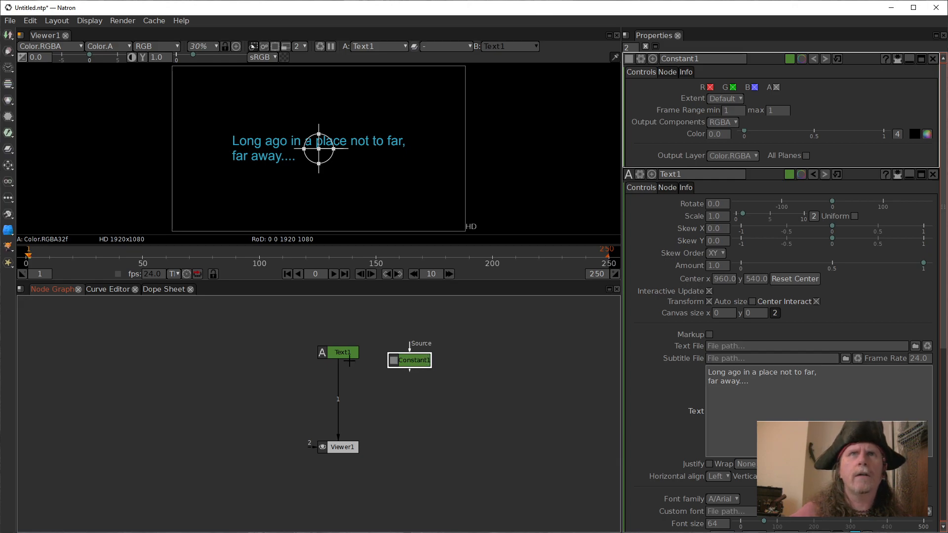
# Add a Merge node below Text1 and connect its B input to Constant1.
pyautogui.click(335, 352)
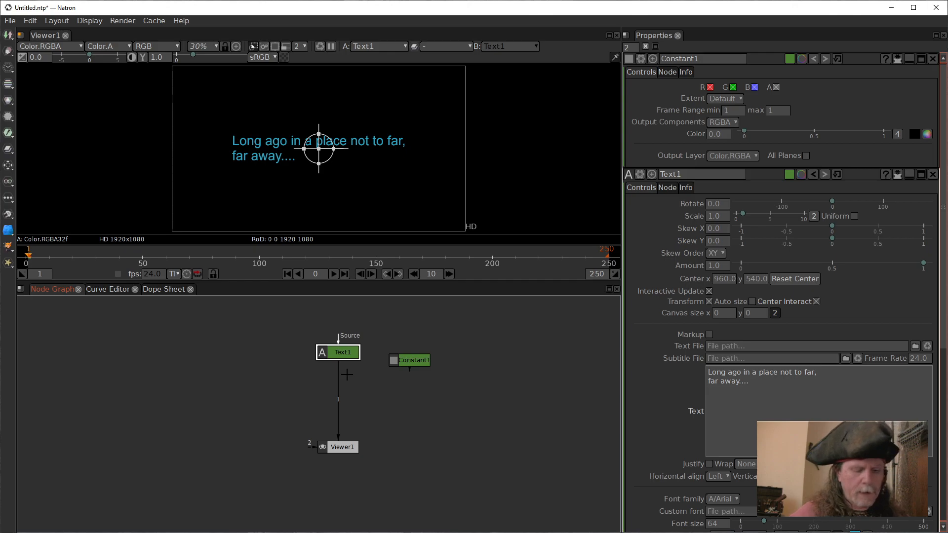
pyautogui.moveTo(417, 362); pyautogui.dragTo(409, 357)
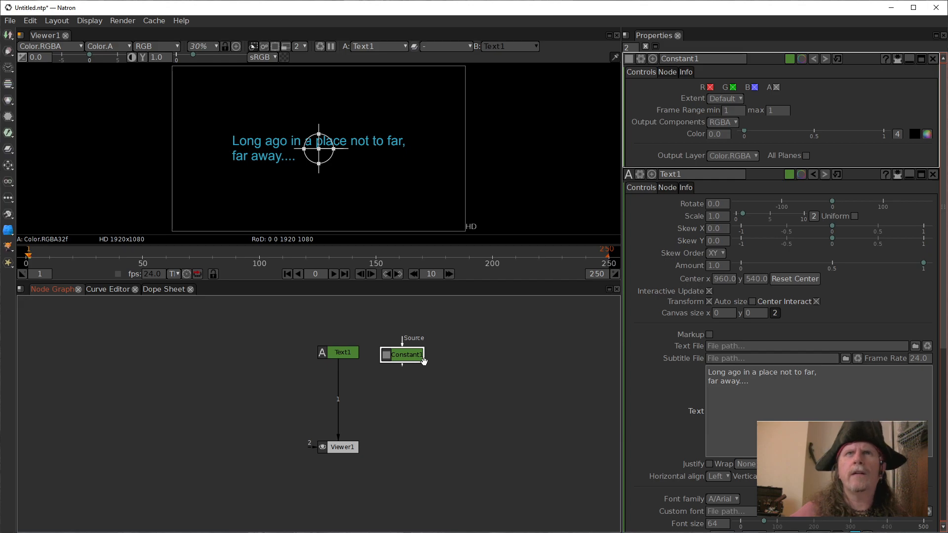
pyautogui.click(335, 351)
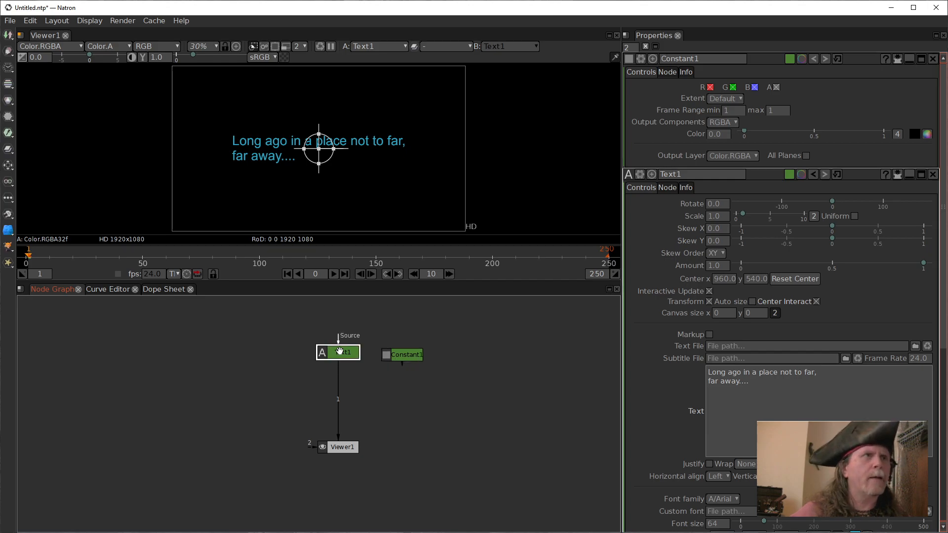
pyautogui.press('m')
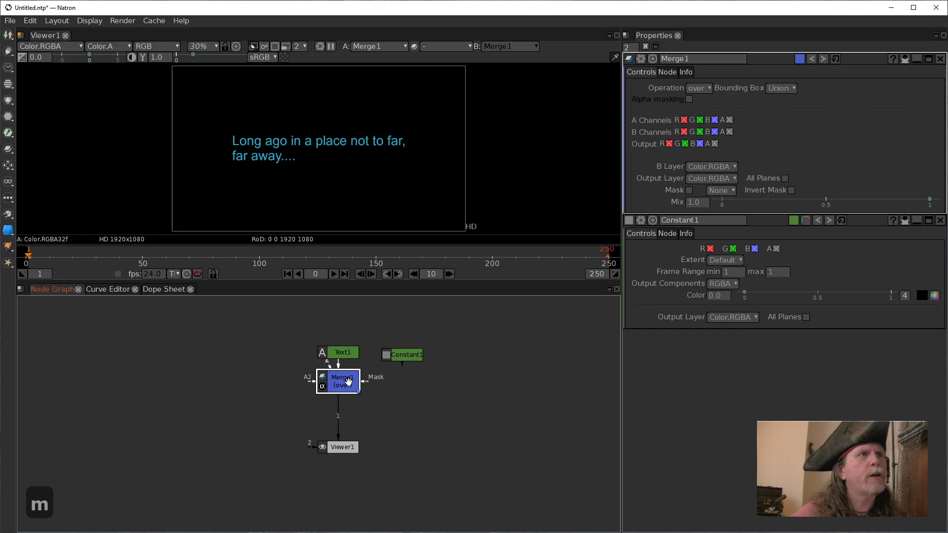
pyautogui.moveTo(364, 381); pyautogui.dragTo(409, 363)
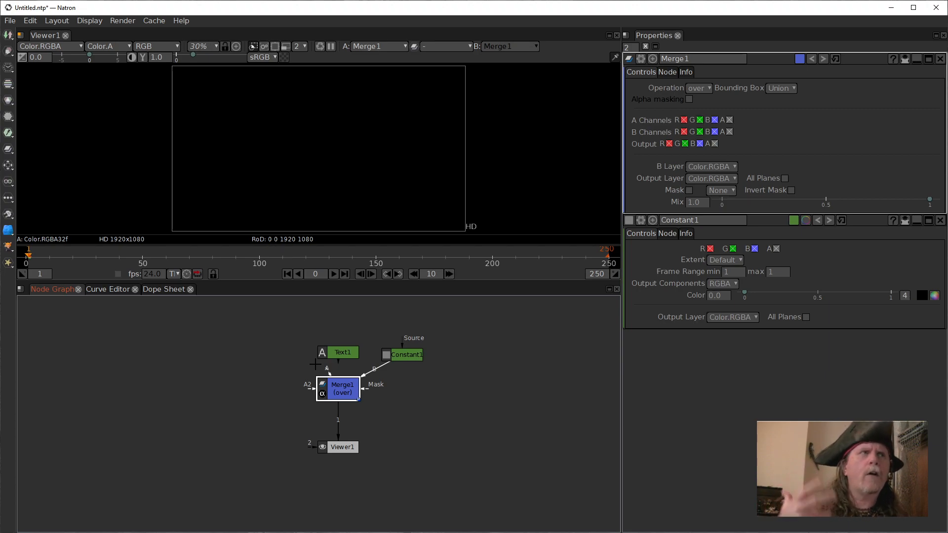
# Shift Text1 slightly left, then connect Merge1's A input to Text1 and Text1's source input to Constant1.
pyautogui.moveTo(342, 351); pyautogui.dragTo(309, 347)
pyautogui.click(330, 384)
pyautogui.moveTo(307, 348); pyautogui.dragTo(398, 344)
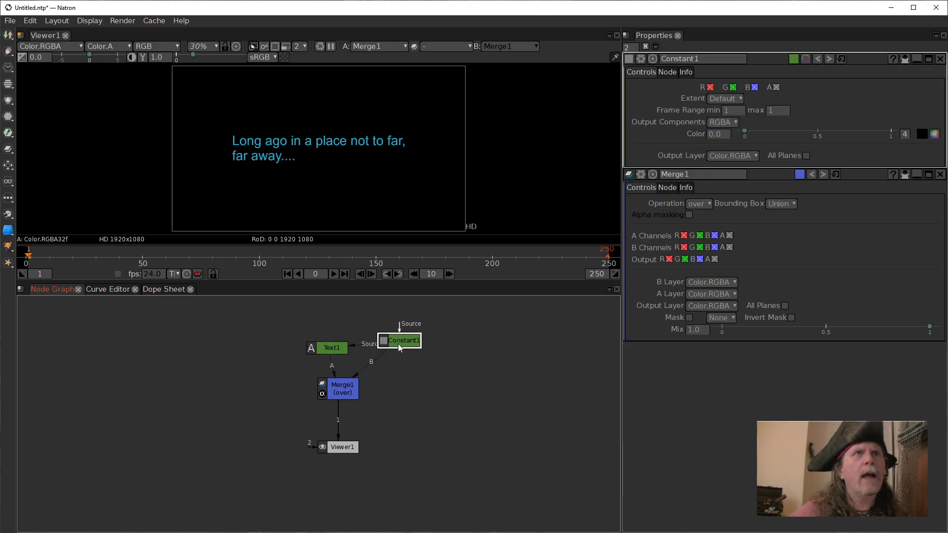
# Open the project settings to check the output format and frame range.
pyautogui.click(558, 383)
pyautogui.press('s')
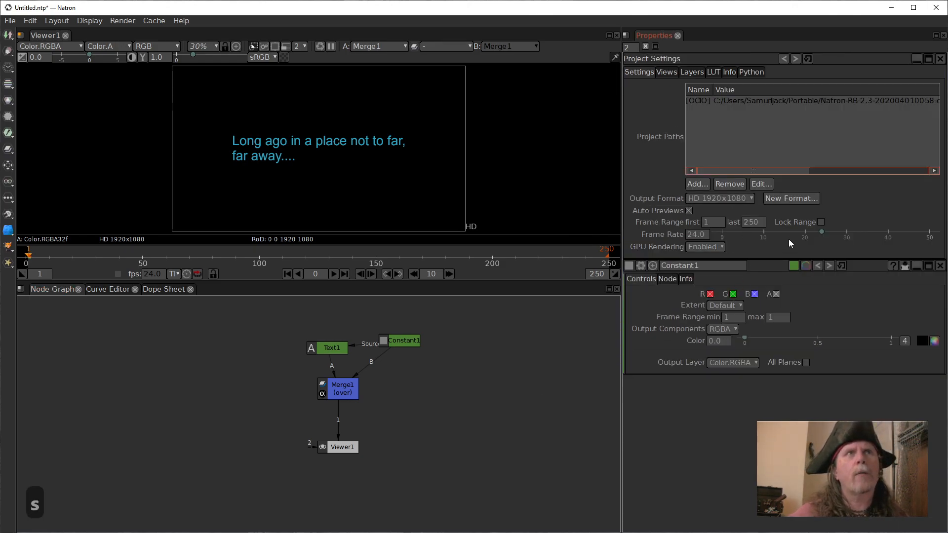
# Swap the two source nodes so Constant1 sits directly above Merge1 and Text1 beside it, and open Text1's properties.
pyautogui.moveTo(403, 351); pyautogui.dragTo(415, 360)
pyautogui.moveTo(334, 349); pyautogui.dragTo(433, 389)
pyautogui.doubleClick(349, 354)
pyautogui.moveTo(415, 352); pyautogui.dragTo(339, 353)
pyautogui.moveTo(407, 389); pyautogui.dragTo(415, 361)
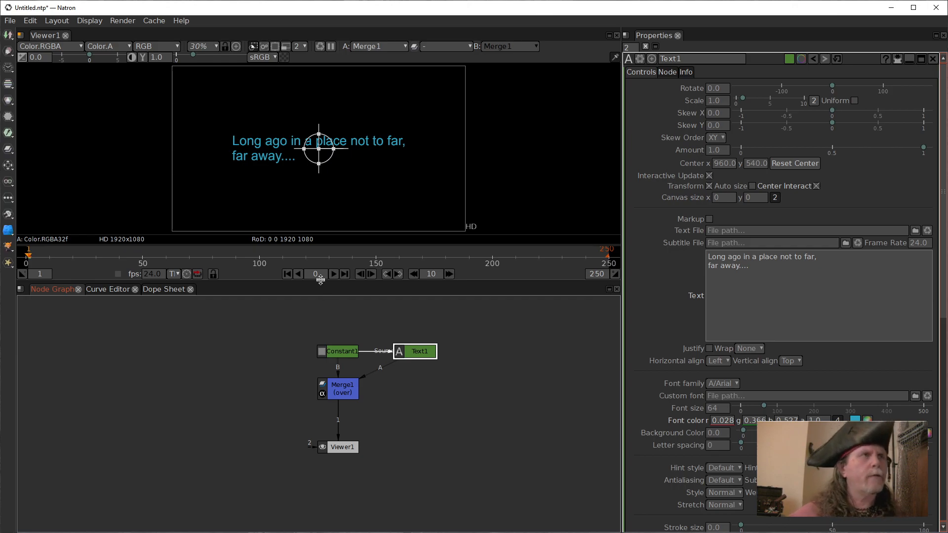
# Maximize the viewer to inspect the title text at 100% zoom, then restore the layout and fit the whole frame.
pyautogui.click(377, 192)
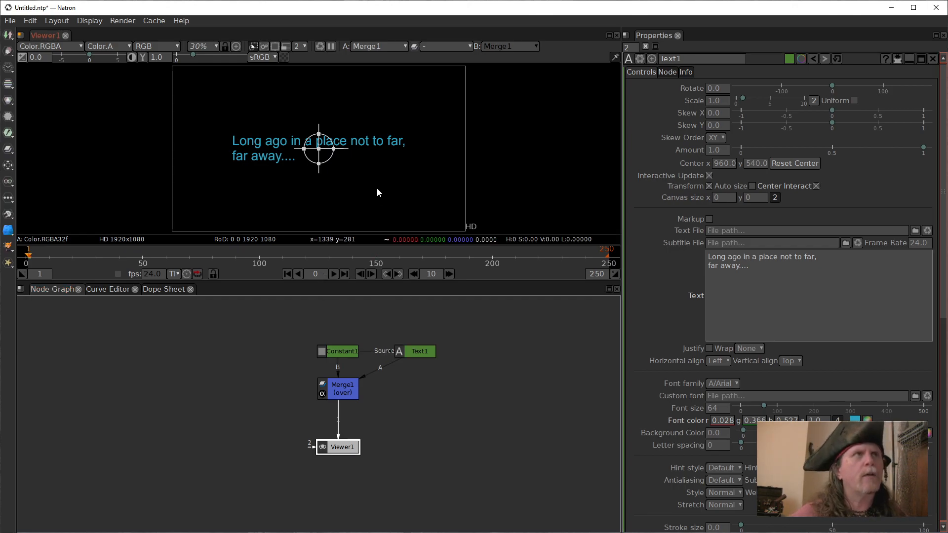
pyautogui.press('space')
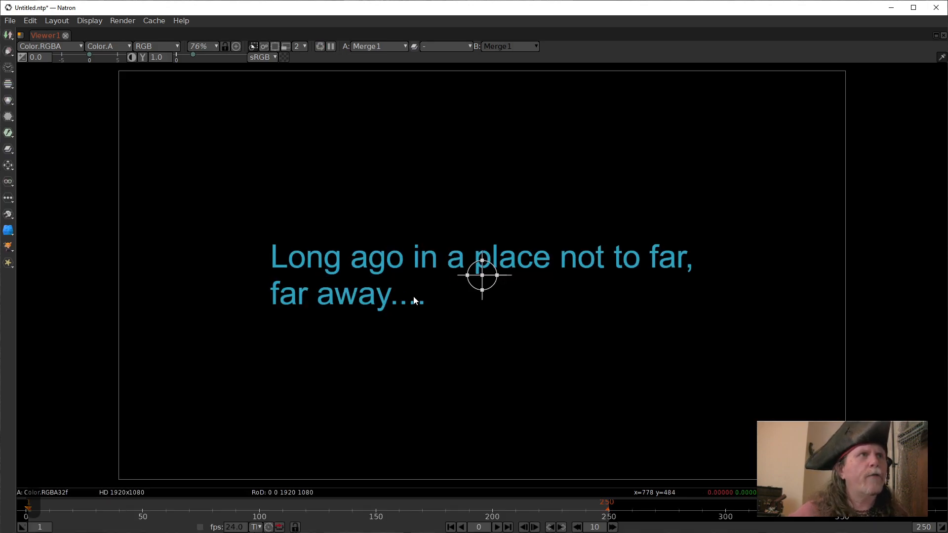
pyautogui.hotkey('ctrl', '1')
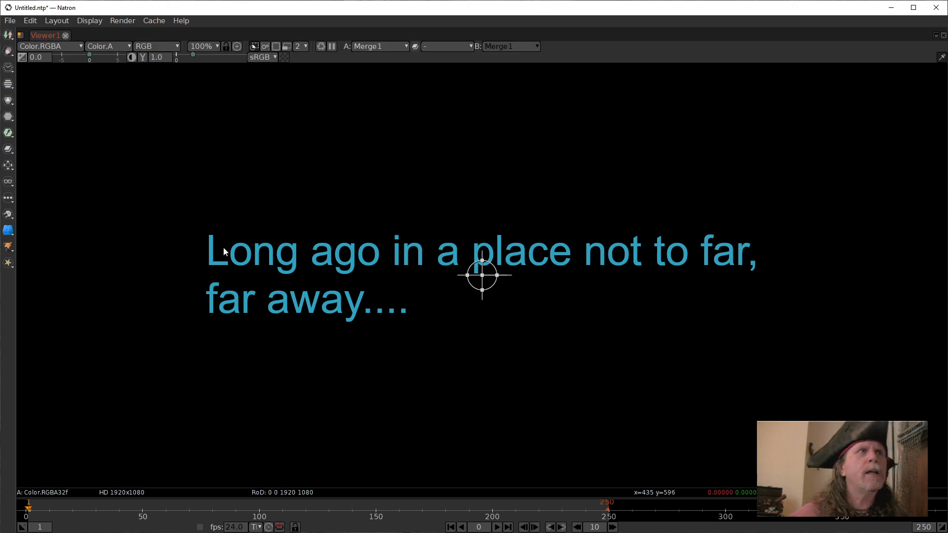
pyautogui.press('space')
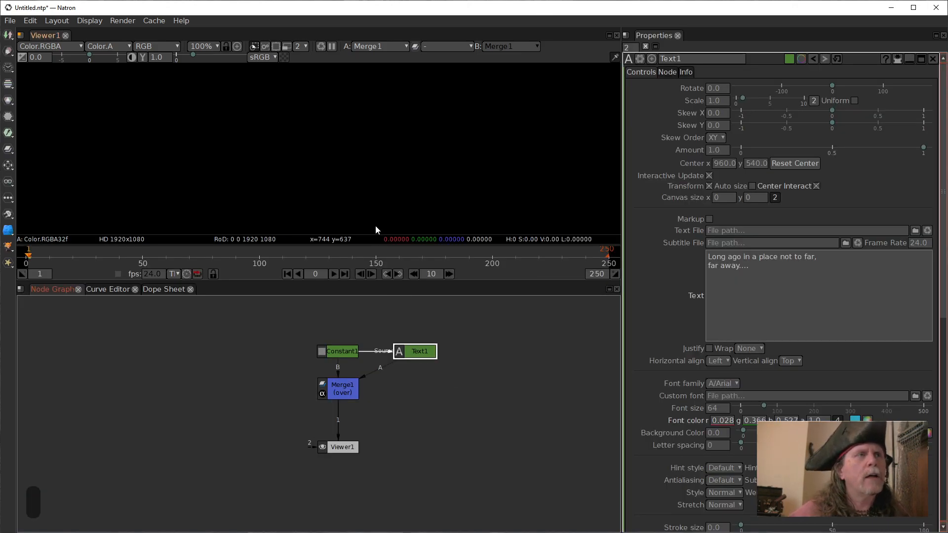
pyautogui.press('f')
# Insert an ErodeSmooth node between Text1 and Merge1's A input, and move Merge1 up level with it.
pyautogui.click(422, 356)
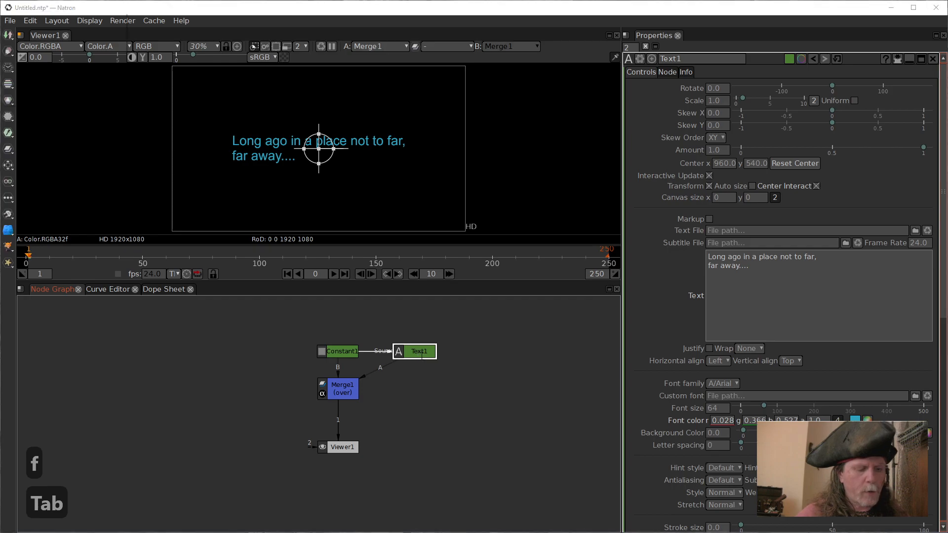
pyautogui.write('erode')
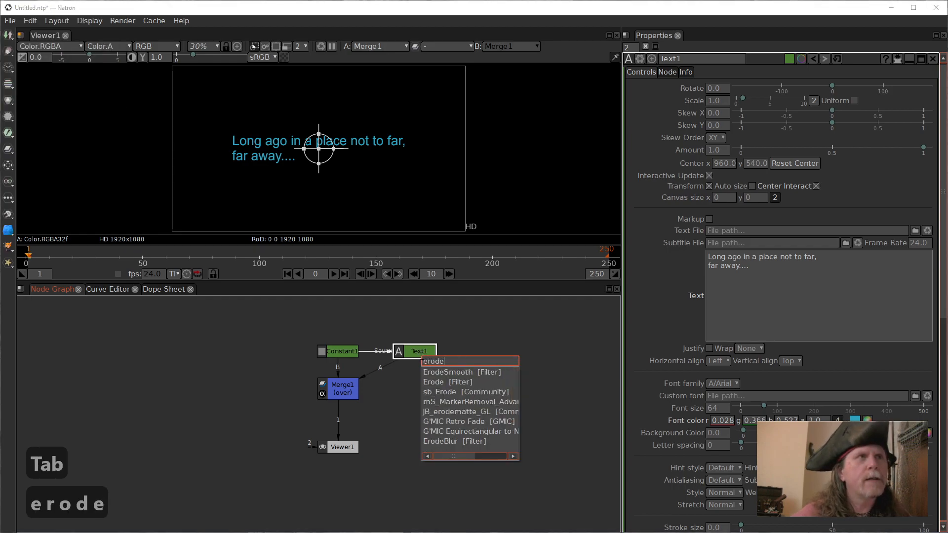
pyautogui.click(454, 373)
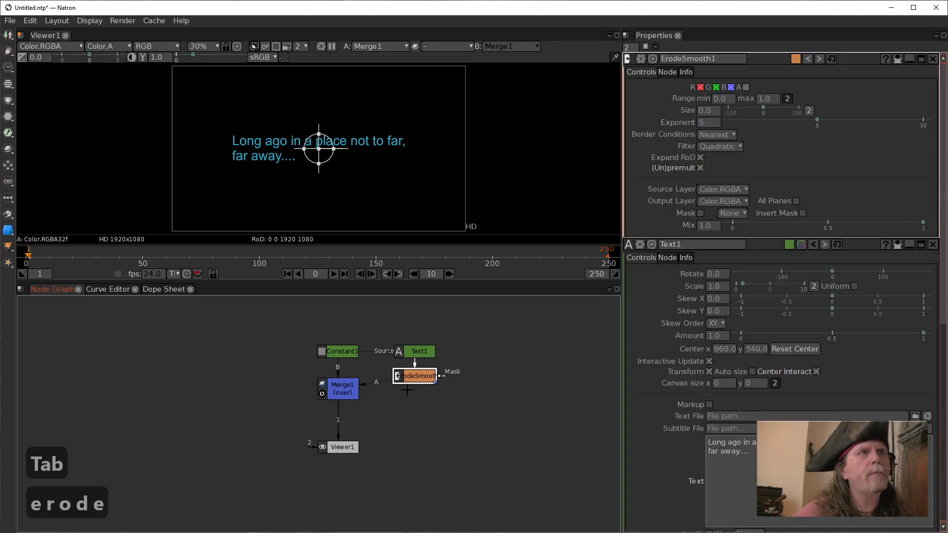
pyautogui.moveTo(340, 389); pyautogui.dragTo(341, 377)
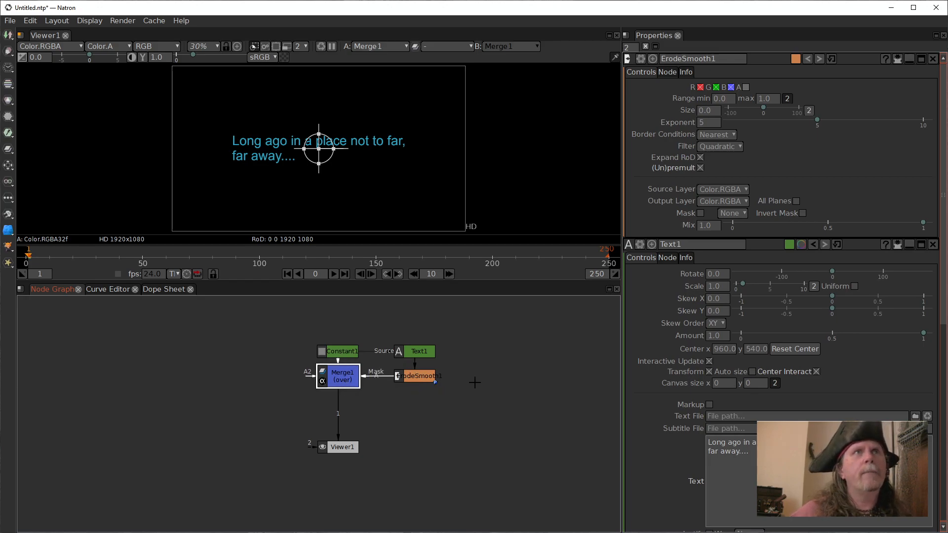
pyautogui.moveTo(472, 385); pyautogui.dragTo(472, 374)
# Set ErodeSmooth1's size to 3 and its exponent to 1.
pyautogui.click(420, 367)
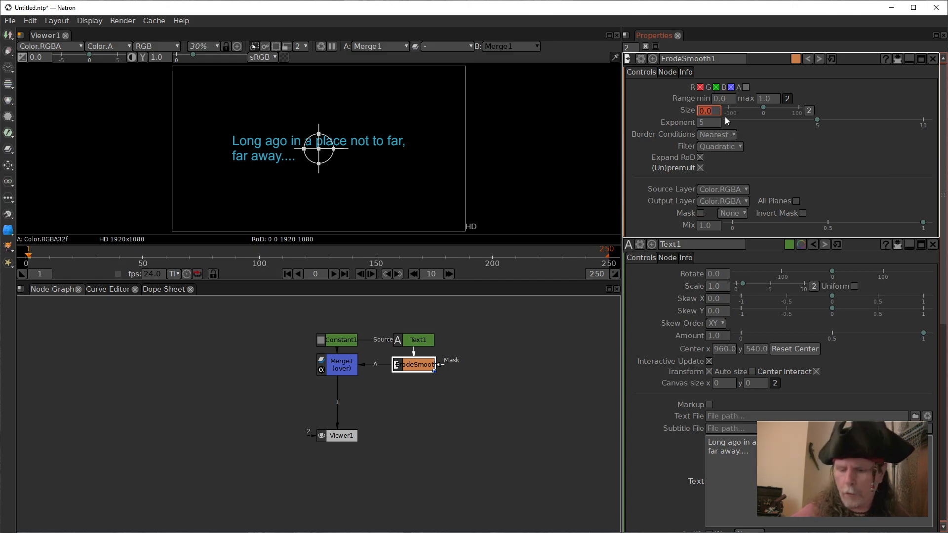
pyautogui.write('3')
pyautogui.click(706, 122)
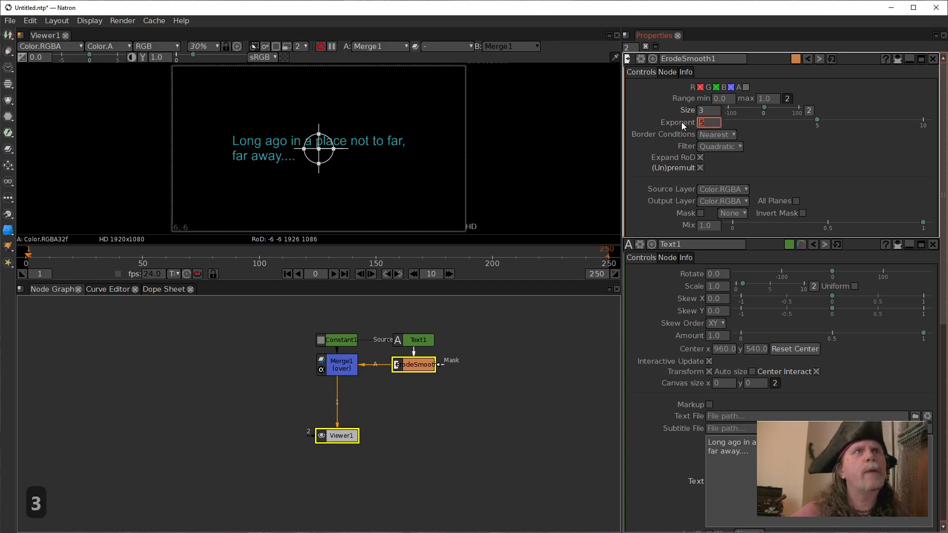
pyautogui.write('1')
pyautogui.press('Return')
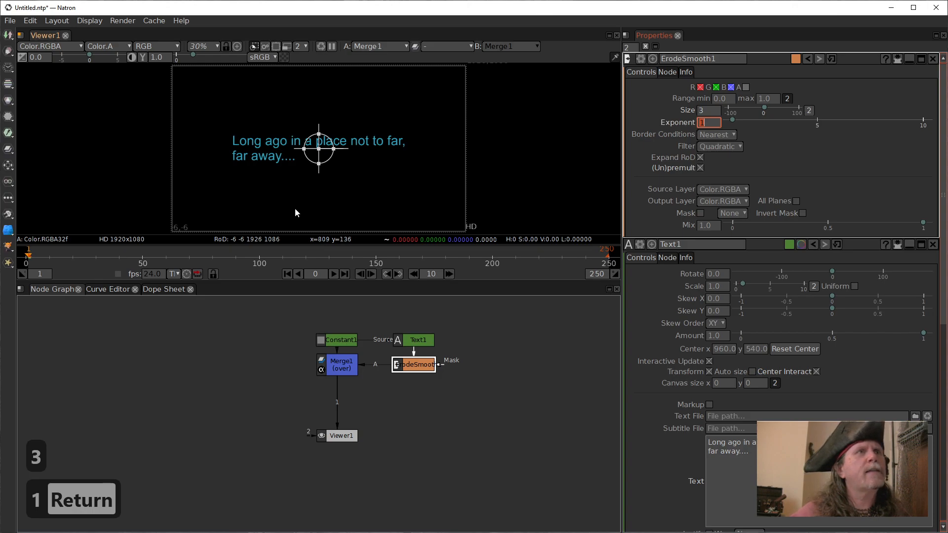
# Compare the title's letter edges up close with ErodeSmooth1 repeatedly disabled and re-enabled, then fit the frame again.
pyautogui.scroll(10, 265, 169)
pyautogui.moveTo(286, 139); pyautogui.dragTo(332, 182)
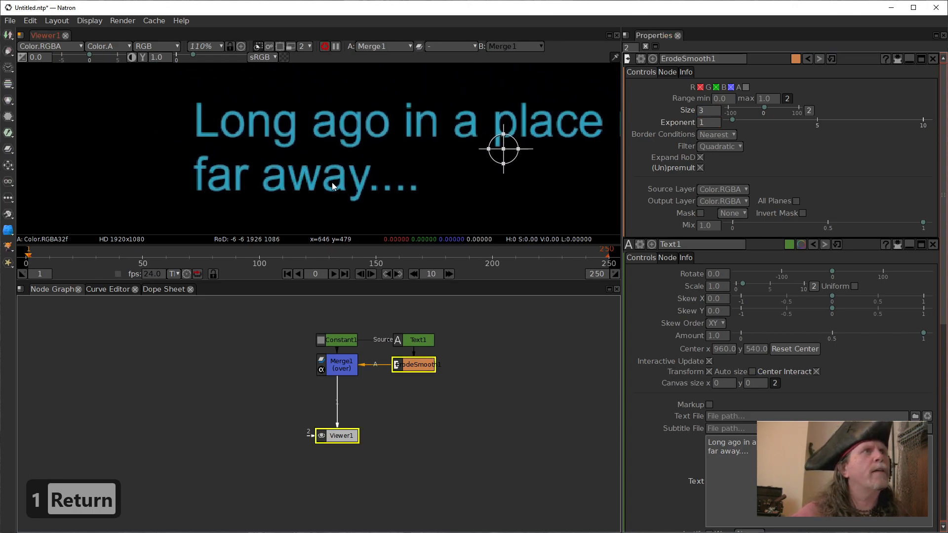
pyautogui.scroll(6, 326, 182)
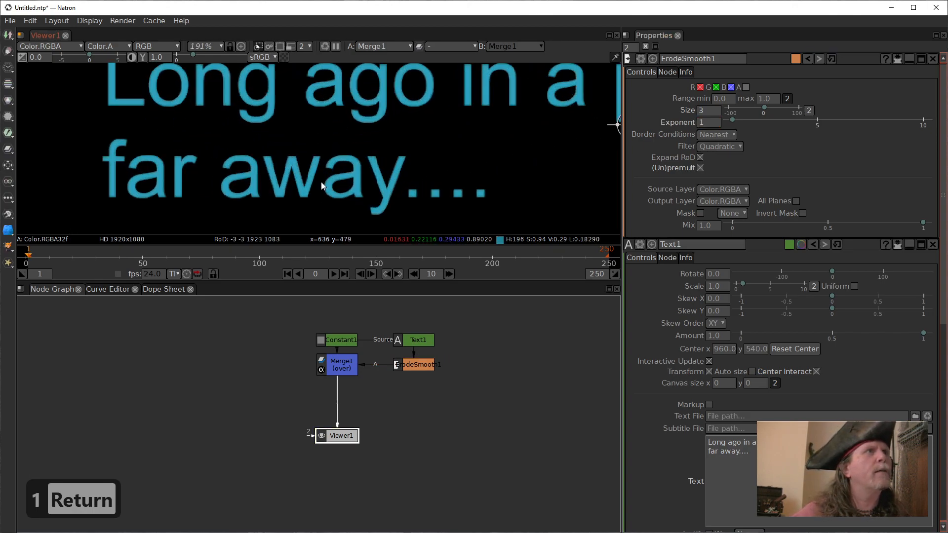
pyautogui.click(412, 366)
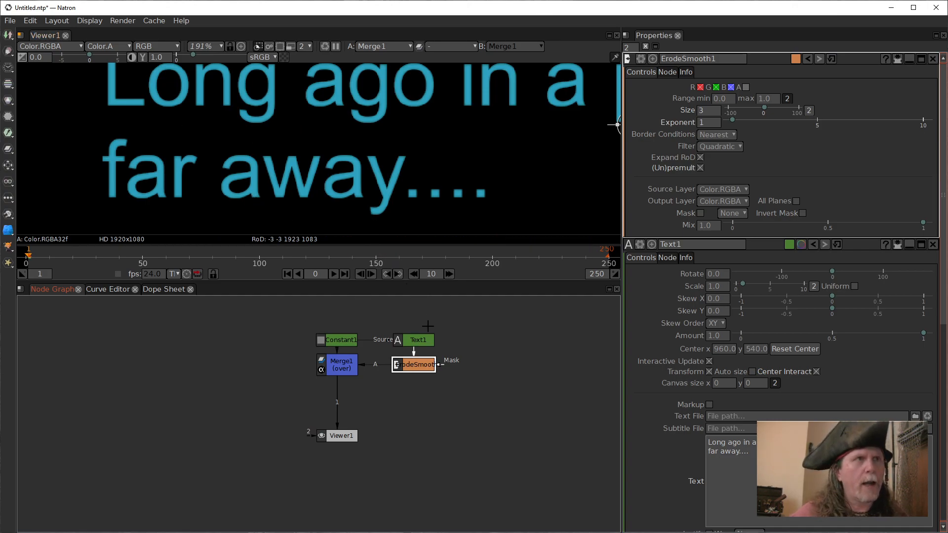
pyautogui.press('d')
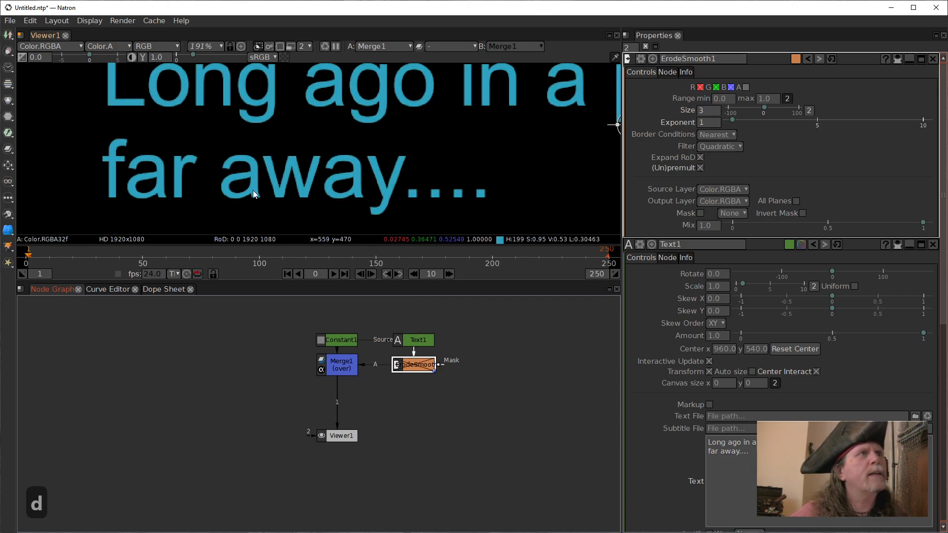
pyautogui.press('d')
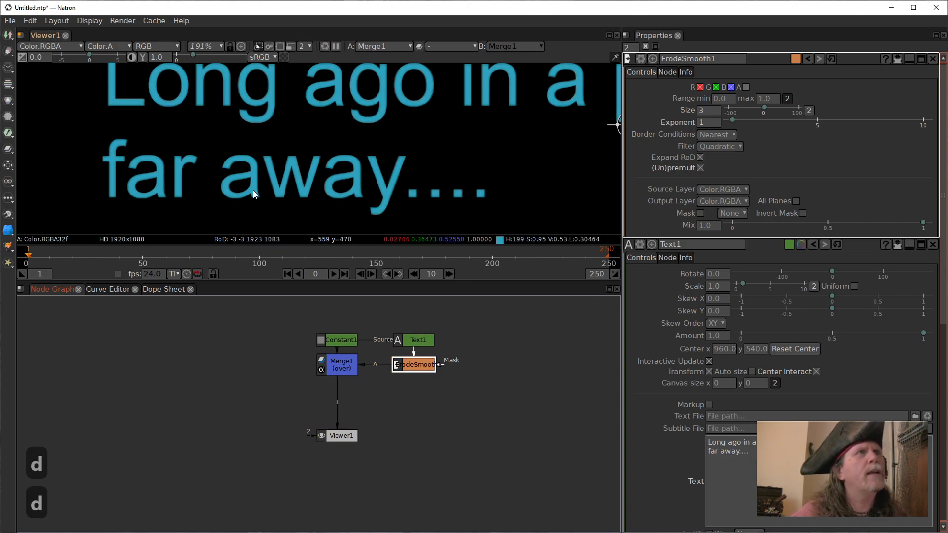
pyautogui.press('d')
pyautogui.press('d')
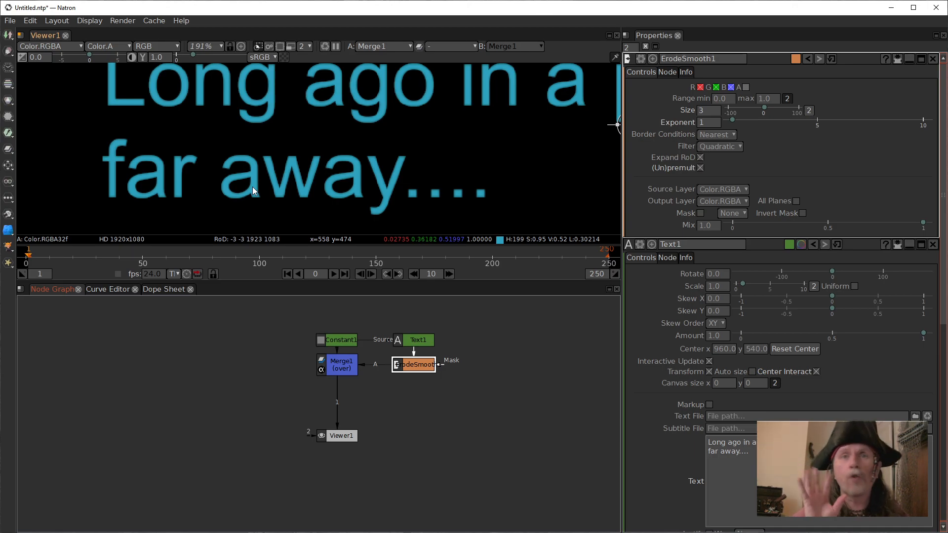
pyautogui.press('d')
pyautogui.press('d')
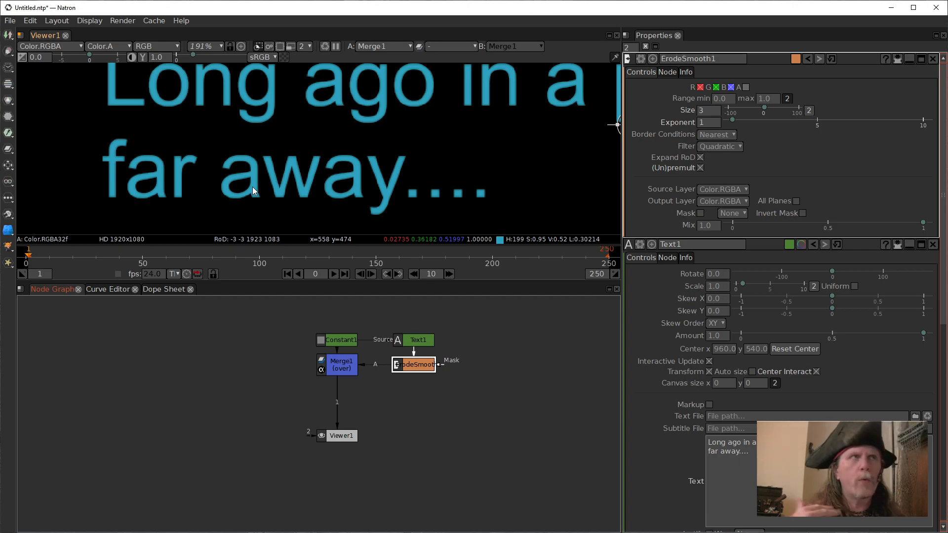
pyautogui.click(302, 151)
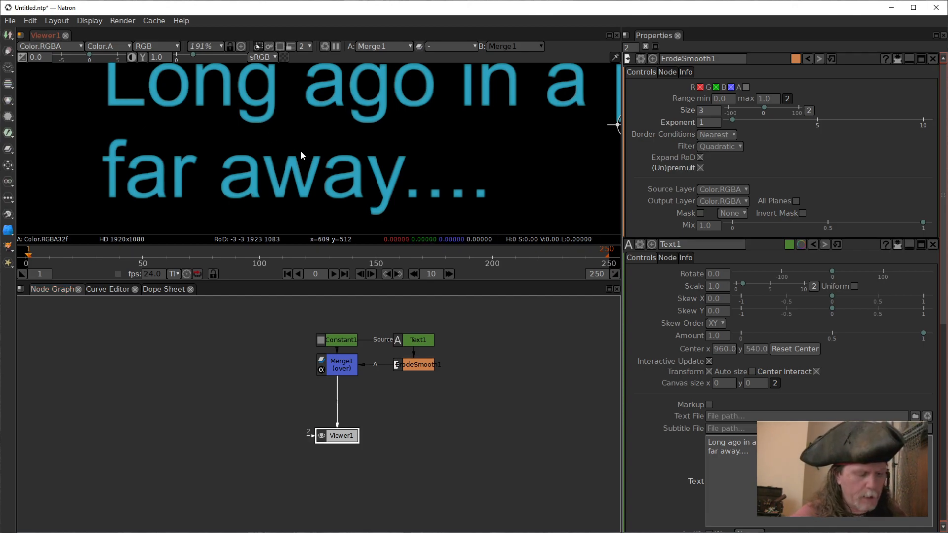
pyautogui.press('f')
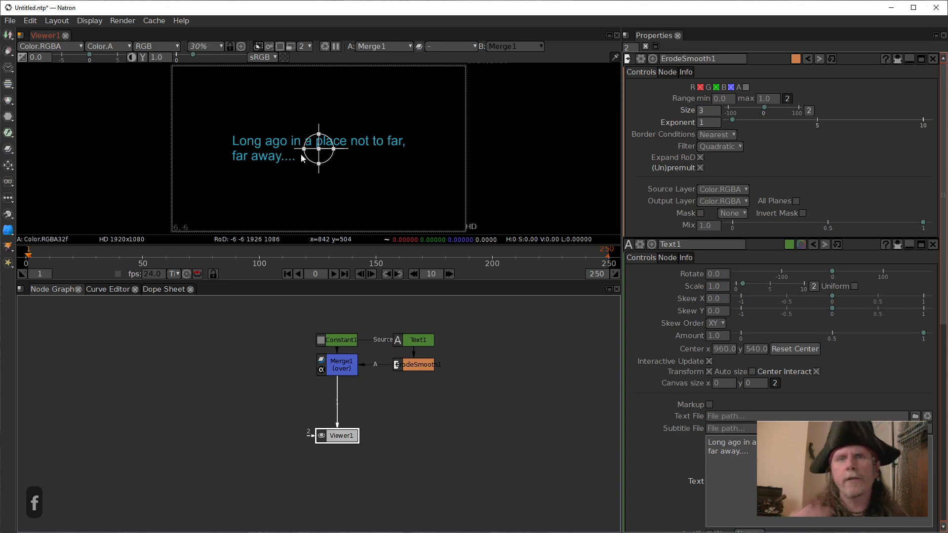
# Move Viewer1 further down to leave more room below Merge1.
pyautogui.click(344, 371)
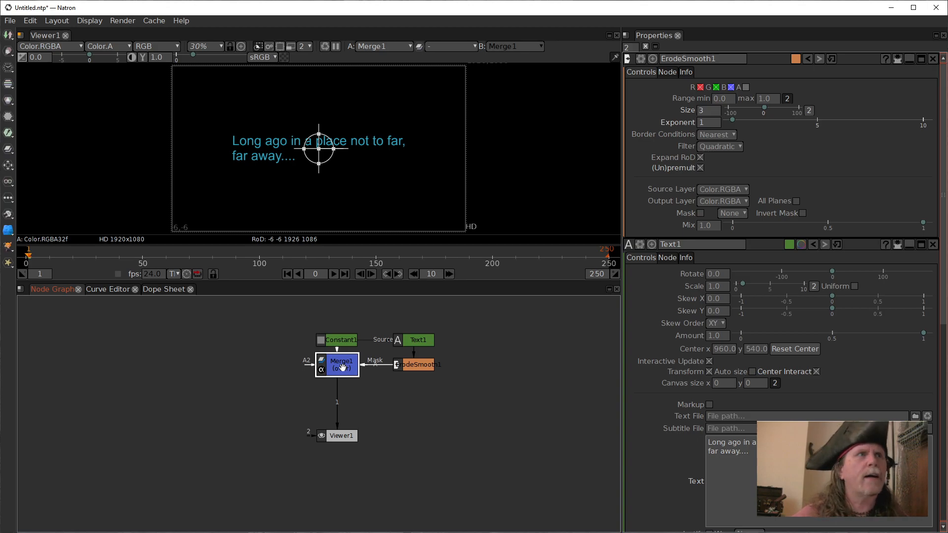
pyautogui.moveTo(339, 433); pyautogui.dragTo(339, 477)
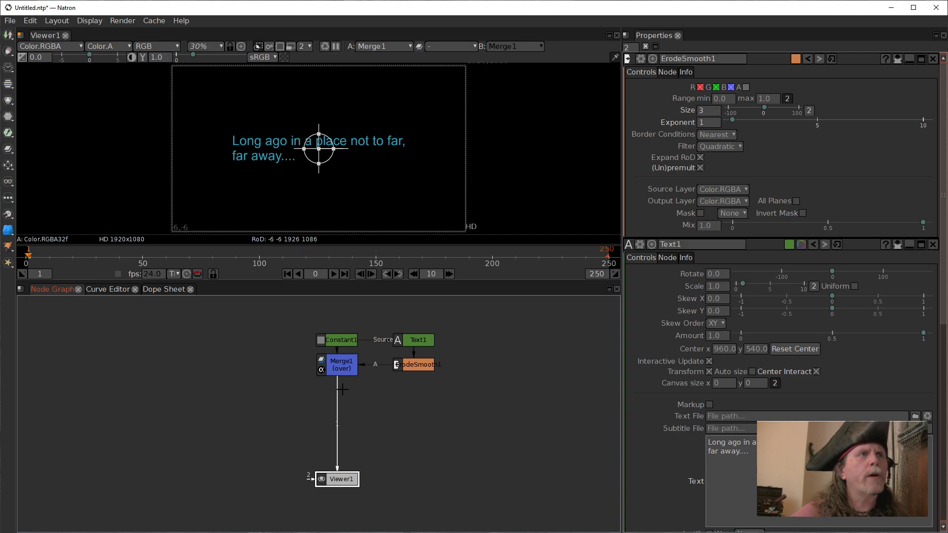
# Set the Mix of ErodeSmooth1 to 0, then open Merge1's properties and set its Mix to 0 as well.
pyautogui.click(341, 369)
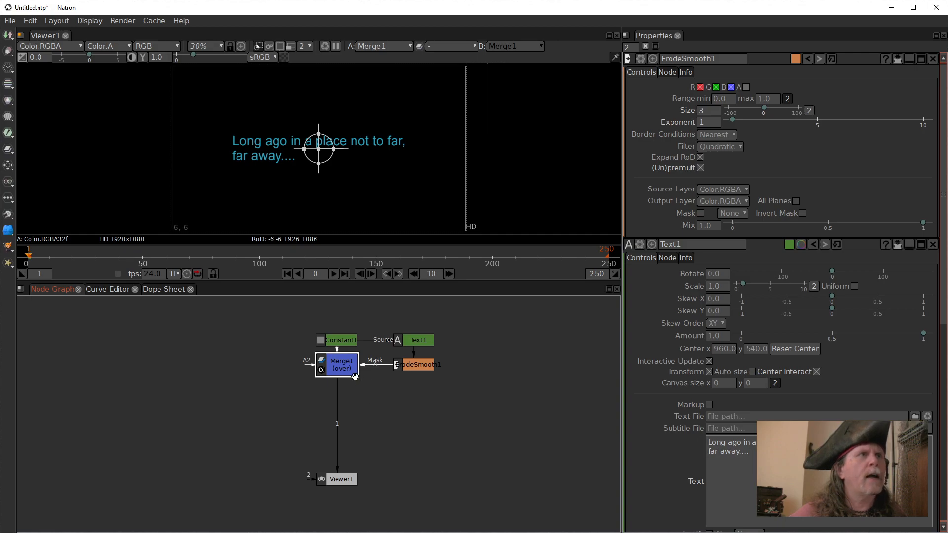
pyautogui.moveTo(922, 222); pyautogui.dragTo(730, 223)
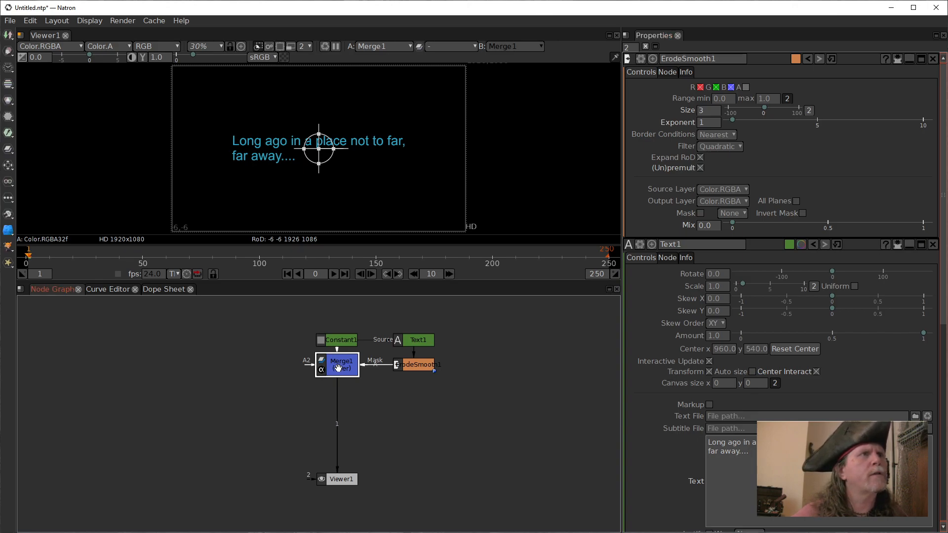
pyautogui.doubleClick(338, 368)
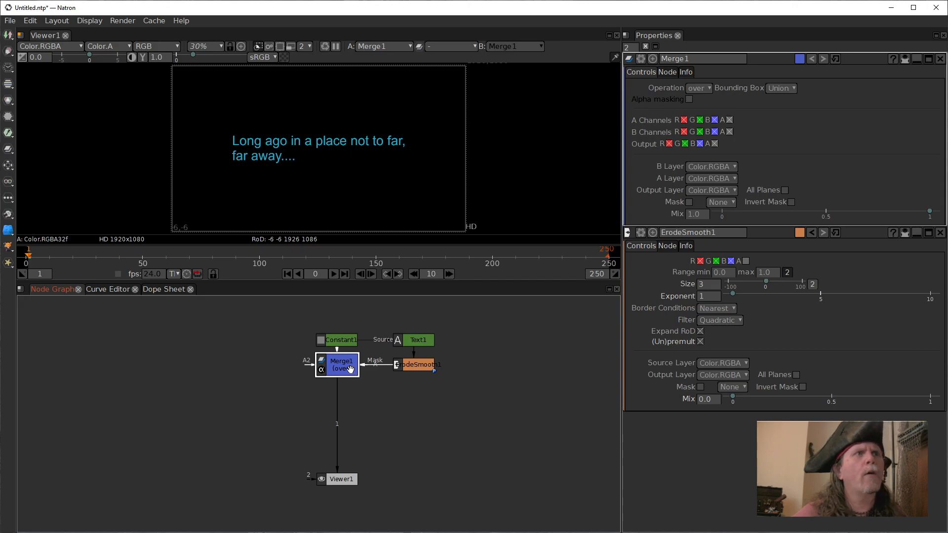
pyautogui.moveTo(350, 368)
pyautogui.mouseDown()
pyautogui.moveTo(346, 385)
pyautogui.moveTo(345, 376)
pyautogui.mouseUp()
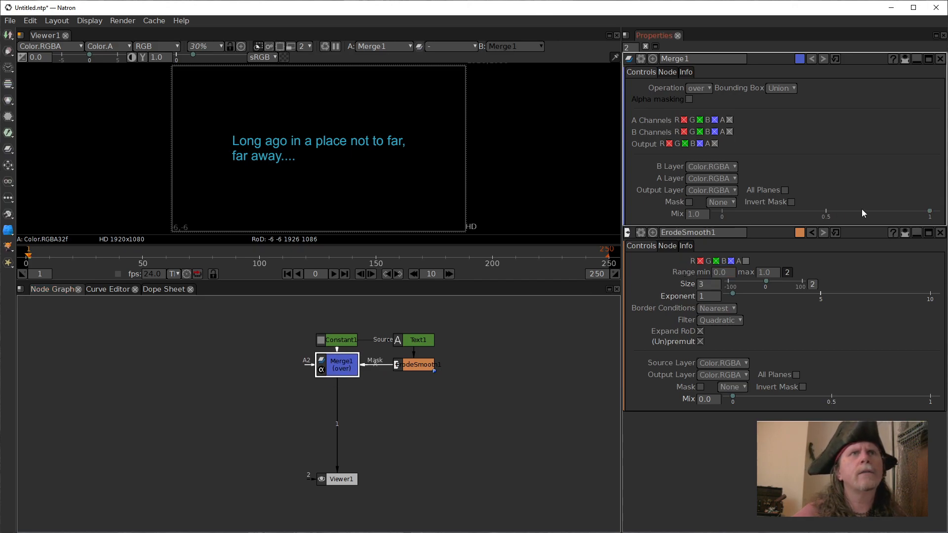
pyautogui.moveTo(929, 211); pyautogui.dragTo(721, 212)
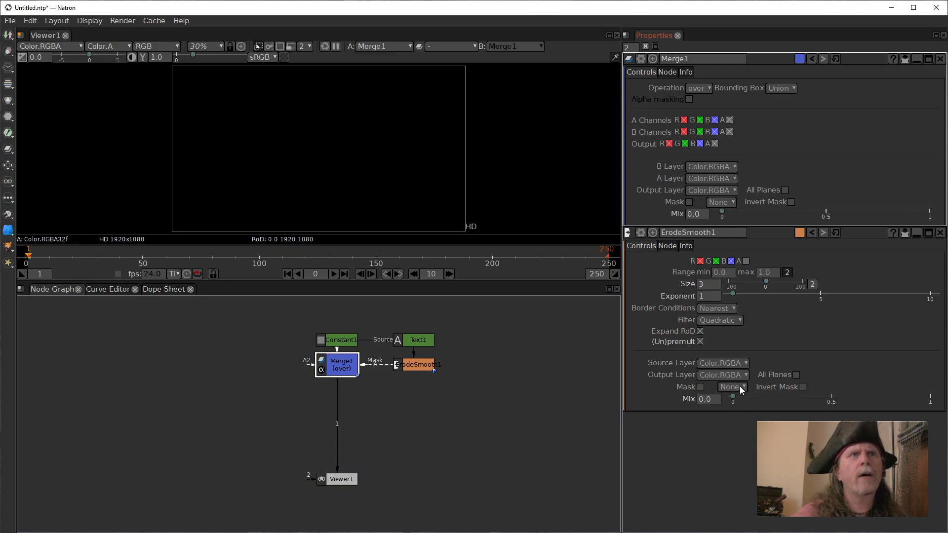
# Set the Mix of ErodeSmooth1 back to 1 and limit the number of open node property panels to 1.
pyautogui.moveTo(732, 397); pyautogui.dragTo(925, 395)
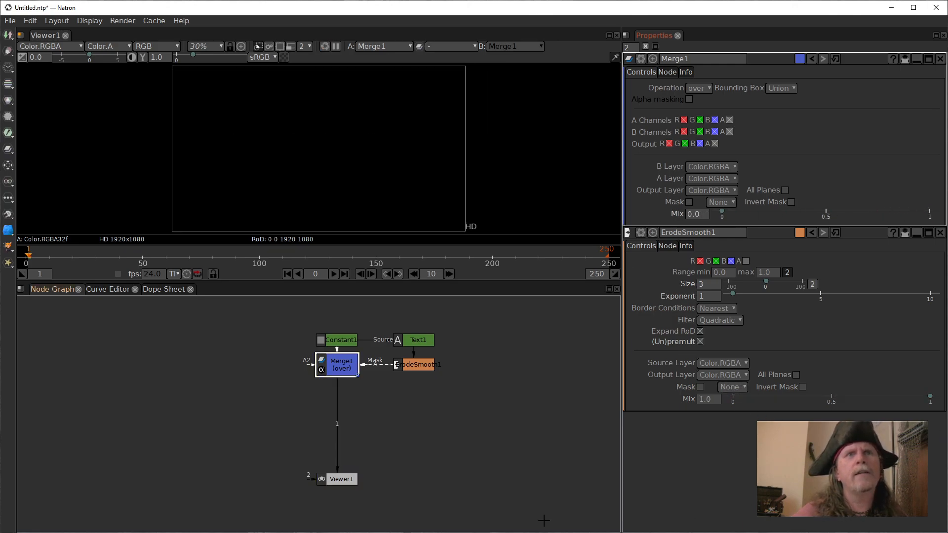
pyautogui.click(526, 431)
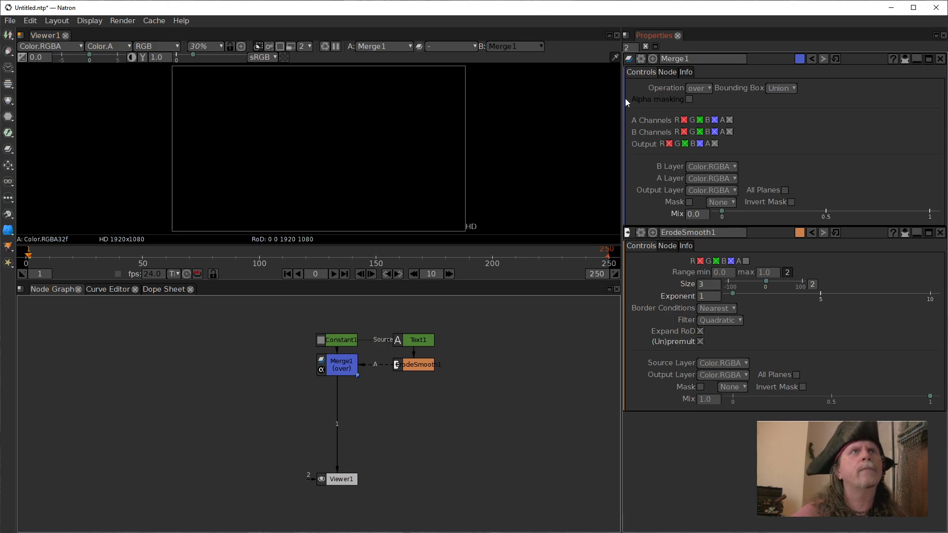
pyautogui.click(630, 47)
pyautogui.write('1')
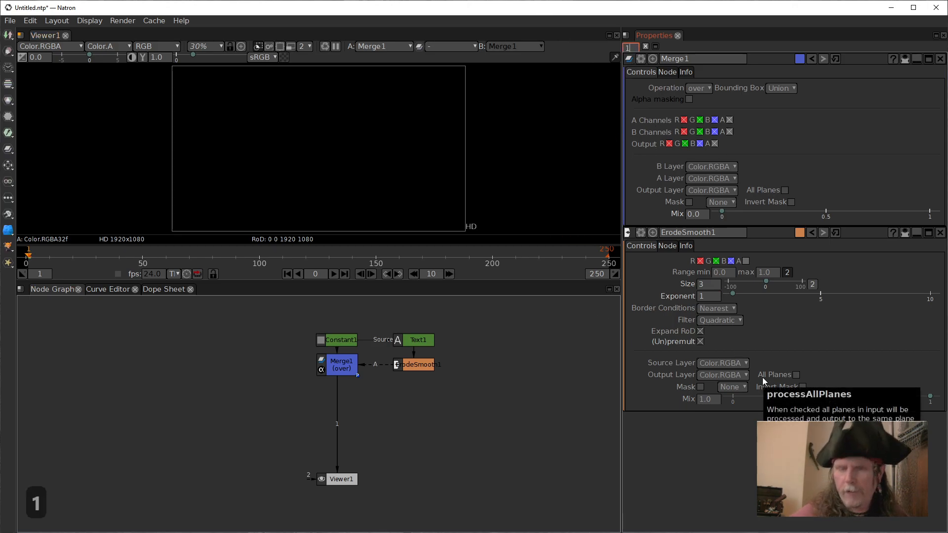
pyautogui.click(785, 79)
# Move Viewer1 straight down to make space for more nodes between it and Merge1.
pyautogui.click(340, 369)
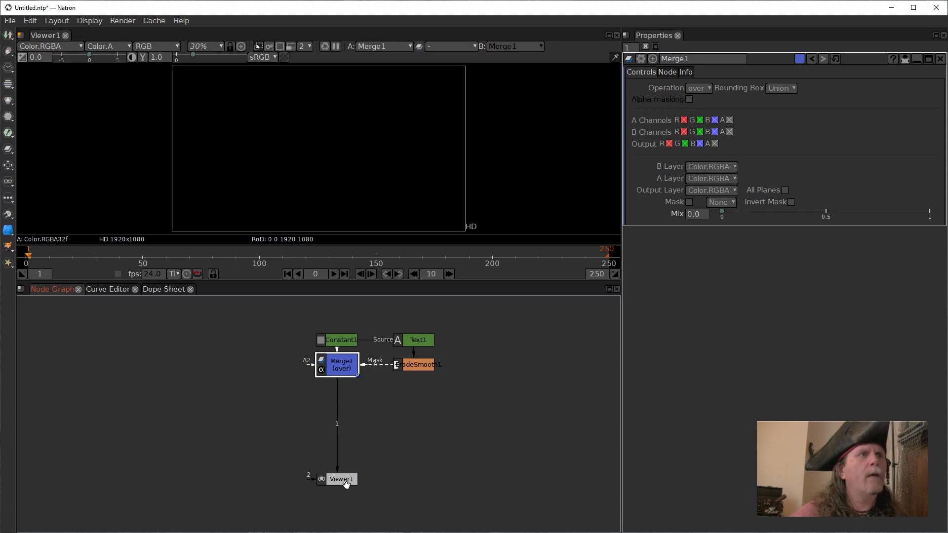
pyautogui.moveTo(346, 481); pyautogui.dragTo(345, 513)
pyautogui.click(327, 375)
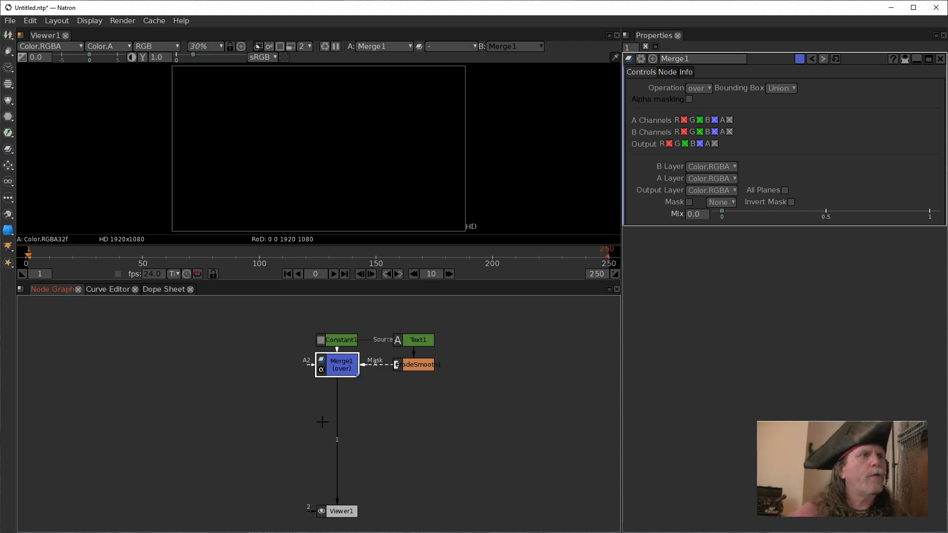
# Add an unconnected SeNoise node below and to the left of Merge1 and show its output in Viewer1.
pyautogui.click(267, 408)
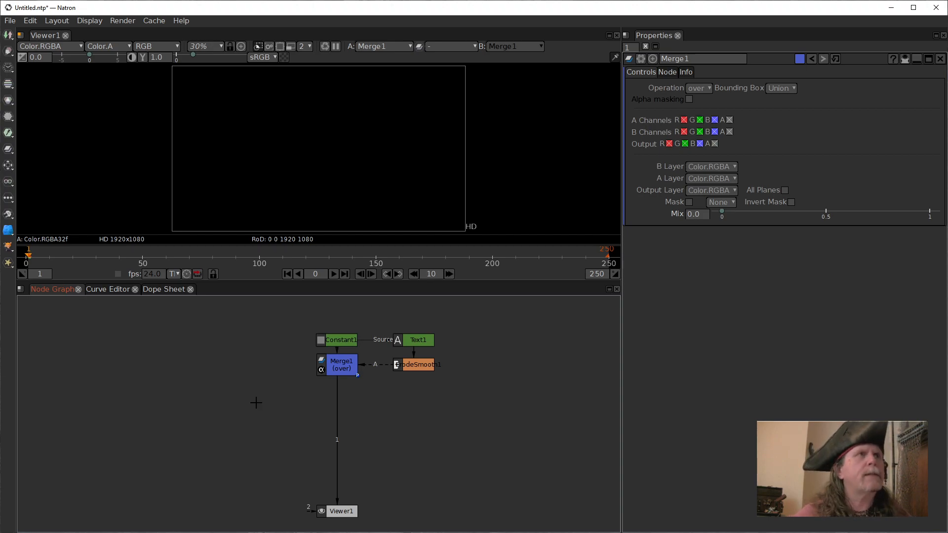
pyautogui.press('Tab')
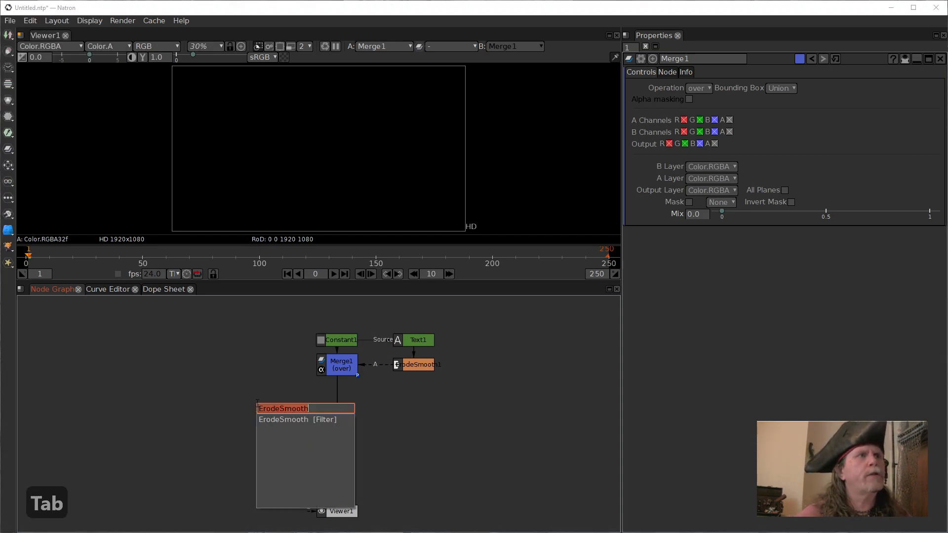
pyautogui.write('Se')
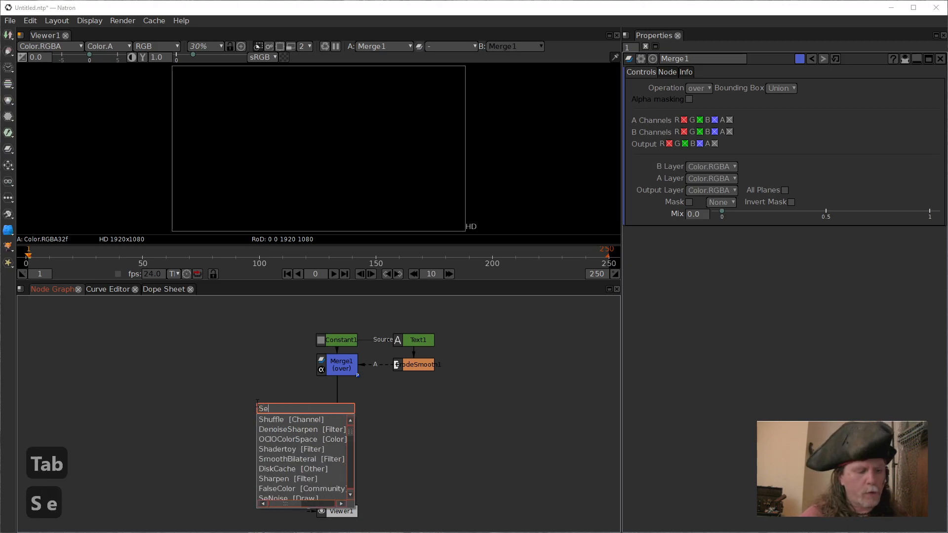
pyautogui.write('Noi')
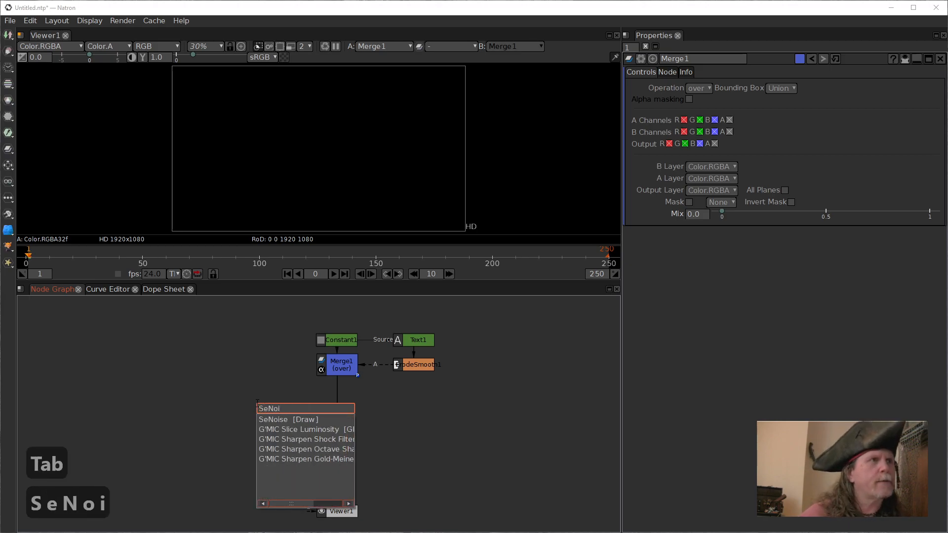
pyautogui.click(284, 421)
pyautogui.moveTo(311, 429); pyautogui.dragTo(297, 406)
pyautogui.press('1')
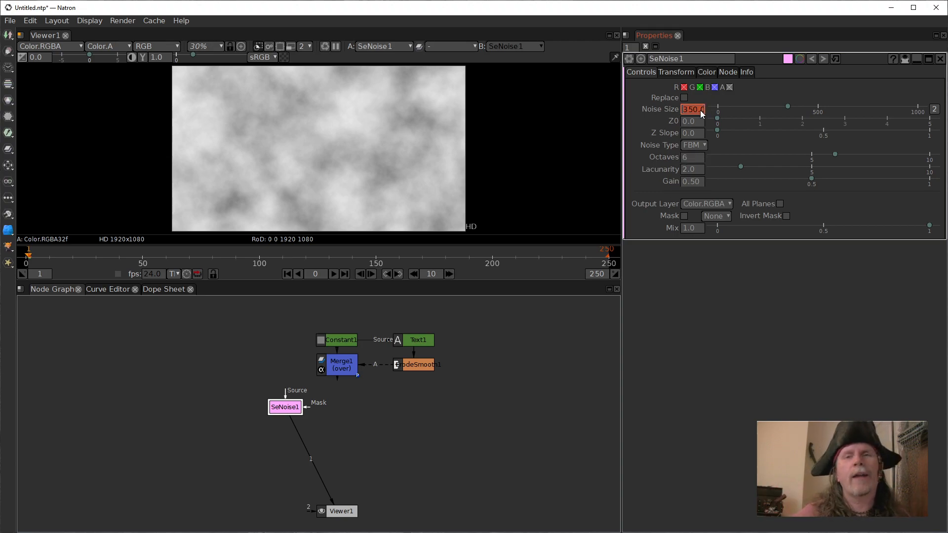
# Set SeNoise1's noise type to Cell Noise and its noise size to 3.
pyautogui.click(702, 147)
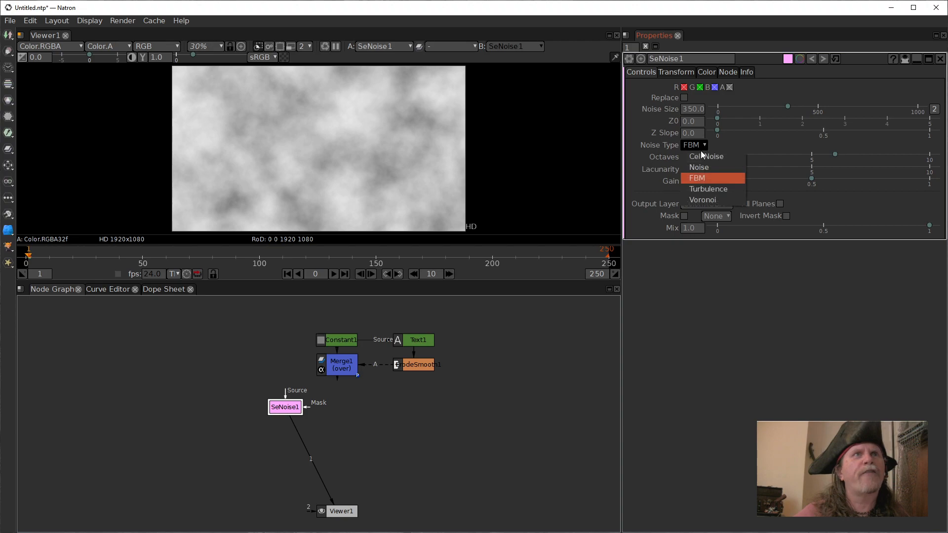
pyautogui.click(703, 155)
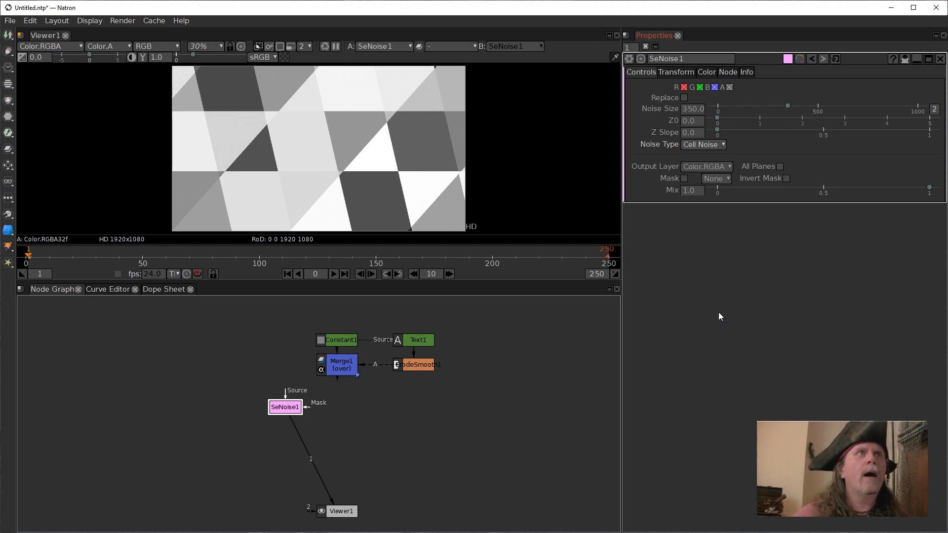
pyautogui.click(688, 110)
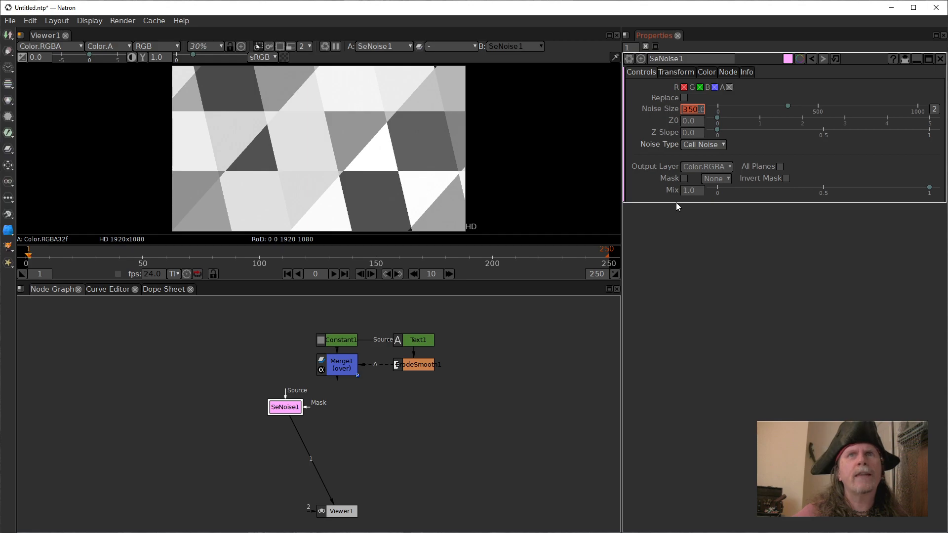
pyautogui.write('3')
pyautogui.press('Return')
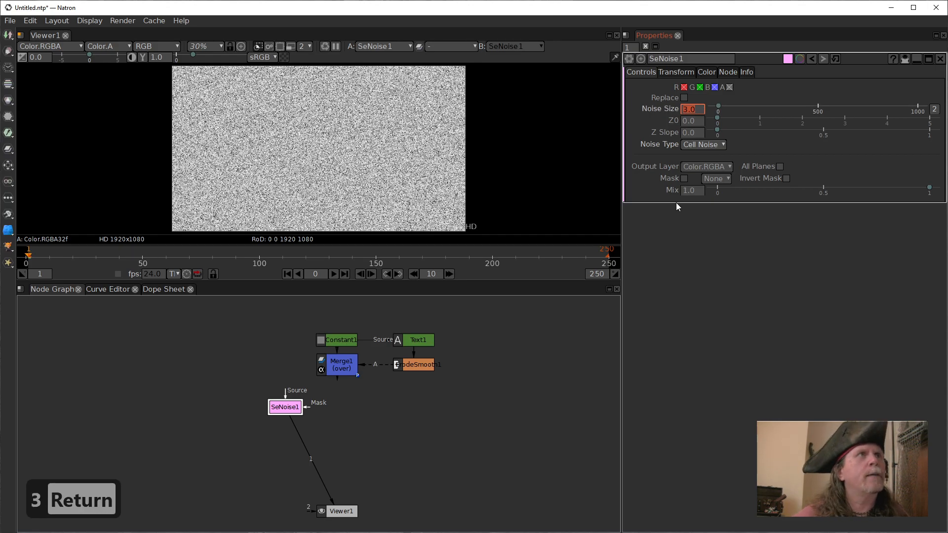
# Move SeNoise1 slightly up and insert a Clamp node between it and Viewer1.
pyautogui.moveTo(282, 413); pyautogui.dragTo(279, 399)
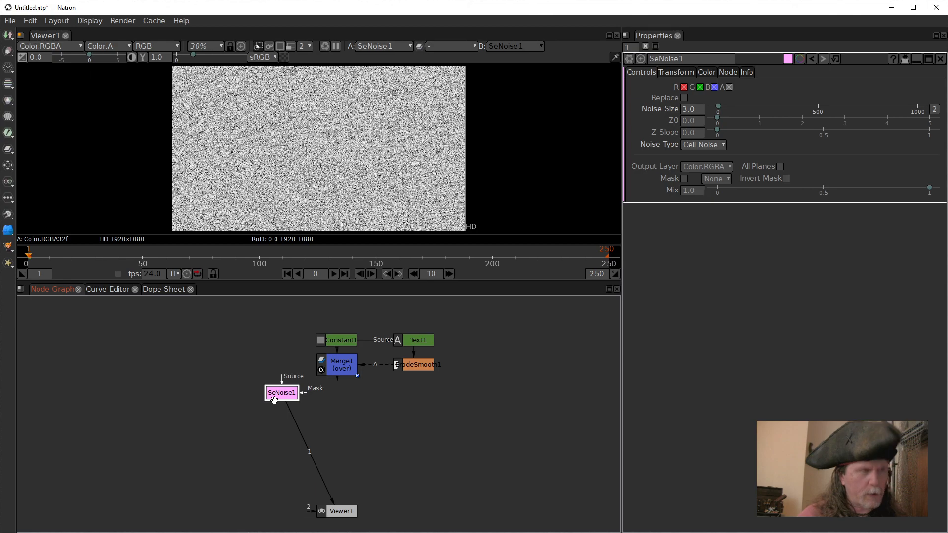
pyautogui.press('Tab')
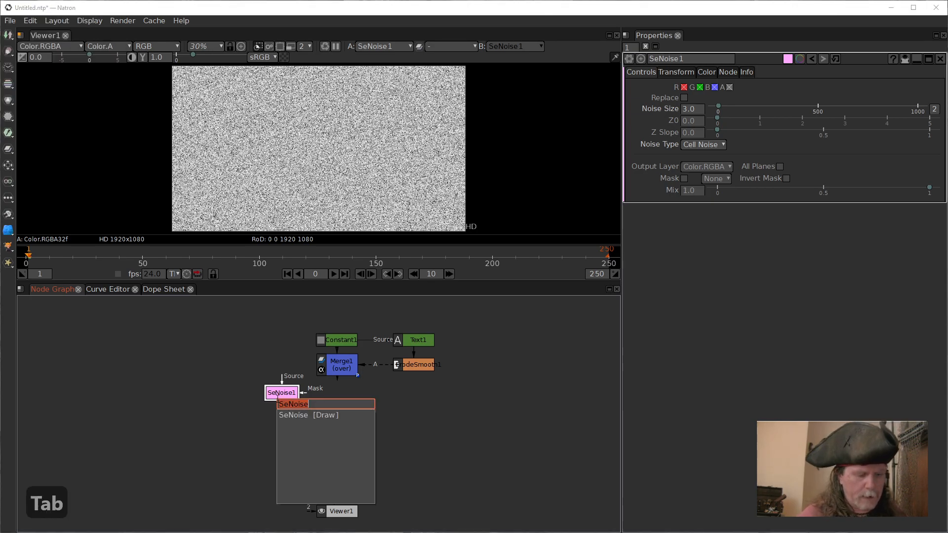
pyautogui.write('clamp')
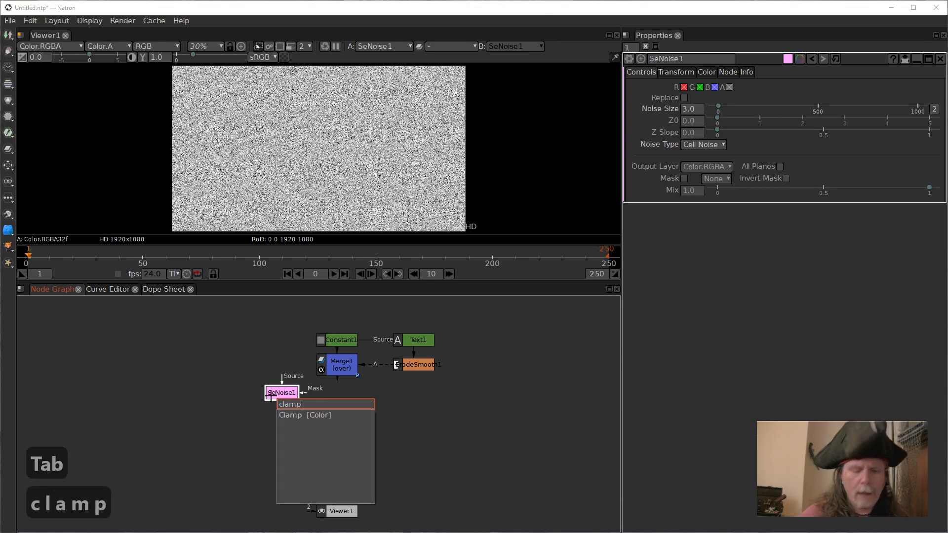
pyautogui.press('Return')
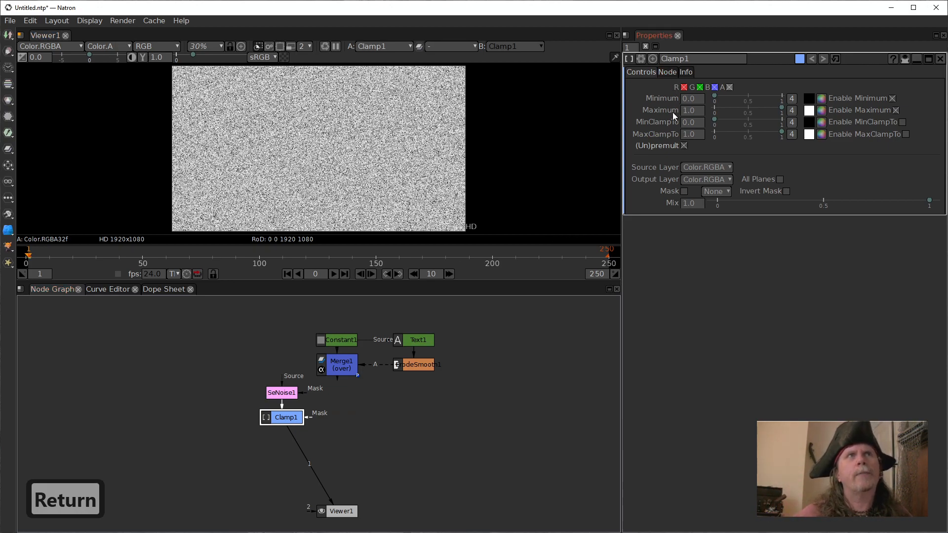
# Set Clamp1's Maximum to 0.004 and enable both MinClampTo and MaxClampTo.
pyautogui.moveTo(672, 111)
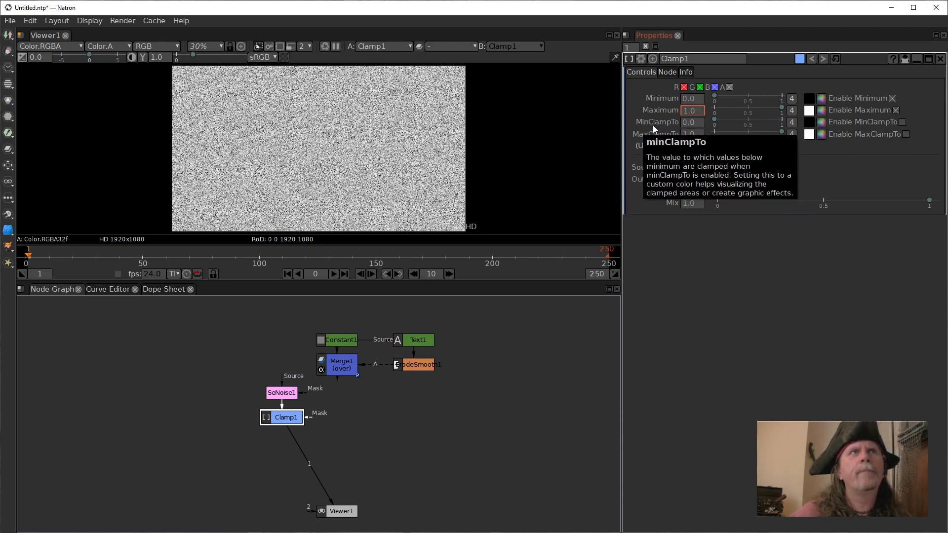
pyautogui.moveTo(697, 110); pyautogui.dragTo(666, 107)
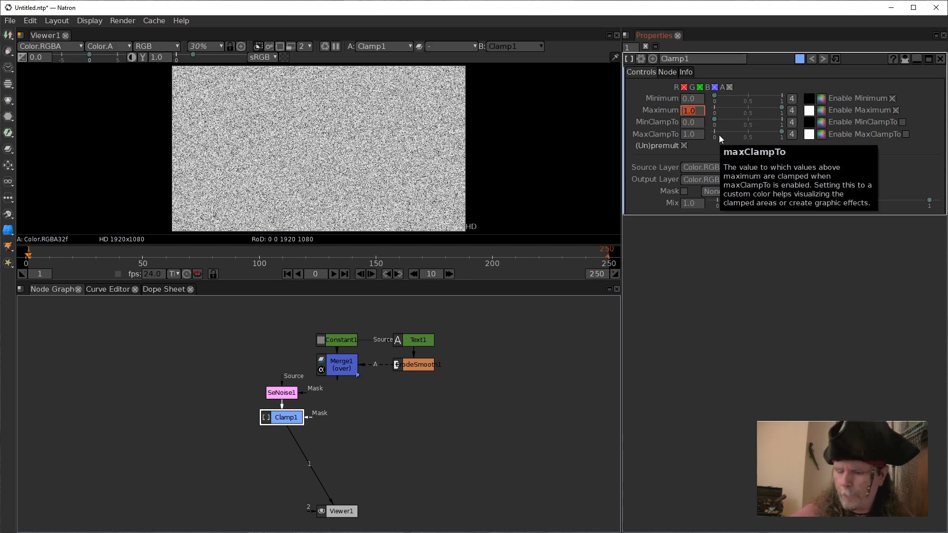
pyautogui.write('0.')
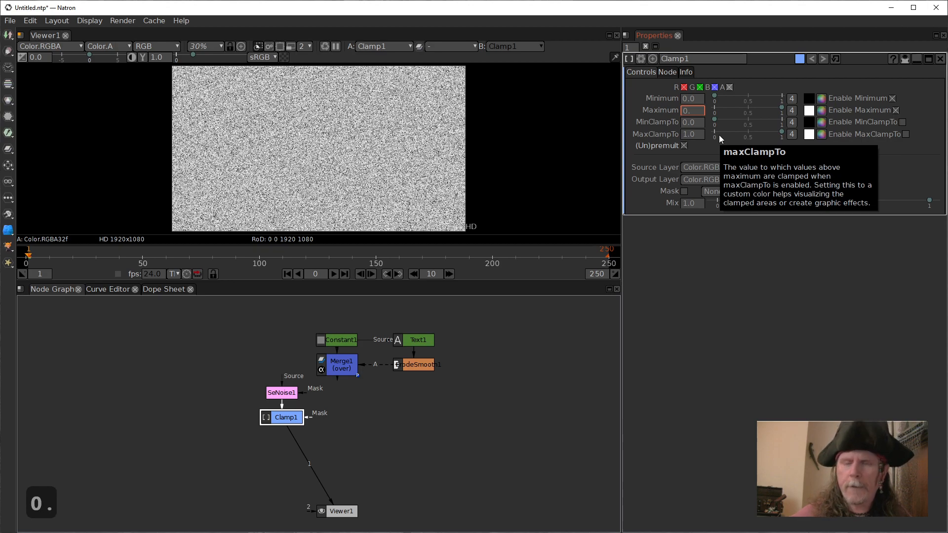
pyautogui.write('004')
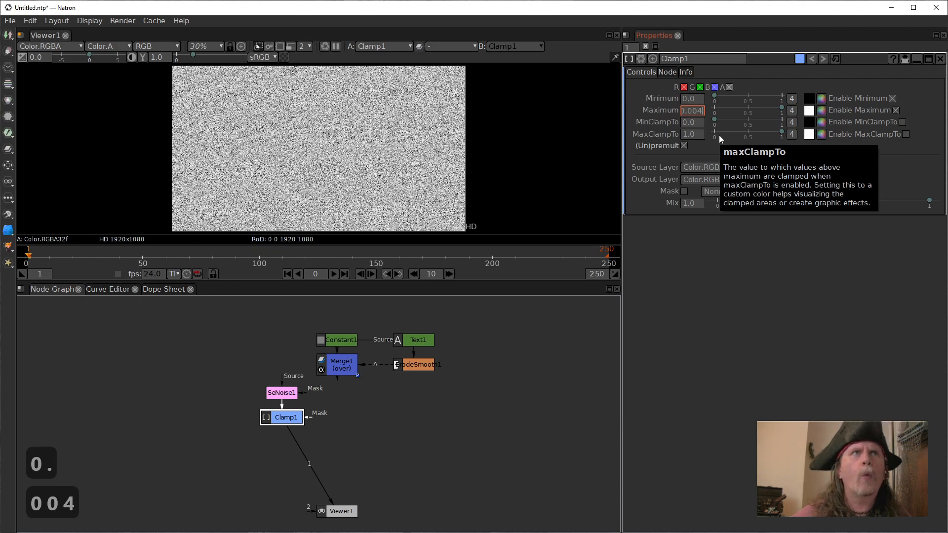
pyautogui.press('Return')
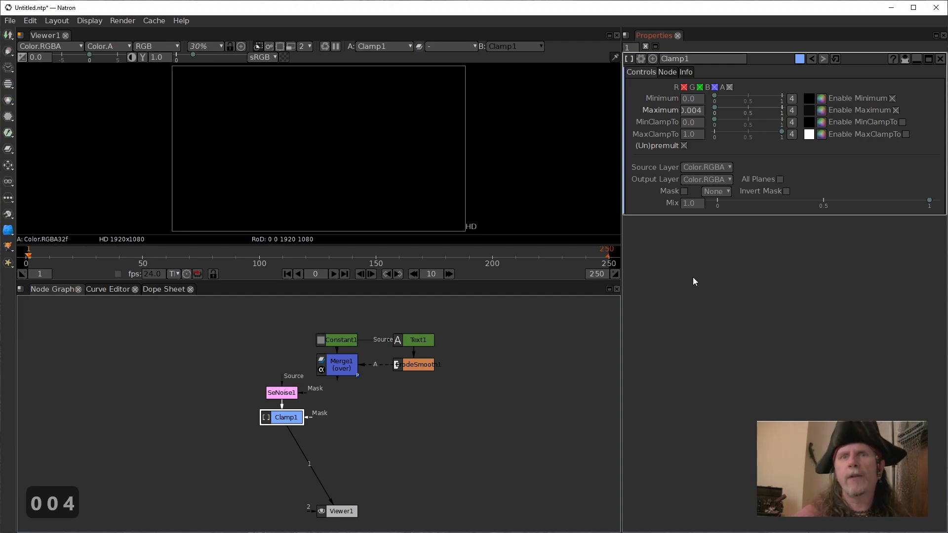
pyautogui.click(902, 121)
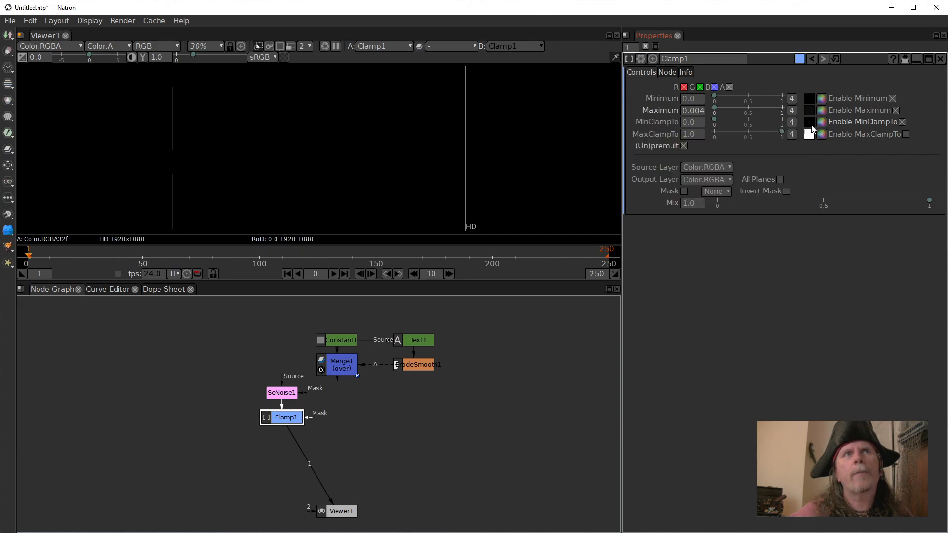
pyautogui.click(905, 134)
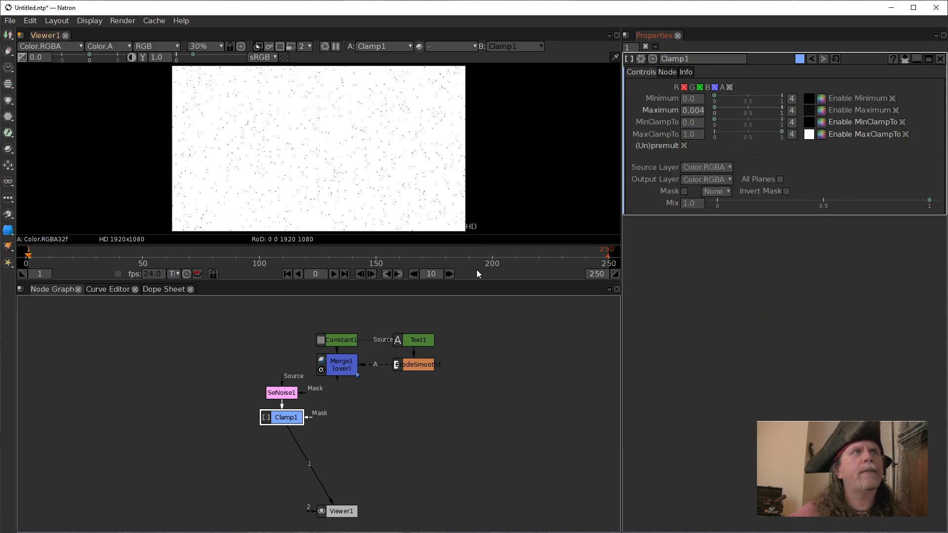
# Examine the specks in the clamped noise at several magnifications, then fit the frame in the viewer again.
pyautogui.scroll(1, 338, 164)
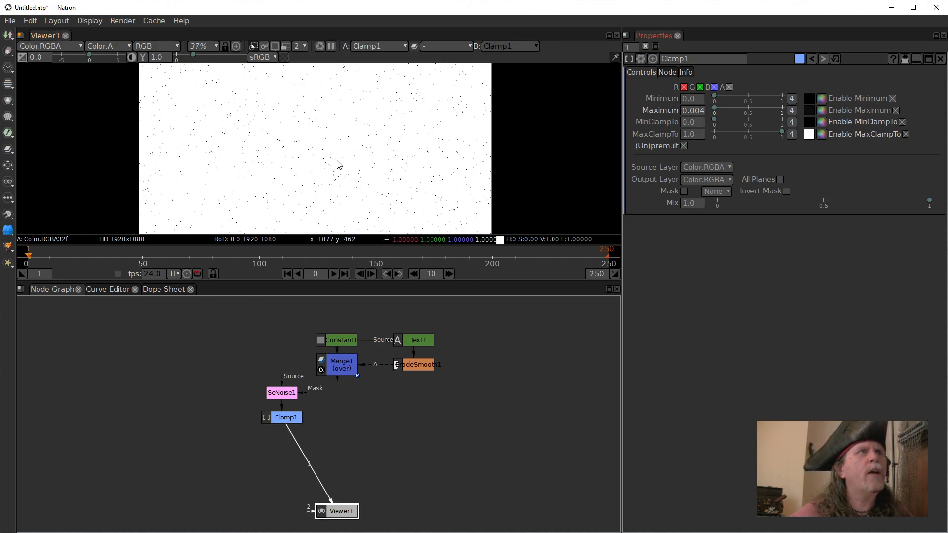
pyautogui.scroll(1, 339, 164)
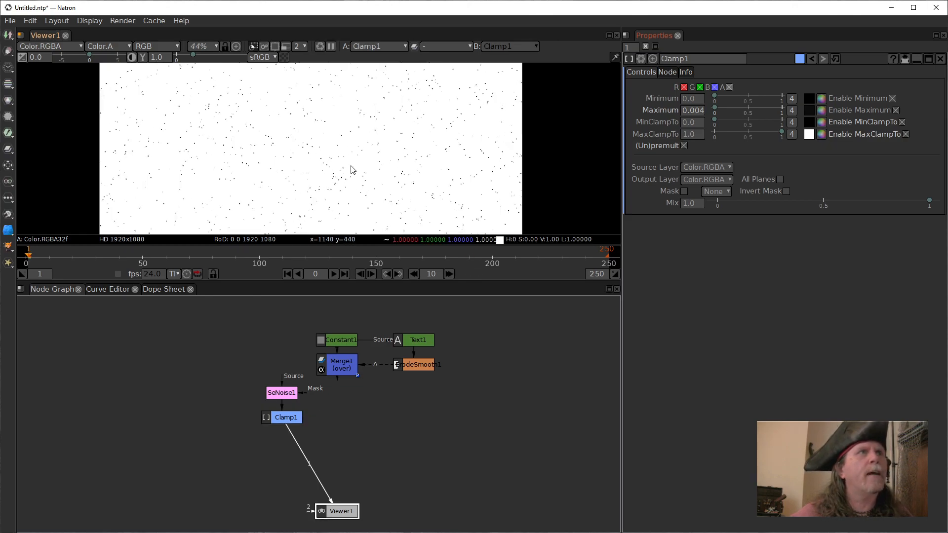
pyautogui.scroll(2, 361, 155)
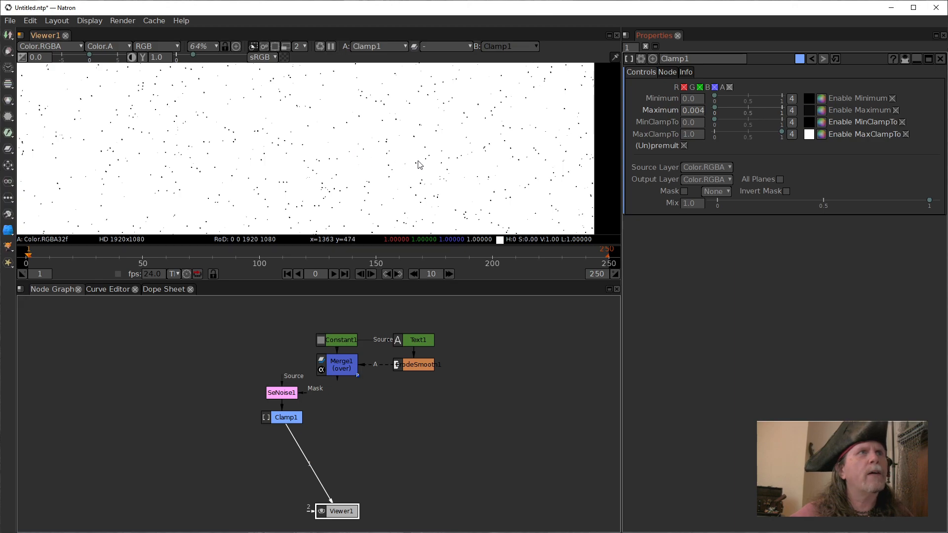
pyautogui.scroll(-4, 419, 165)
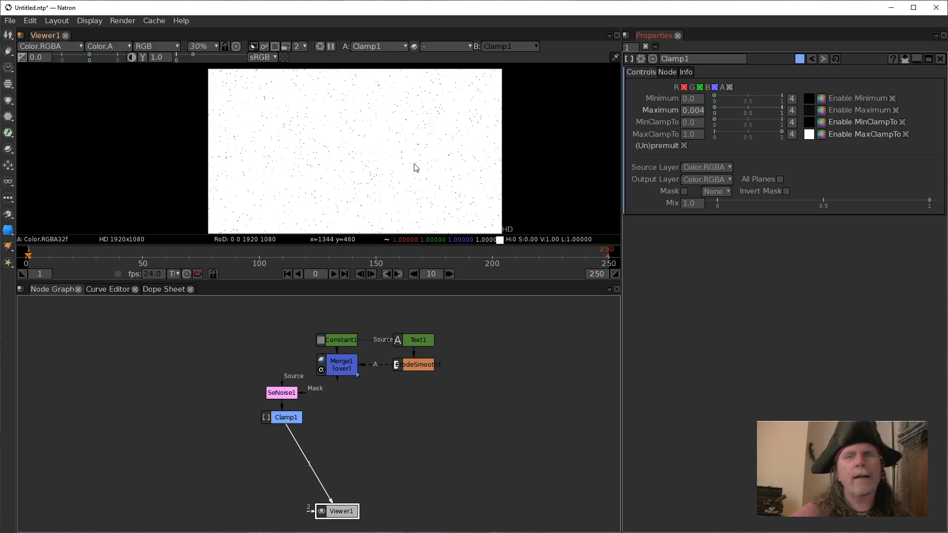
pyautogui.scroll(9, 414, 168)
pyautogui.scroll(1, 414, 168)
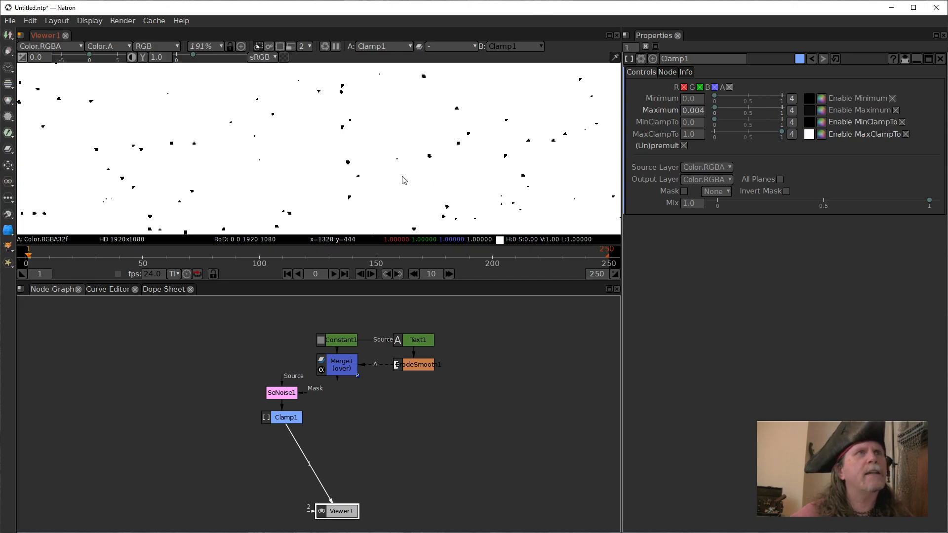
pyautogui.scroll(-6, 402, 181)
pyautogui.scroll(-1, 402, 180)
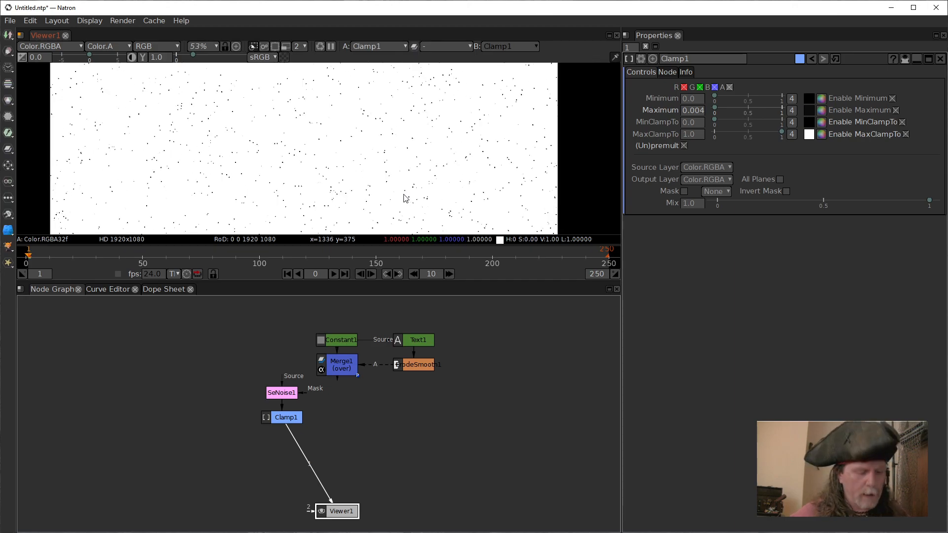
pyautogui.scroll(-3, 403, 197)
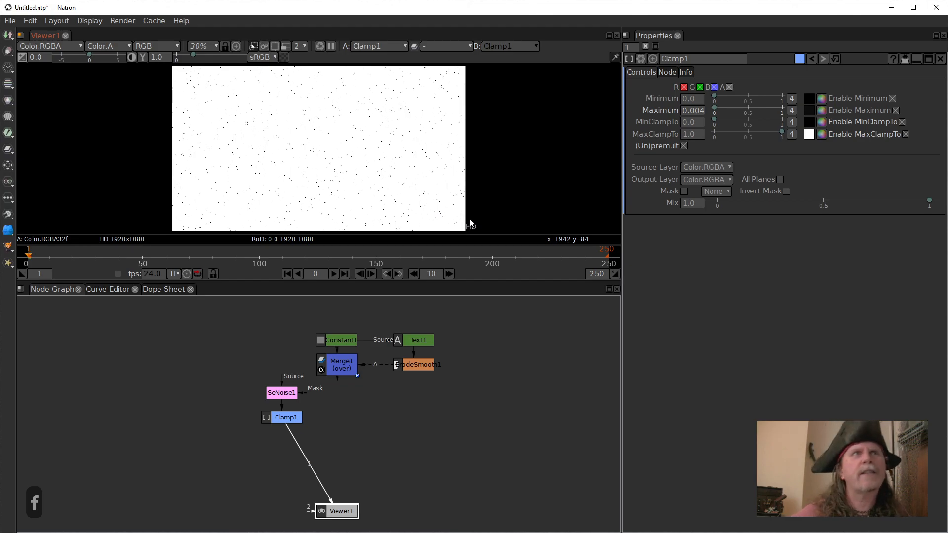
# Move Clamp1 closer to SeNoise1 and insert an Invert node between Clamp1 and Viewer1.
pyautogui.moveTo(275, 421); pyautogui.dragTo(275, 415)
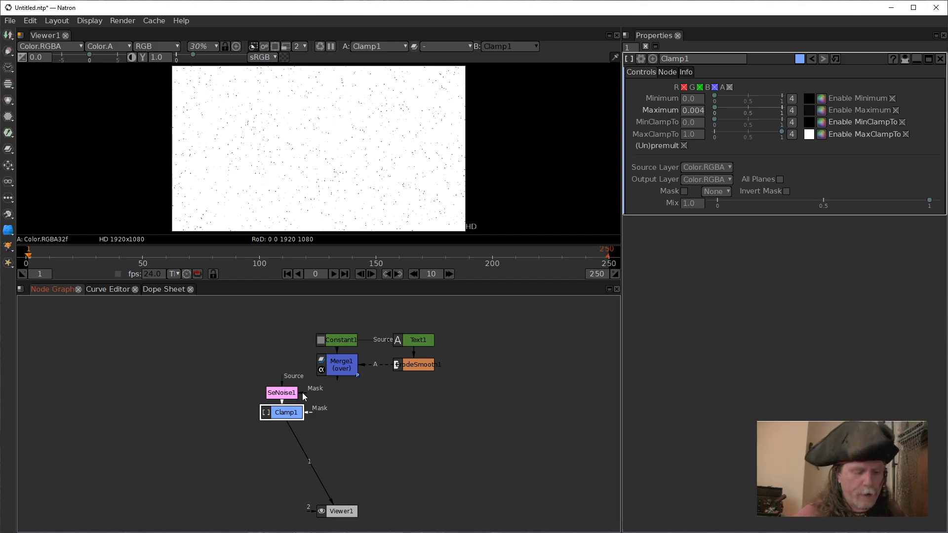
pyautogui.press('Tab')
pyautogui.write('inv')
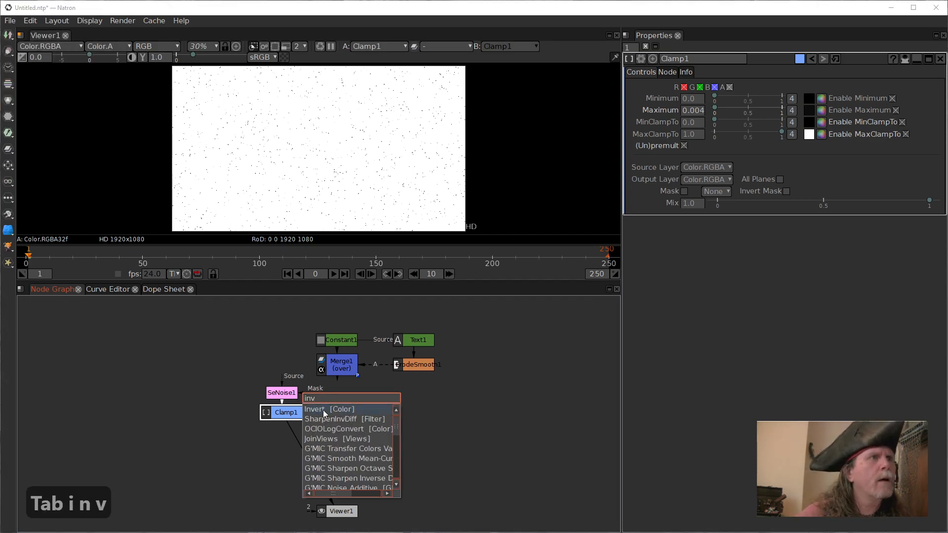
pyautogui.click(323, 410)
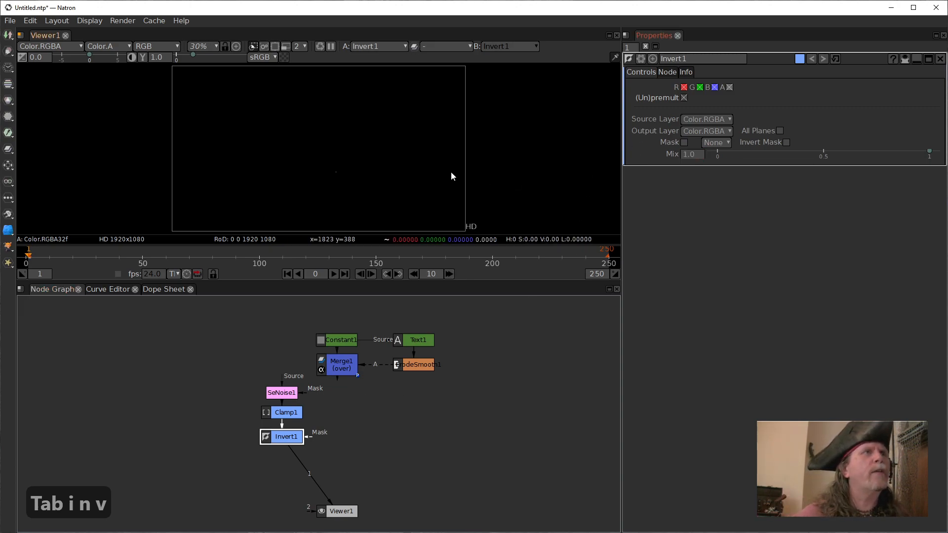
# Exclude the alpha channel from the inversion in Invert1.
pyautogui.scroll(8, 451, 170)
pyautogui.scroll(6, 288, 175)
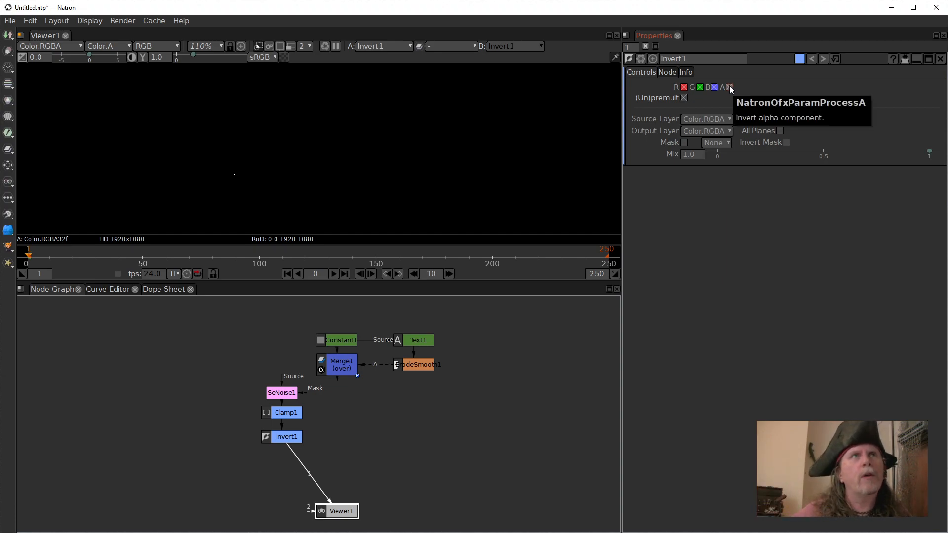
pyautogui.click(729, 87)
pyautogui.scroll(-5, 494, 175)
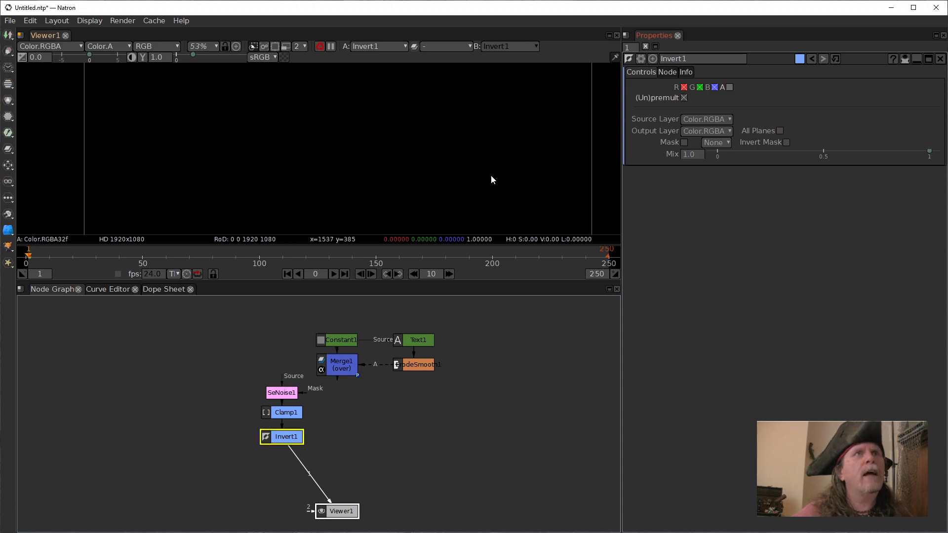
pyautogui.scroll(1, 488, 176)
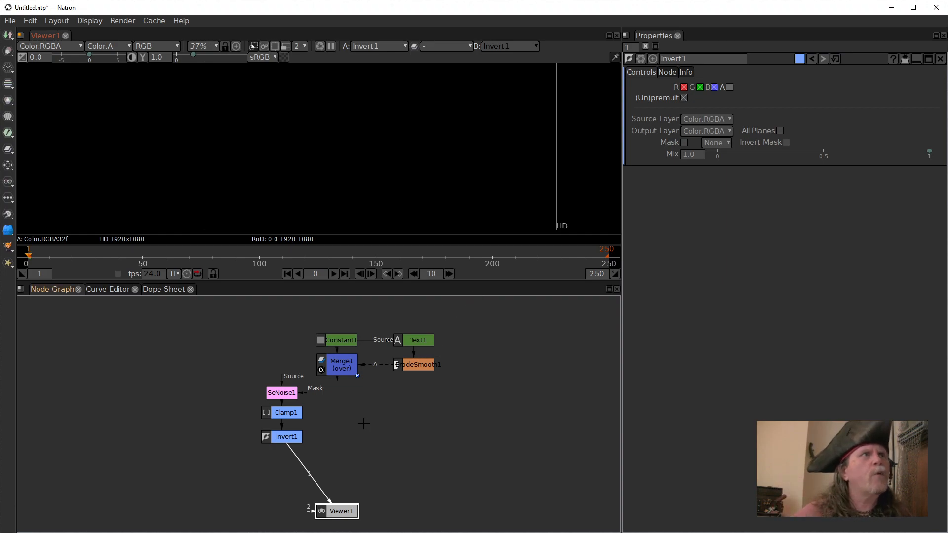
# Review the settings of Clamp1 and SeNoise1 to trace how the noise chain handles its channels.
pyautogui.click(279, 416)
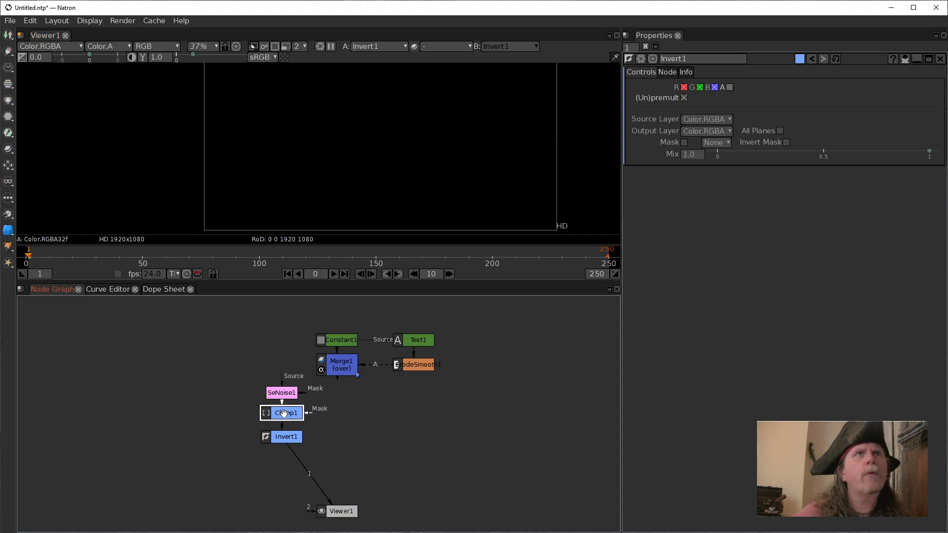
pyautogui.doubleClick(283, 414)
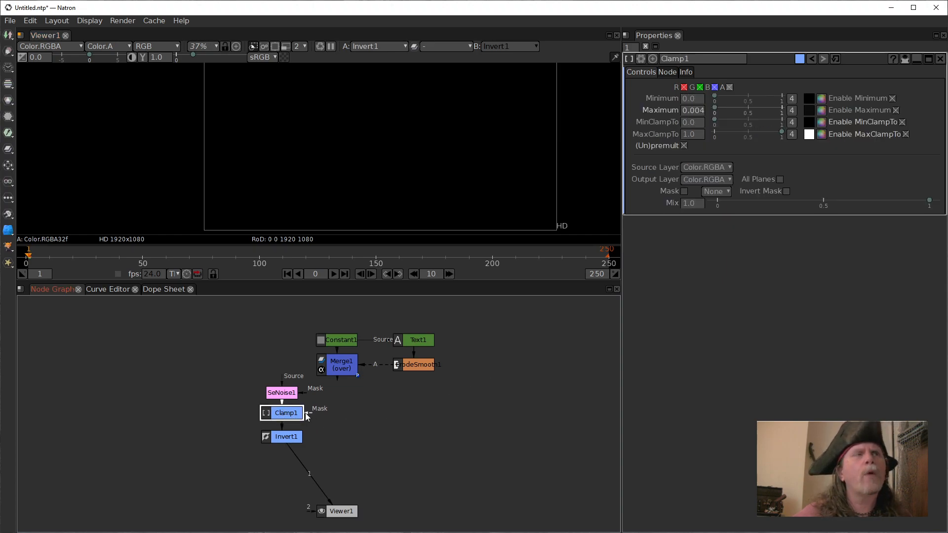
pyautogui.doubleClick(290, 398)
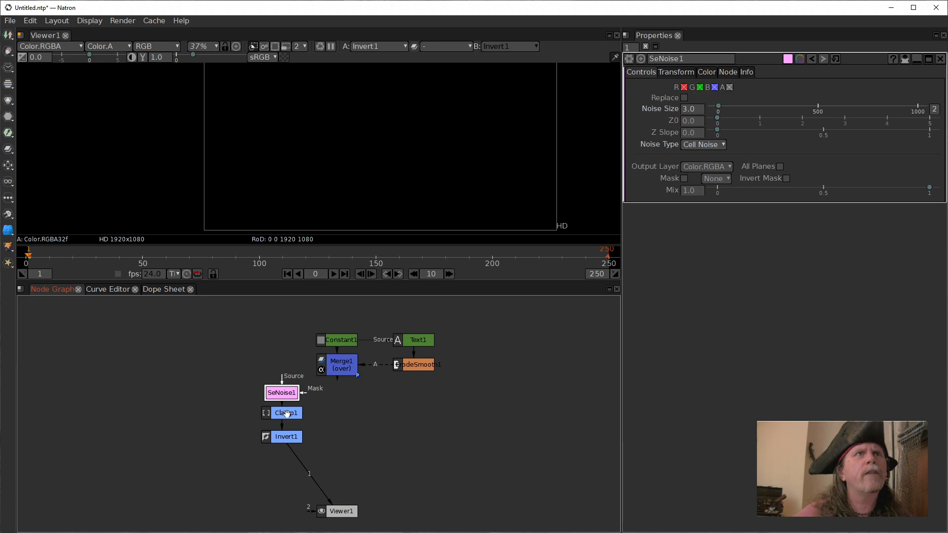
pyautogui.doubleClick(286, 414)
pyautogui.click(285, 392)
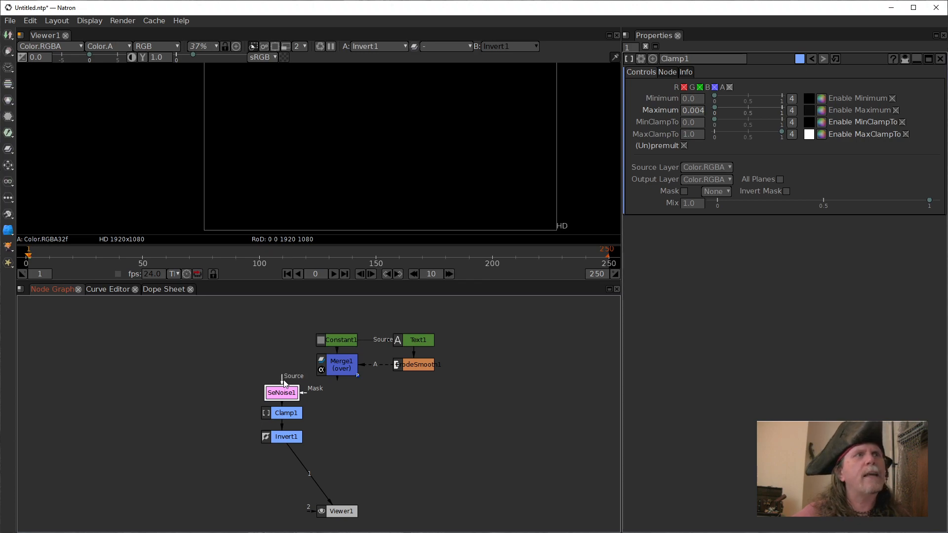
# Set the alpha value of Constant1's colour to 1.0.
pyautogui.click(346, 339)
pyautogui.click(902, 133)
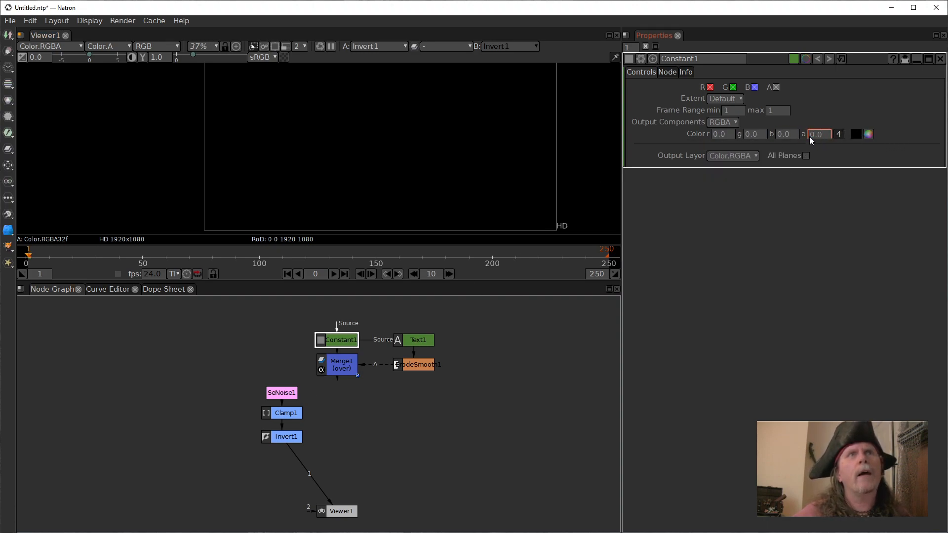
pyautogui.scroll(1, 810, 135)
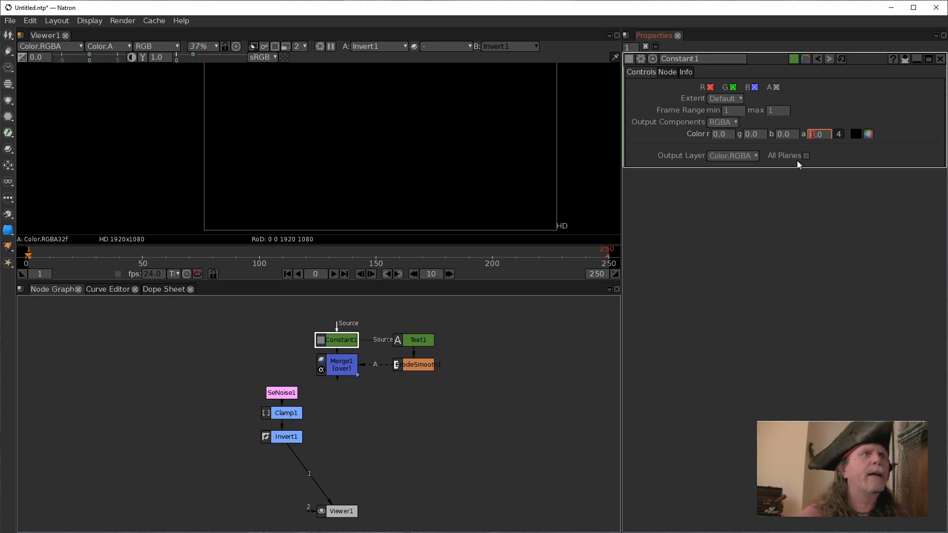
# Connect SeNoise1's Source input to Constant1, and move SeNoise1 up beside Constant1 with Clamp1 moved up beneath it.
pyautogui.click(292, 395)
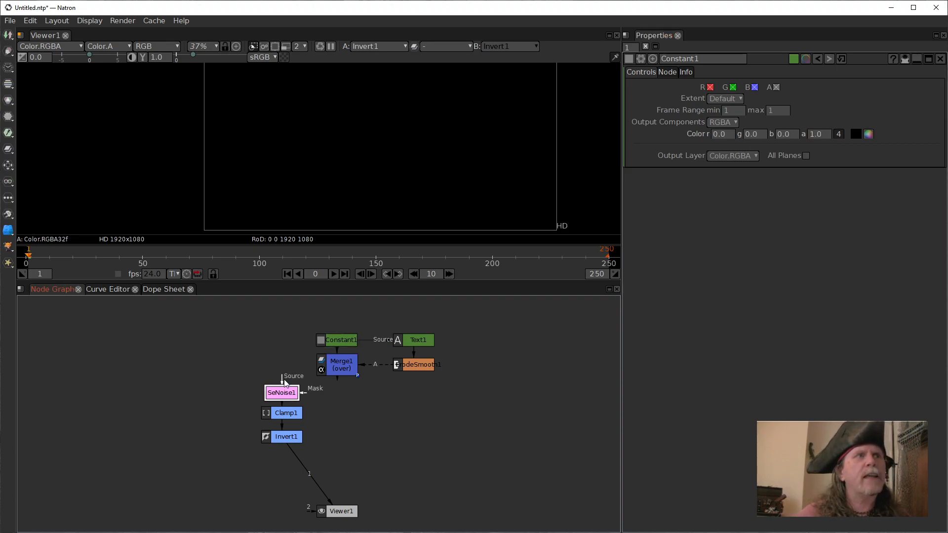
pyautogui.moveTo(284, 384); pyautogui.dragTo(327, 339)
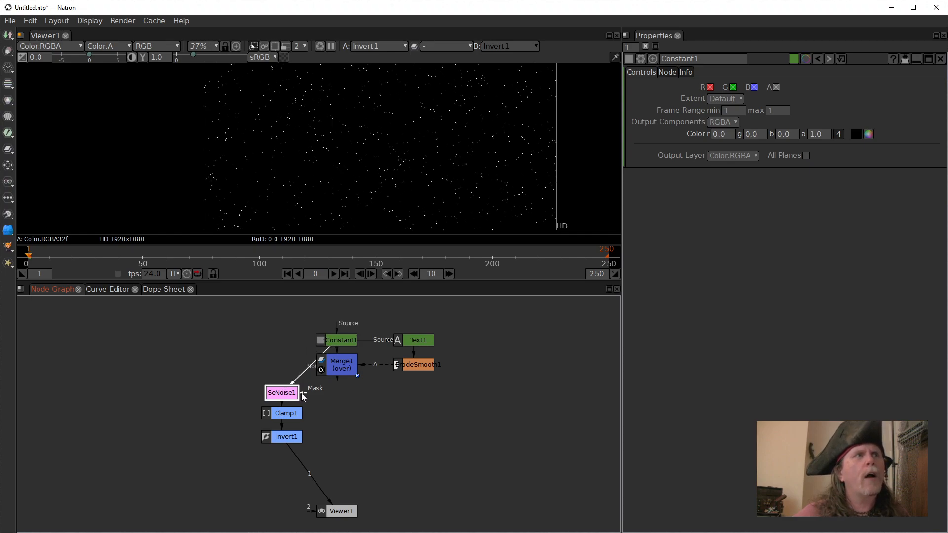
pyautogui.moveTo(286, 396); pyautogui.dragTo(278, 375)
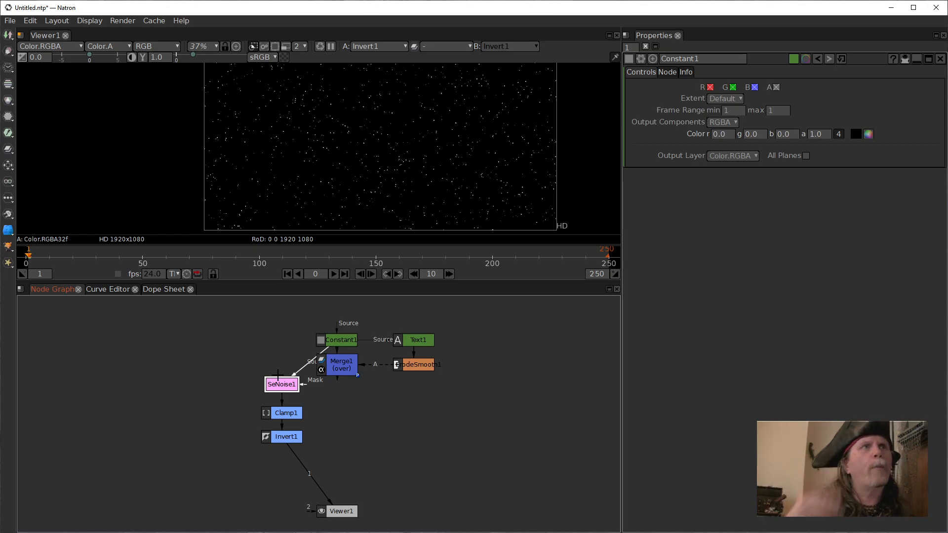
pyautogui.moveTo(284, 390); pyautogui.dragTo(285, 346)
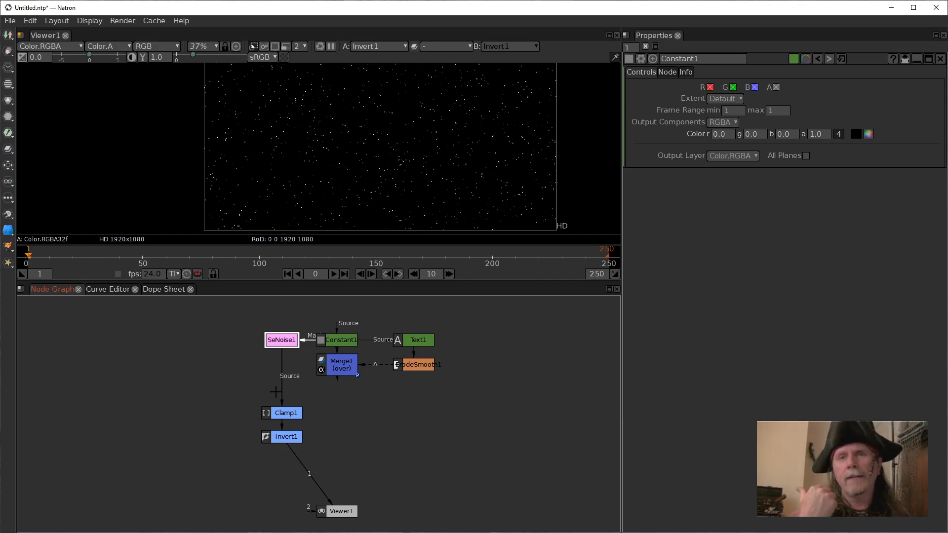
pyautogui.moveTo(280, 424); pyautogui.dragTo(284, 399)
# Compare the image with Invert1 and Clamp1 disabled in turn, and re-enable both nodes.
pyautogui.click(286, 435)
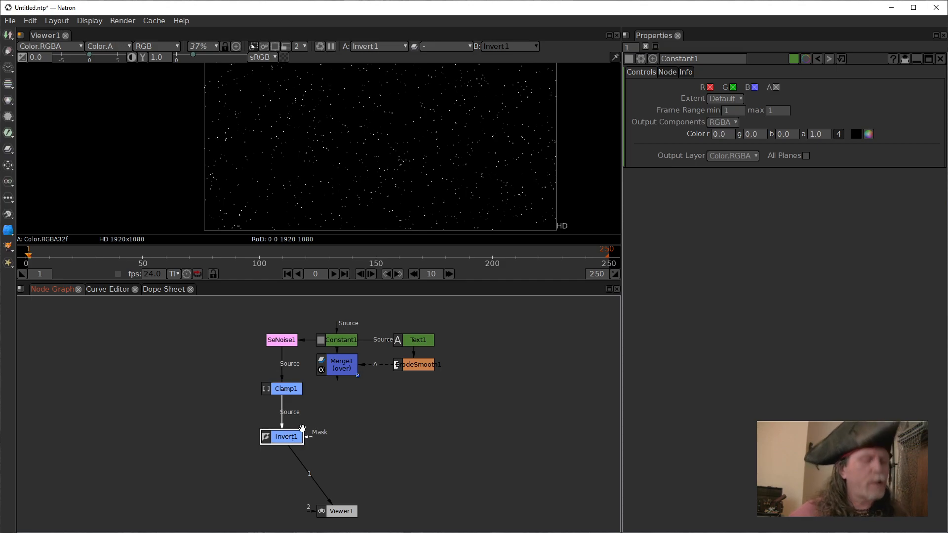
pyautogui.press('d')
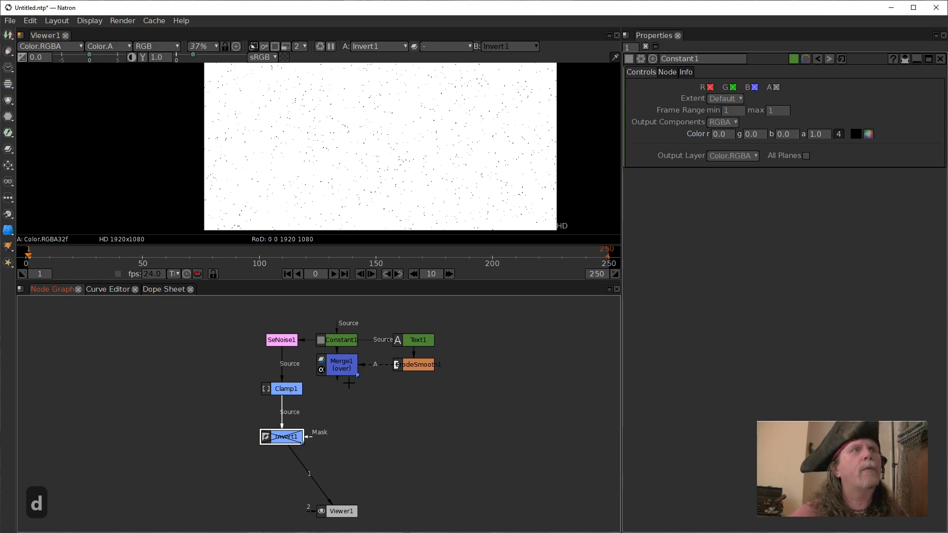
pyautogui.click(295, 390)
pyautogui.press('d')
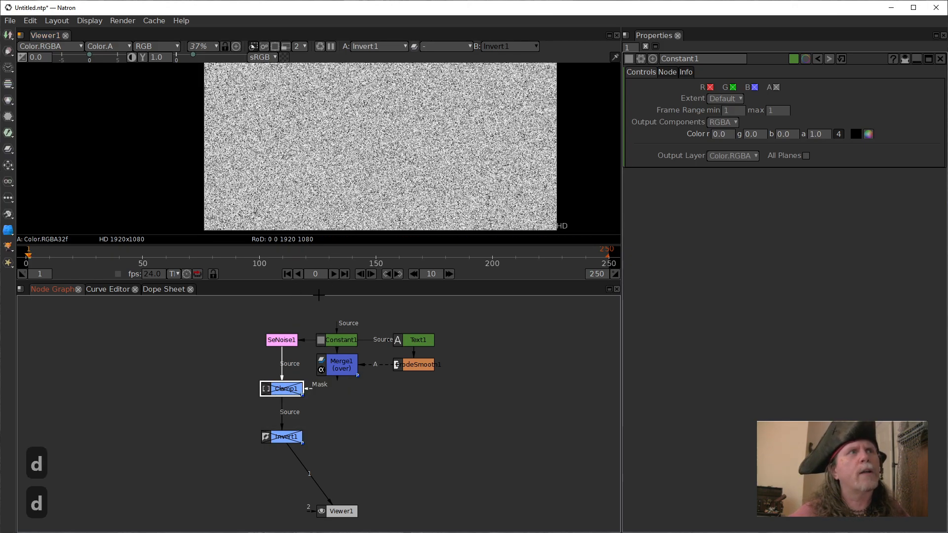
pyautogui.press('d')
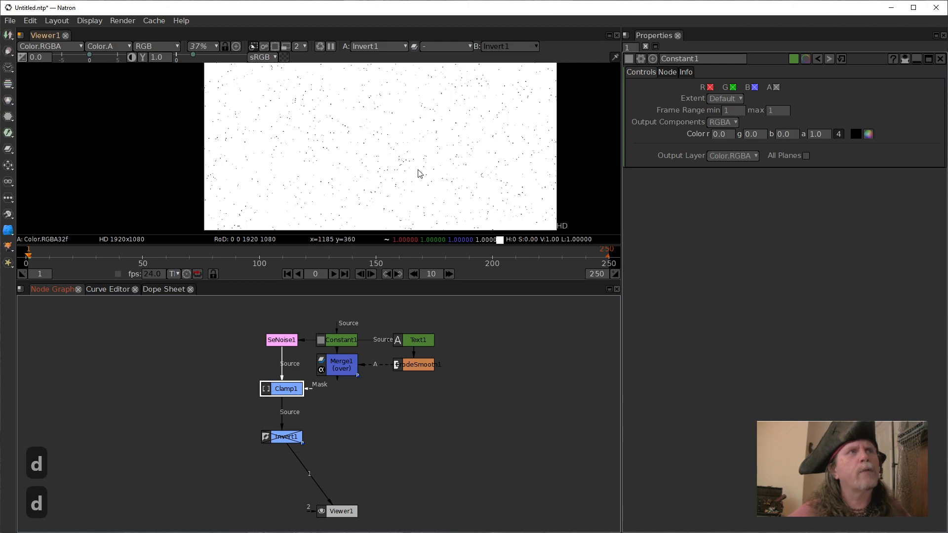
pyautogui.click(292, 436)
pyautogui.press('d')
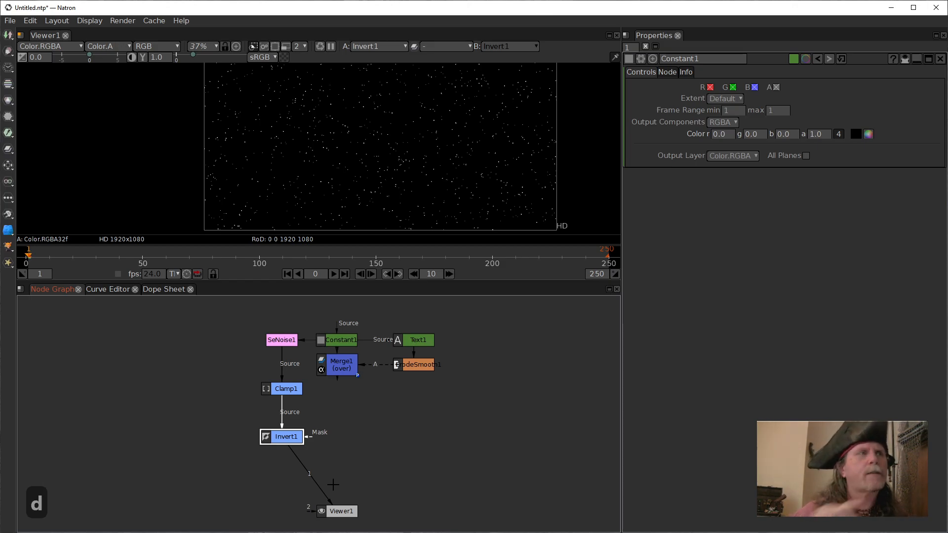
# Move Clamp1 and Invert1 up in the node graph, closer beneath SeNoise1.
pyautogui.scroll(4, 397, 194)
pyautogui.scroll(5, 397, 193)
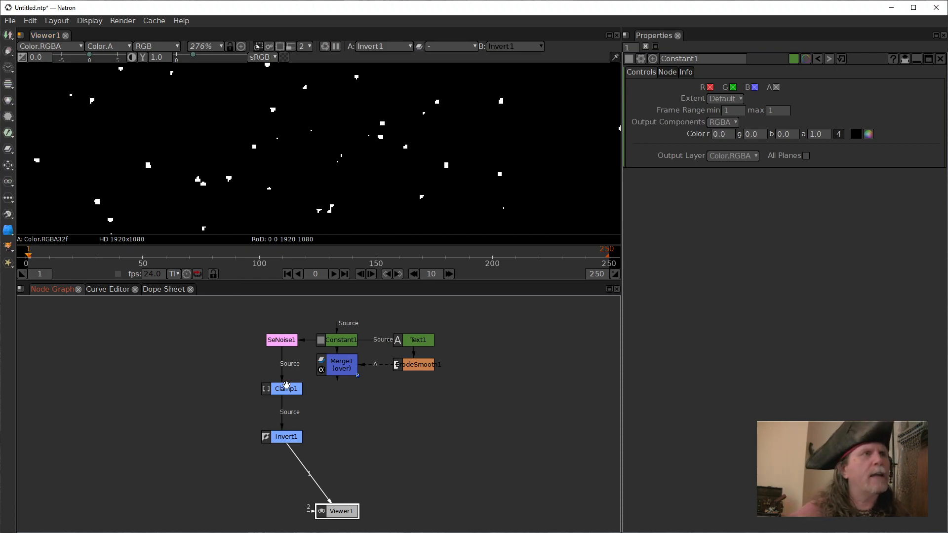
pyautogui.moveTo(285, 387); pyautogui.dragTo(285, 375)
pyautogui.moveTo(281, 442); pyautogui.dragTo(281, 419)
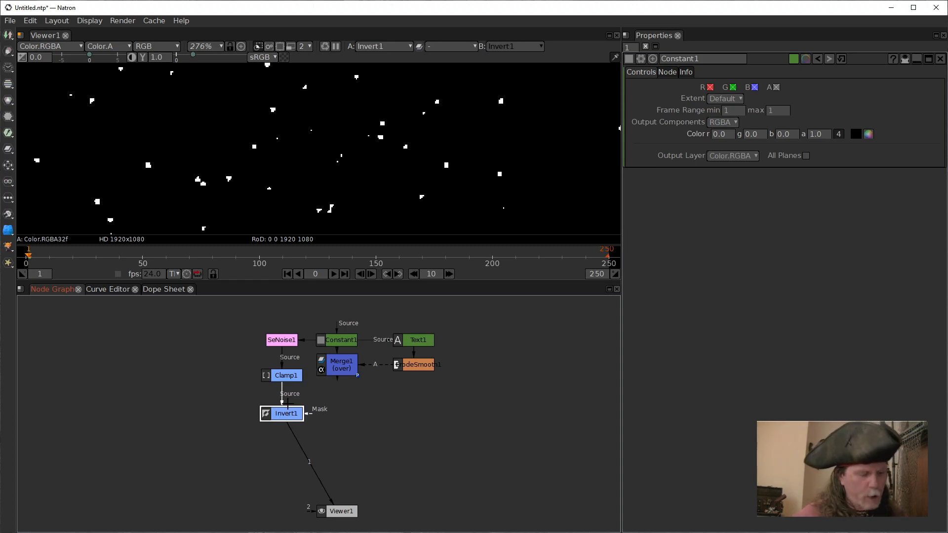
# Insert an ErodeSmooth node between Invert1 and Viewer1, and move Invert1 and the new node slightly up.
pyautogui.press('Tab')
pyautogui.write('erod')
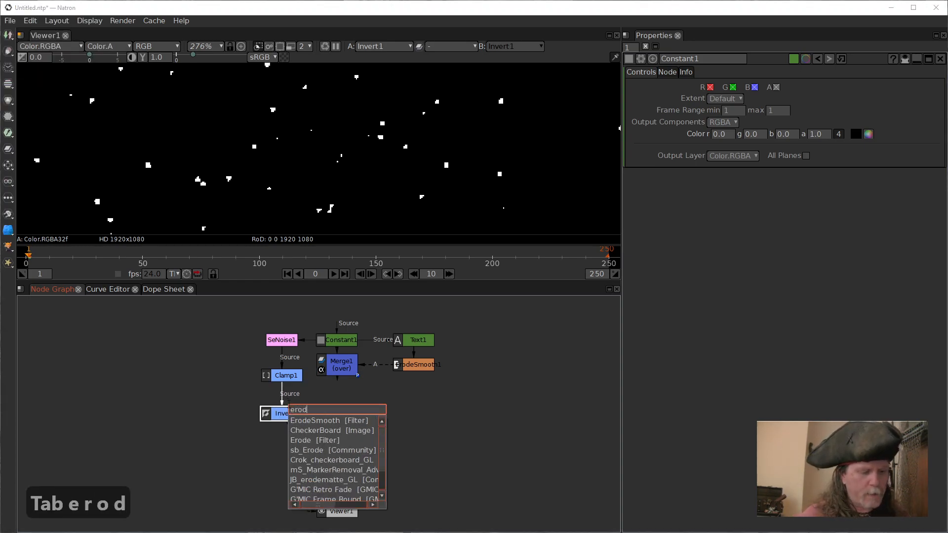
pyautogui.press('Return')
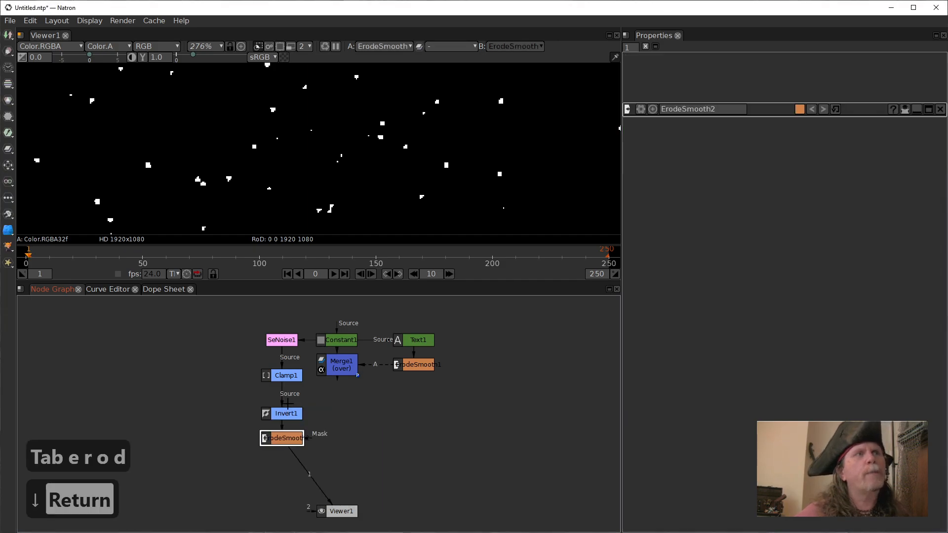
pyautogui.moveTo(282, 408); pyautogui.dragTo(281, 395)
pyautogui.moveTo(280, 436); pyautogui.dragTo(279, 430)
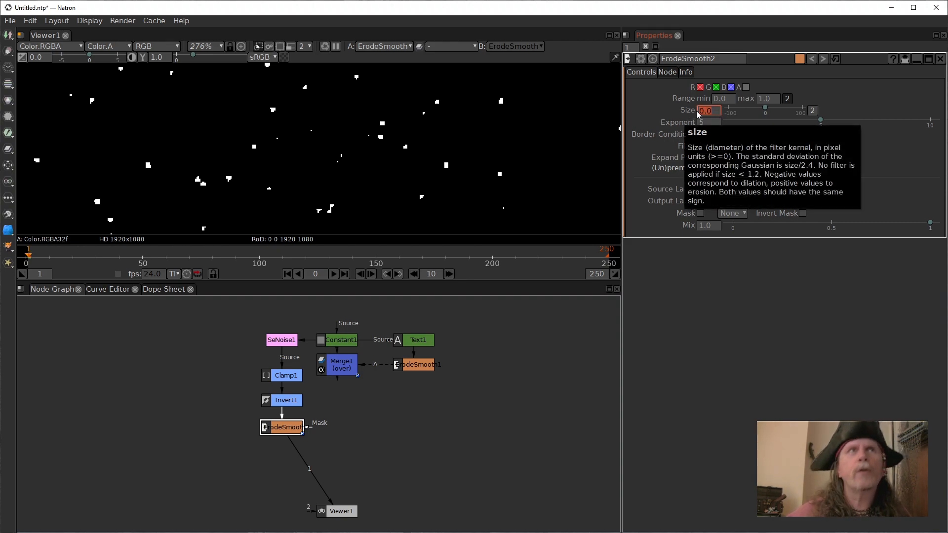
# Set the Exponent of the ErodeSmooth node below Invert1 to 2 and its Size to 1.2.
pyautogui.click(708, 123)
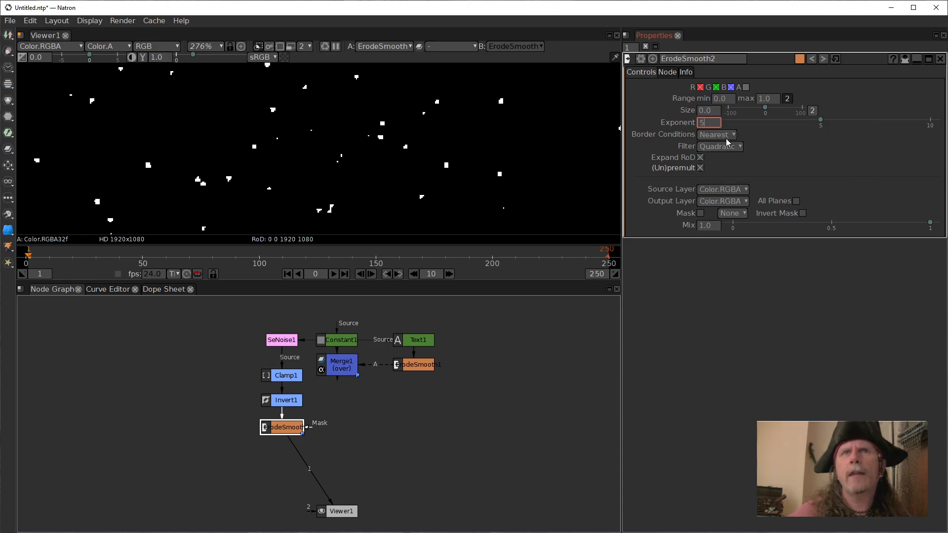
pyautogui.moveTo(709, 123); pyautogui.dragTo(668, 115)
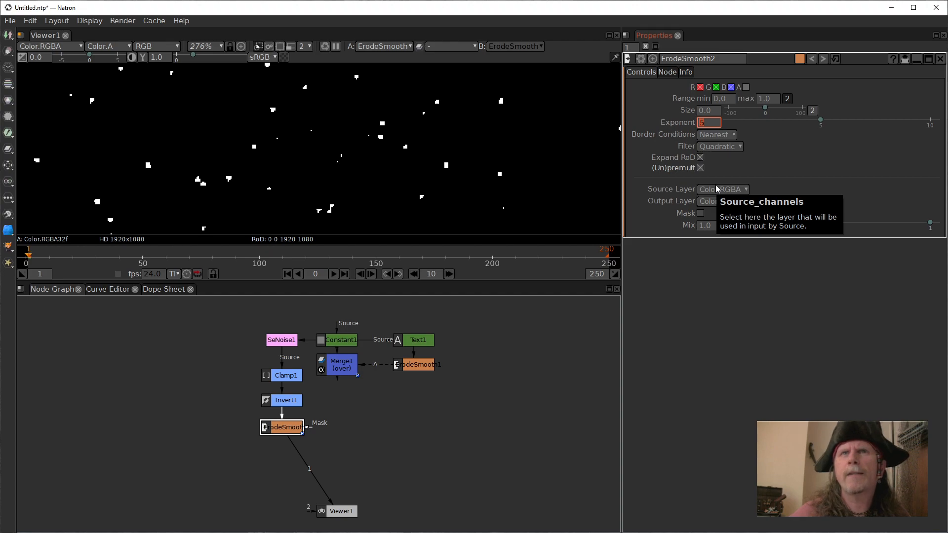
pyautogui.write('2')
pyautogui.press('Return')
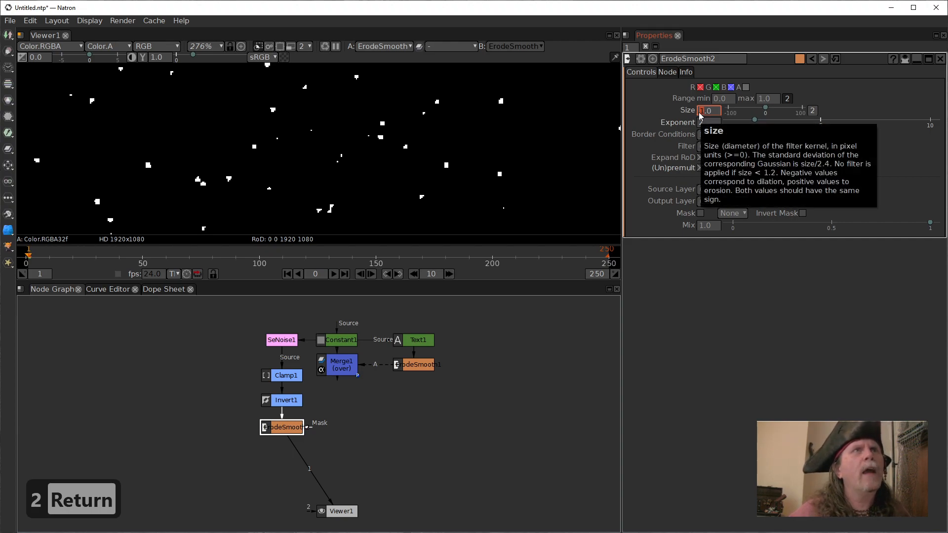
pyautogui.scroll(1, 699, 114)
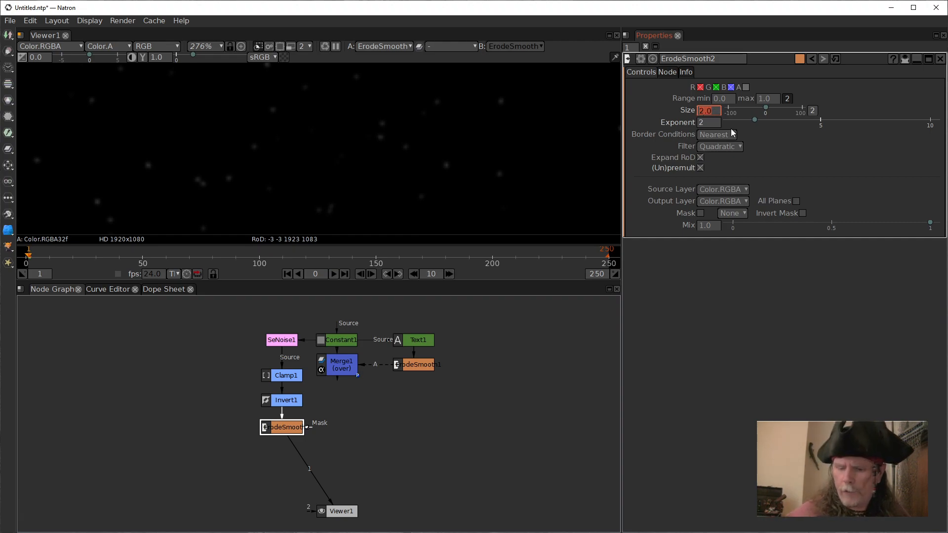
pyautogui.write('1.2')
pyautogui.press('Return')
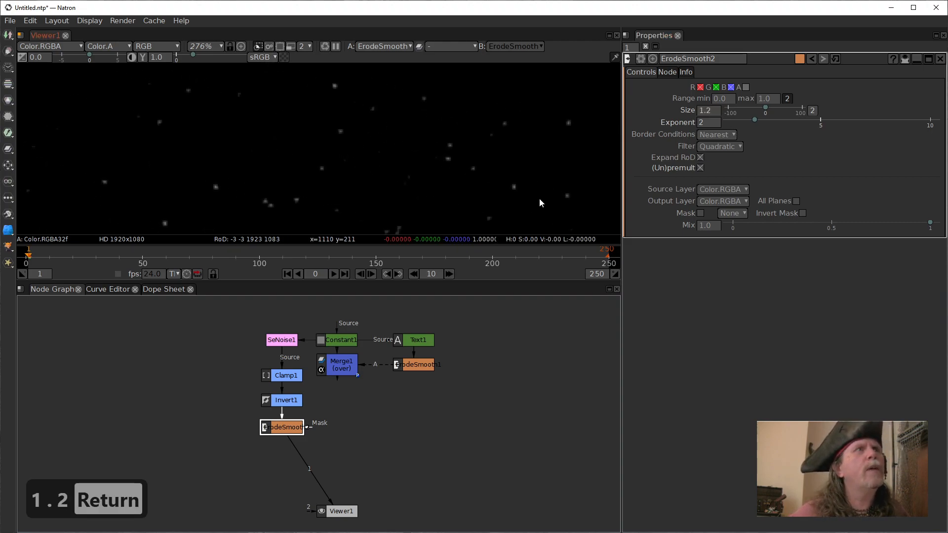
# Open Clamp1's settings and examine the density and brightness of the smoothed stars at several zoom levels.
pyautogui.click(472, 177)
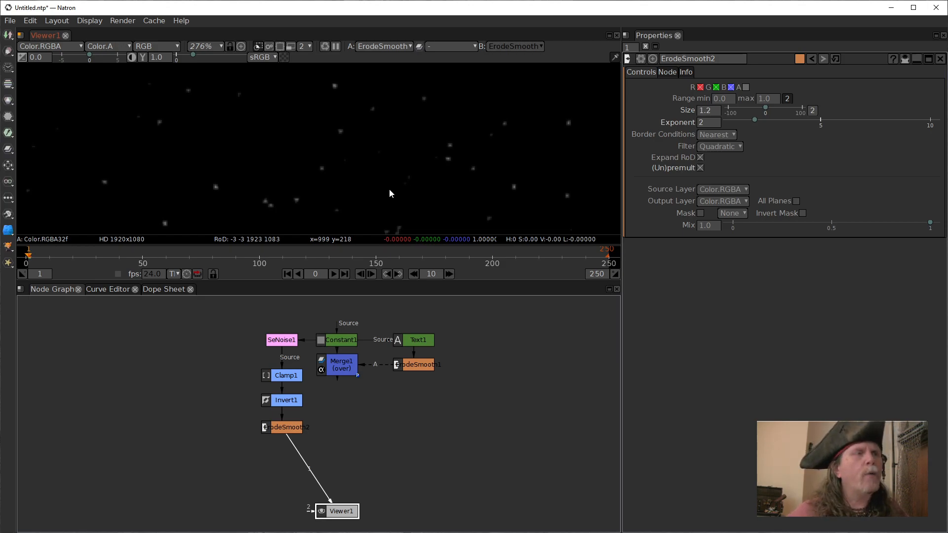
pyautogui.click(291, 376)
pyautogui.doubleClick(290, 375)
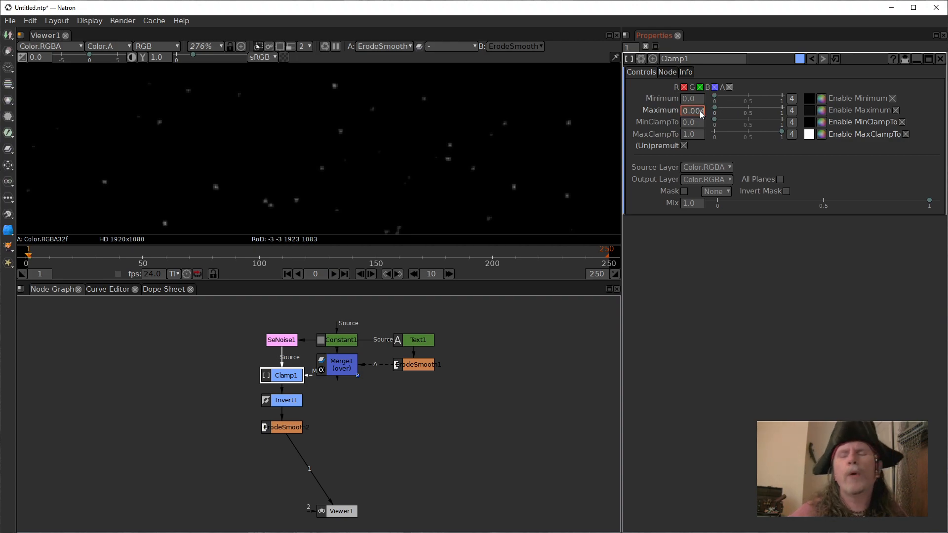
pyautogui.click(502, 147)
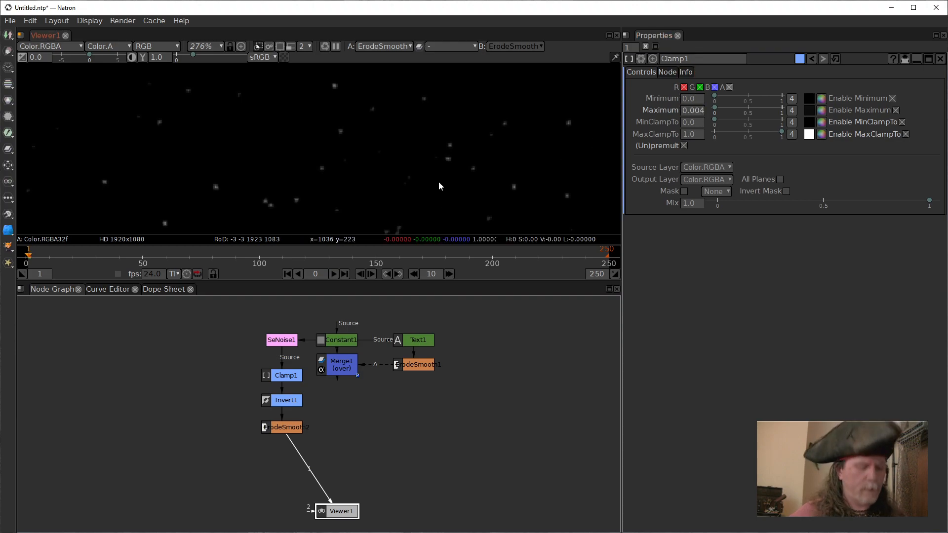
pyautogui.scroll(-2, 439, 183)
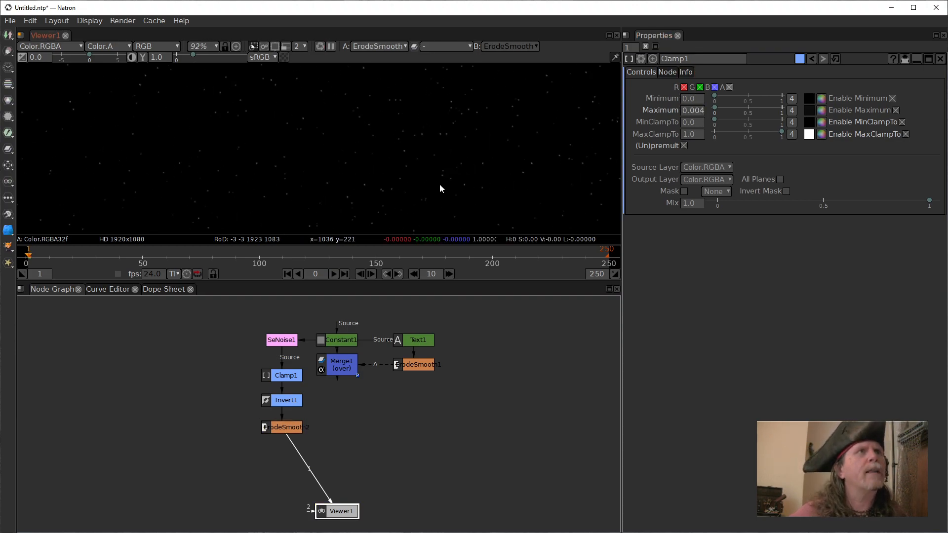
pyautogui.scroll(-2, 439, 183)
pyautogui.scroll(1, 439, 184)
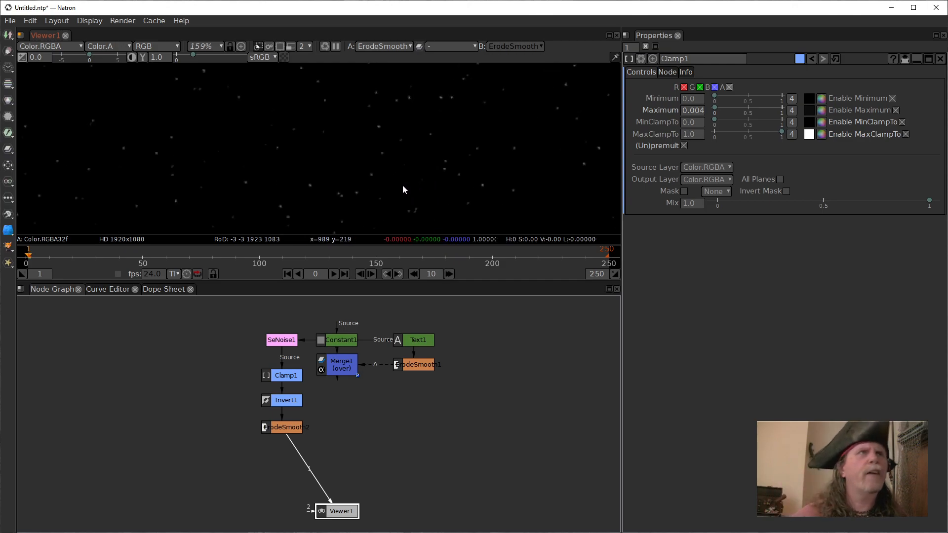
pyautogui.scroll(1, 438, 153)
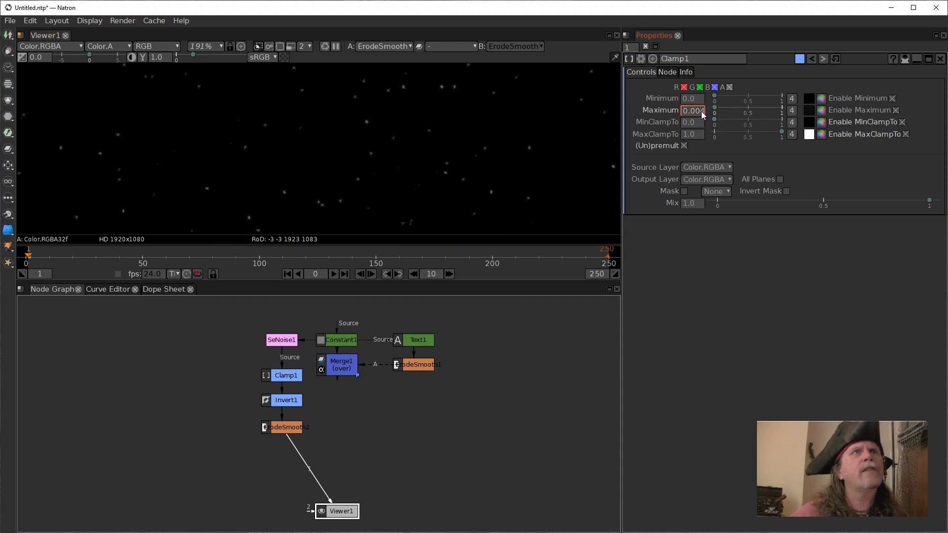
# Fine-tune Clamp1's Maximum to 0.003 while judging the amount of stars.
pyautogui.press('BackSpace')
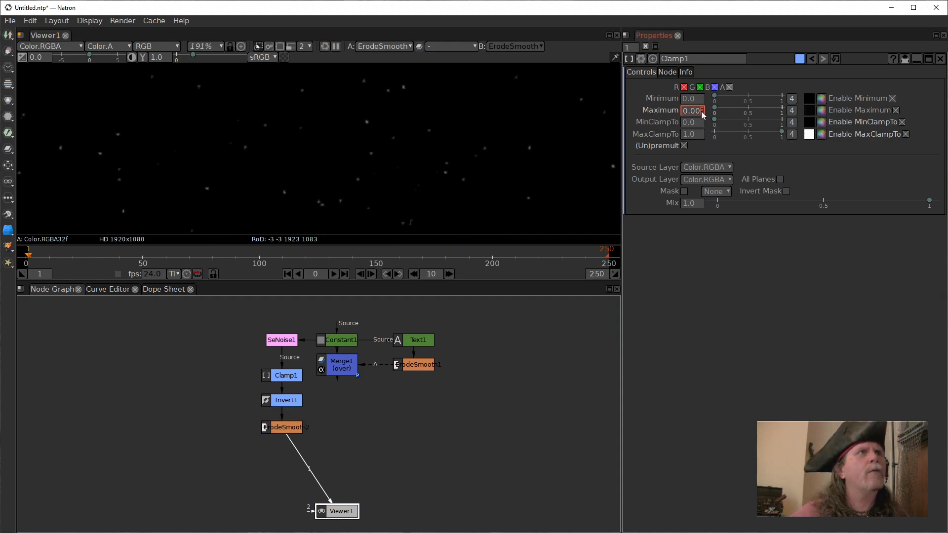
pyautogui.scroll(-1, 701, 112)
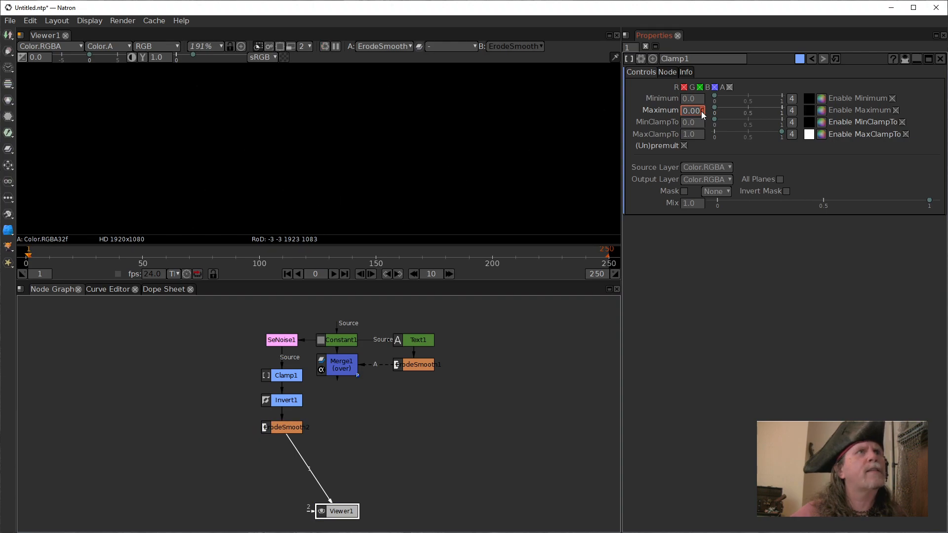
pyautogui.scroll(1, 701, 111)
pyautogui.scroll(1, 700, 111)
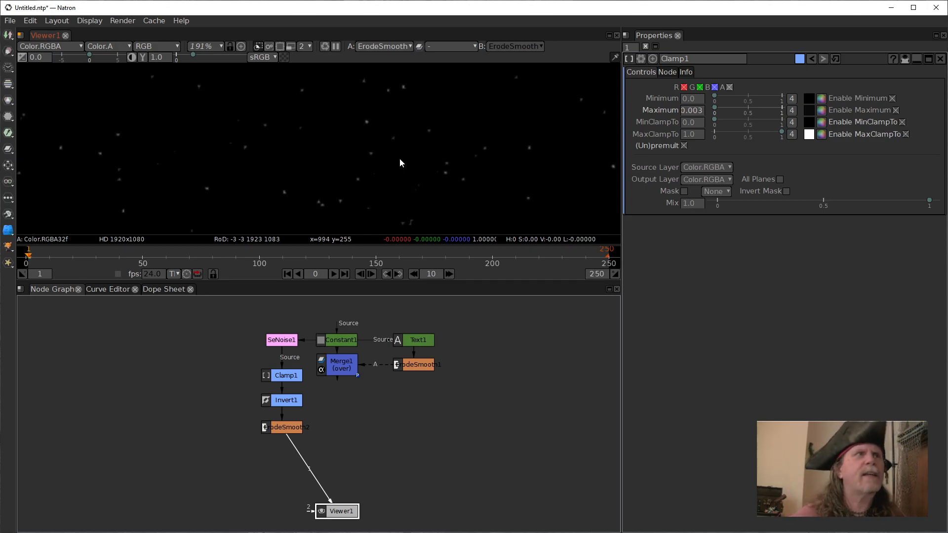
pyautogui.click(293, 373)
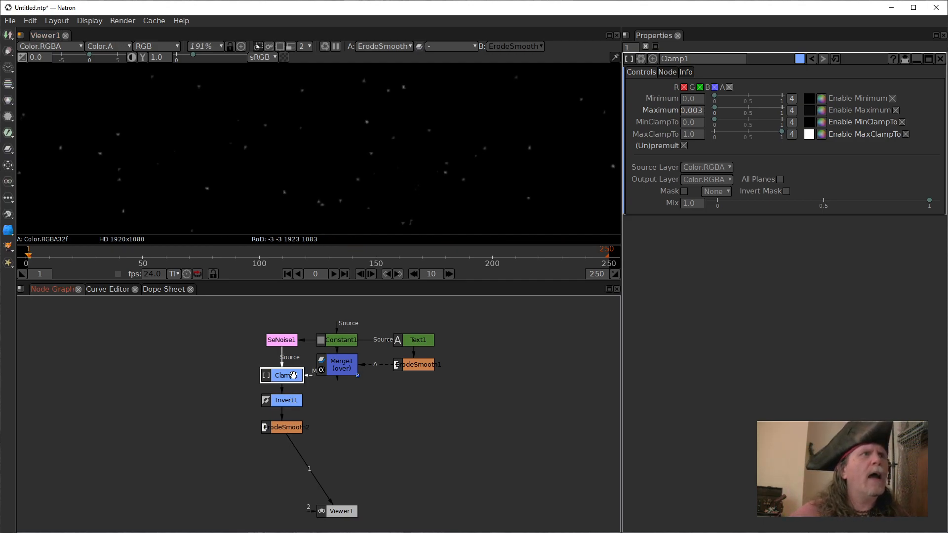
# Set SeNoise1's Noise Size to 4.0.
pyautogui.click(285, 341)
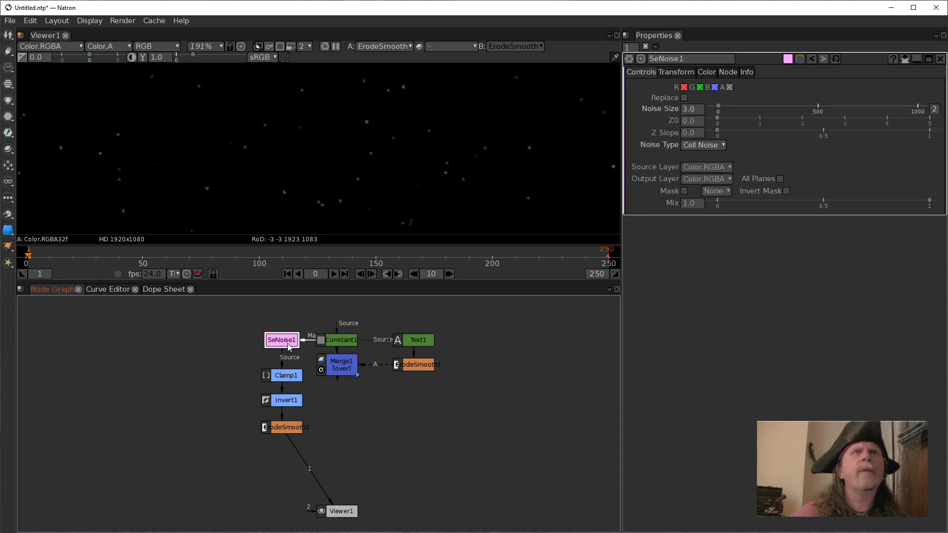
pyautogui.click(686, 109)
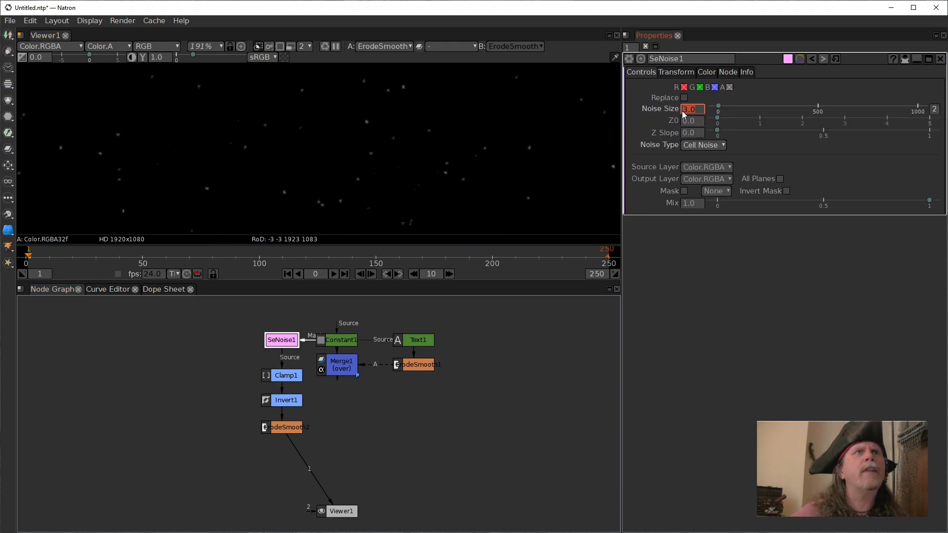
pyautogui.press('Up')
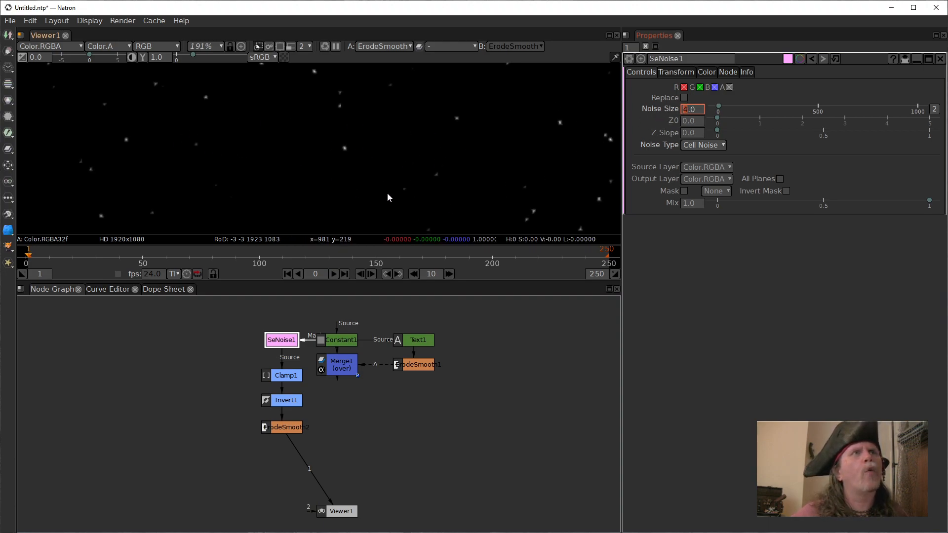
pyautogui.click(395, 182)
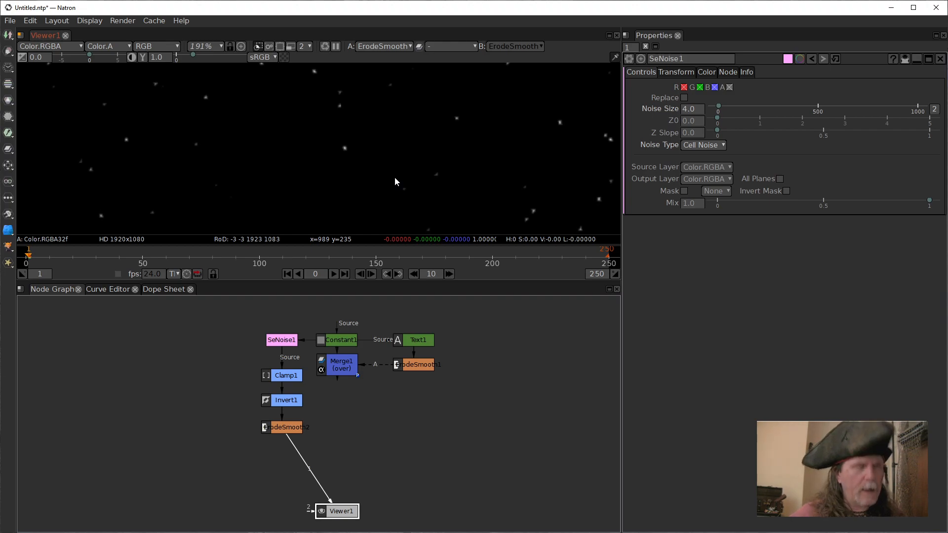
# Examine the starfield fitted to the frame and in the maximized viewer at 100% zoom, and return to the normal layout.
pyautogui.press('f')
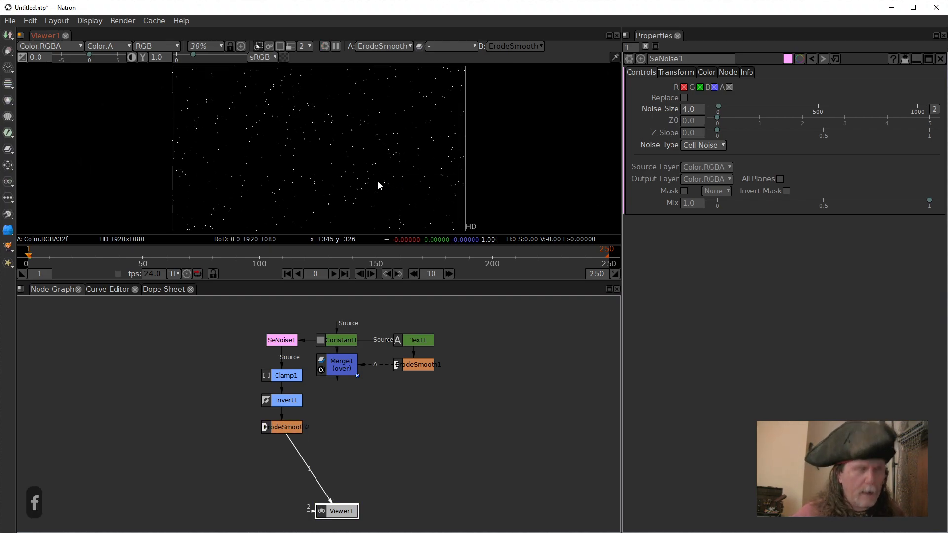
pyautogui.click(437, 433)
pyautogui.click(344, 188)
pyautogui.press('space')
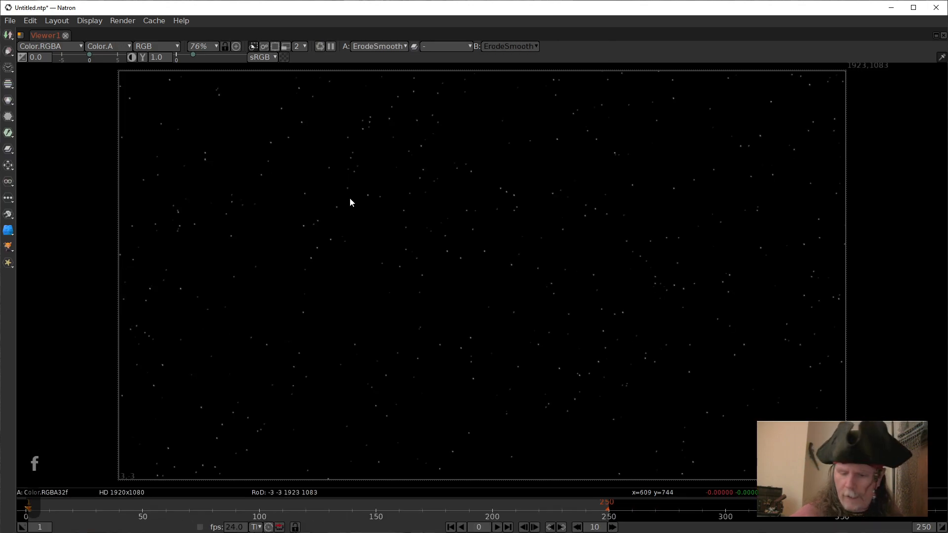
pyautogui.hotkey('ctrl', '1')
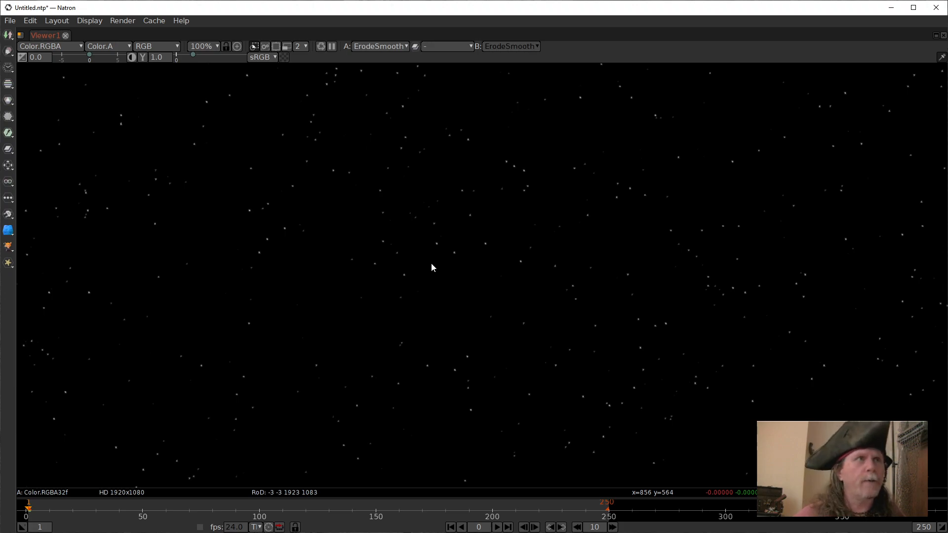
pyautogui.press('ctrl')
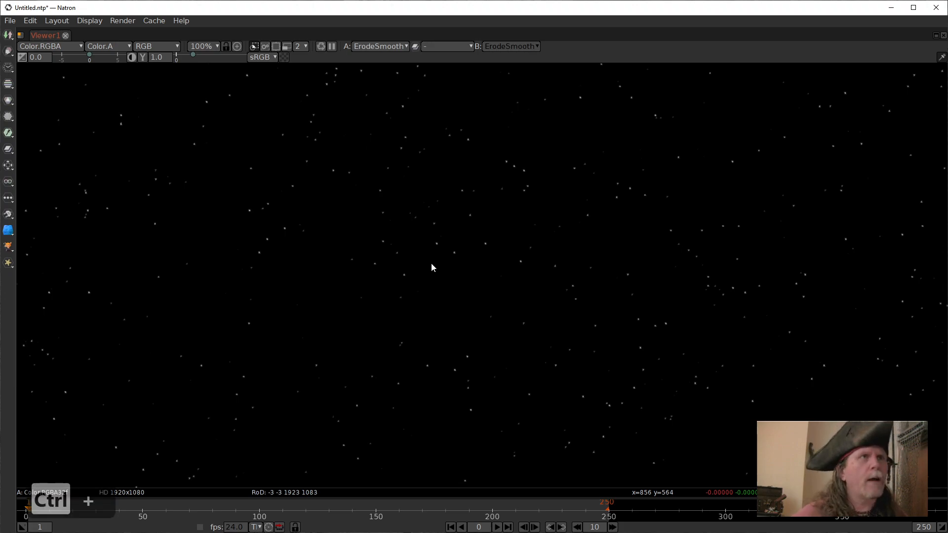
pyautogui.press('ctrl')
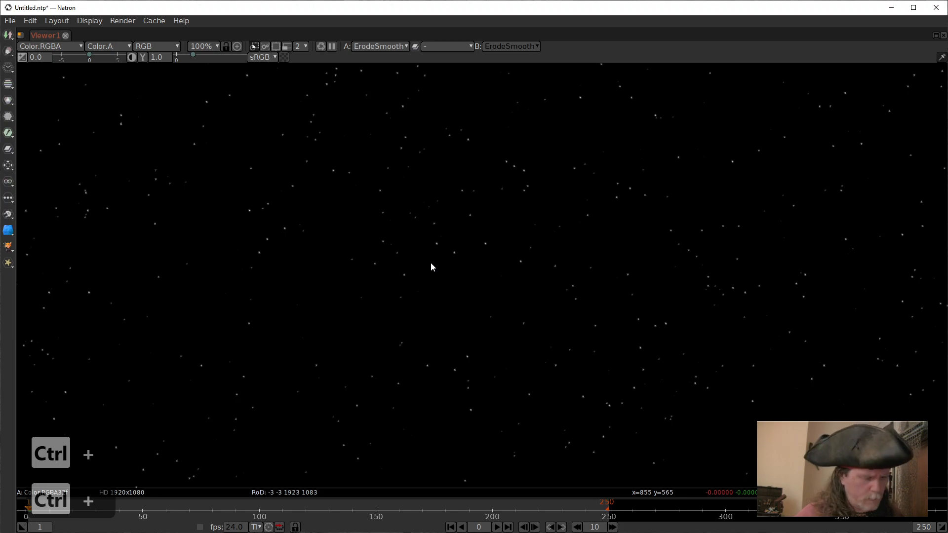
pyautogui.press('space')
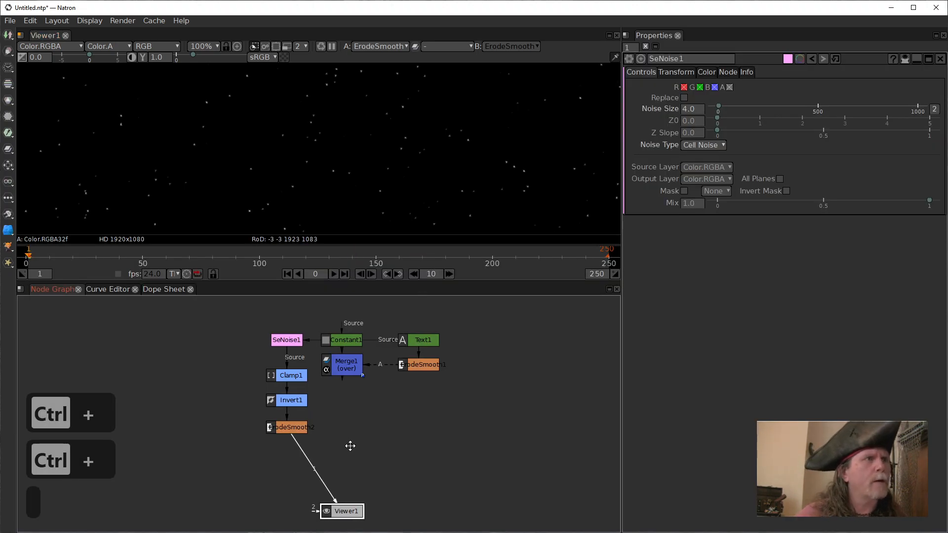
# Add an over Merge node below Merge1 that combines Merge1 with the ErodeSmooth2 starfield and feeds Viewer1, and fit the result in the viewer.
pyautogui.moveTo(349, 446); pyautogui.dragTo(352, 440)
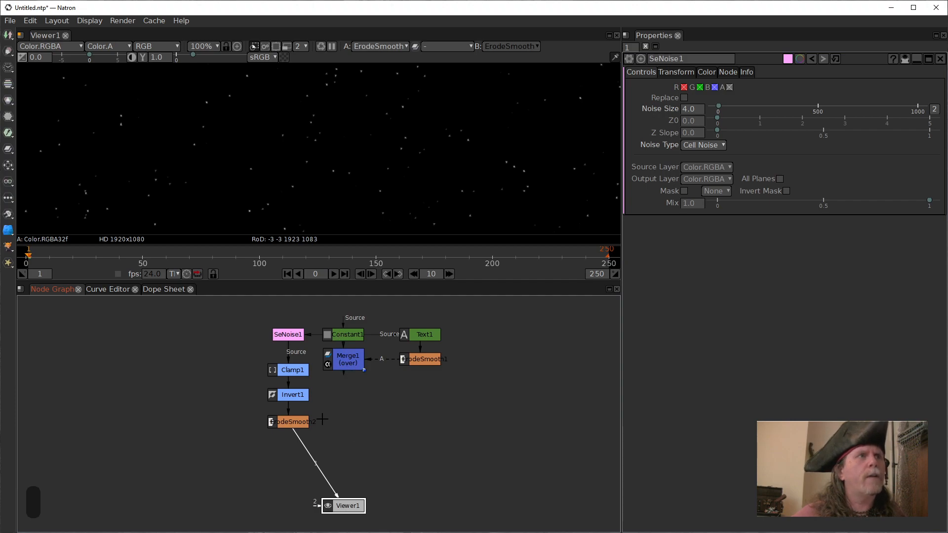
pyautogui.click(346, 359)
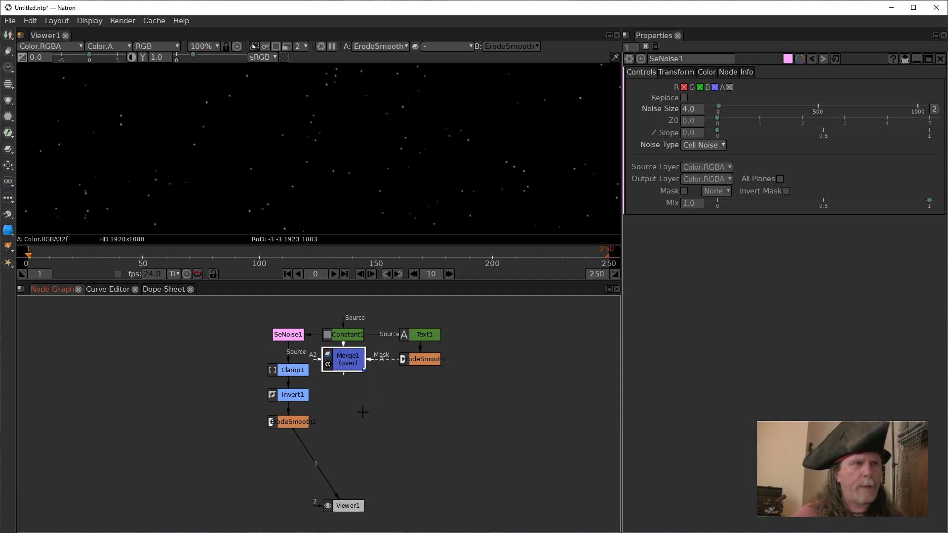
pyautogui.moveTo(354, 368); pyautogui.dragTo(284, 422)
pyautogui.press('m')
pyautogui.moveTo(307, 454); pyautogui.dragTo(346, 427)
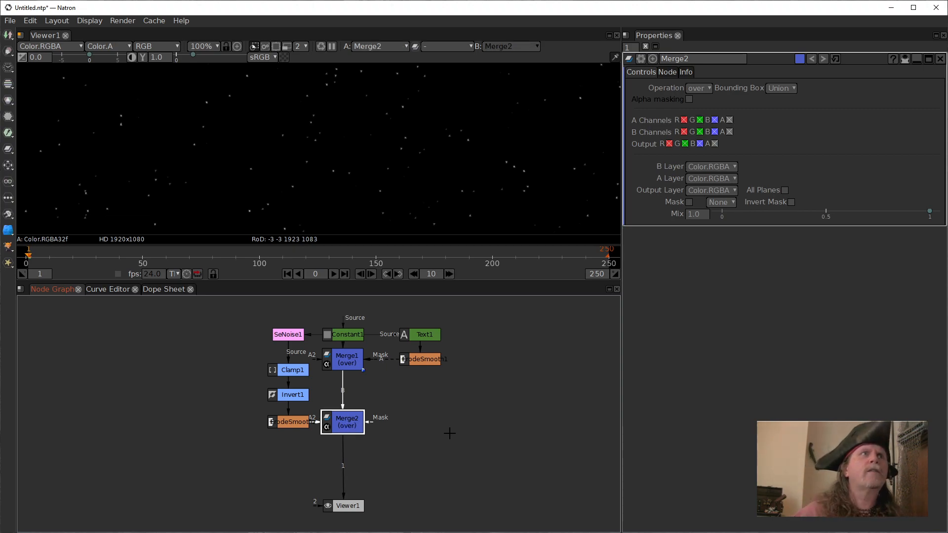
pyautogui.press('f')
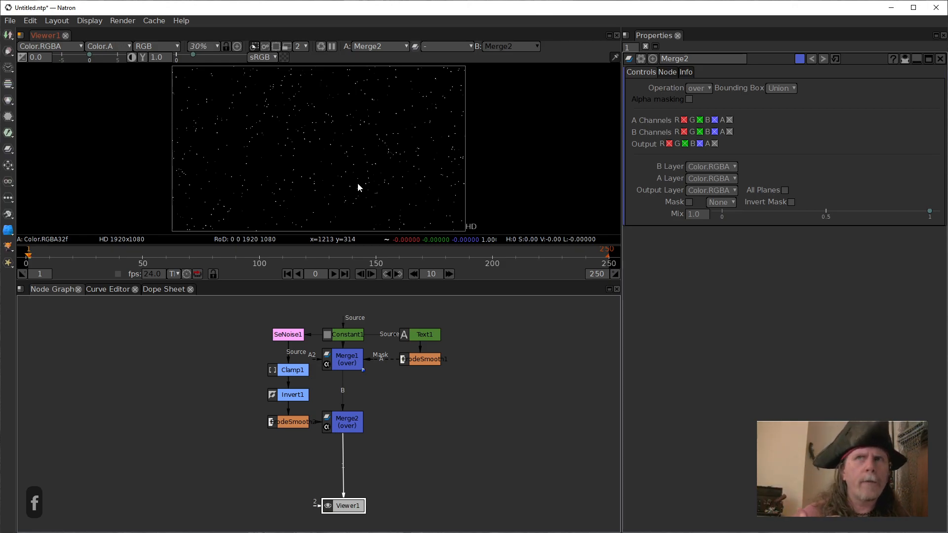
# Move Viewer1 farther down below Merge2 to make room in the node graph.
pyautogui.moveTo(391, 440); pyautogui.dragTo(402, 353)
pyautogui.moveTo(367, 419); pyautogui.dragTo(354, 468)
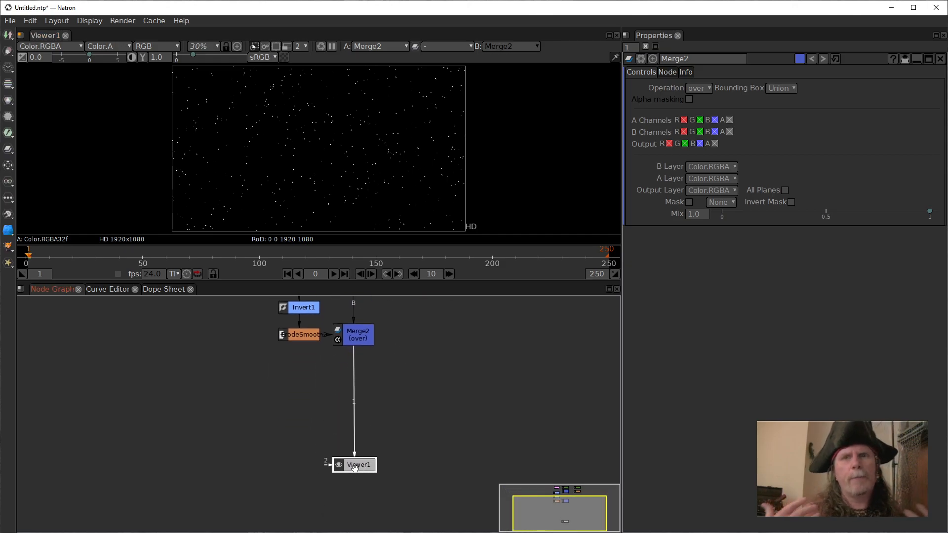
pyautogui.moveTo(160, 401); pyautogui.dragTo(181, 394)
pyautogui.scroll(1, 181, 393)
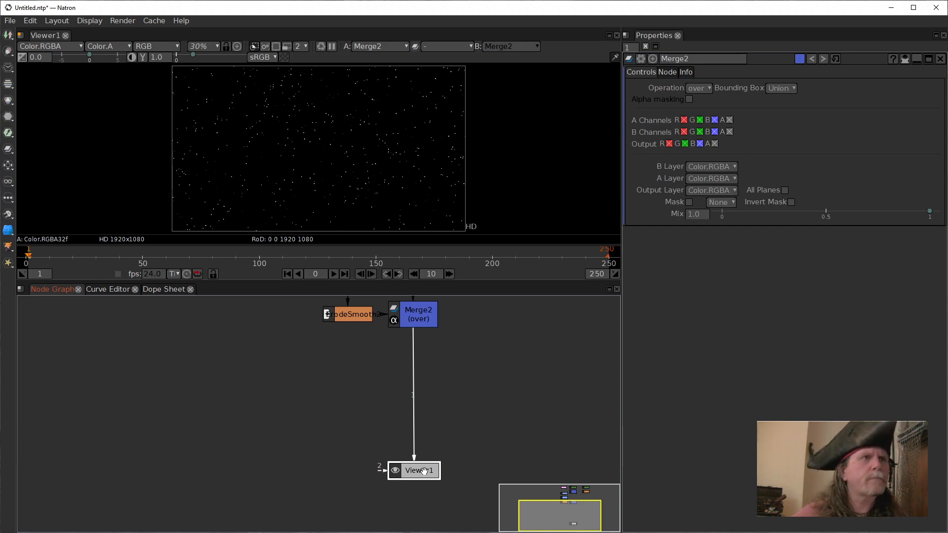
pyautogui.moveTo(423, 471); pyautogui.dragTo(420, 507)
# Add an unconnected Text node in the empty area beside the Merge2 branch and view it in Viewer1.
pyautogui.moveTo(148, 434); pyautogui.dragTo(165, 416)
pyautogui.click(164, 416)
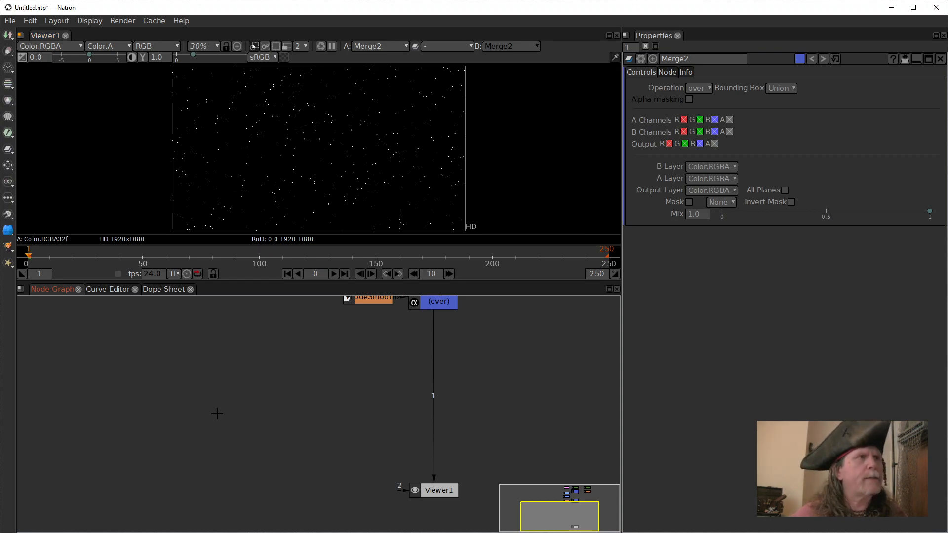
pyautogui.press('Tab')
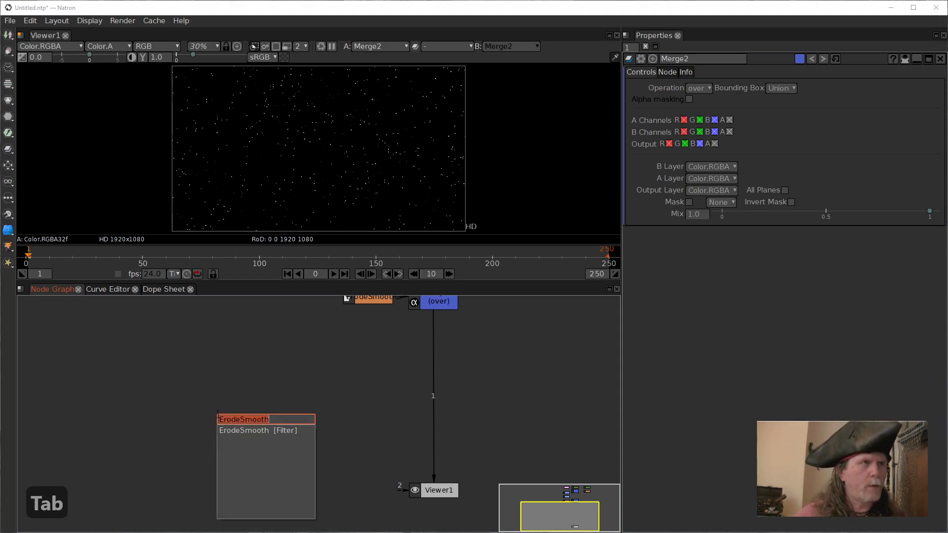
pyautogui.write('text')
pyautogui.press('Return')
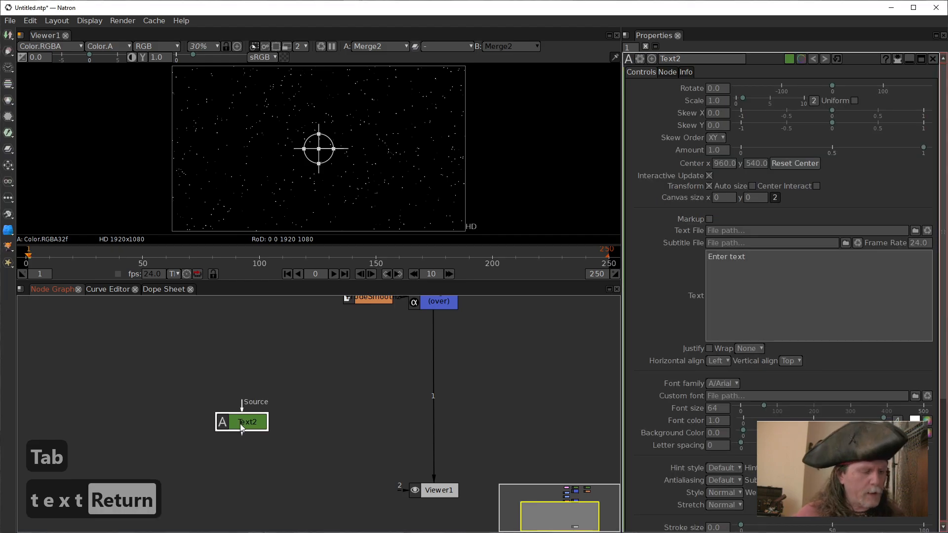
pyautogui.press('1')
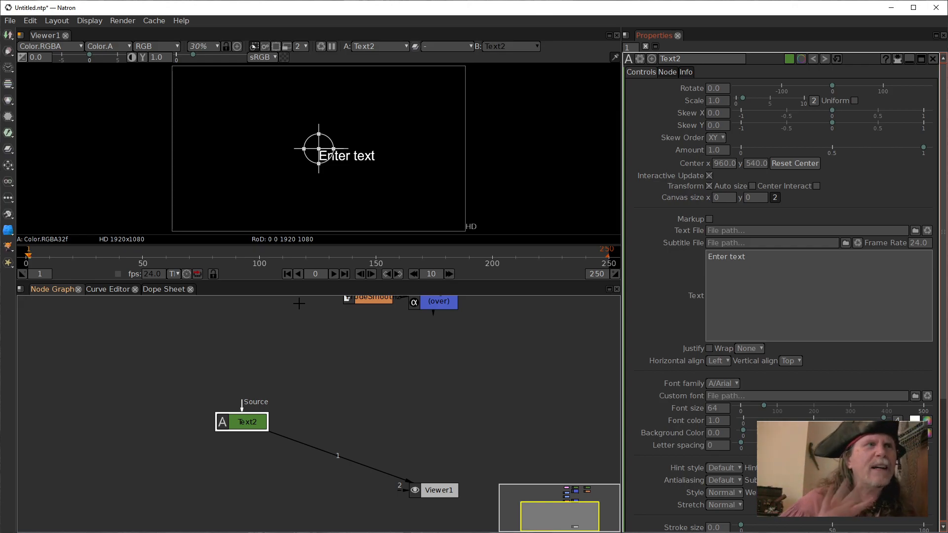
# Move Text2 farther away from Viewer1 in the node graph.
pyautogui.moveTo(256, 421); pyautogui.dragTo(163, 422)
pyautogui.moveTo(317, 431); pyautogui.dragTo(342, 429)
pyautogui.moveTo(190, 429); pyautogui.dragTo(232, 456)
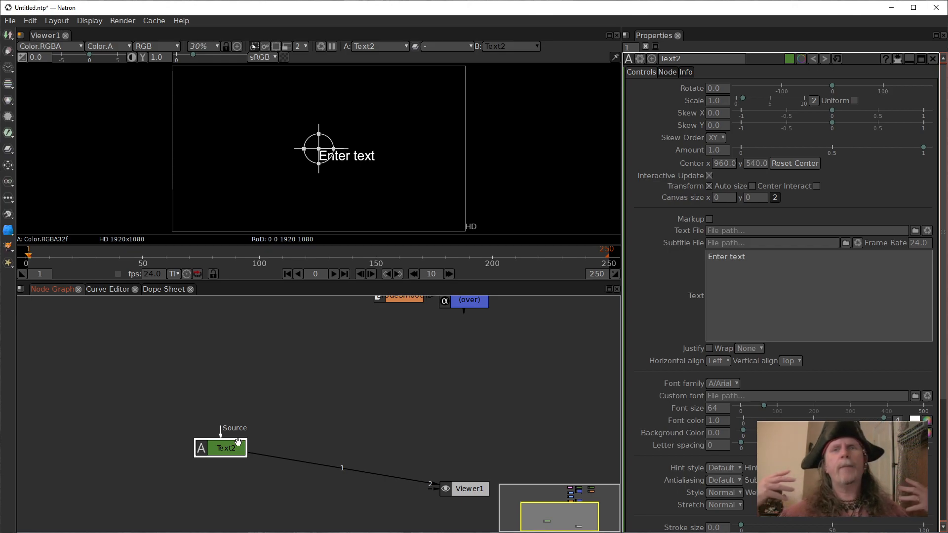
pyautogui.click(265, 430)
pyautogui.click(239, 449)
# Add a Constant node, place it beside Text2, and connect it to Text2's Source input.
pyautogui.click(261, 412)
pyautogui.press('Tab')
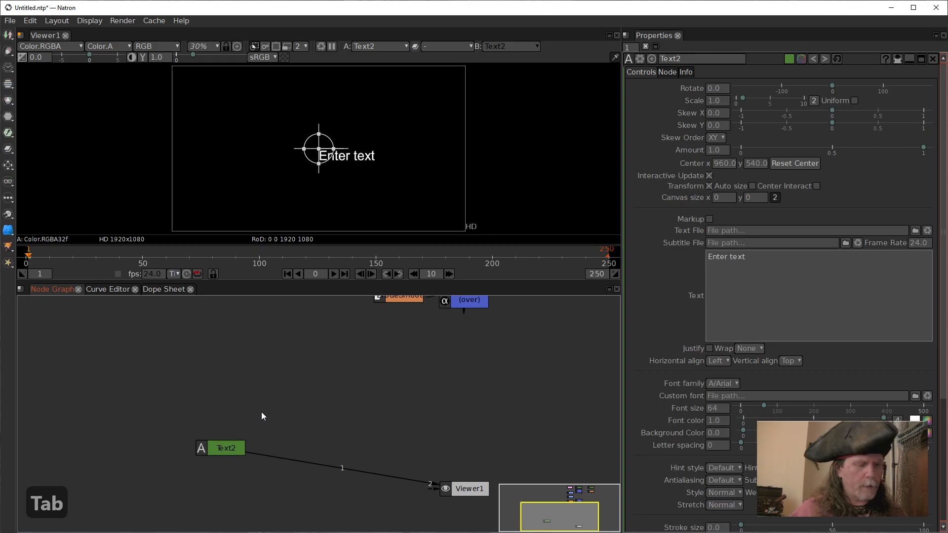
pyautogui.write('con')
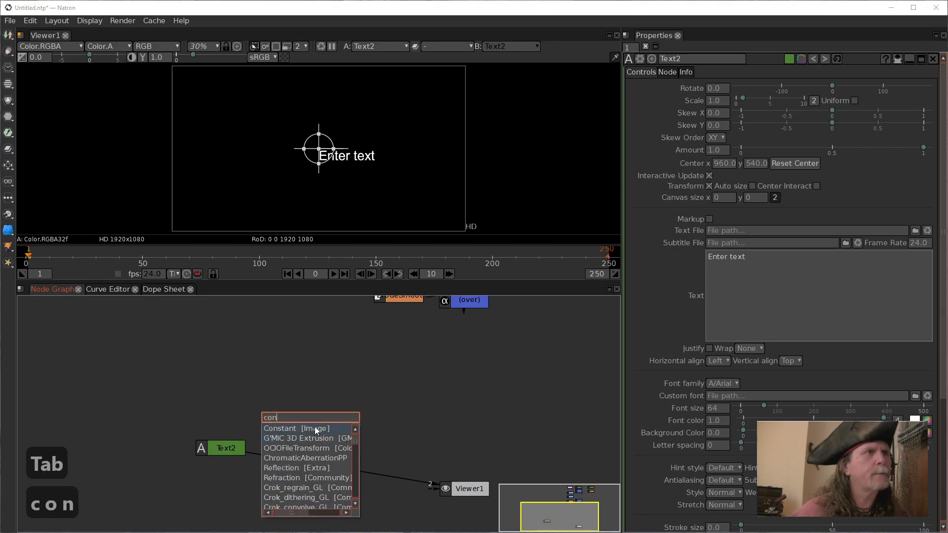
pyautogui.click(315, 426)
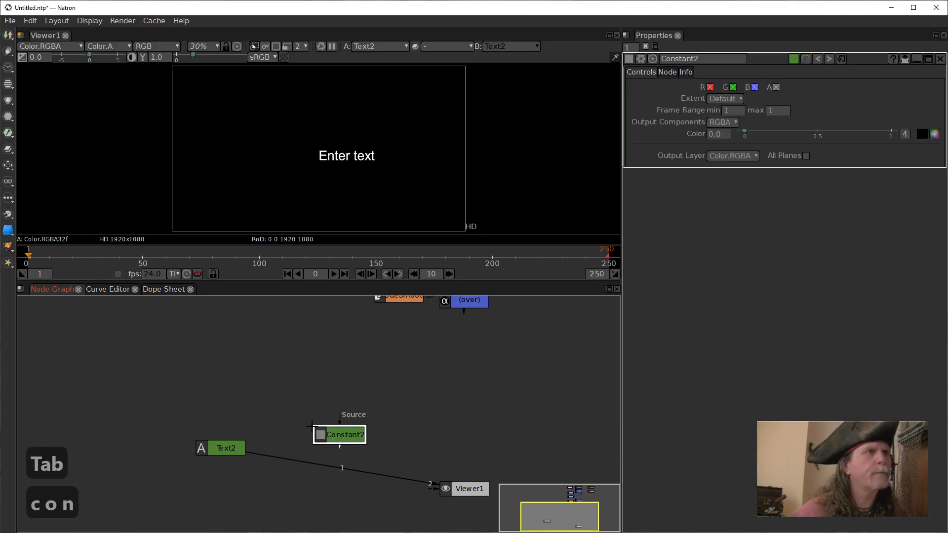
pyautogui.moveTo(338, 440); pyautogui.dragTo(170, 411)
pyautogui.moveTo(226, 441); pyautogui.dragTo(134, 451)
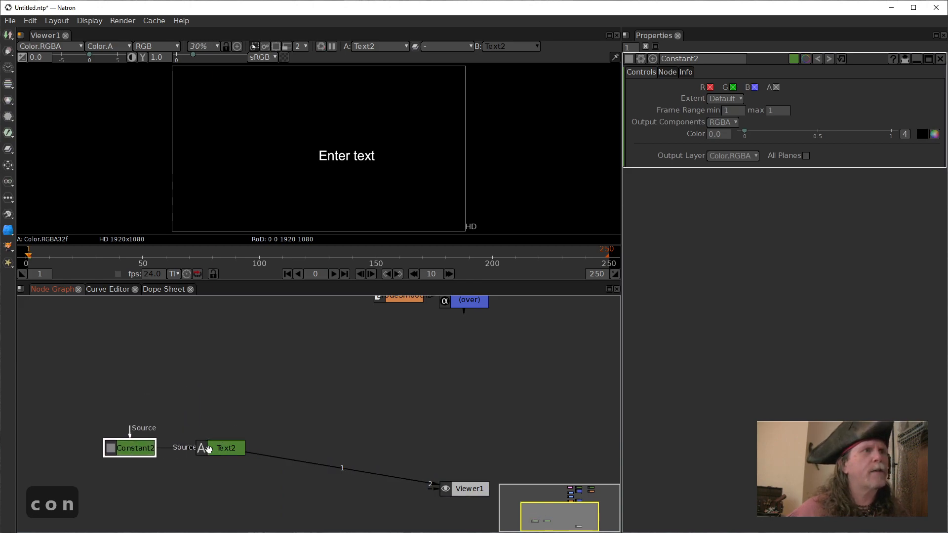
# Set Constant2's extent to Format and choose the UHD_4K 3840x2160 format.
pyautogui.click(727, 98)
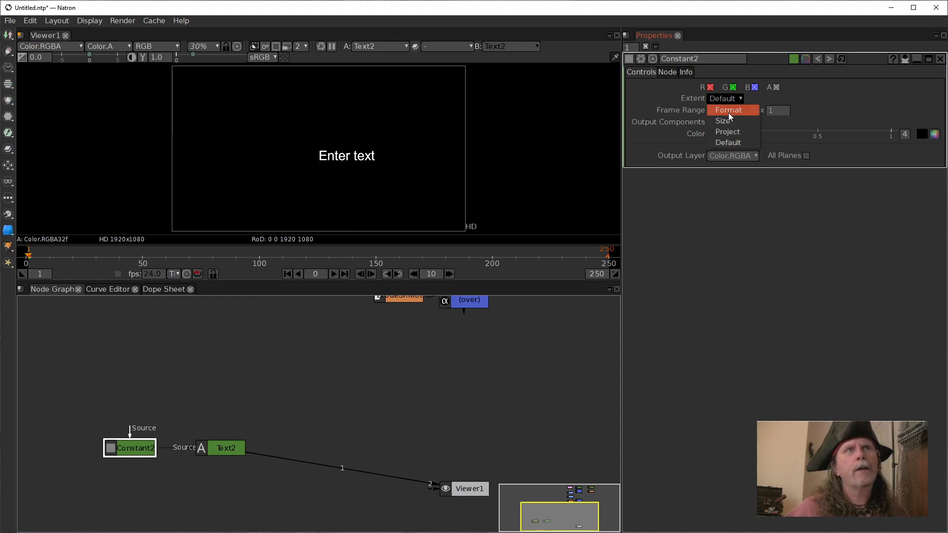
pyautogui.click(727, 113)
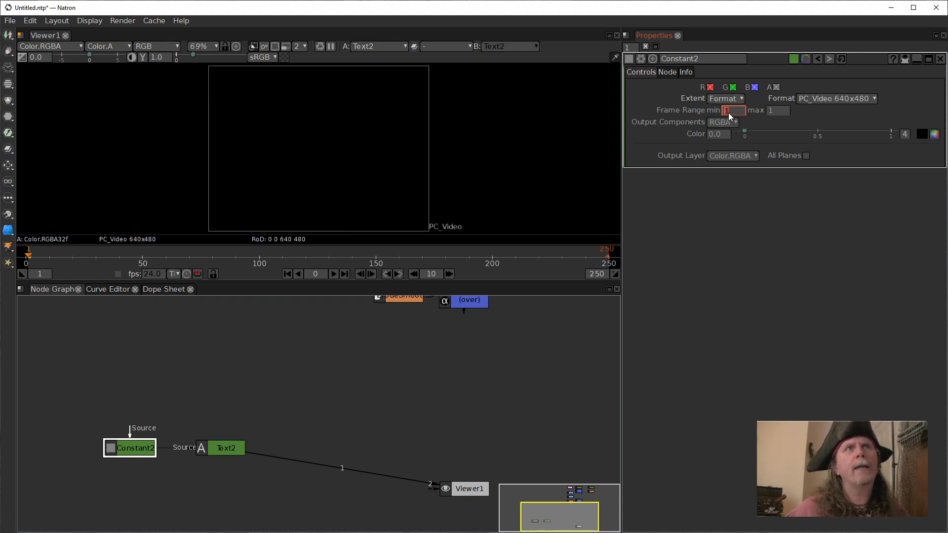
pyautogui.click(852, 99)
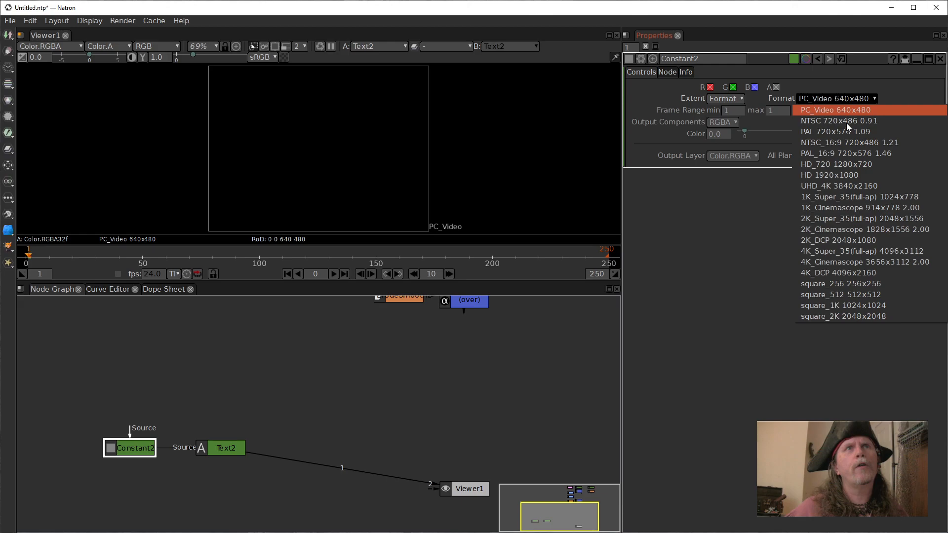
pyautogui.click(838, 185)
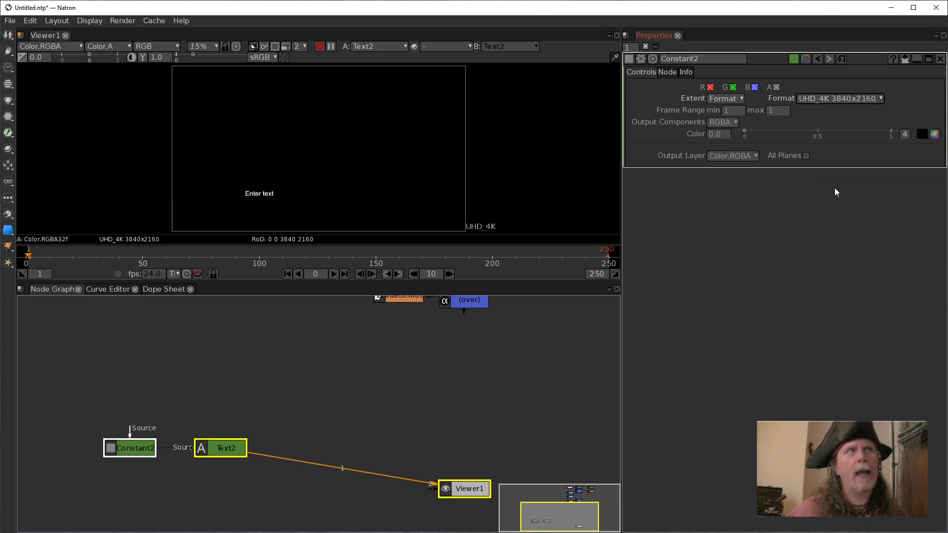
# Open Text2's properties and reset its center to match the Constant2 frame.
pyautogui.click(202, 447)
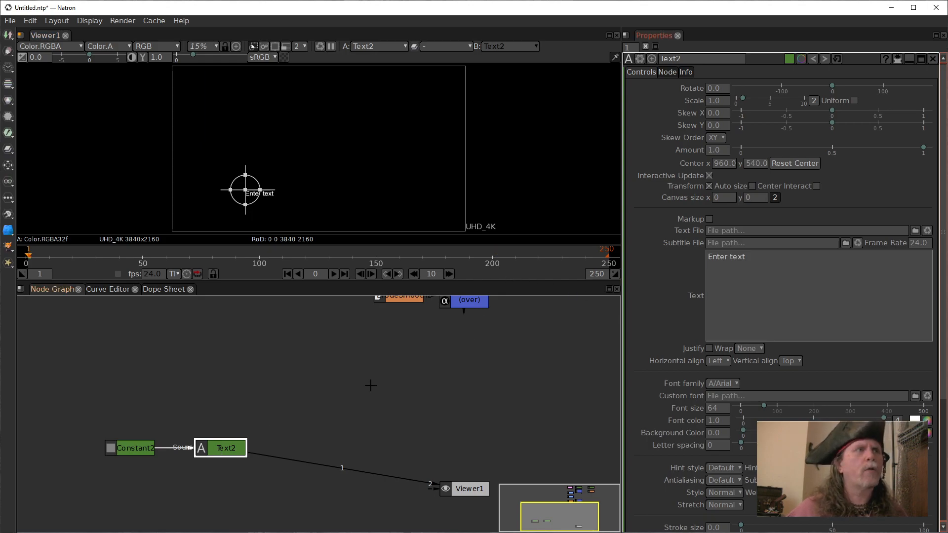
pyautogui.click(733, 303)
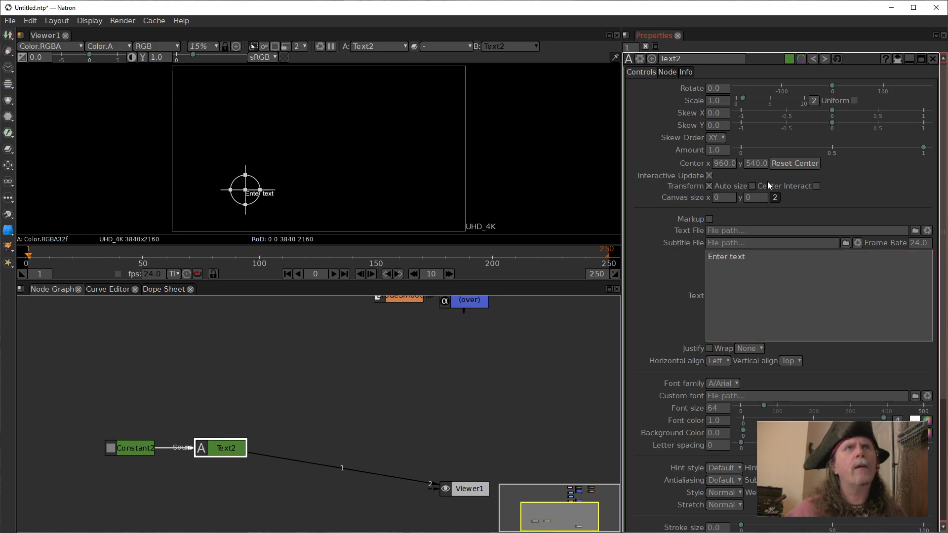
pyautogui.click(794, 163)
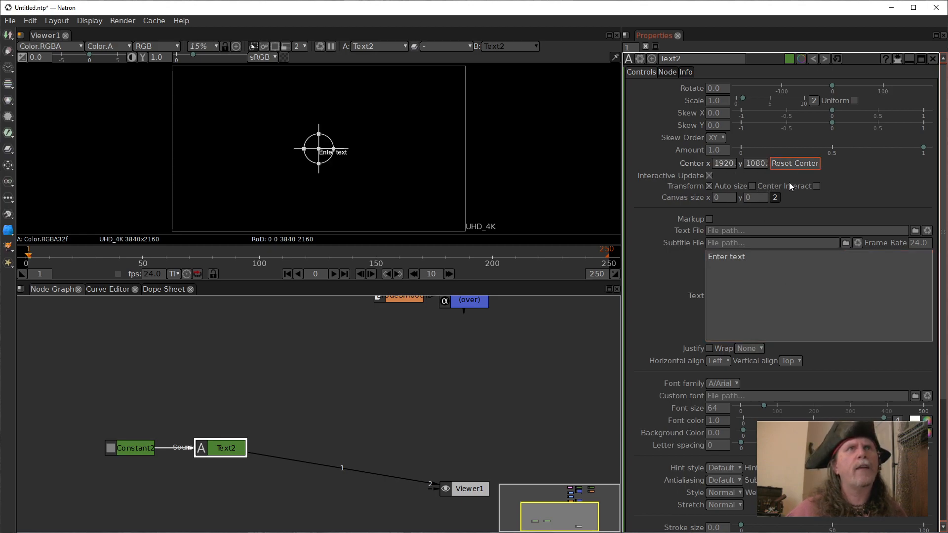
pyautogui.click(581, 336)
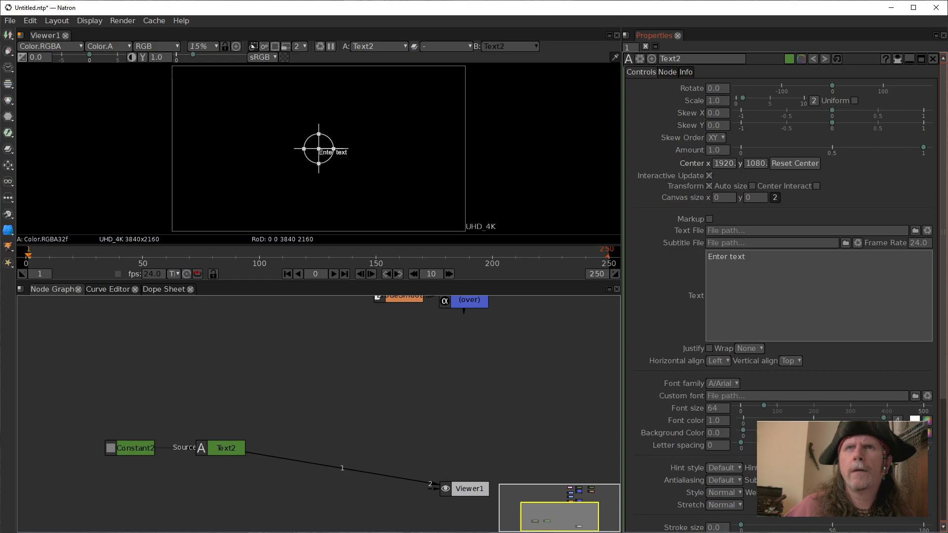
pyautogui.moveTo(489, 333); pyautogui.dragTo(489, 357)
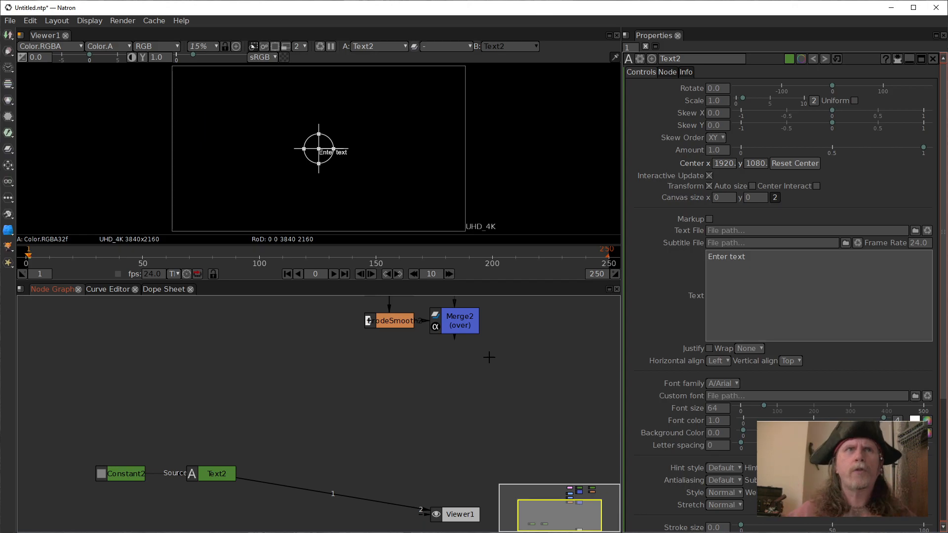
# Turn off Text2's Transform option, set its horizontal and vertical alignment to Center, and set wrapping to Word.
pyautogui.click(710, 186)
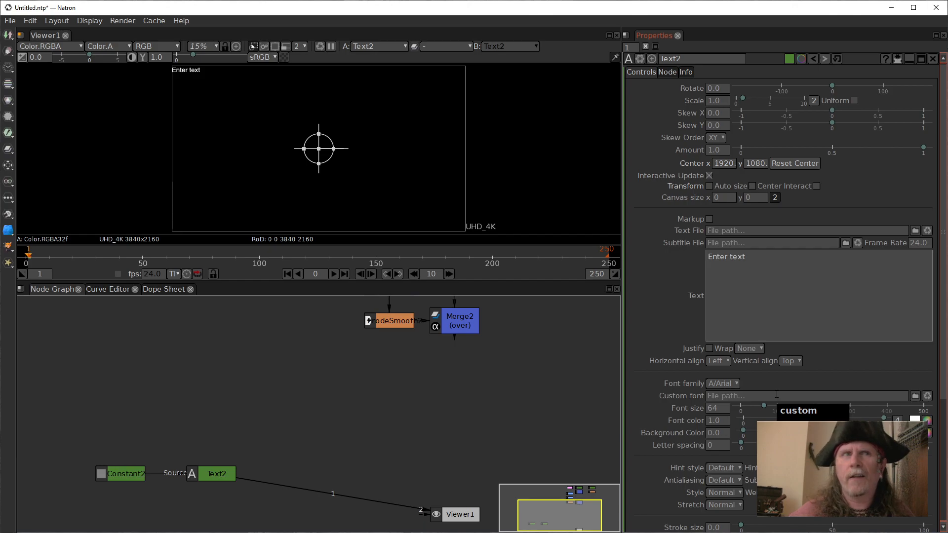
pyautogui.click(726, 362)
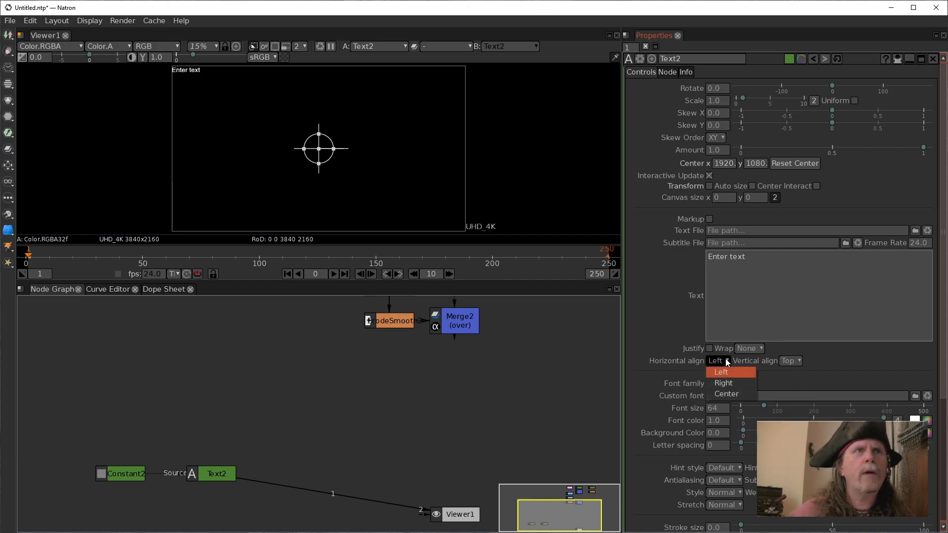
pyautogui.click(720, 395)
pyautogui.click(799, 362)
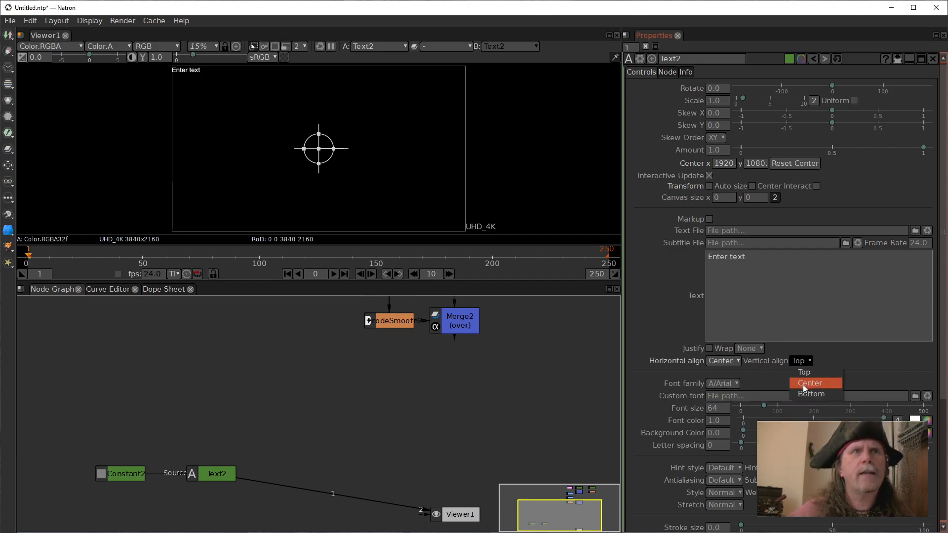
pyautogui.click(803, 385)
pyautogui.click(758, 349)
pyautogui.click(758, 369)
pyautogui.click(758, 323)
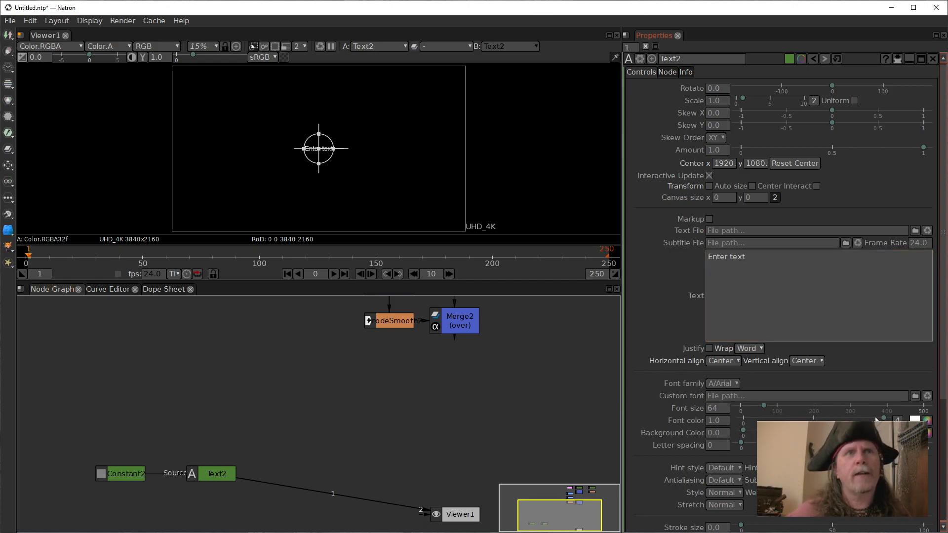
# Save the project as live_001 in the Episode 0010 folder.
pyautogui.click(15, 21)
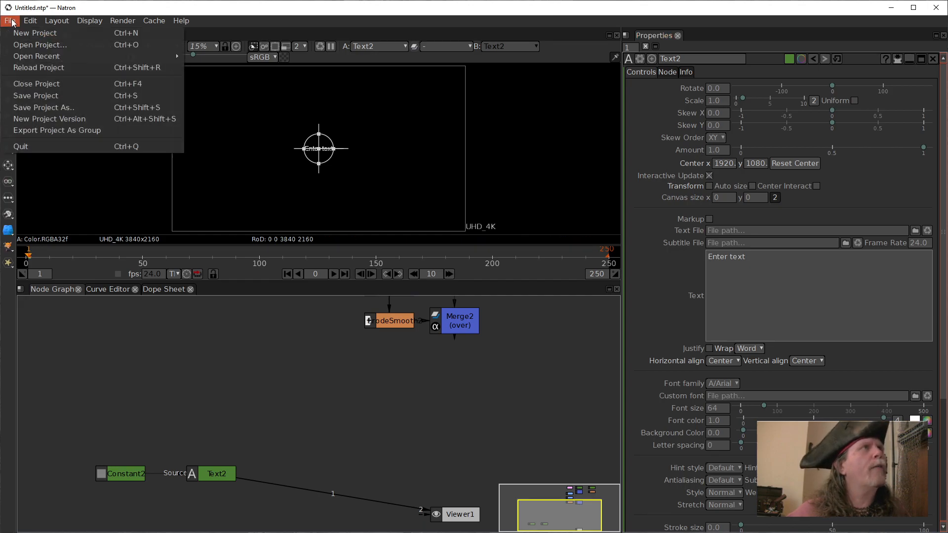
pyautogui.click(63, 109)
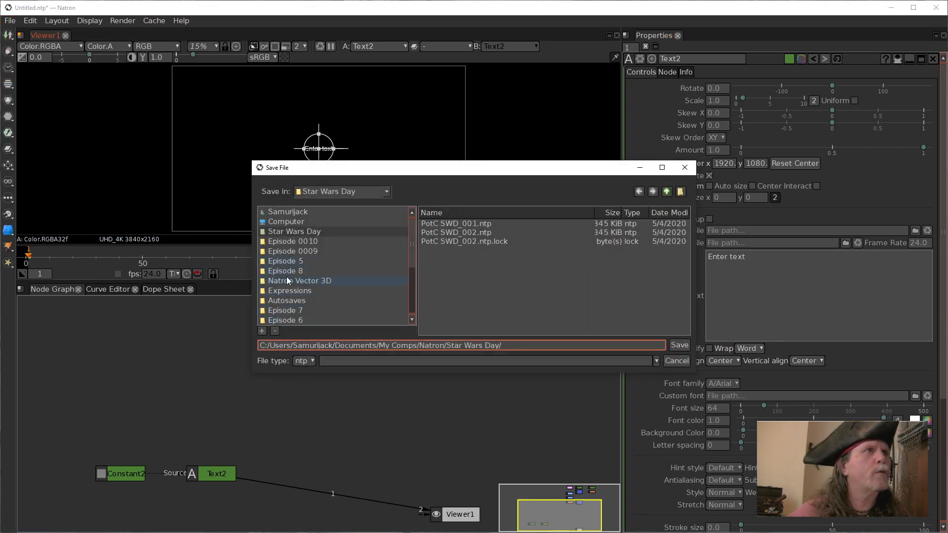
pyautogui.click(297, 241)
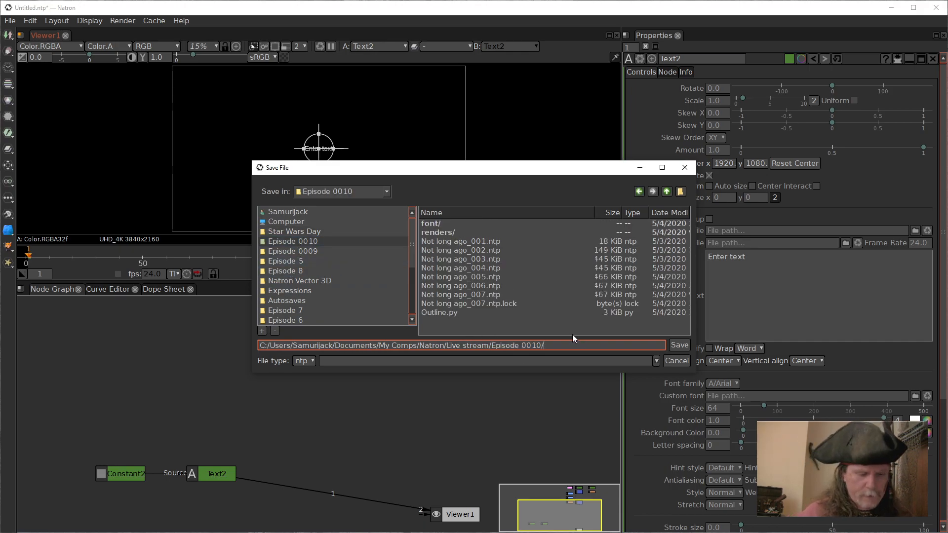
pyautogui.write('live 001')
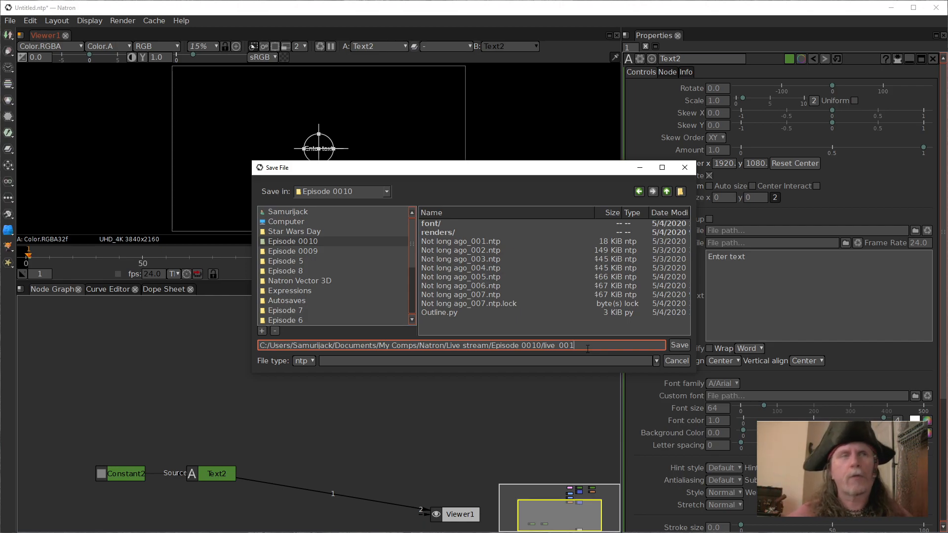
pyautogui.click(680, 345)
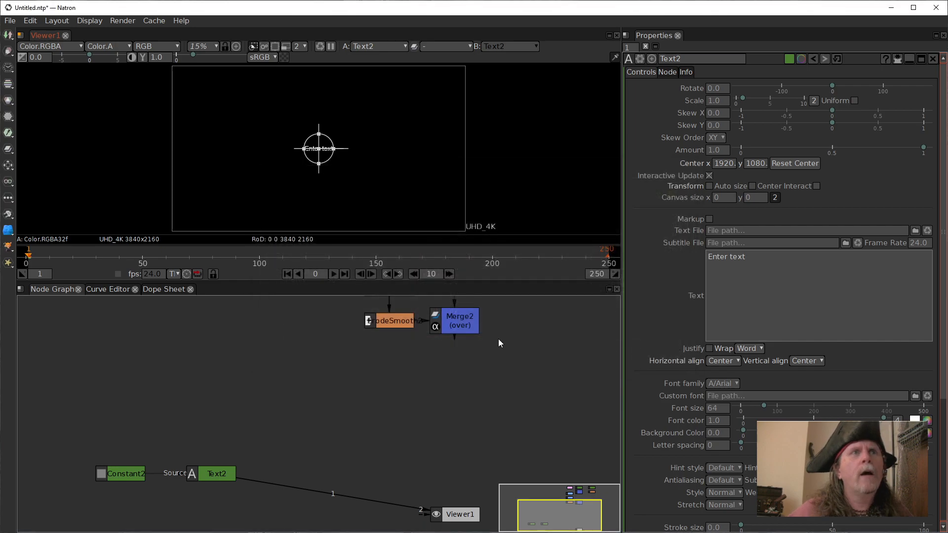
# Load Starjedi.ttf from the project's font folder as Text2's custom font.
pyautogui.click(915, 396)
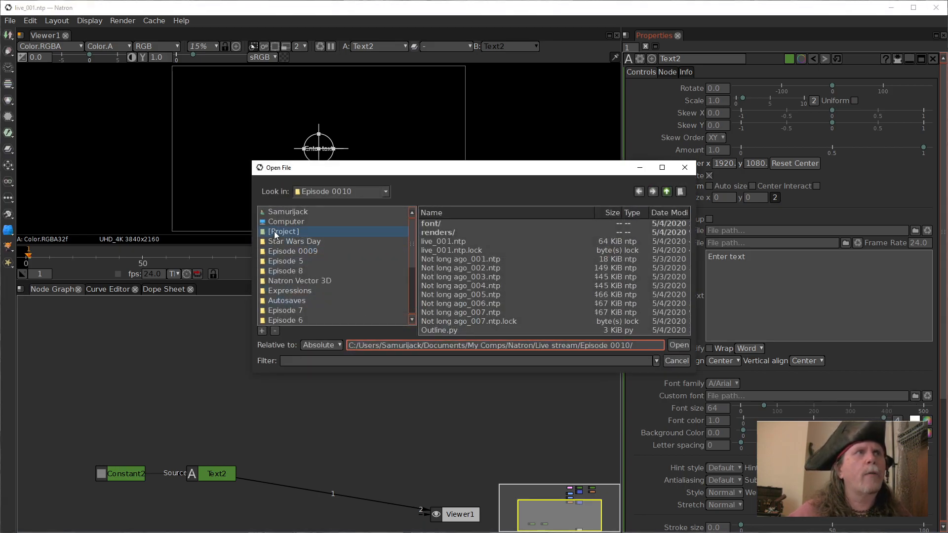
pyautogui.click(437, 224)
pyautogui.doubleClick(437, 223)
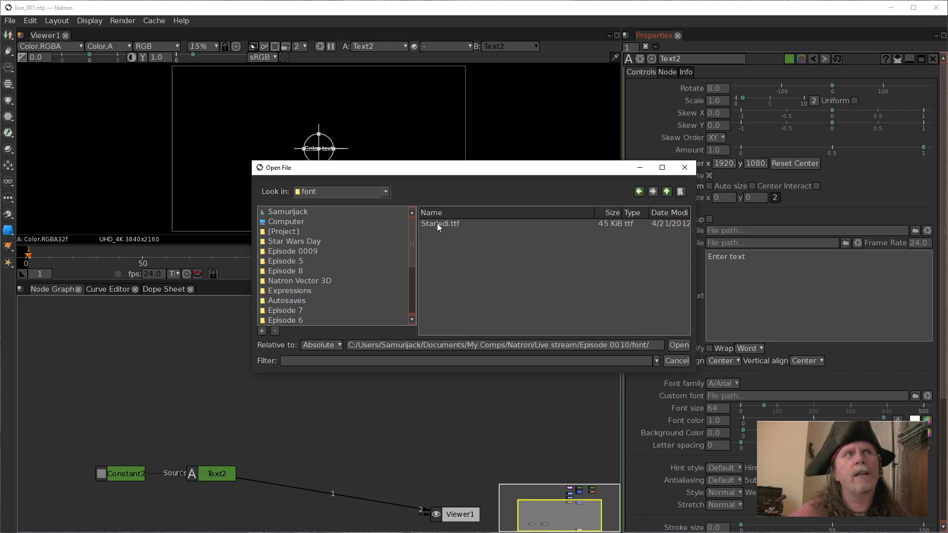
pyautogui.click(440, 225)
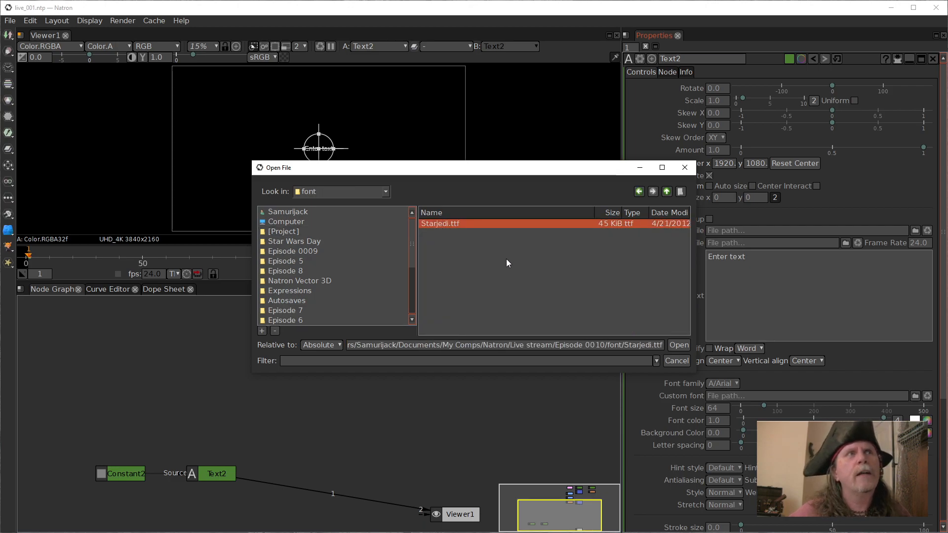
pyautogui.click(678, 345)
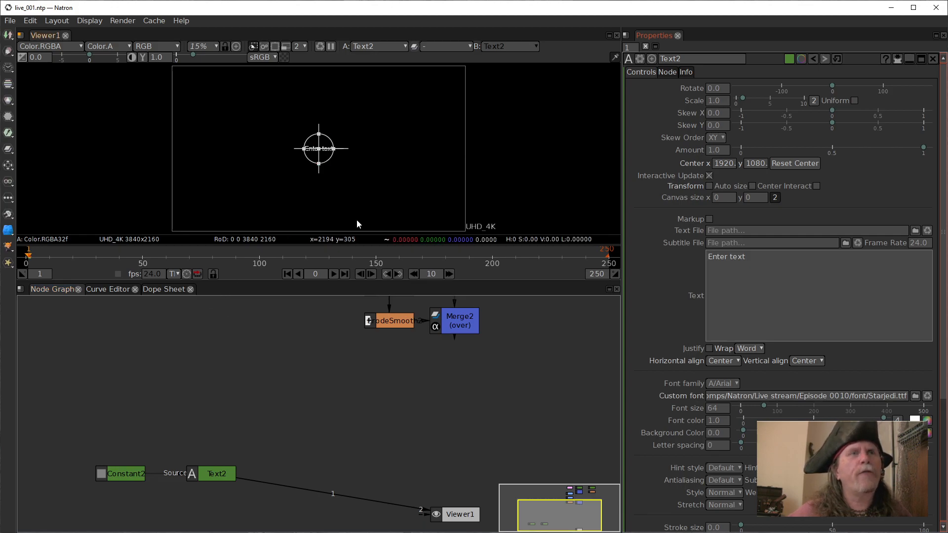
# Set Text2's font family to Star Jedi, listed under S.
pyautogui.click(735, 383)
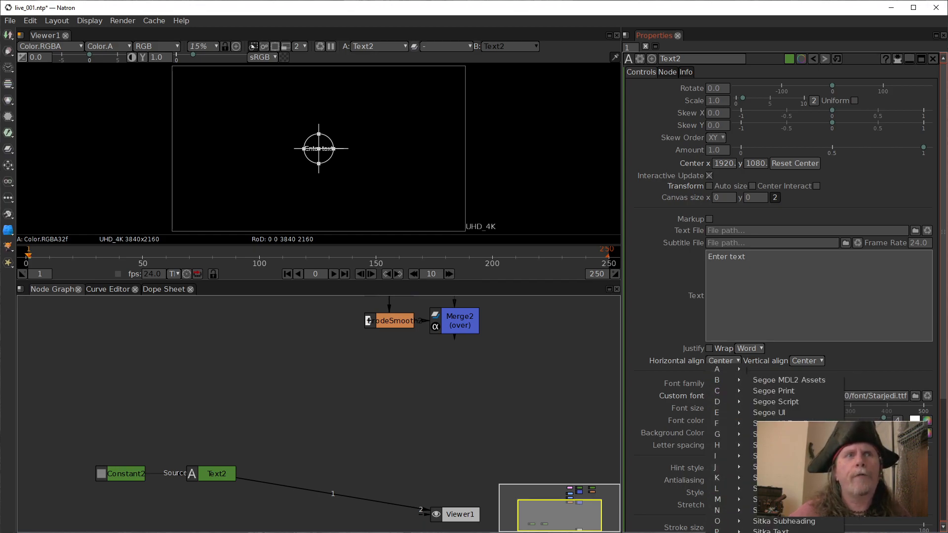
pyautogui.moveTo(726, 531)
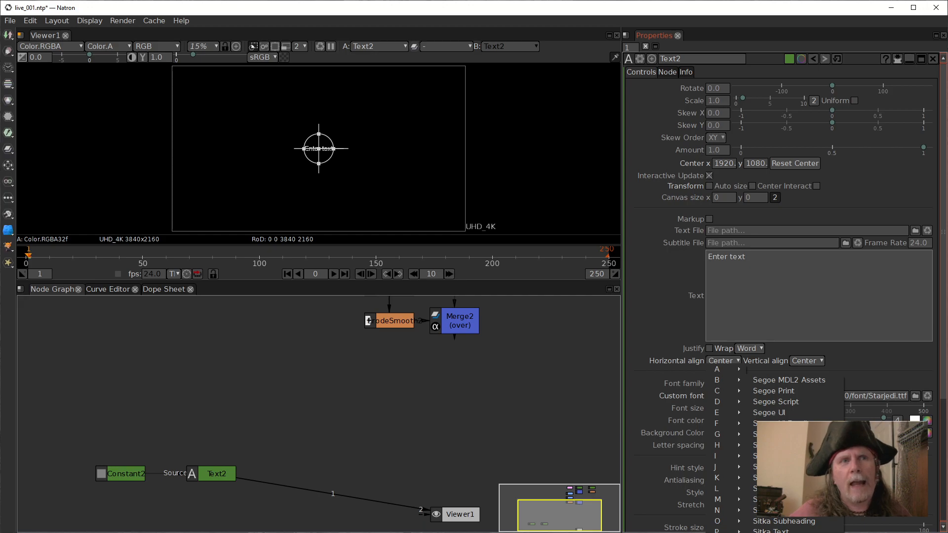
pyautogui.click(770, 532)
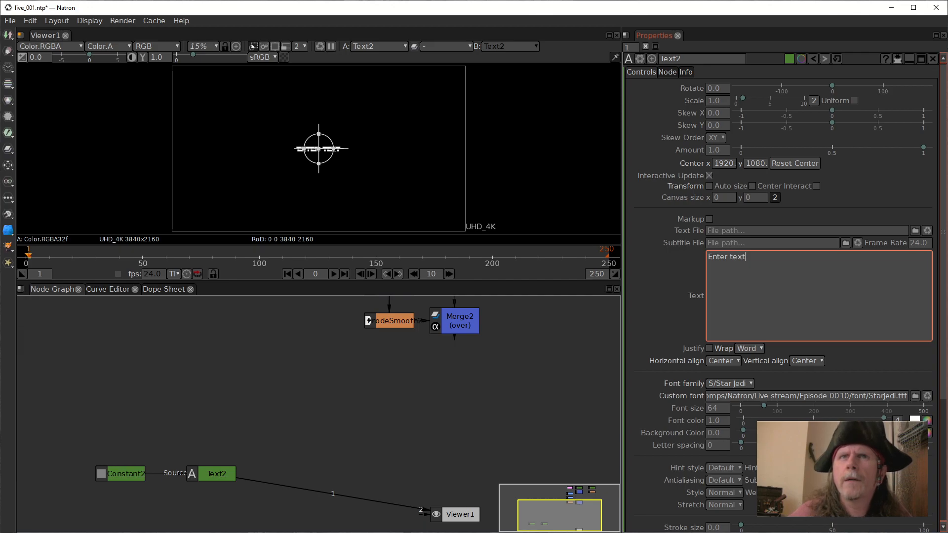
# Set Text2's font size to 150.
pyautogui.doubleClick(718, 408)
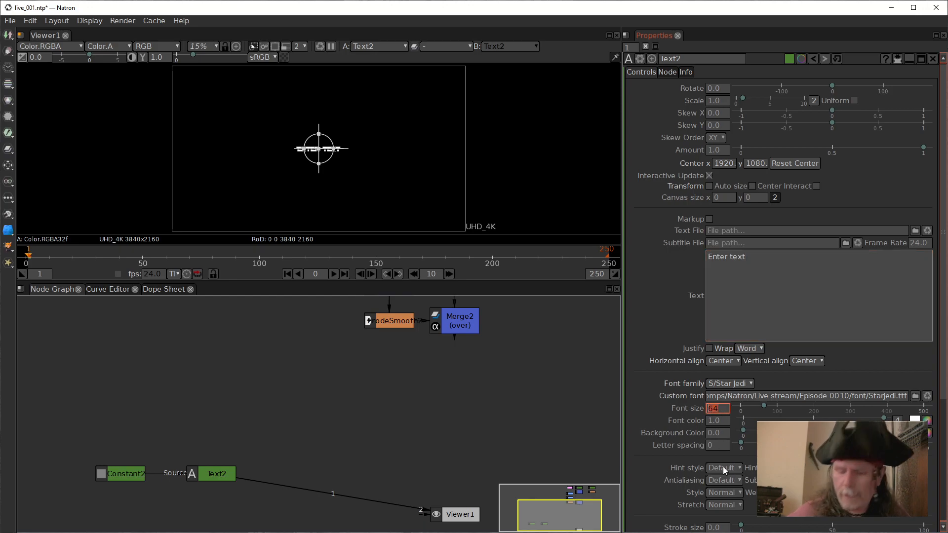
pyautogui.write('150')
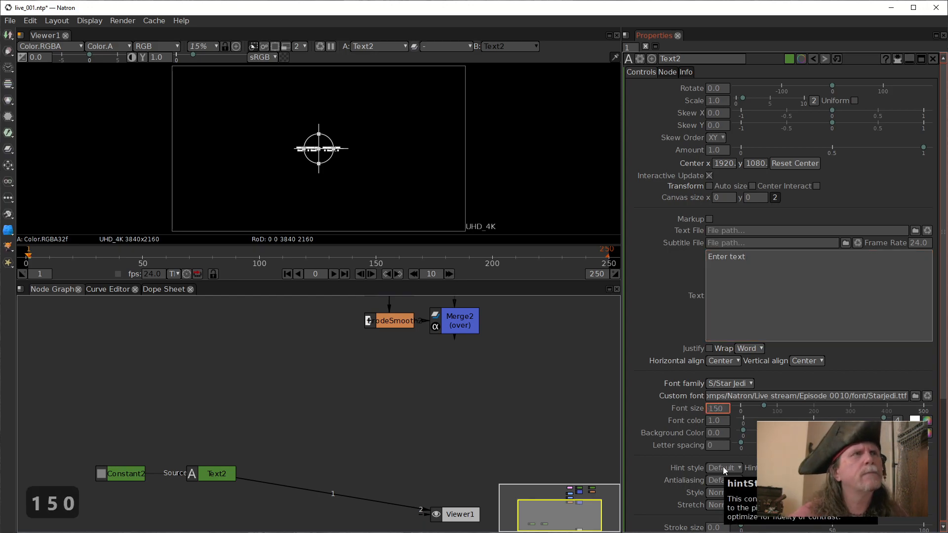
pyautogui.press('Return')
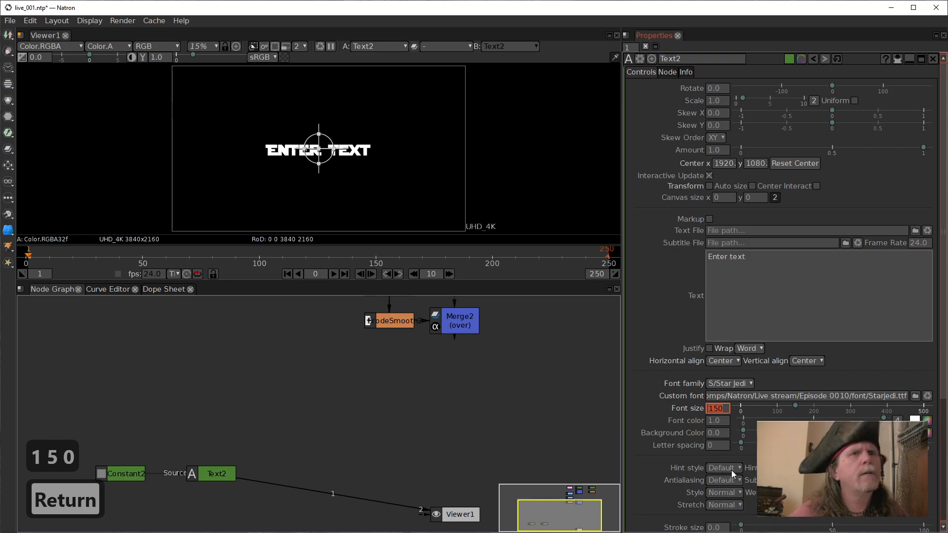
# Set Text2's font size to 500.
pyautogui.click(709, 410)
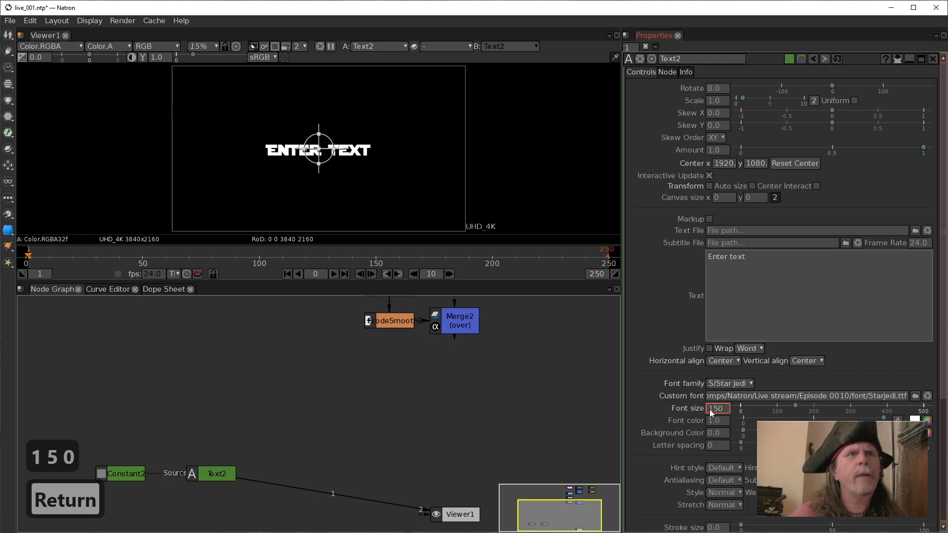
pyautogui.moveTo(724, 409); pyautogui.dragTo(688, 403)
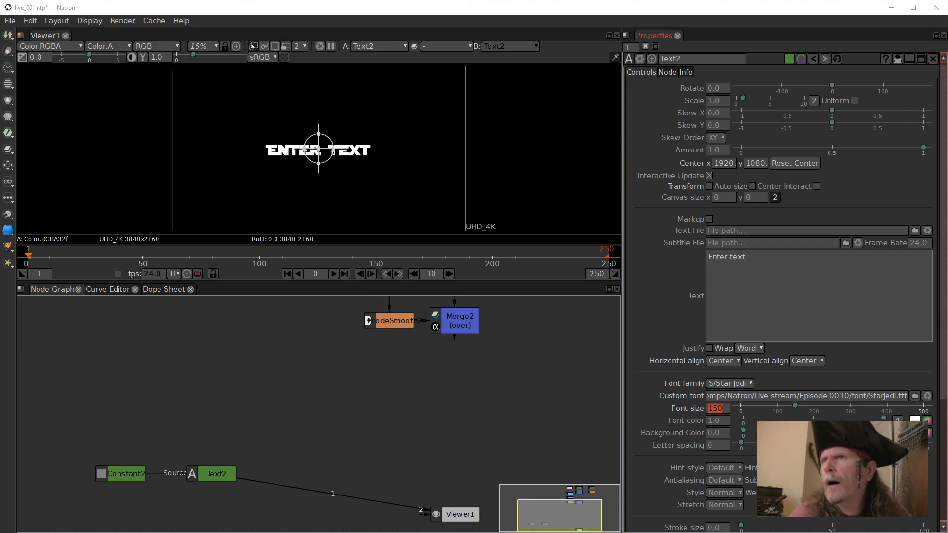
pyautogui.click(726, 409)
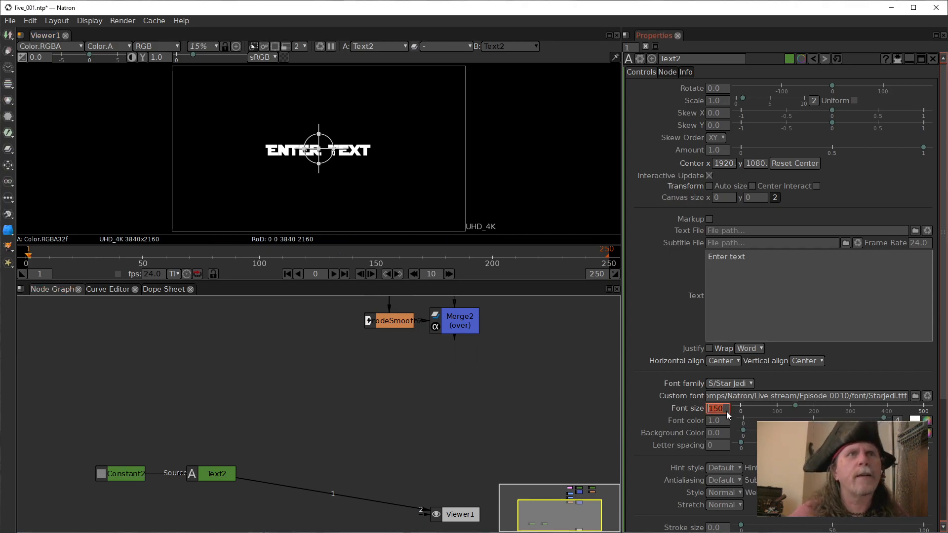
pyautogui.write('500')
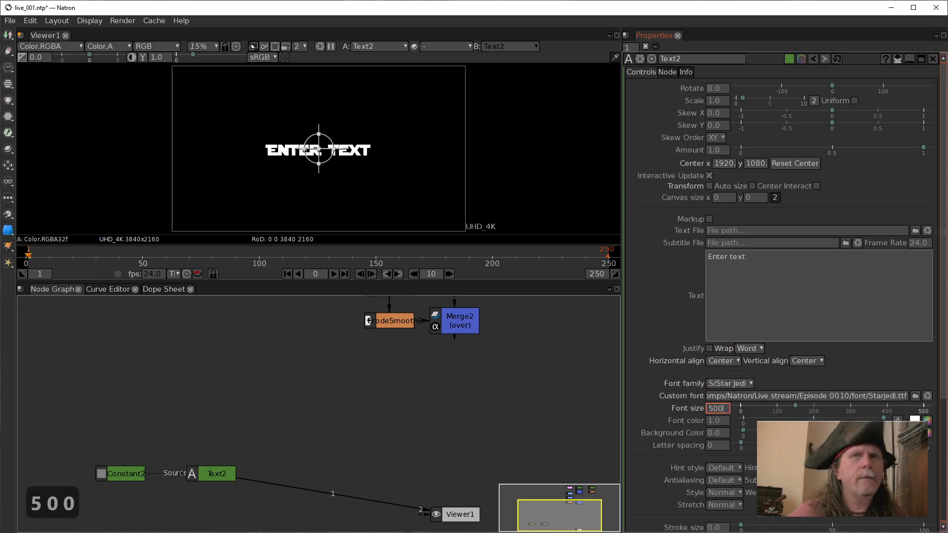
pyautogui.press('Return')
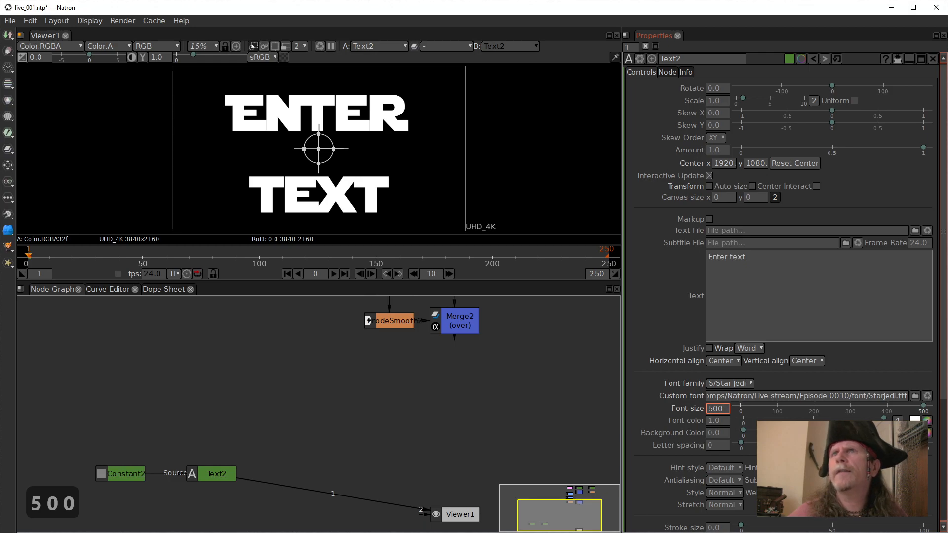
pyautogui.click(483, 362)
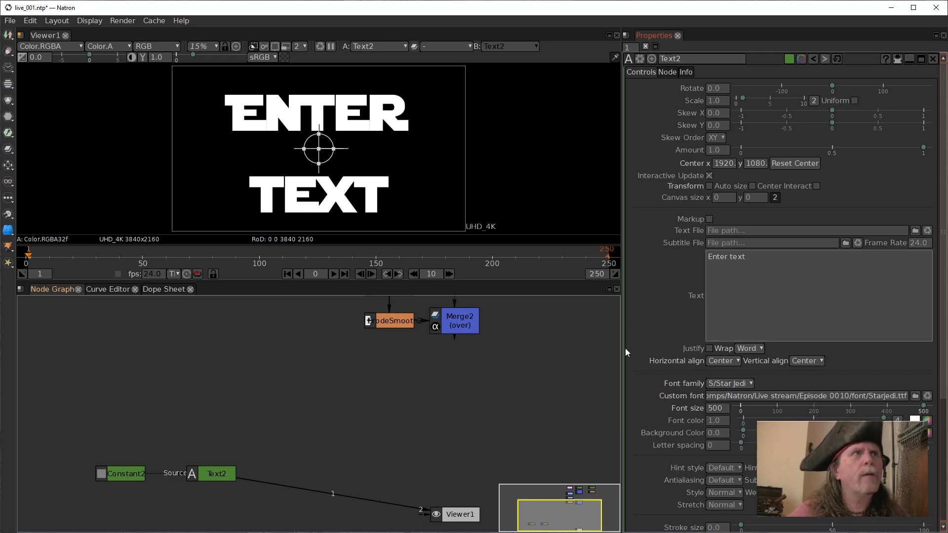
# Replace Text2's placeholder text with "wars".
pyautogui.moveTo(772, 257); pyautogui.dragTo(643, 261)
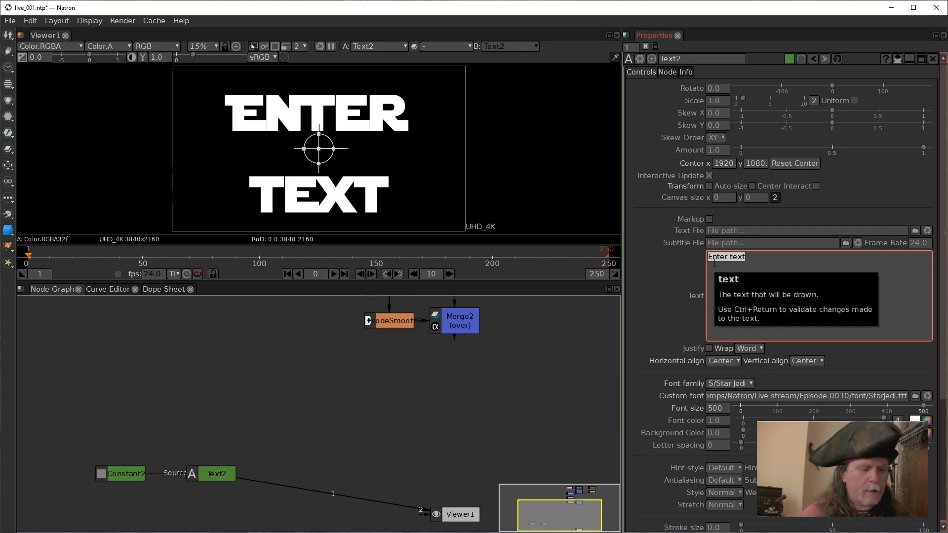
pyautogui.write('ward')
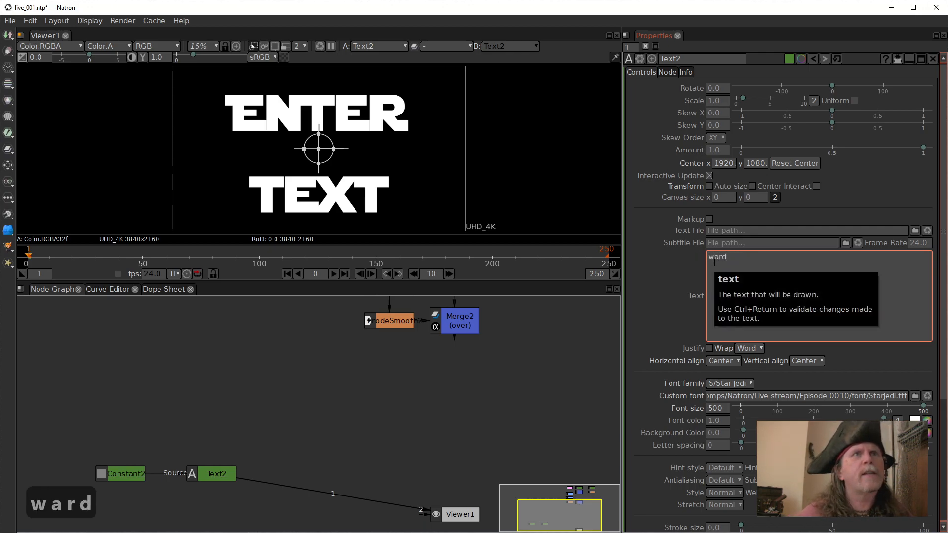
pyautogui.press('BackSpace')
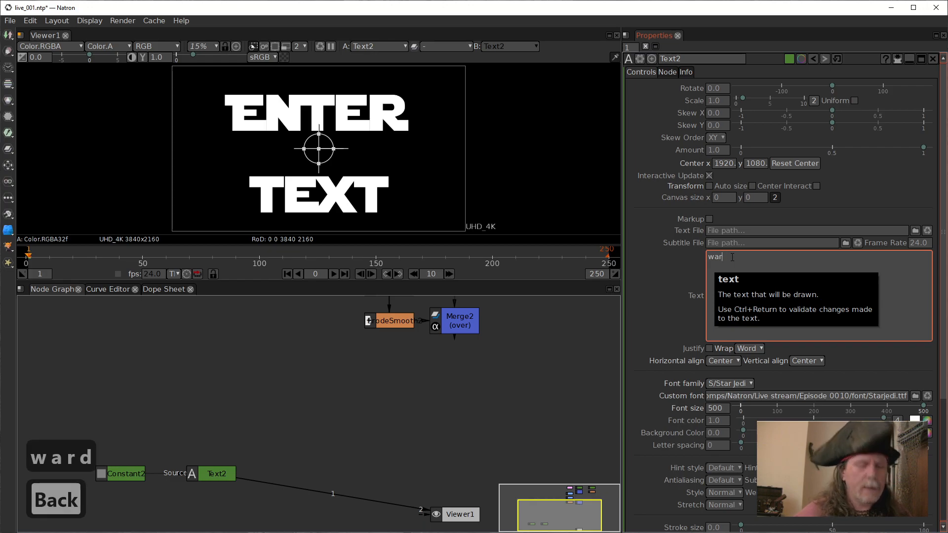
pyautogui.write('d')
pyautogui.press('BackSpace')
pyautogui.write('s')
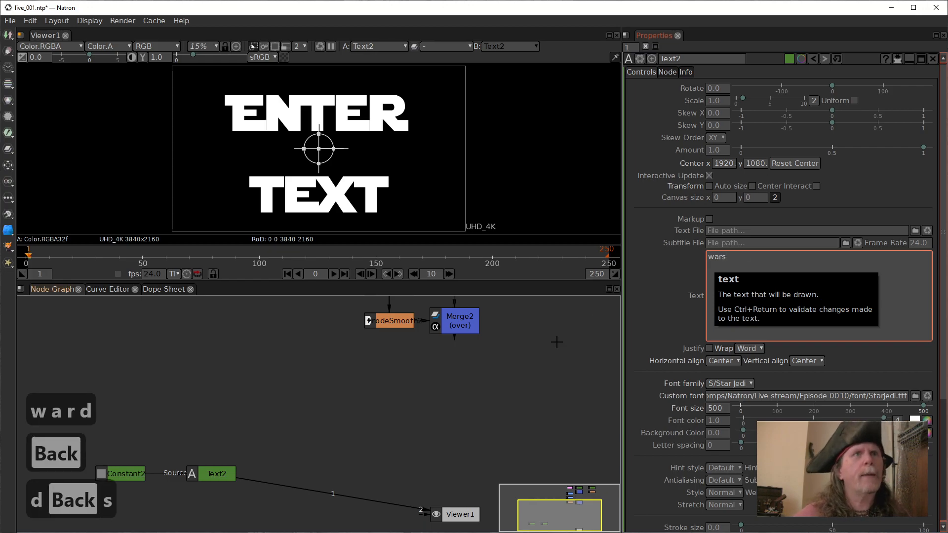
pyautogui.click(514, 374)
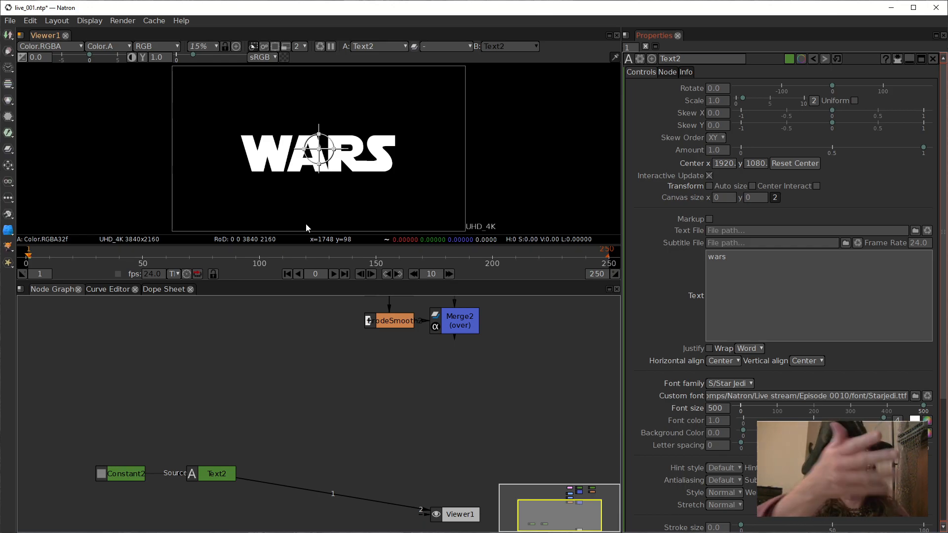
pyautogui.click(775, 312)
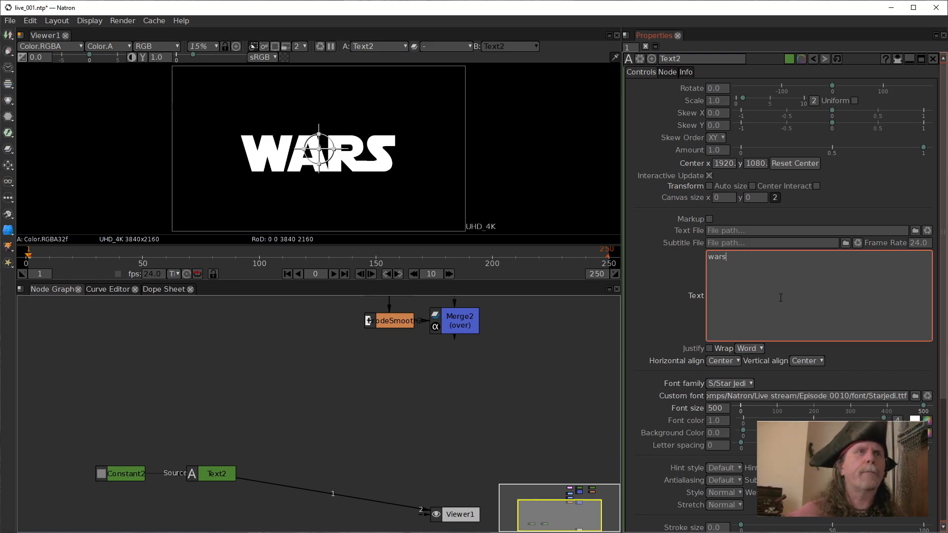
# Enable markup on Text2 and set its text to w<span letter_spacing = "10240">a</span><span letter_spacing = "21504">r</span>s.
pyautogui.moveTo(228, 471); pyautogui.dragTo(217, 471)
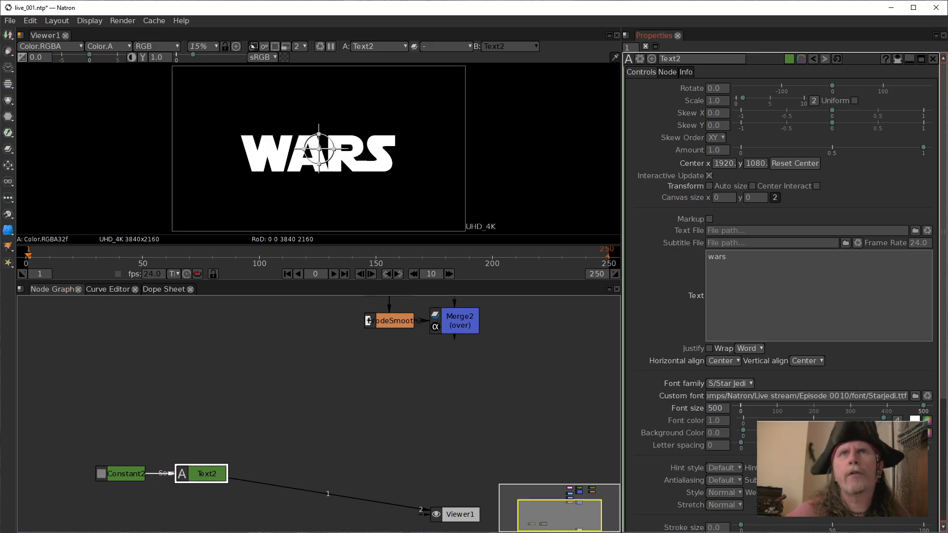
pyautogui.click(708, 219)
pyautogui.click(806, 332)
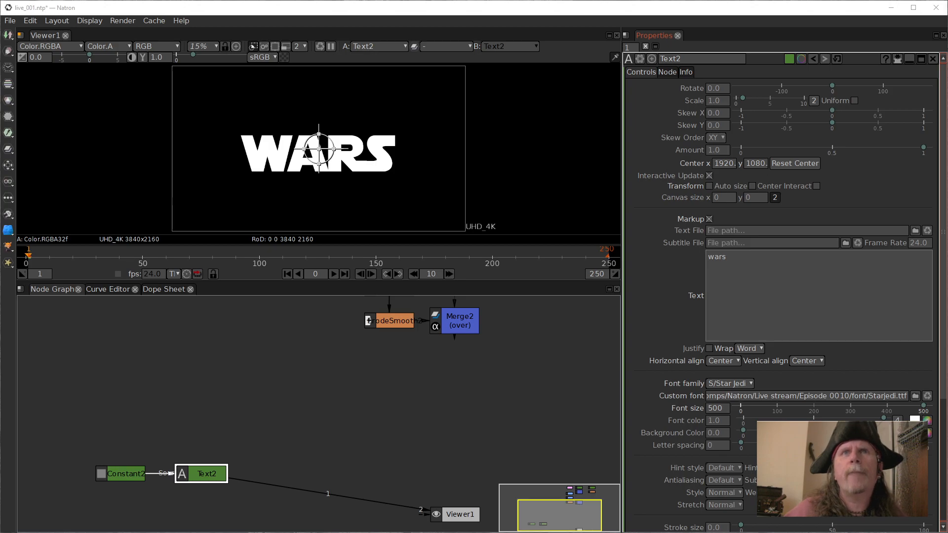
pyautogui.hotkey('ctrl', 'c')
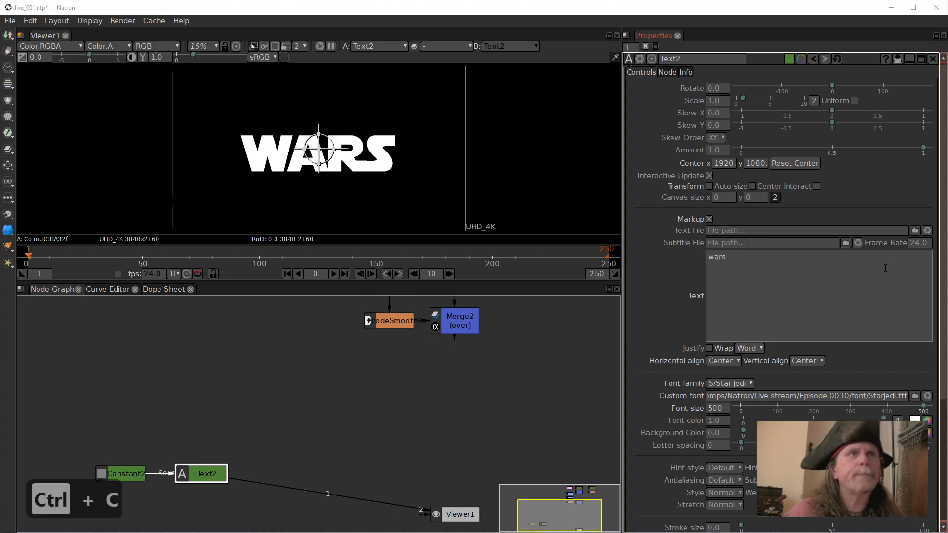
pyautogui.doubleClick(809, 290)
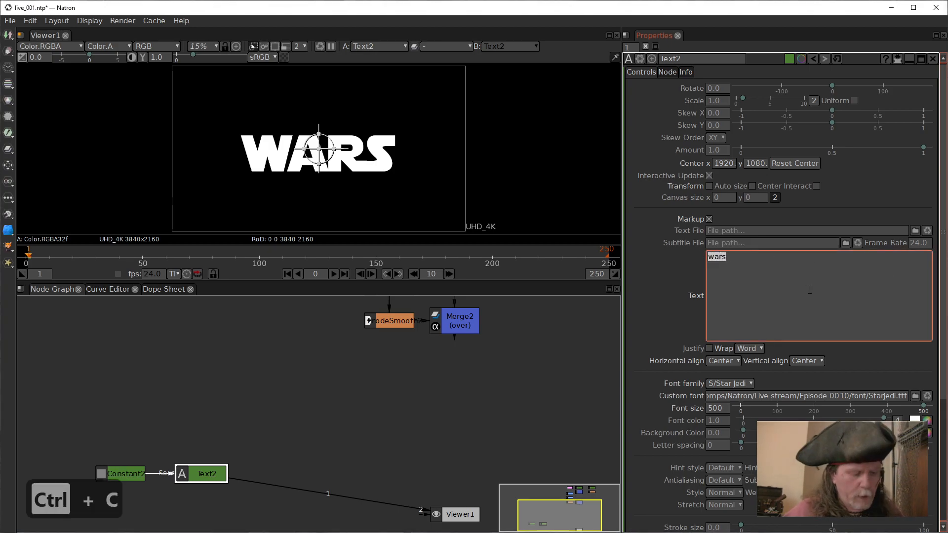
pyautogui.hotkey('ctrl', 'v')
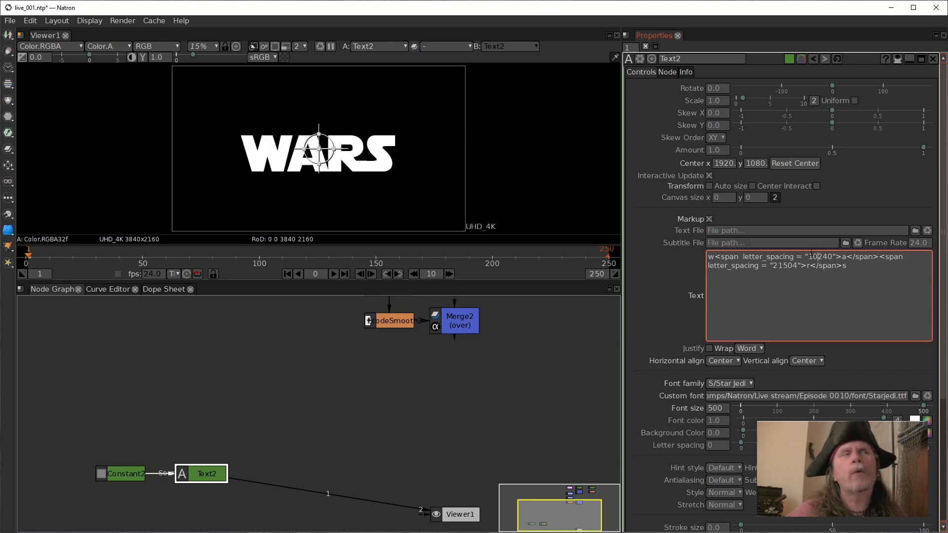
pyautogui.click(814, 256)
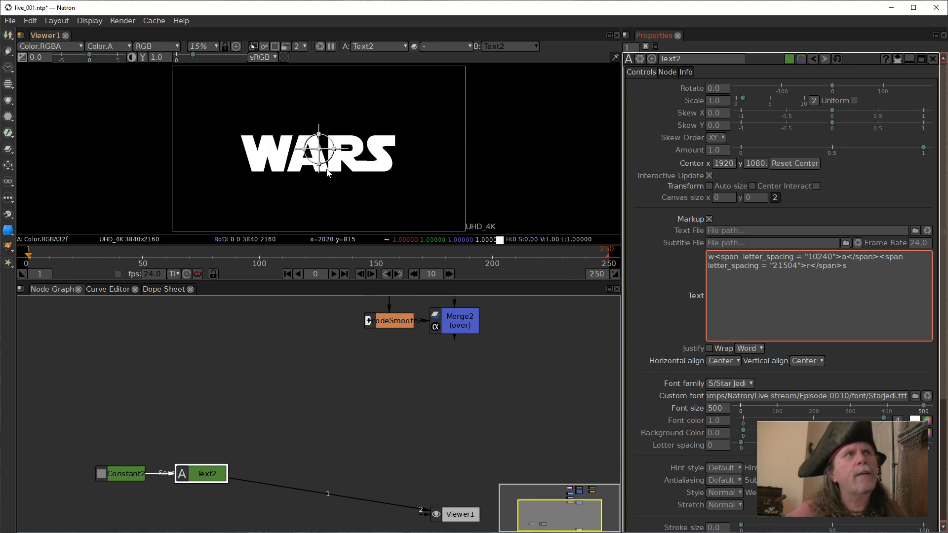
pyautogui.click(551, 362)
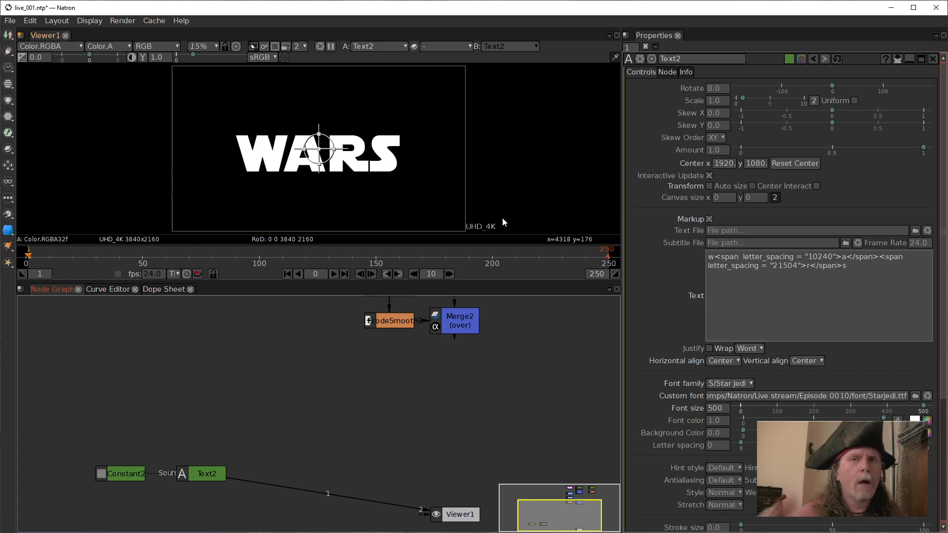
# Clone Text2, place the clone directly below it in the node graph, and connect the clone's Source to Constant2.
pyautogui.moveTo(201, 472); pyautogui.dragTo(214, 421)
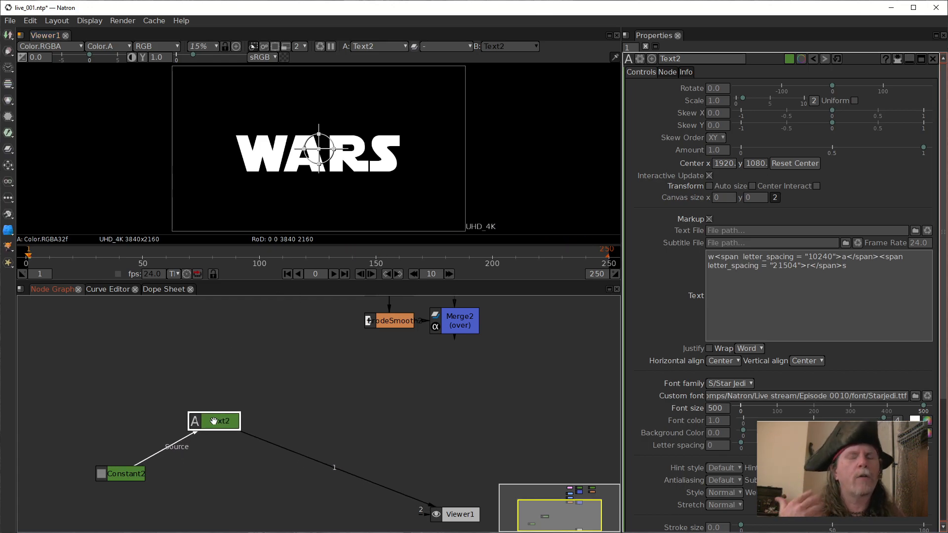
pyautogui.moveTo(143, 474); pyautogui.dragTo(118, 474)
pyautogui.moveTo(212, 420); pyautogui.dragTo(205, 430)
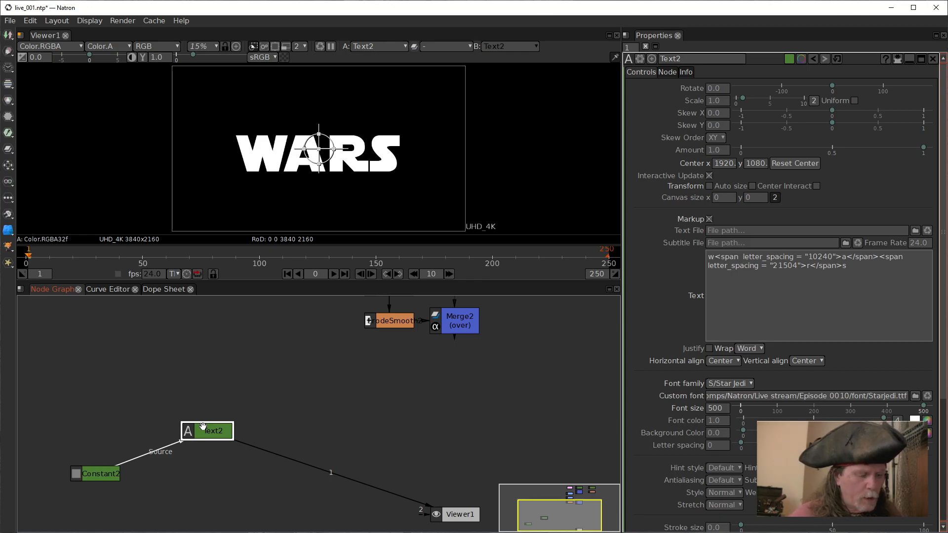
pyautogui.hotkey('alt', 'k')
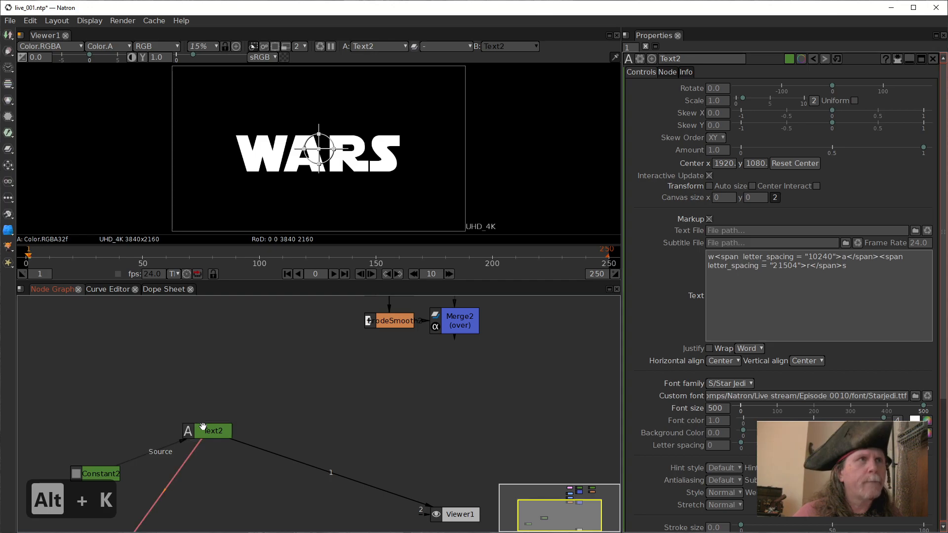
pyautogui.moveTo(260, 387); pyautogui.dragTo(258, 427)
pyautogui.scroll(1, 226, 424)
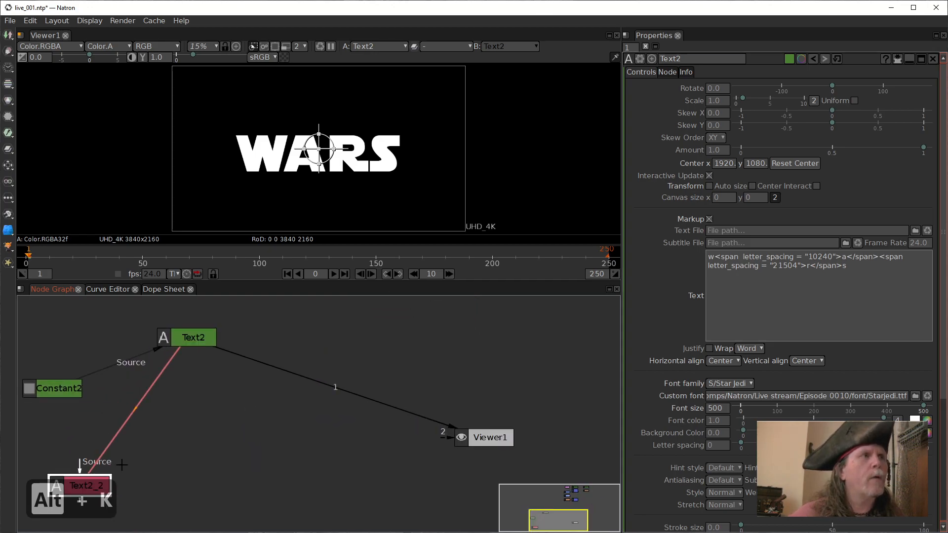
pyautogui.scroll(-2, 199, 455)
pyautogui.moveTo(129, 461); pyautogui.dragTo(191, 413)
pyautogui.click(109, 394)
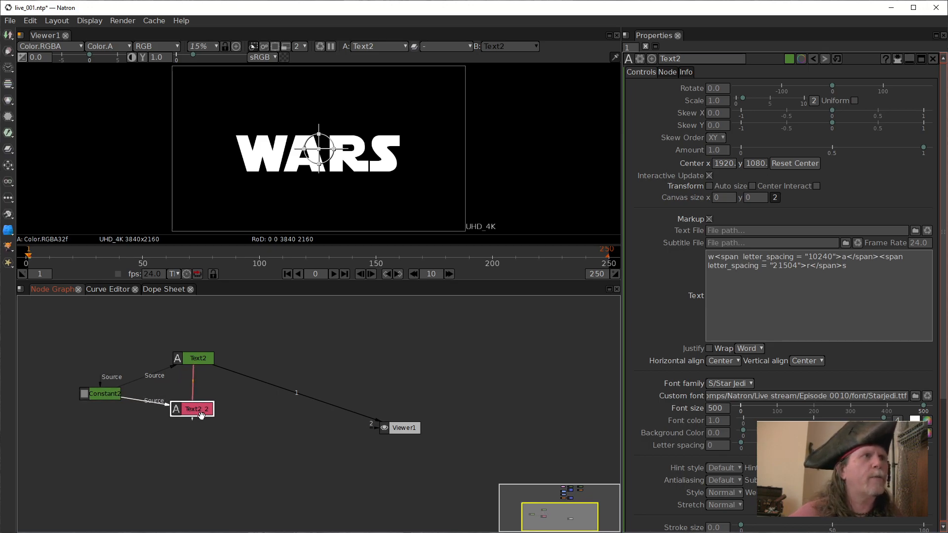
pyautogui.moveTo(203, 356); pyautogui.dragTo(200, 361)
pyautogui.click(198, 410)
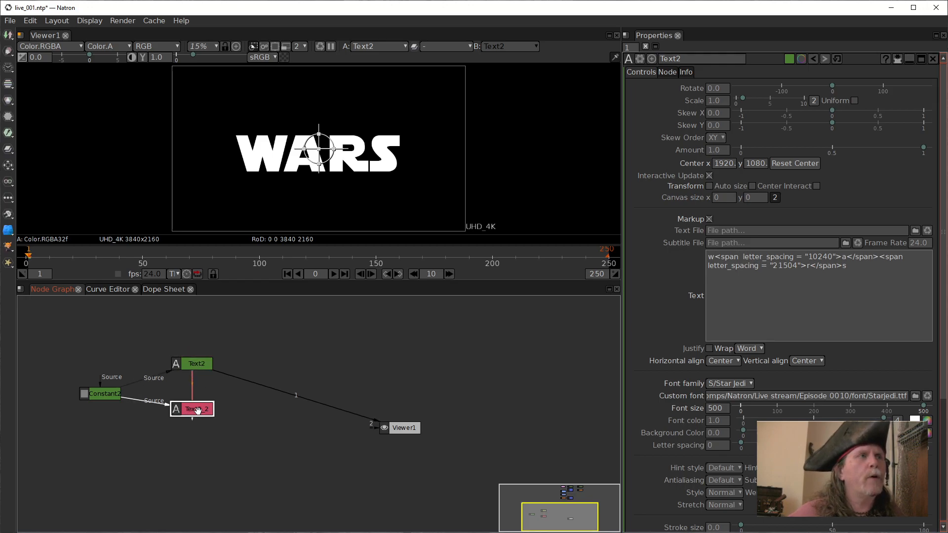
# Add a Merge node beside the two text nodes, with Text2 as input B and its clone Text2_2 as input A.
pyautogui.click(203, 366)
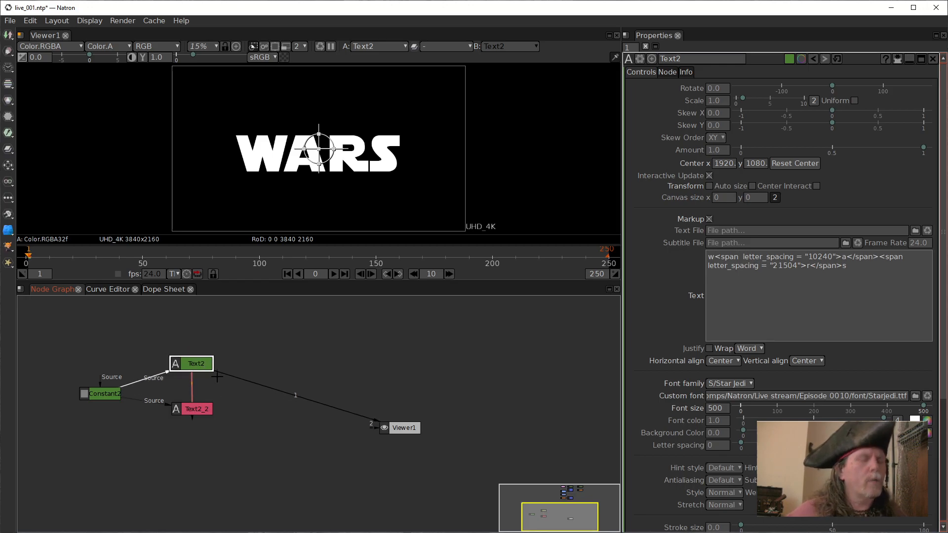
pyautogui.press('m')
pyautogui.moveTo(188, 382); pyautogui.dragTo(189, 413)
pyautogui.moveTo(317, 393); pyautogui.dragTo(314, 392)
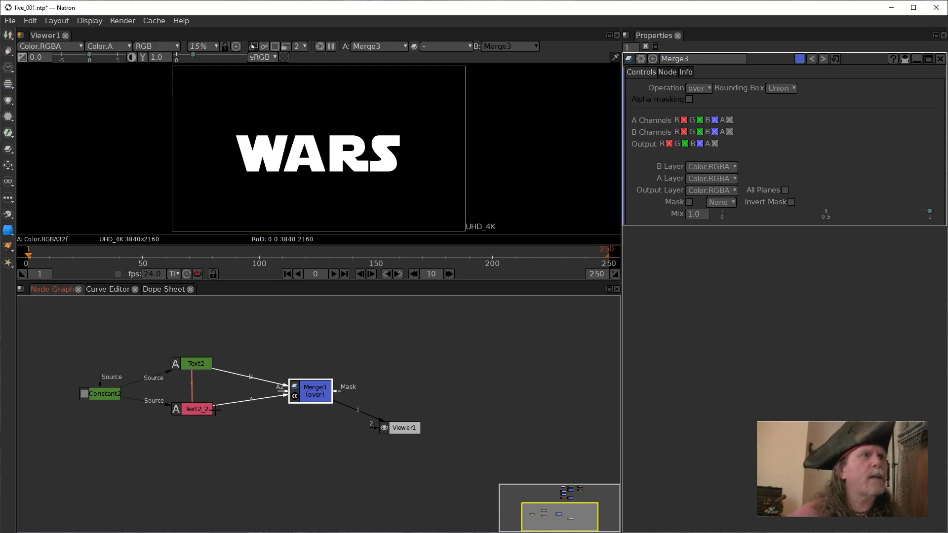
# Unlink Text2_2's text from Text2 and set it to c<span letter_spacing = "10240">o</span><span letter_spacing = "21504">m</span>p.
pyautogui.click(198, 409)
pyautogui.click(734, 255)
pyautogui.rightClick(784, 294)
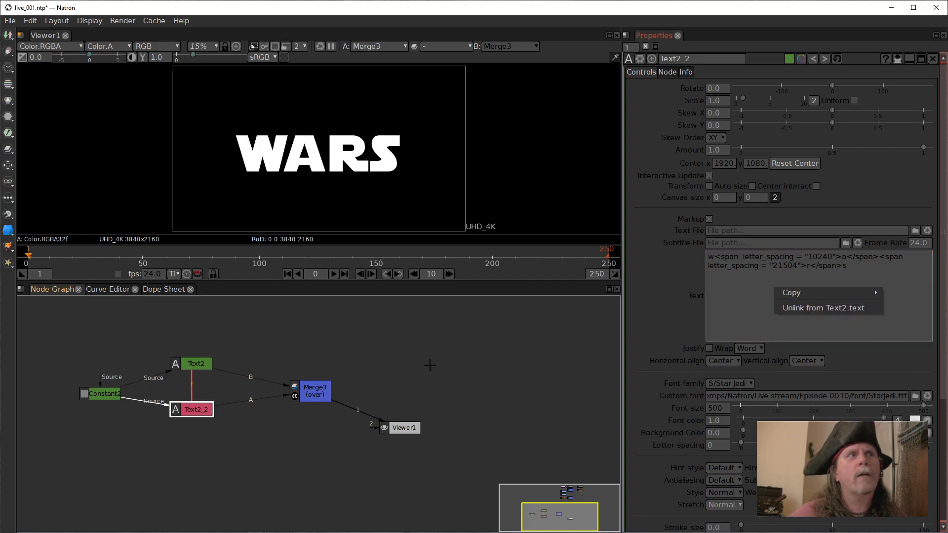
pyautogui.click(792, 313)
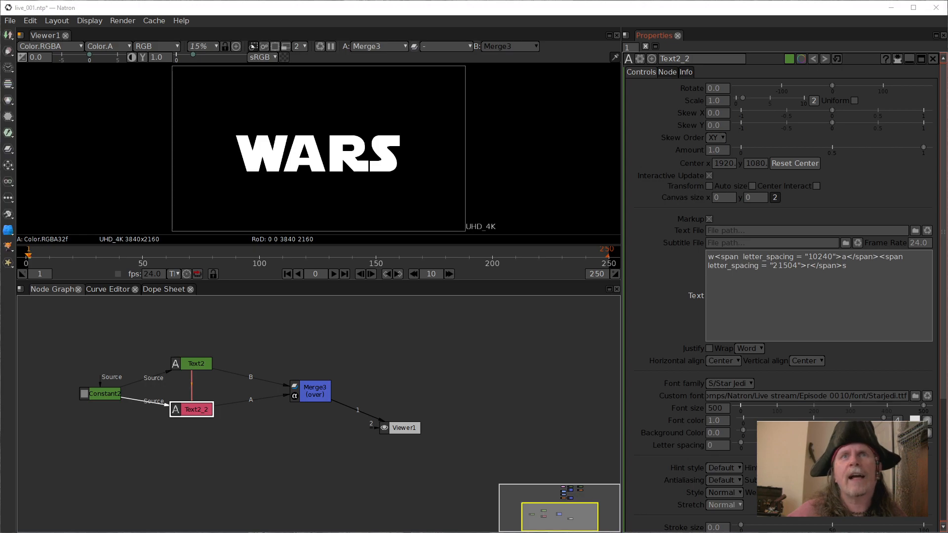
pyautogui.hotkey('ctrl', 'c')
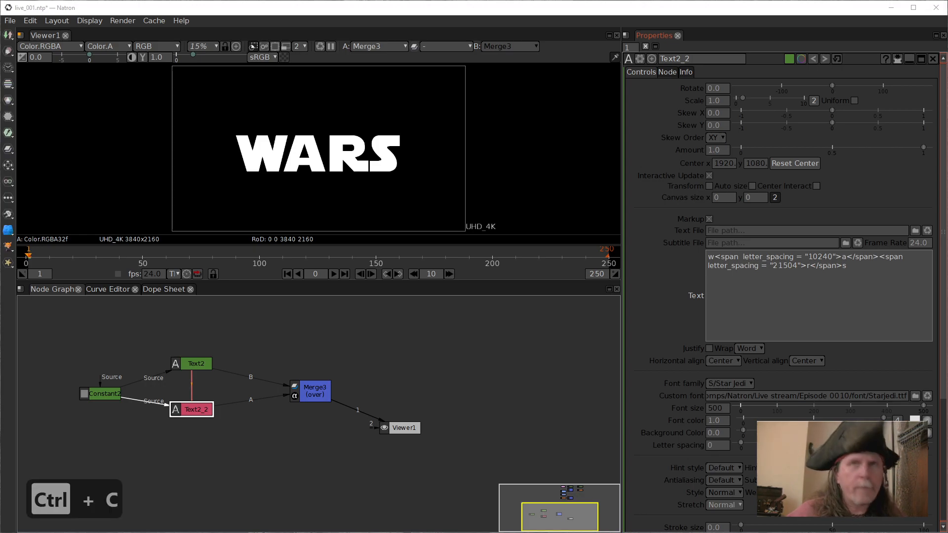
pyautogui.moveTo(876, 278); pyautogui.dragTo(678, 248)
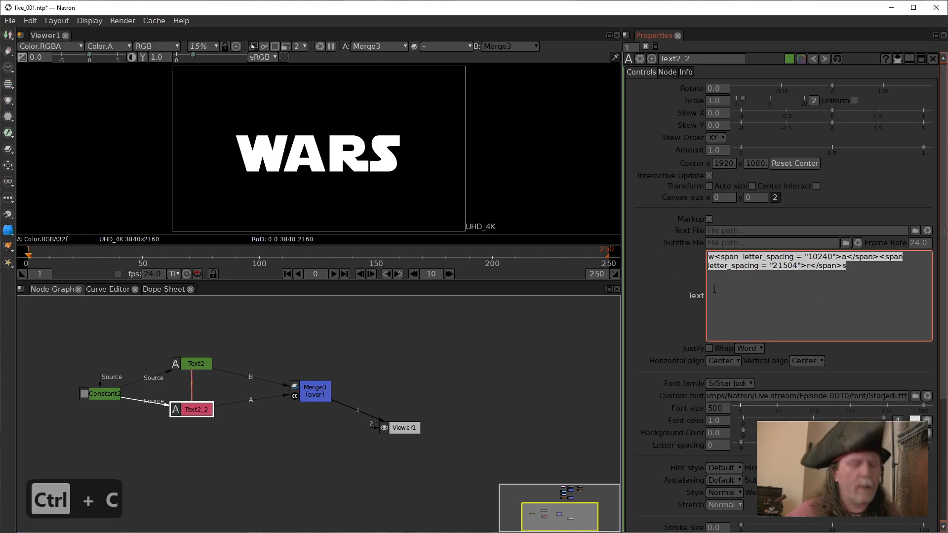
pyautogui.hotkey('ctrl', 'v')
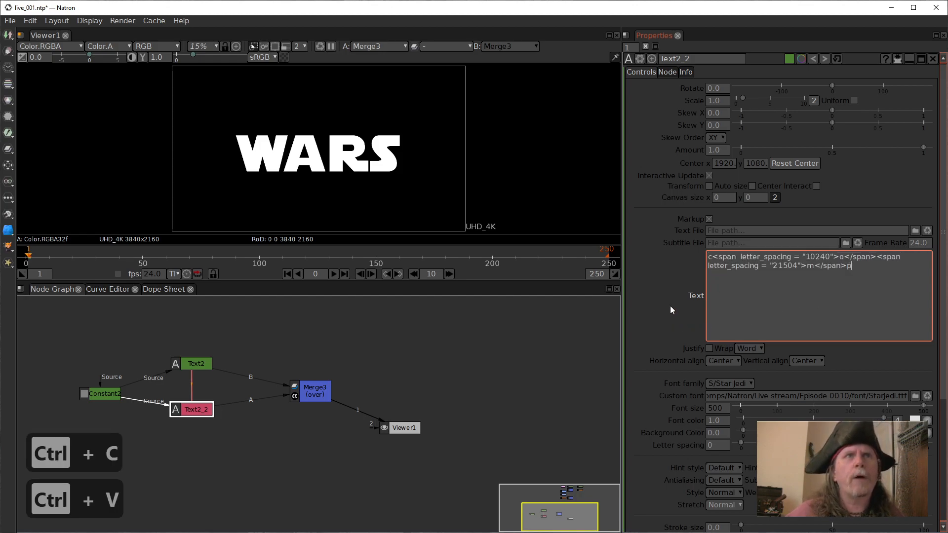
pyautogui.click(648, 339)
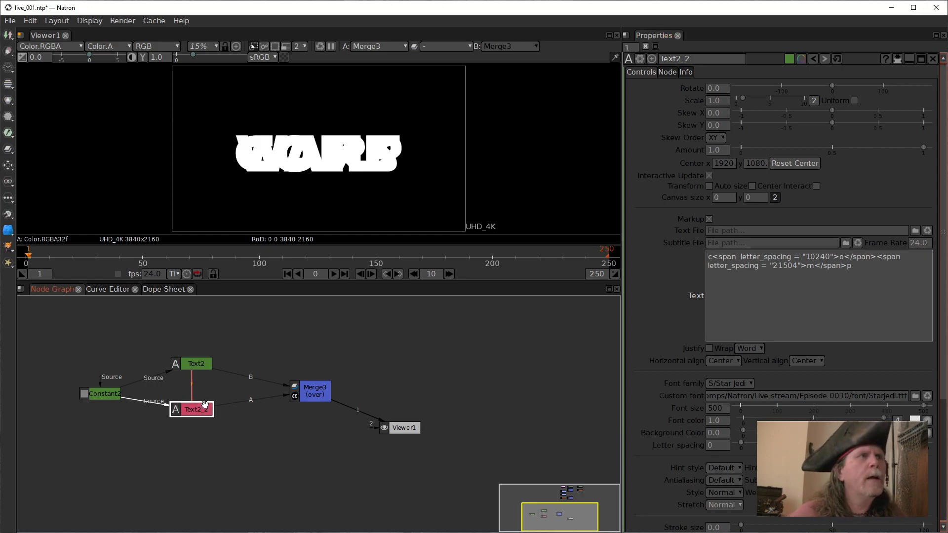
# Swap the two text nodes so Text2_2 sits above Text2, and insert a Transform node between Text2_2 and Merge3.
pyautogui.click(200, 363)
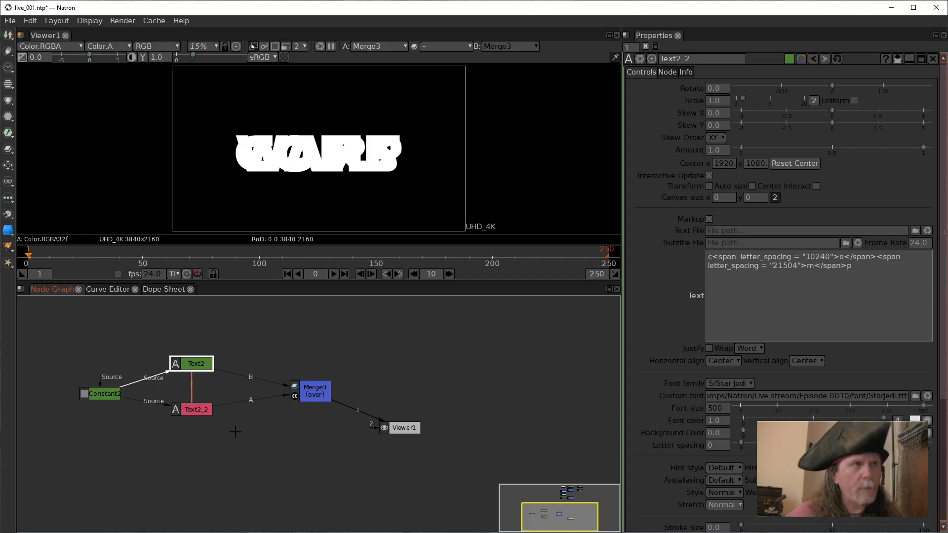
pyautogui.moveTo(203, 405)
pyautogui.mouseDown()
pyautogui.moveTo(204, 327)
pyautogui.moveTo(194, 414)
pyautogui.mouseUp()
pyautogui.moveTo(198, 342); pyautogui.dragTo(197, 365)
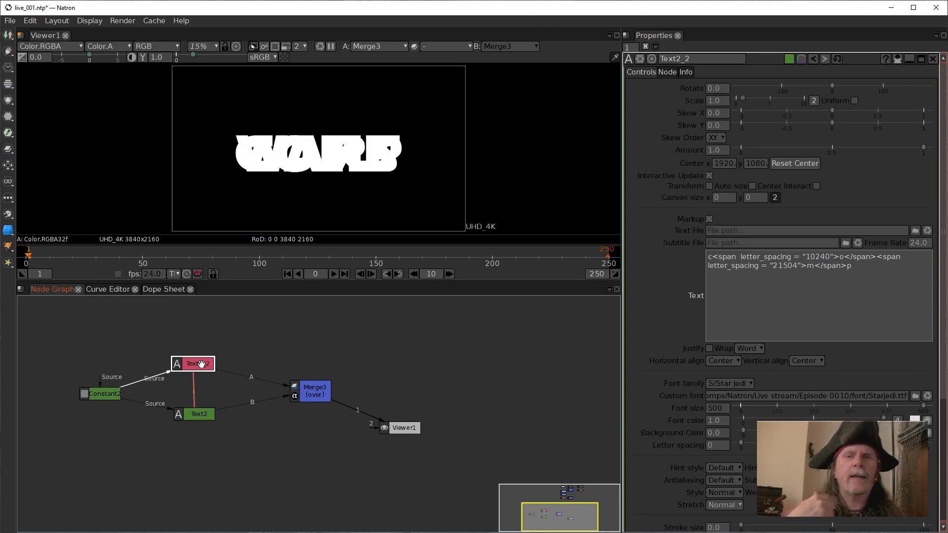
pyautogui.press('t')
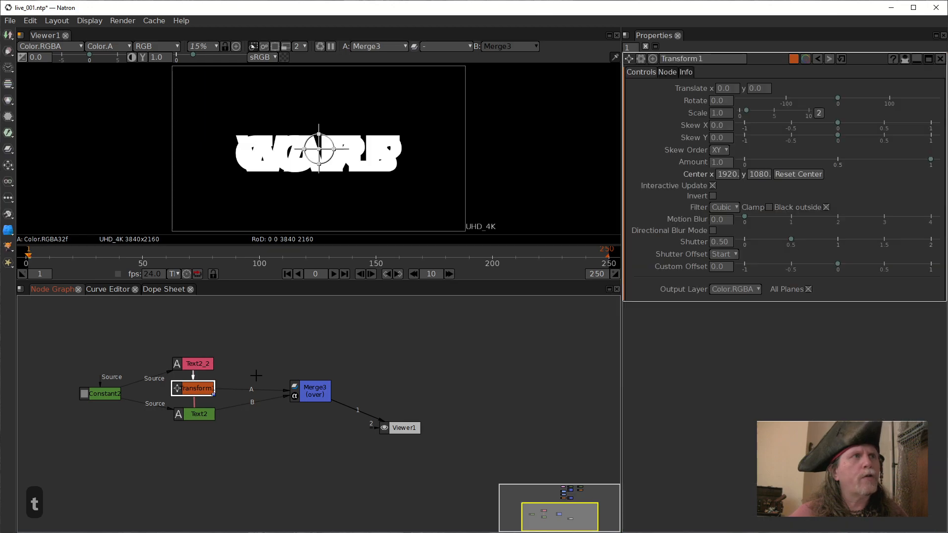
pyautogui.moveTo(188, 386); pyautogui.dragTo(252, 365)
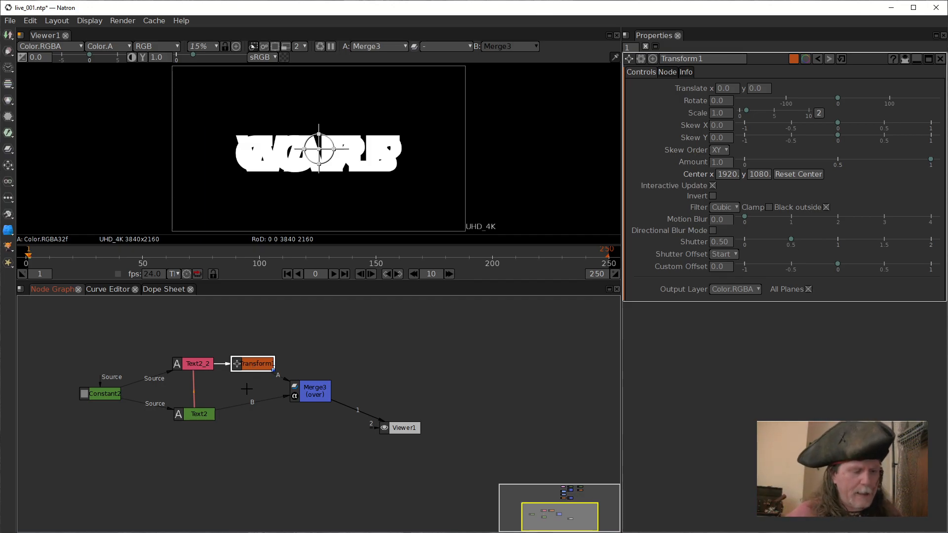
# Clone Transform1 and insert the clone between Text2 and Merge3's B input, below the original Transform.
pyautogui.hotkey('alt', 'k')
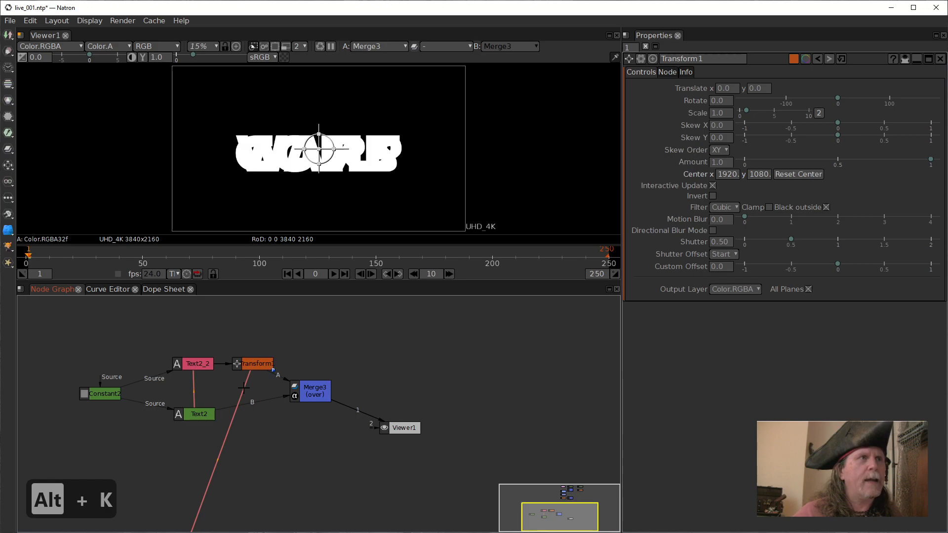
pyautogui.moveTo(170, 442); pyautogui.dragTo(241, 379)
pyautogui.moveTo(312, 357); pyautogui.dragTo(306, 434)
pyautogui.moveTo(249, 449); pyautogui.dragTo(193, 370)
pyautogui.moveTo(214, 408); pyautogui.dragTo(241, 366)
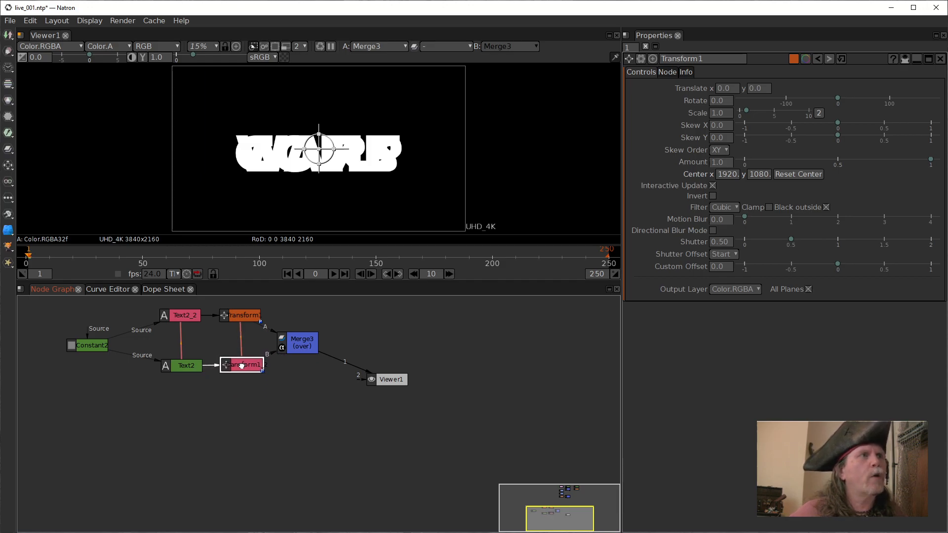
pyautogui.click(242, 316)
pyautogui.moveTo(480, 295); pyautogui.dragTo(480, 321)
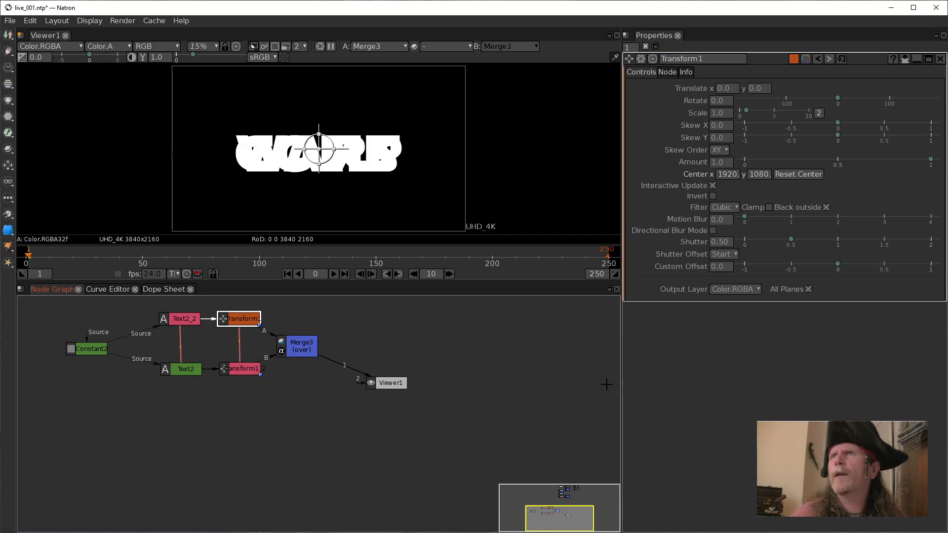
pyautogui.moveTo(548, 351); pyautogui.dragTo(548, 364)
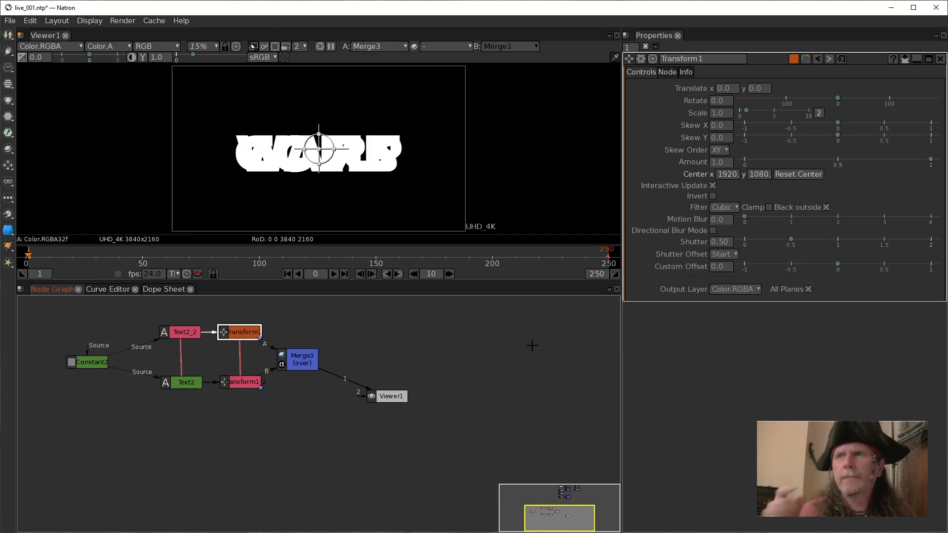
# Move Merge3 further away from the two Transform nodes and raise Transform1's Y translation to 17.
pyautogui.moveTo(506, 339); pyautogui.dragTo(525, 375)
pyautogui.moveTo(309, 395); pyautogui.dragTo(326, 394)
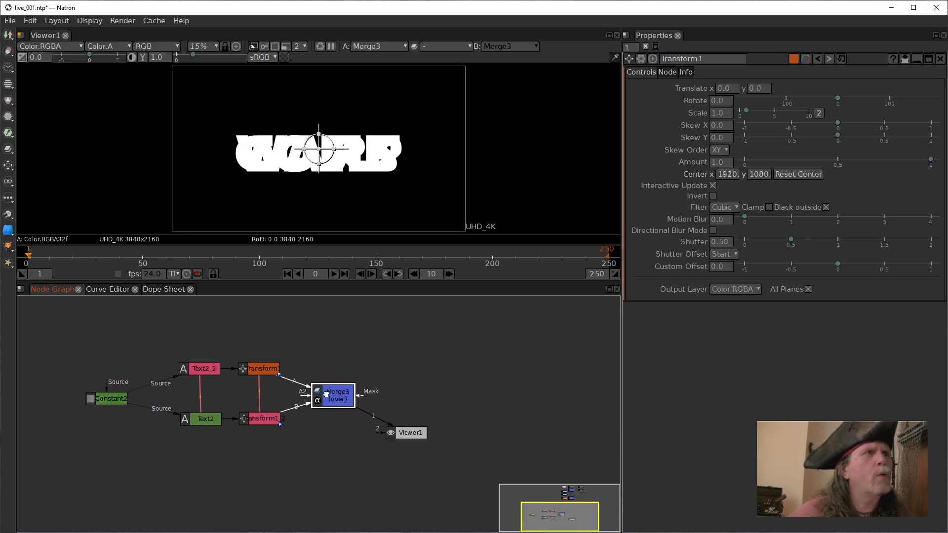
pyautogui.click(260, 368)
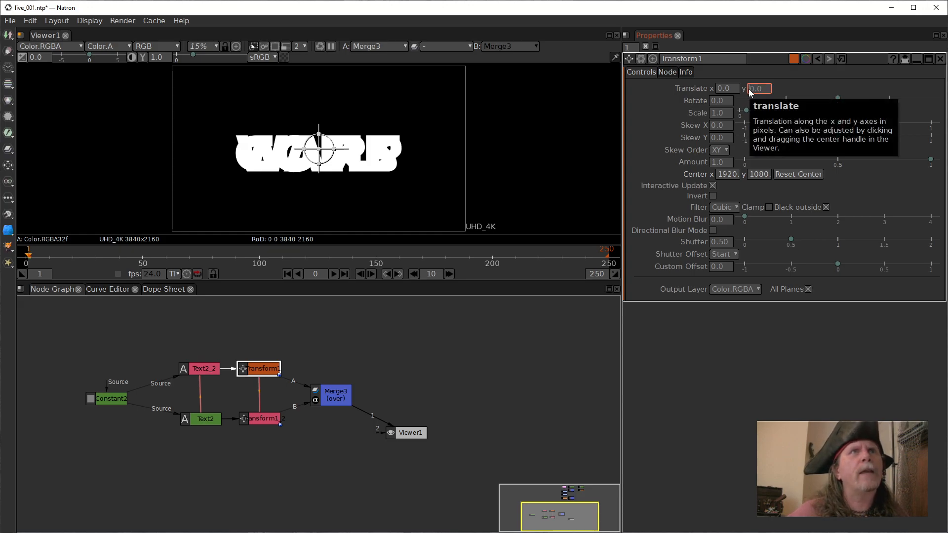
pyautogui.scroll(12, 749, 89)
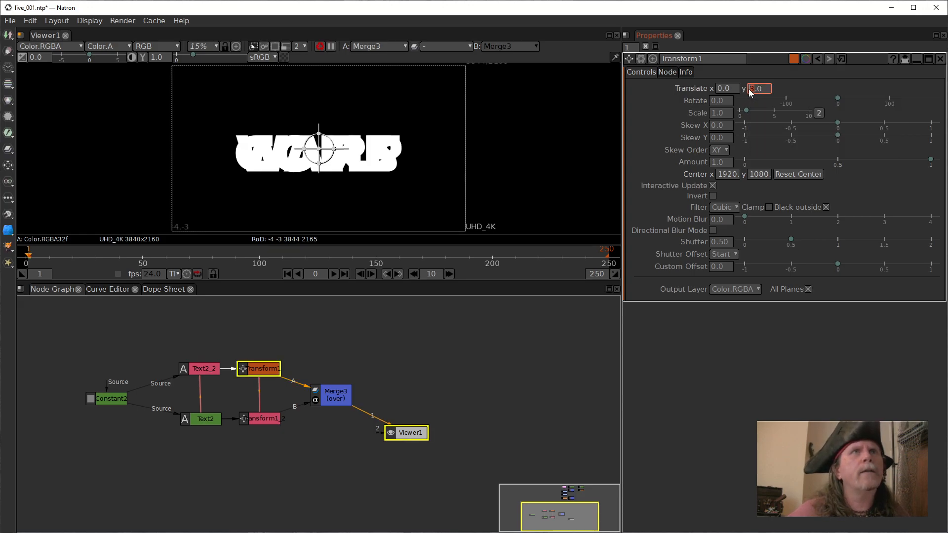
pyautogui.scroll(5, 751, 88)
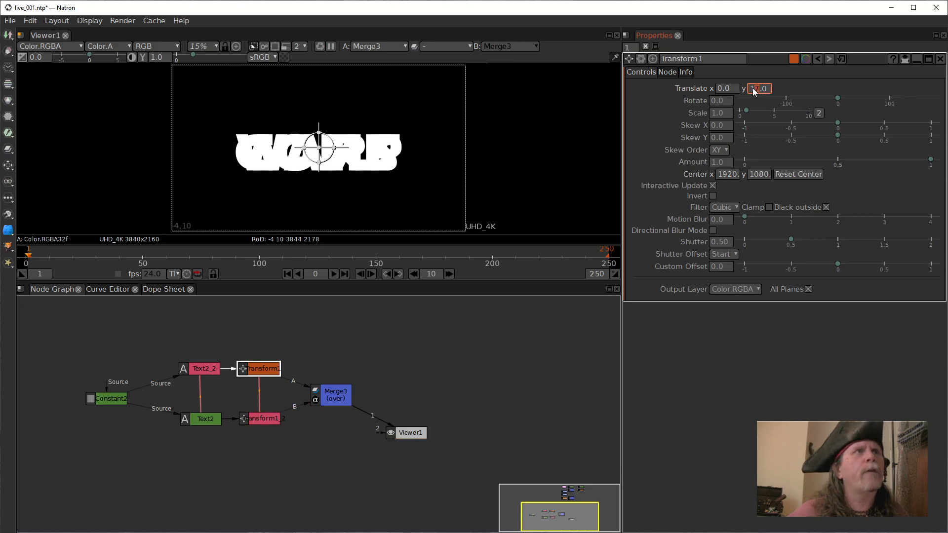
# Raise the maximum number of open property panels to 2 and show Transform1 and Transform1_2 together.
pyautogui.click(264, 420)
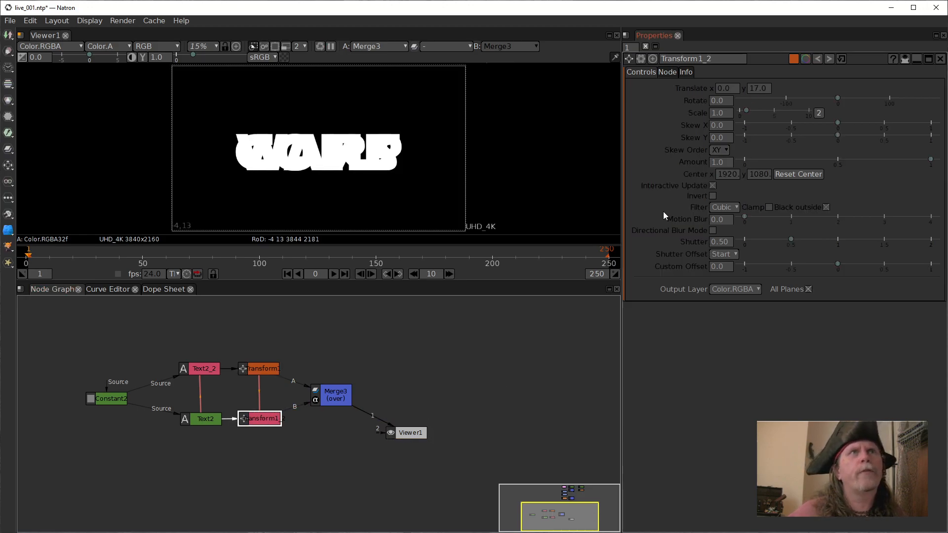
pyautogui.click(635, 49)
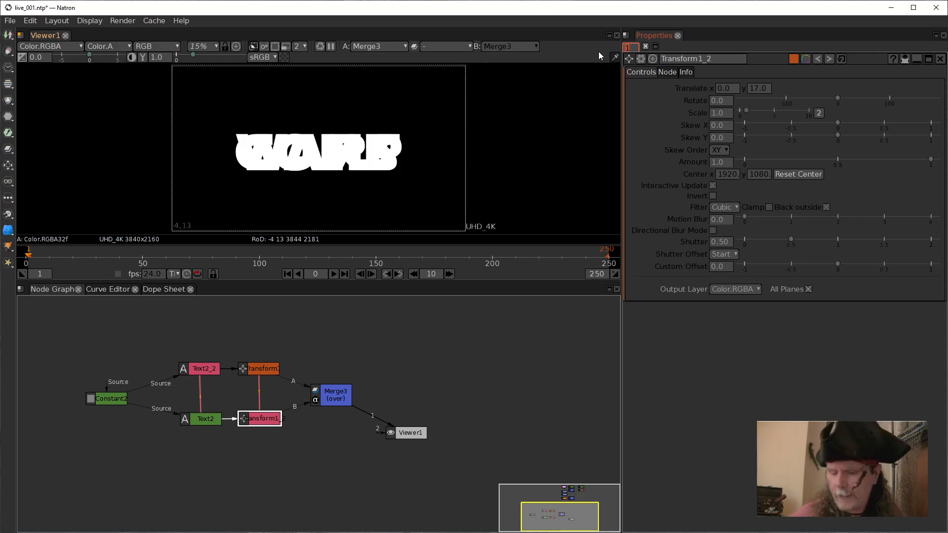
pyautogui.write('2')
pyautogui.press('Return')
pyautogui.click(308, 364)
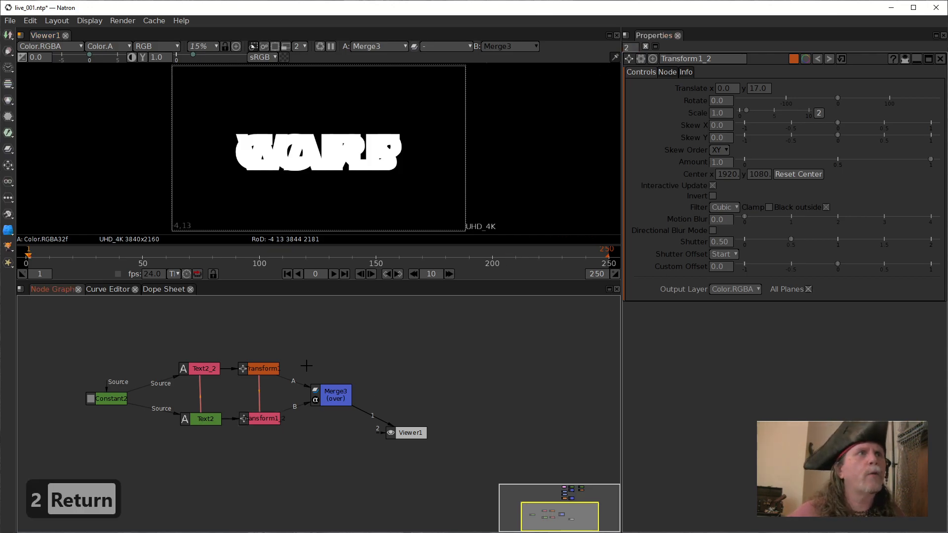
pyautogui.click(259, 370)
pyautogui.click(269, 423)
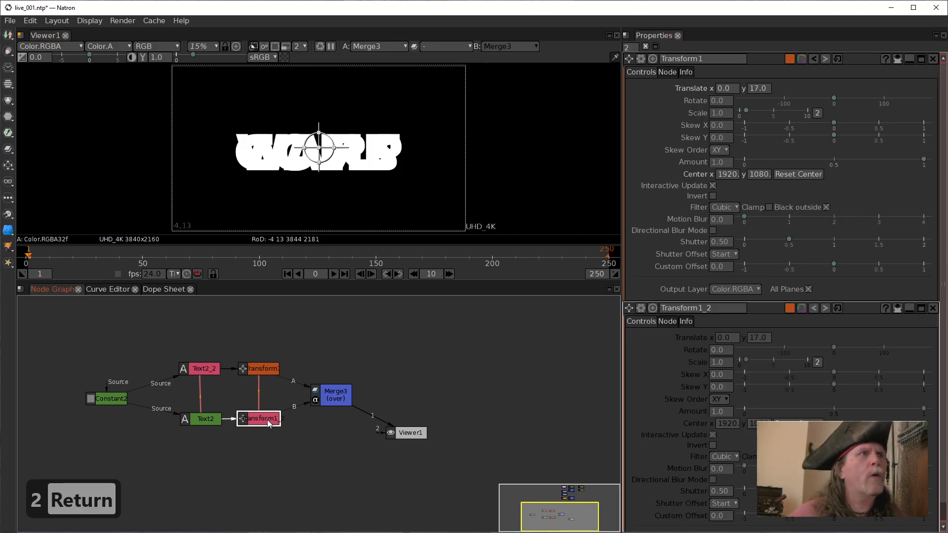
pyautogui.click(267, 371)
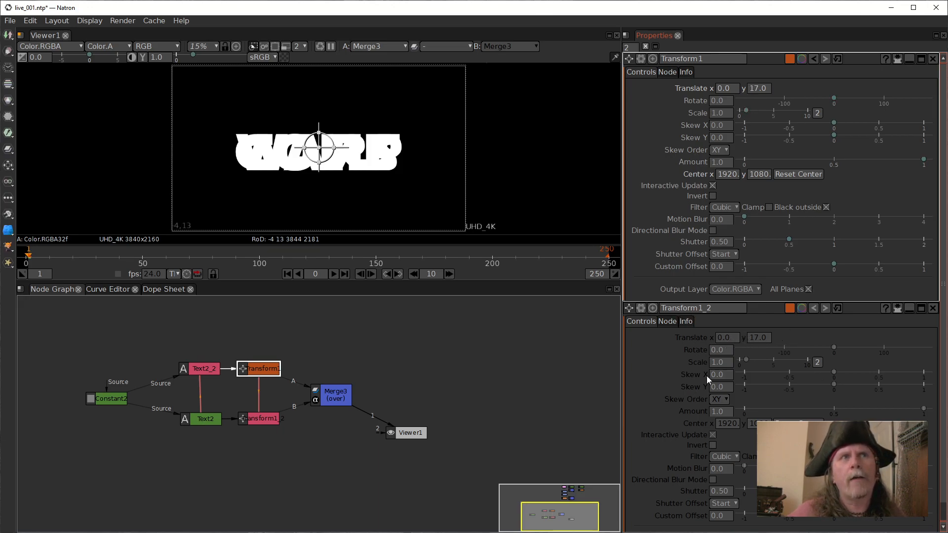
# Unlink the X and Y translation of Transform1_2 from Transform1.
pyautogui.rightClick(734, 338)
pyautogui.click(771, 361)
pyautogui.rightClick(760, 337)
pyautogui.click(781, 355)
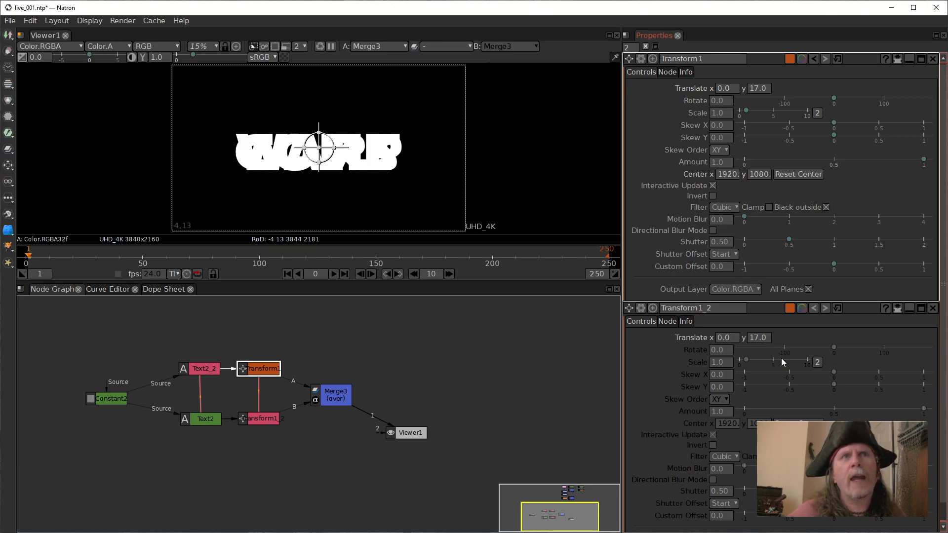
# Set the expression Transform1.translate.get()[0] on Transform1_2's X translation by referencing Transform1's parameter.
pyautogui.rightClick(724, 338)
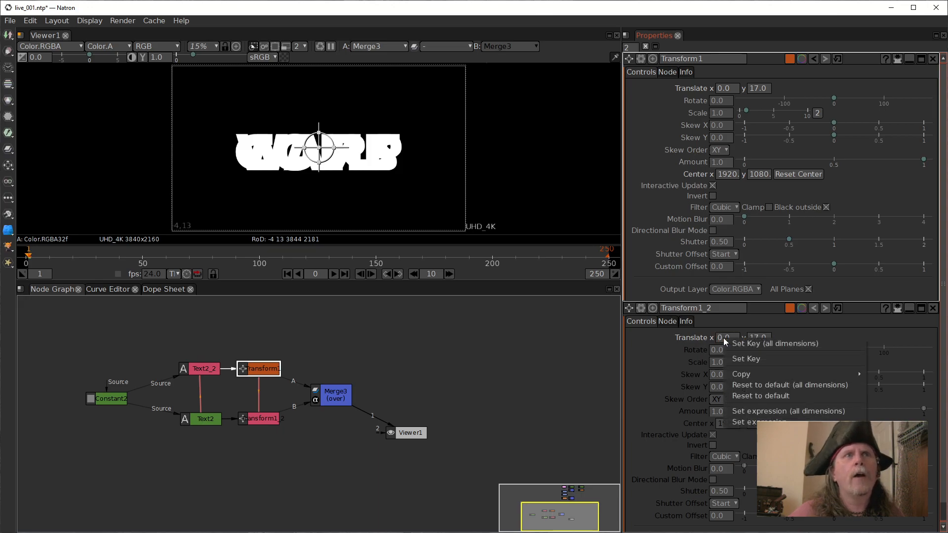
pyautogui.click(768, 422)
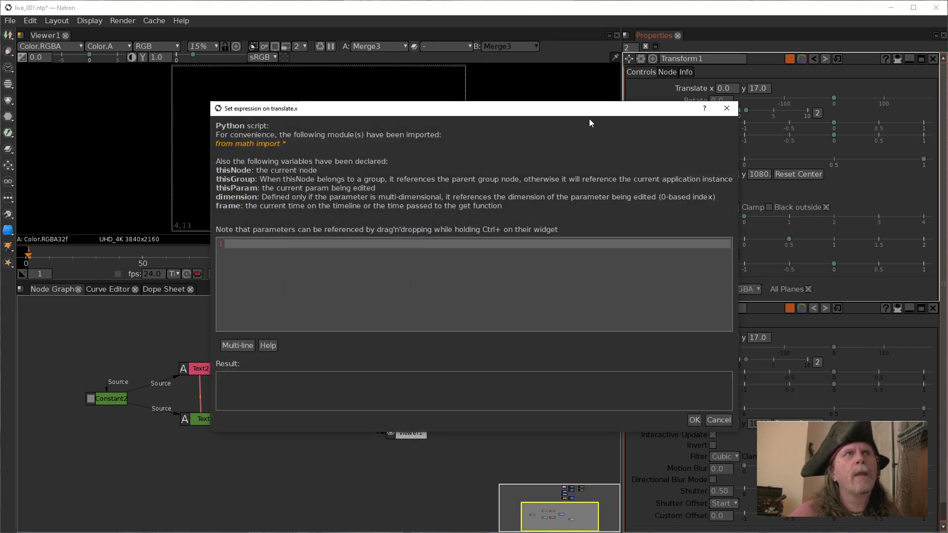
pyautogui.moveTo(729, 88); pyautogui.dragTo(396, 240)
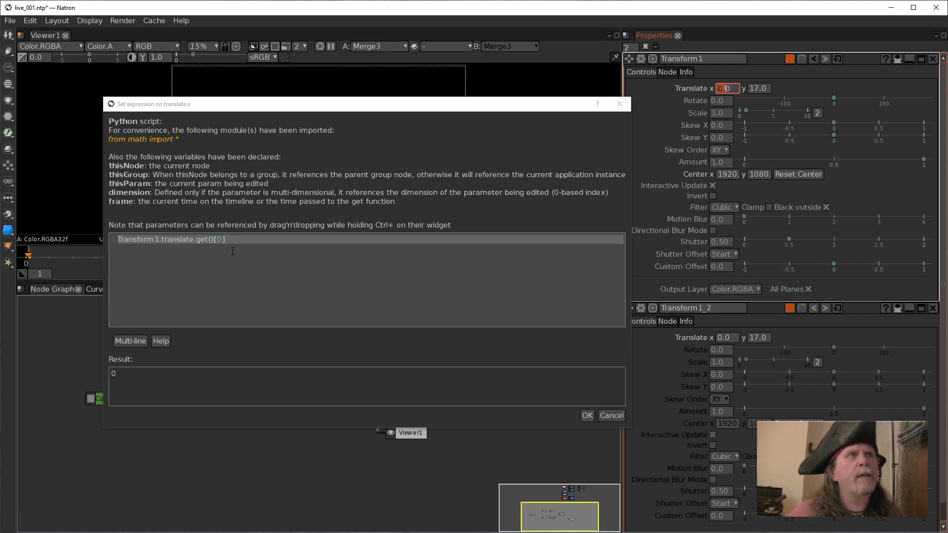
pyautogui.click(585, 417)
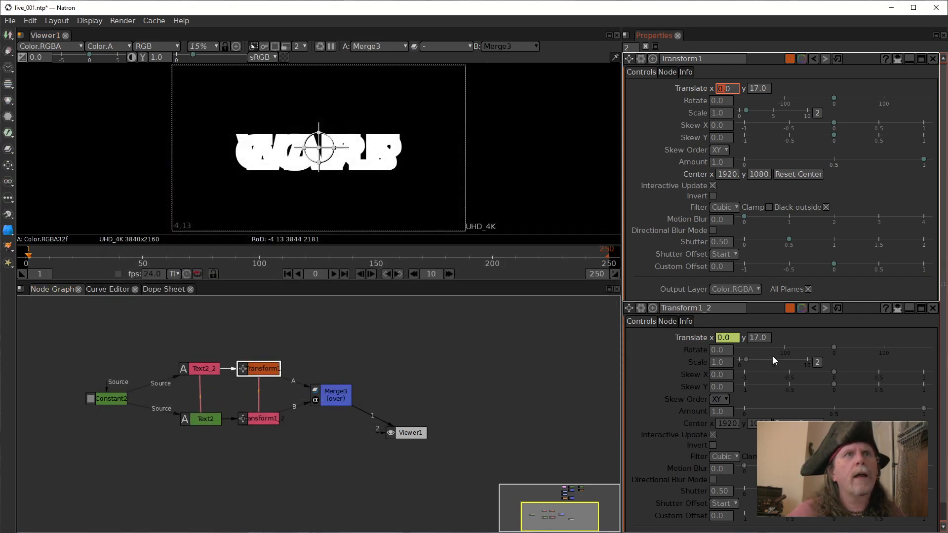
# Set the expression Transform1.translate.get()[1] on Transform1_2's Y translation by referencing Transform1's parameter.
pyautogui.click(761, 340)
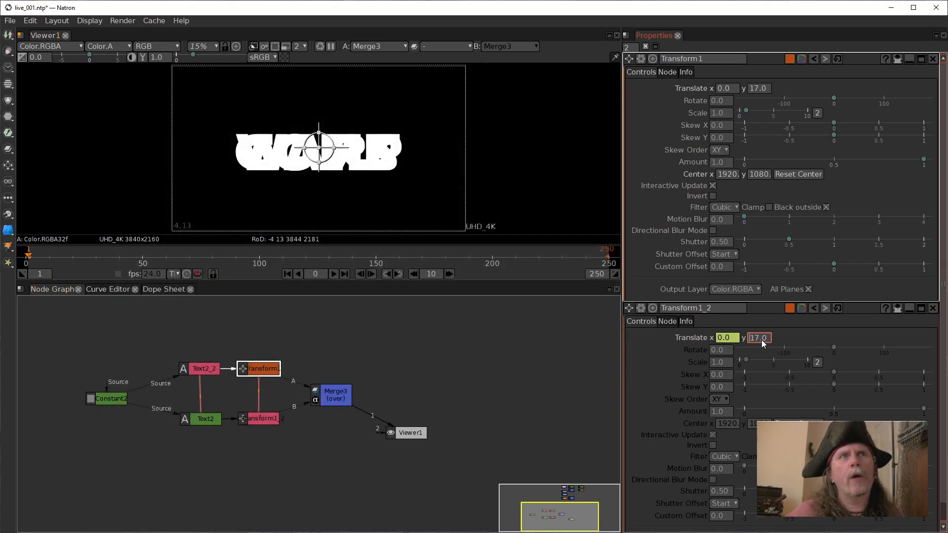
pyautogui.rightClick(761, 339)
pyautogui.click(810, 425)
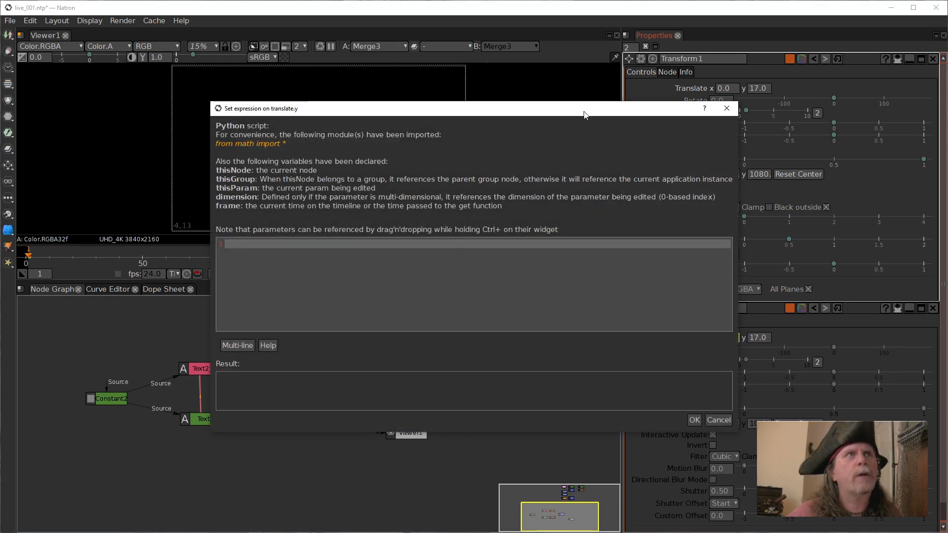
pyautogui.moveTo(588, 106); pyautogui.dragTo(438, 109)
pyautogui.moveTo(768, 88); pyautogui.dragTo(261, 249)
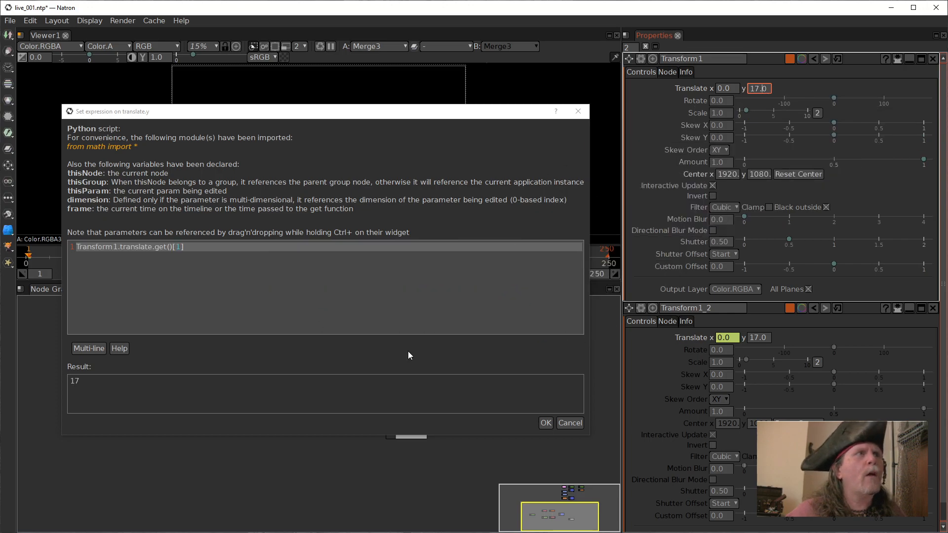
pyautogui.click(545, 423)
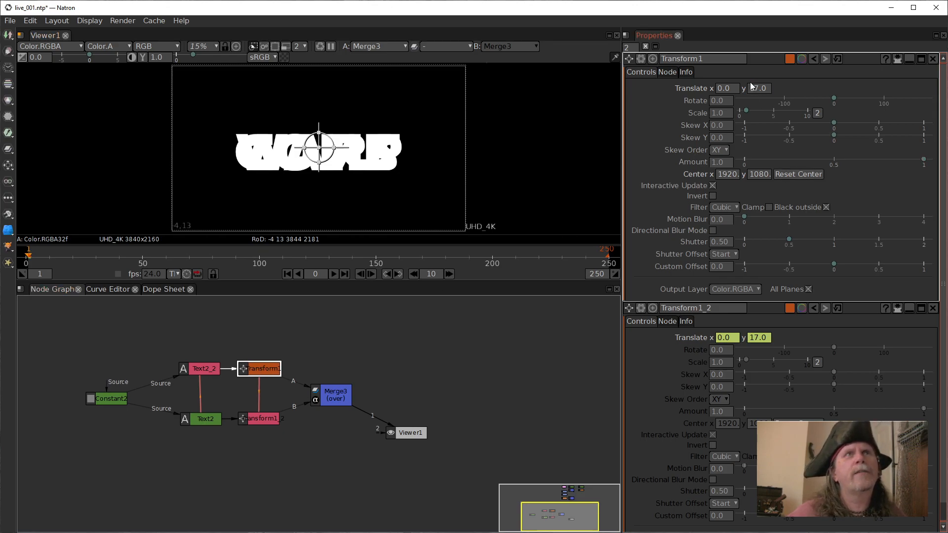
# Raise Transform1's Y translation to 147 so that both text lines move up together.
pyautogui.scroll(11, 751, 89)
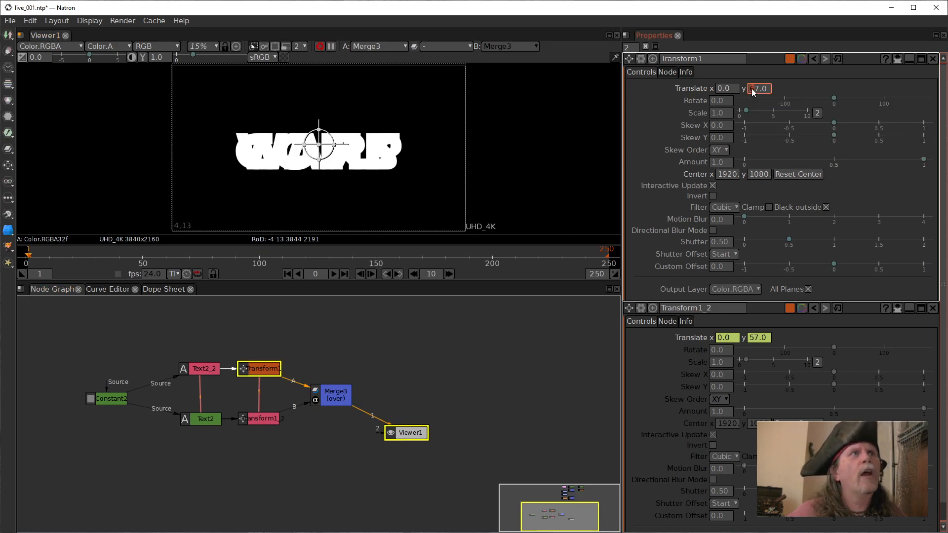
pyautogui.scroll(-8, 753, 90)
pyautogui.scroll(8, 753, 91)
pyautogui.scroll(2, 754, 91)
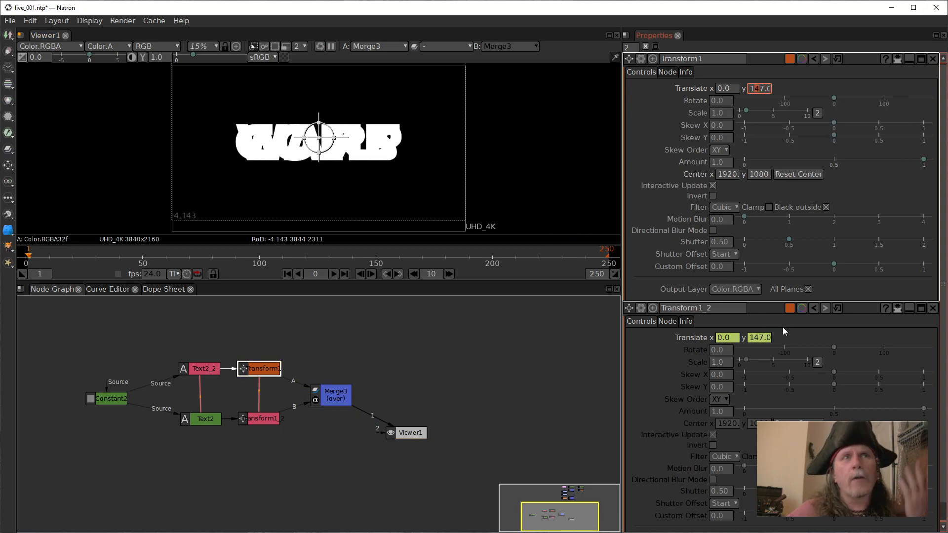
# Change the expression on Transform1_2's Y translation to Transform1.translate.get()[1]*-1.
pyautogui.rightClick(759, 341)
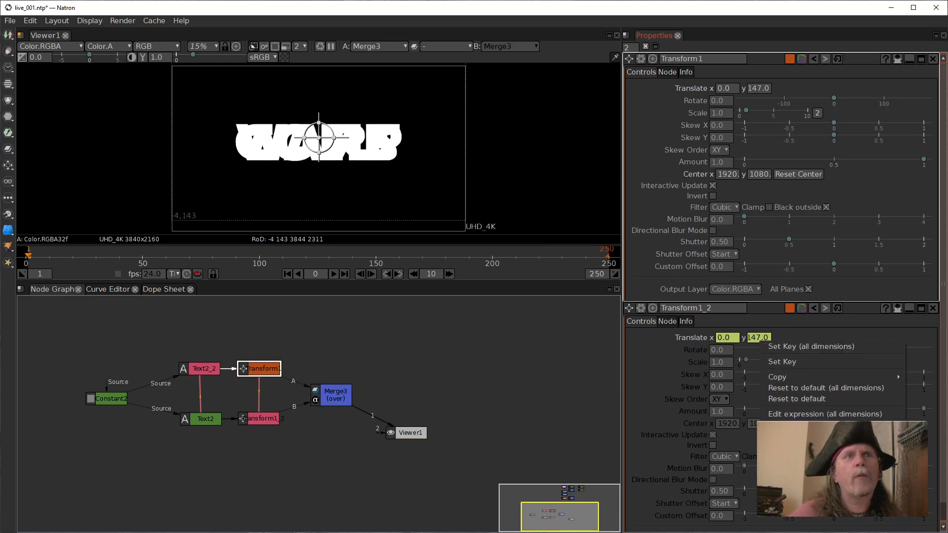
pyautogui.click(799, 428)
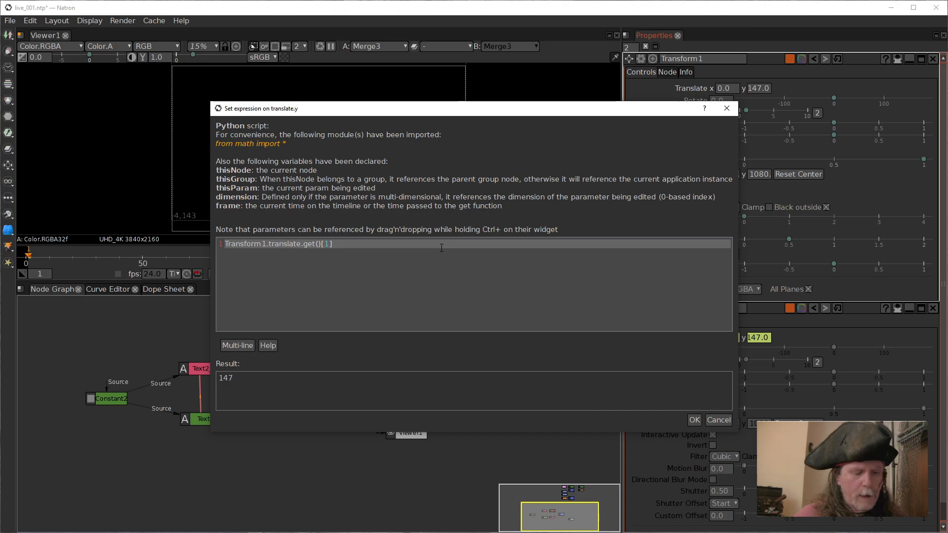
pyautogui.write('*-`')
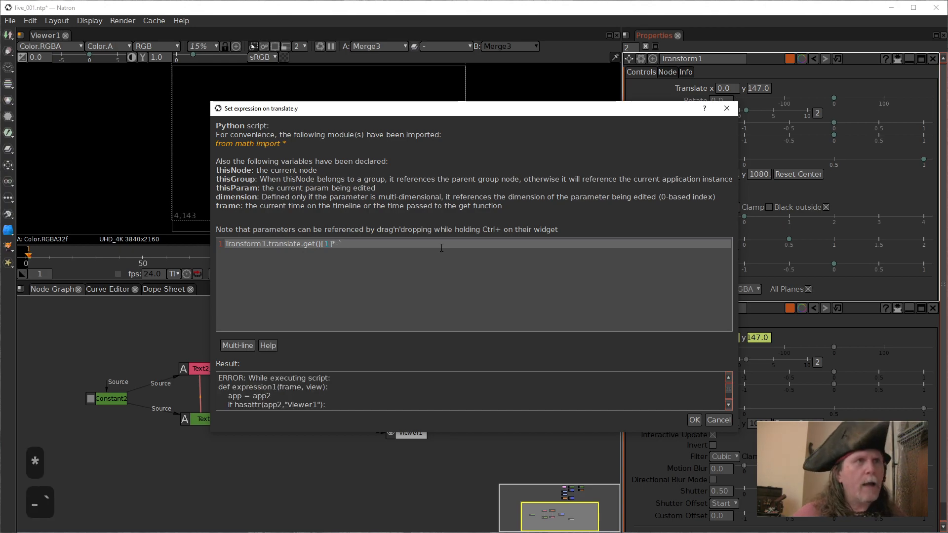
pyautogui.press('BackSpace')
pyautogui.write('1')
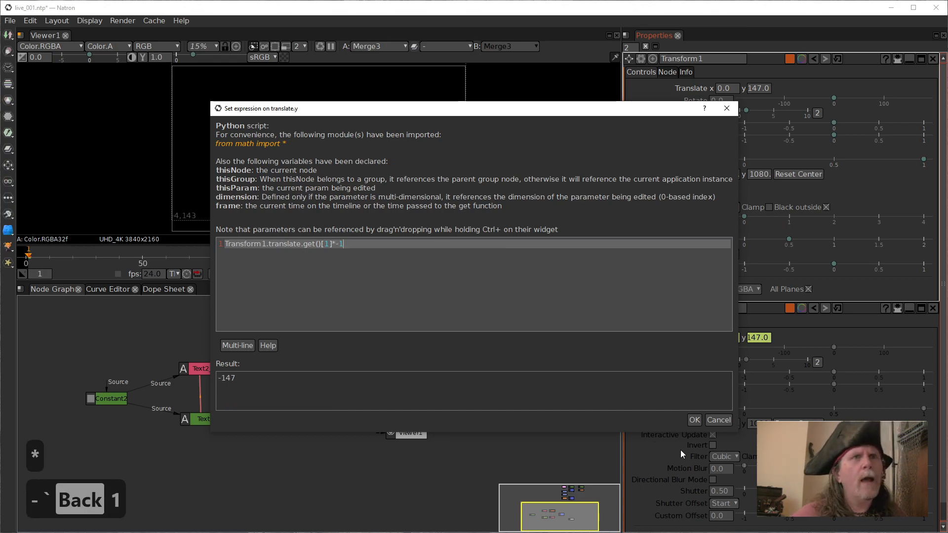
pyautogui.click(694, 420)
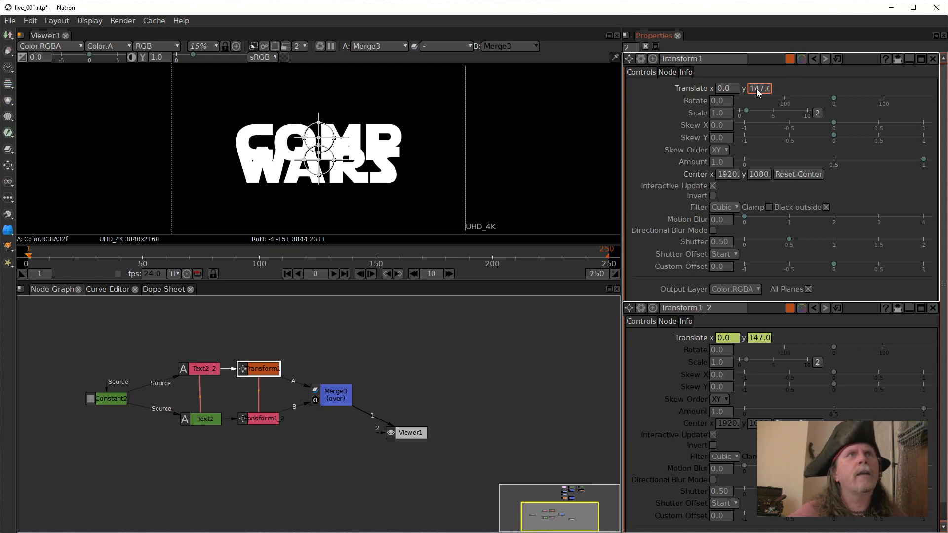
# Raise Transform1's Y translation to 267 and spread Merge3 and Viewer1 apart in the node graph.
pyautogui.scroll(11, 756, 89)
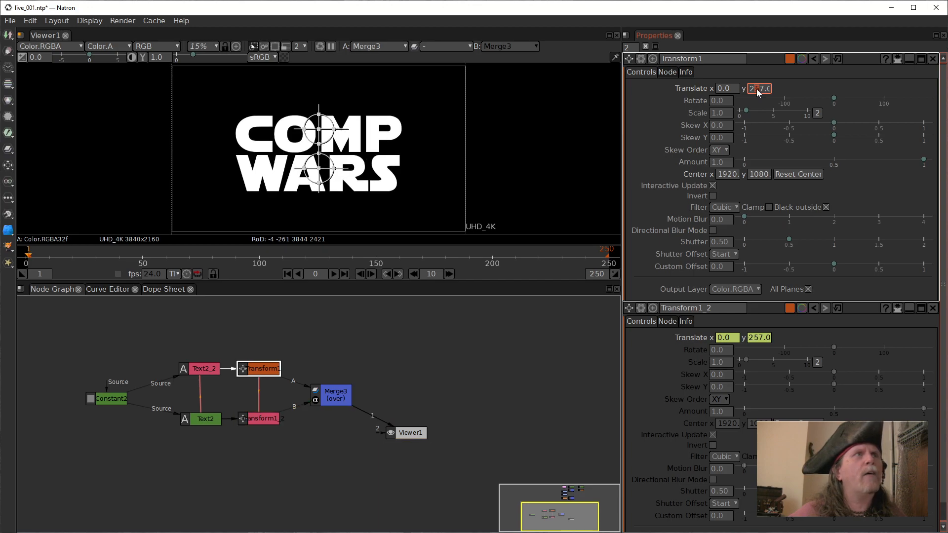
pyautogui.scroll(1, 756, 89)
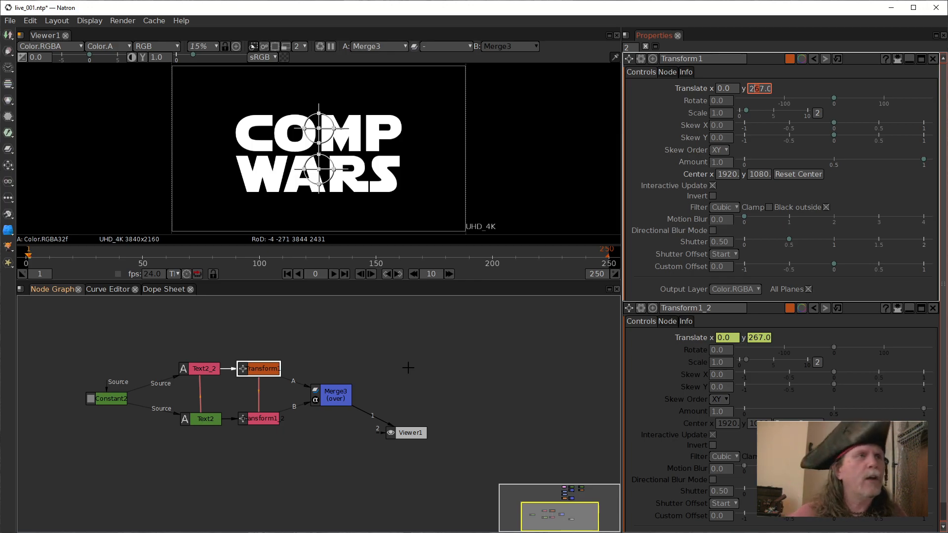
pyautogui.moveTo(349, 397); pyautogui.dragTo(339, 394)
pyautogui.moveTo(410, 433); pyautogui.dragTo(481, 403)
pyautogui.moveTo(316, 400); pyautogui.dragTo(297, 398)
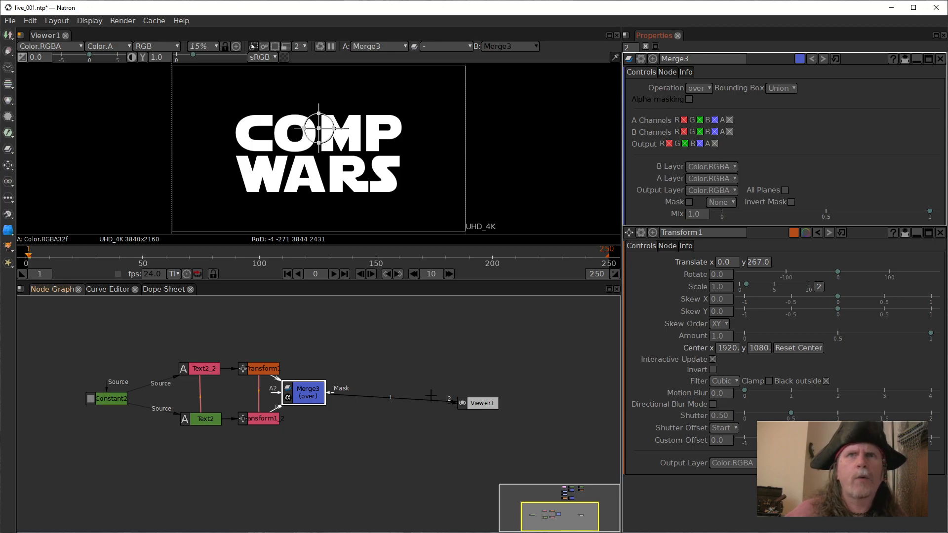
# Add an ErodeSmooth node after Merge3 and place it between Merge3 and Viewer1.
pyautogui.click(308, 395)
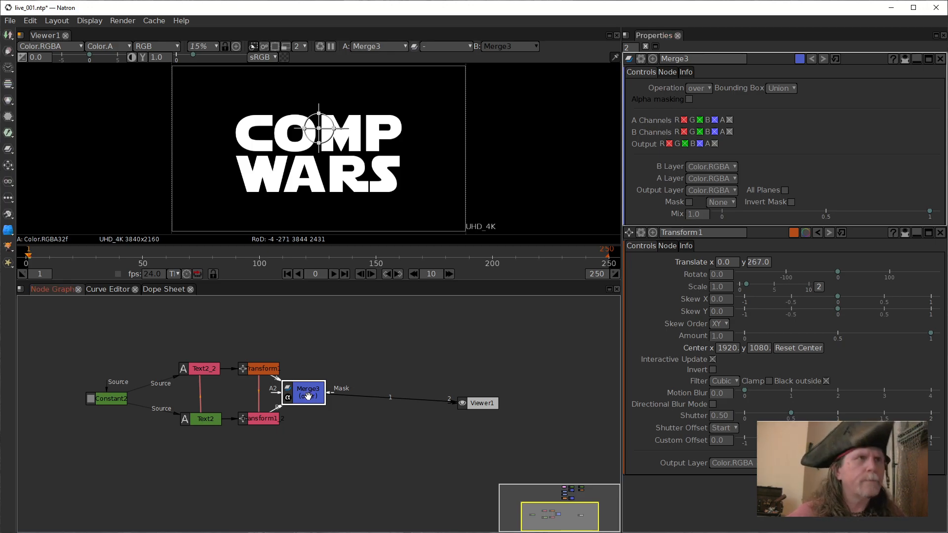
pyautogui.press('Tab')
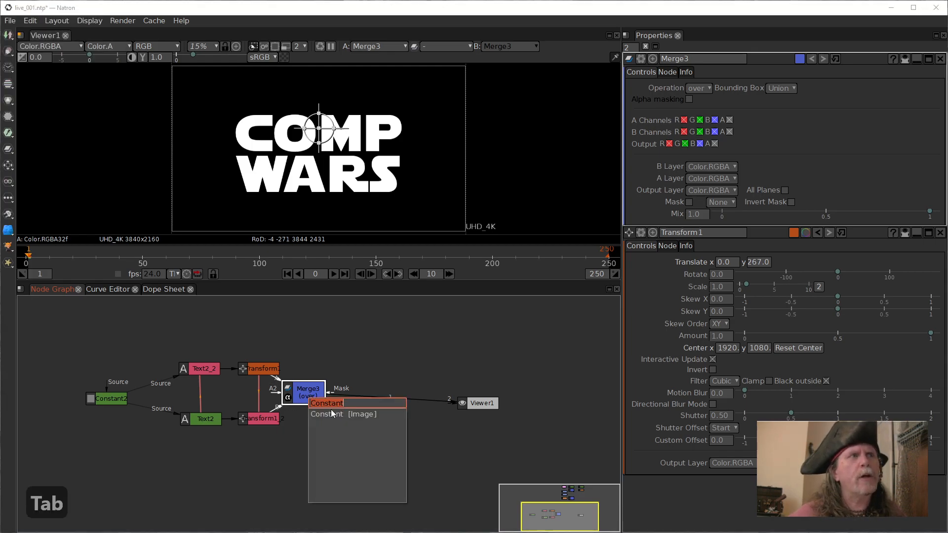
pyautogui.write('erod')
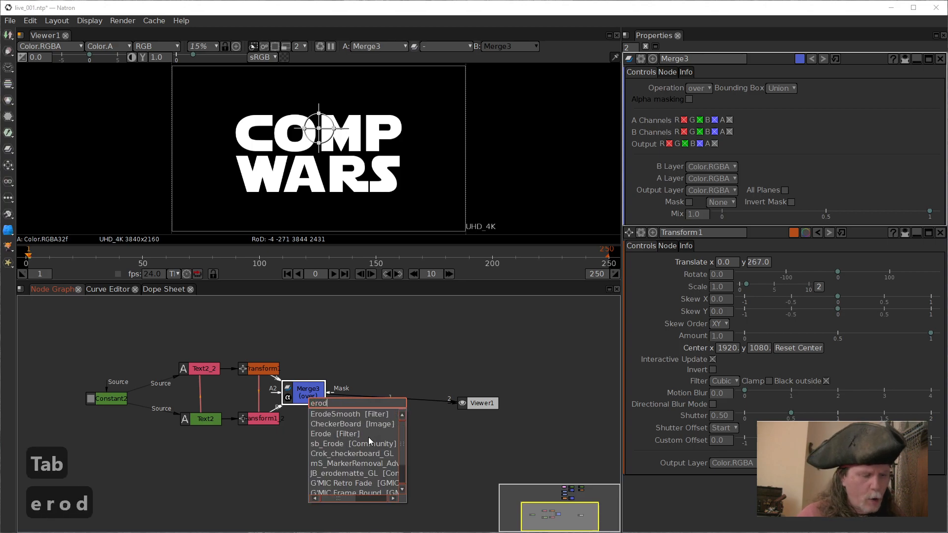
pyautogui.click(336, 416)
pyautogui.moveTo(302, 415); pyautogui.dragTo(366, 387)
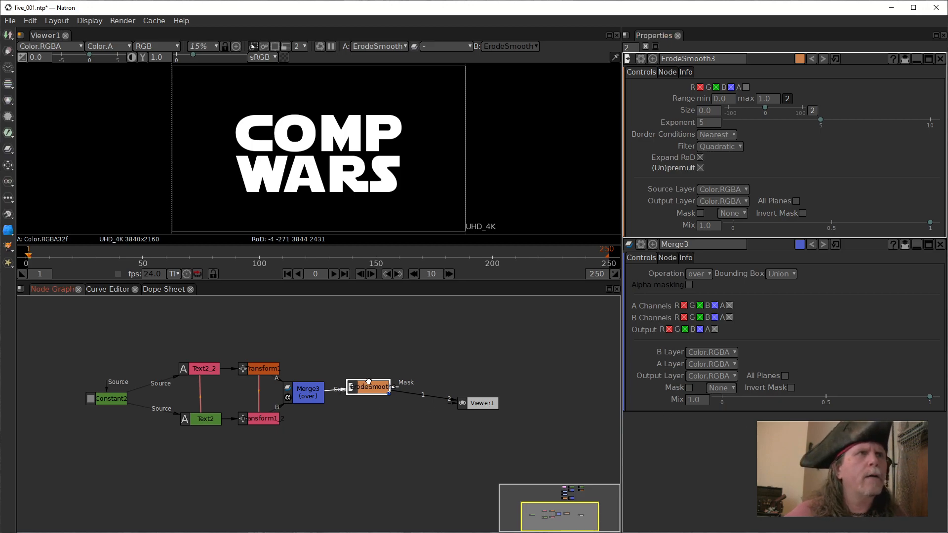
pyautogui.moveTo(366, 384); pyautogui.dragTo(385, 372)
pyautogui.doubleClick(711, 113)
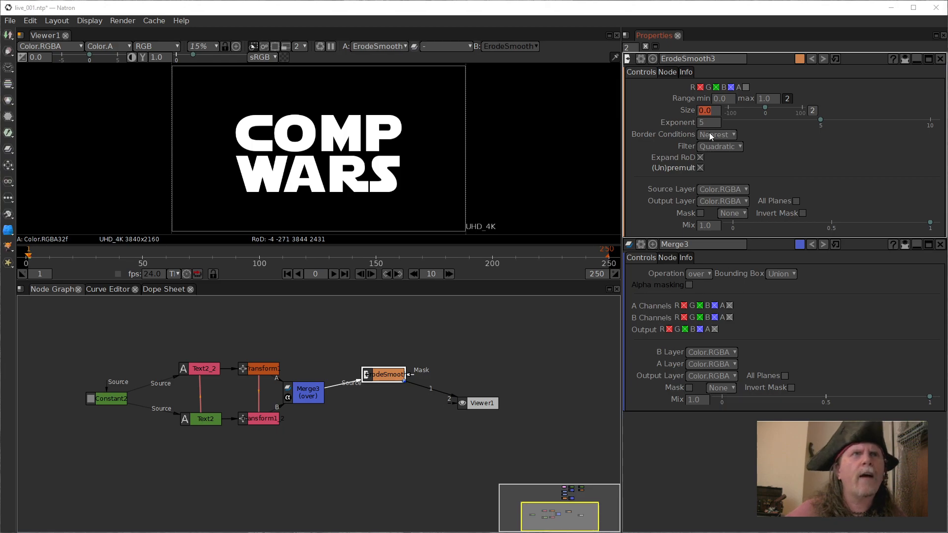
pyautogui.click(722, 99)
pyautogui.doubleClick(722, 101)
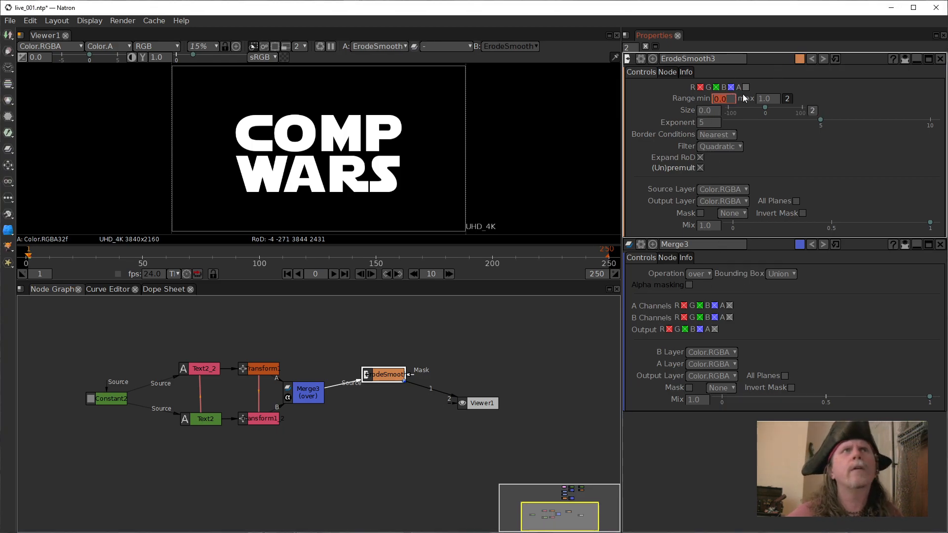
pyautogui.write('1.5')
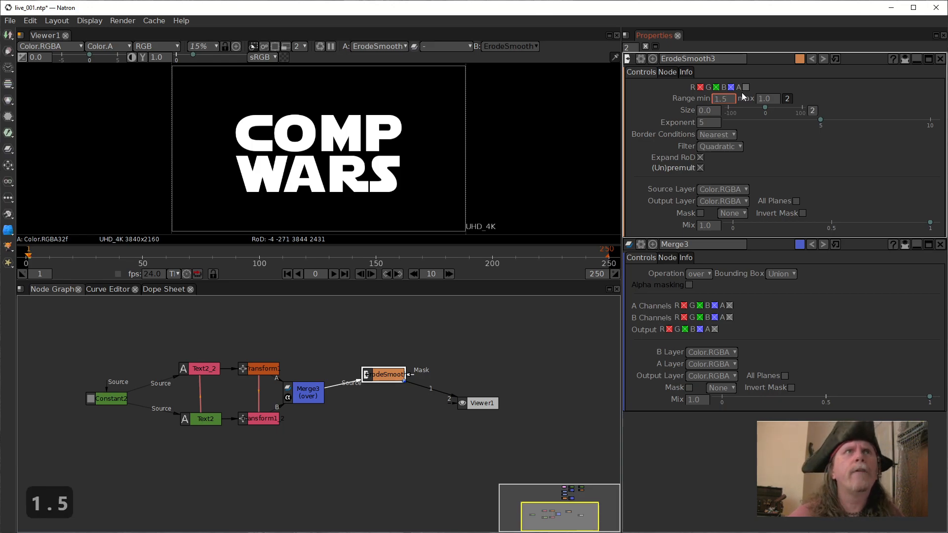
pyautogui.click(772, 99)
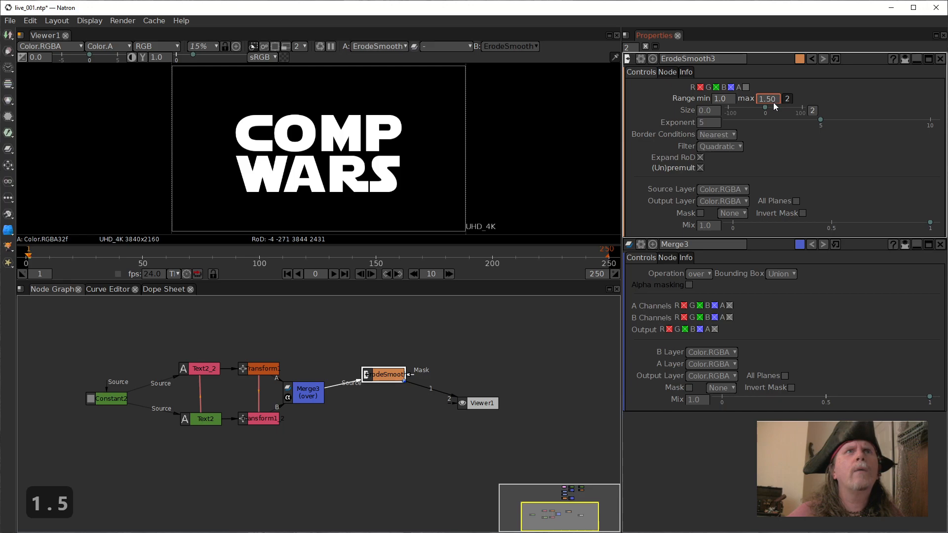
pyautogui.rightClick(724, 102)
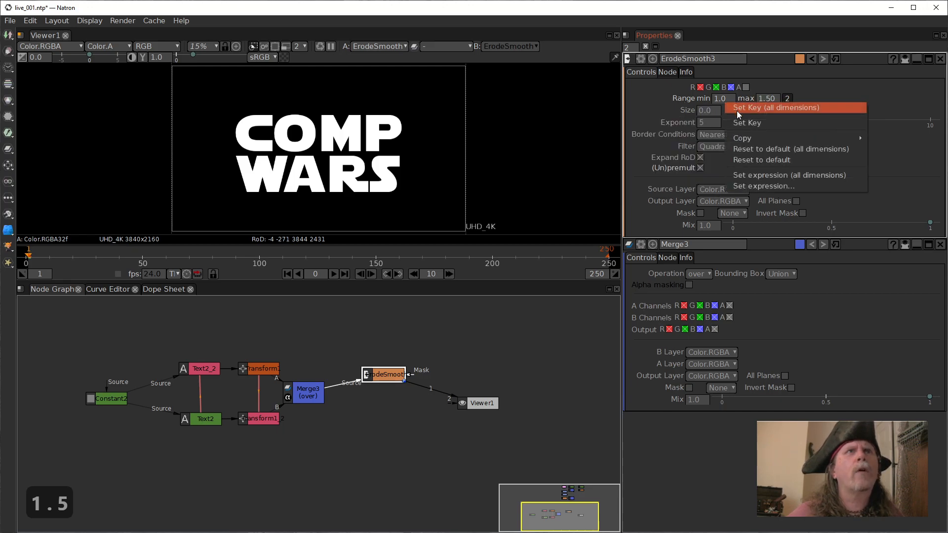
pyautogui.click(787, 151)
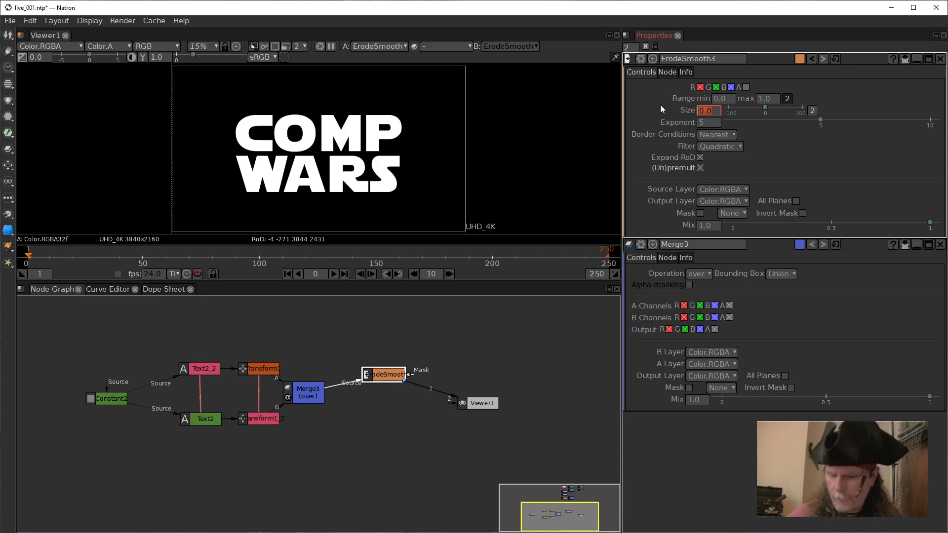
# Set ErodeSmooth3's Size to 1.5 and Exponent to 1, and inspect the letter edges of WARS up close.
pyautogui.write('1.5')
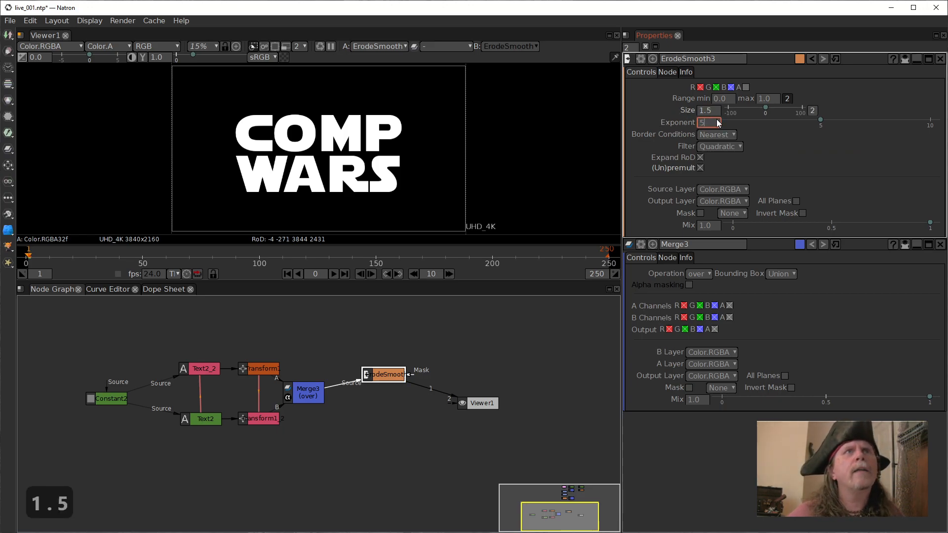
pyautogui.write('1')
pyautogui.press('Return')
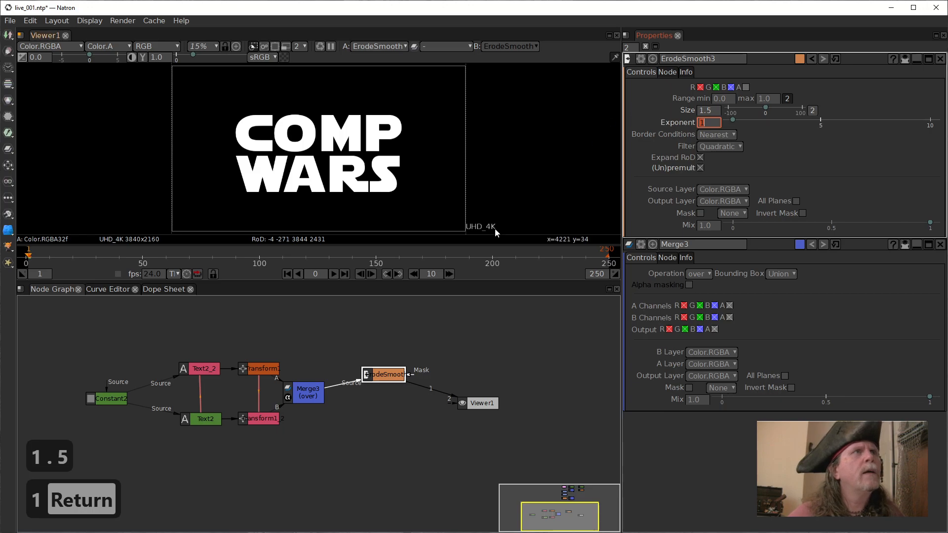
pyautogui.scroll(5, 324, 200)
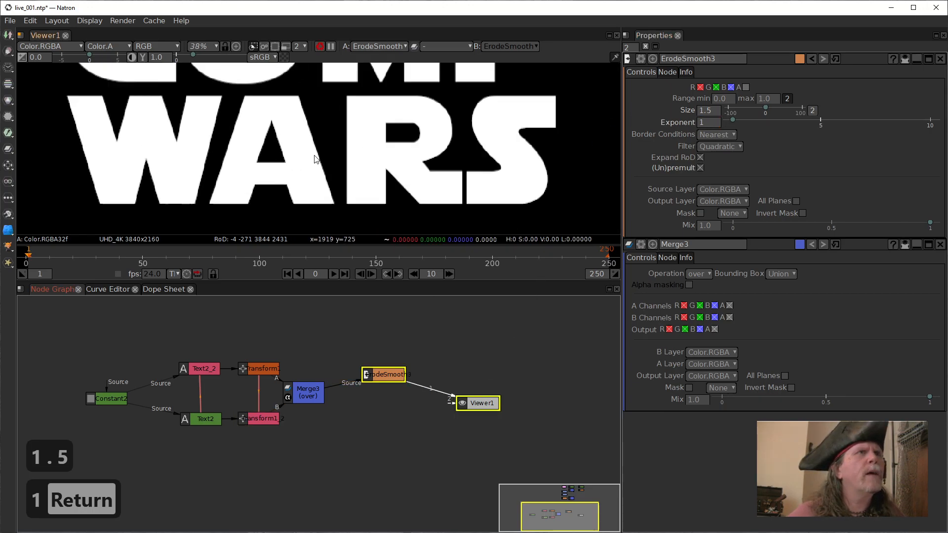
pyautogui.scroll(2, 248, 173)
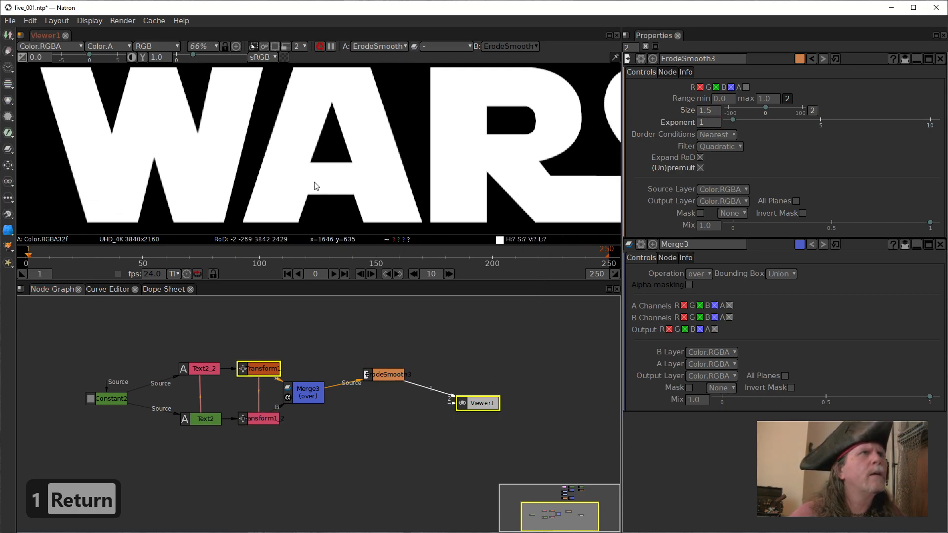
# Try the Quasi-Gaussian filter on ErodeSmooth3, compare the letter edges up close, and return the filter to Quadratic.
pyautogui.click(385, 377)
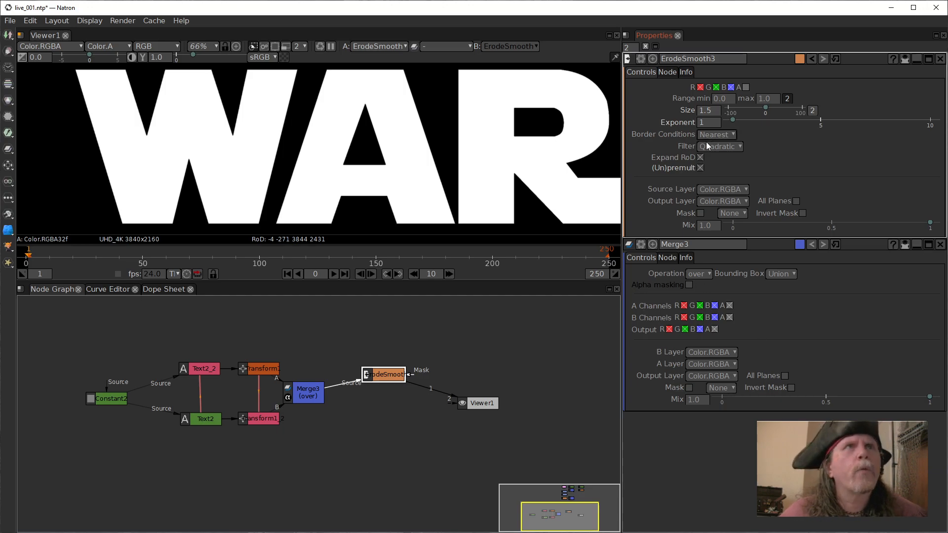
pyautogui.click(739, 150)
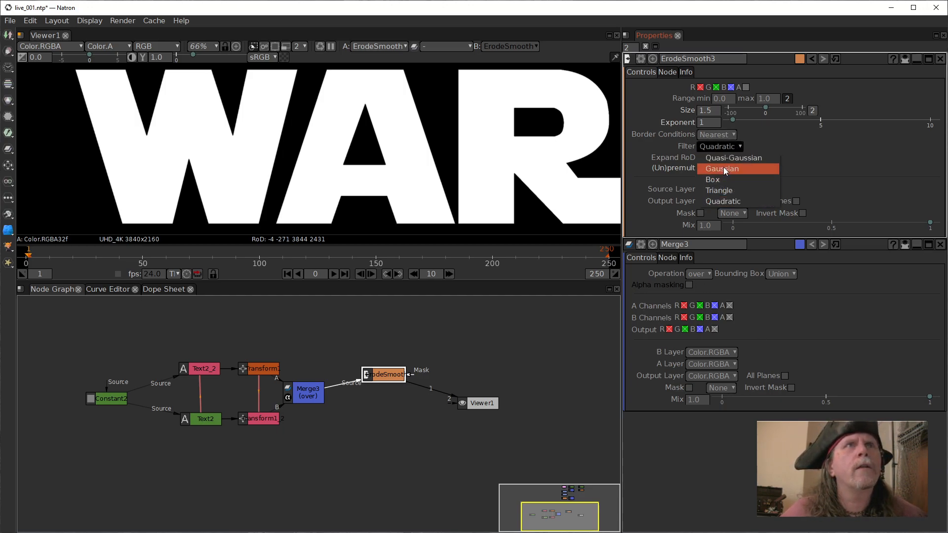
pyautogui.click(722, 157)
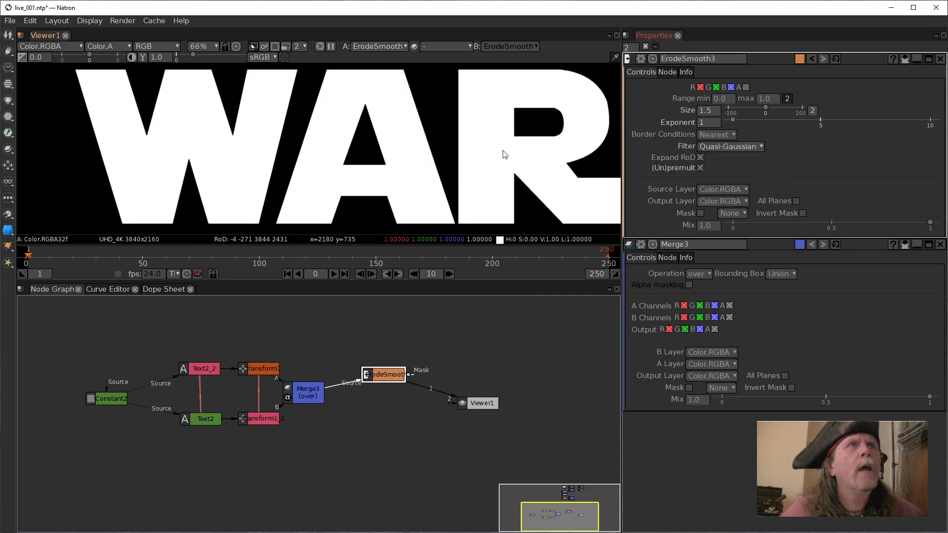
pyautogui.scroll(15, 491, 156)
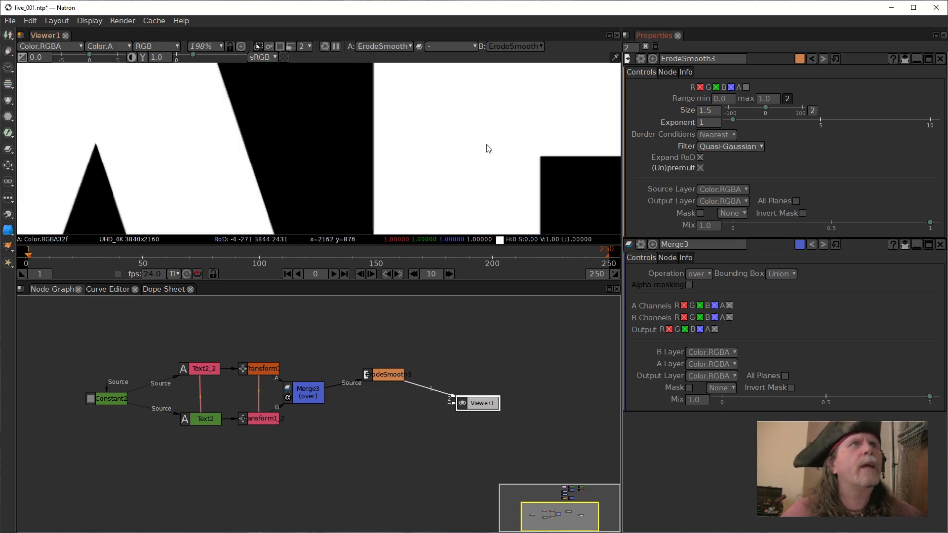
pyautogui.scroll(7, 430, 206)
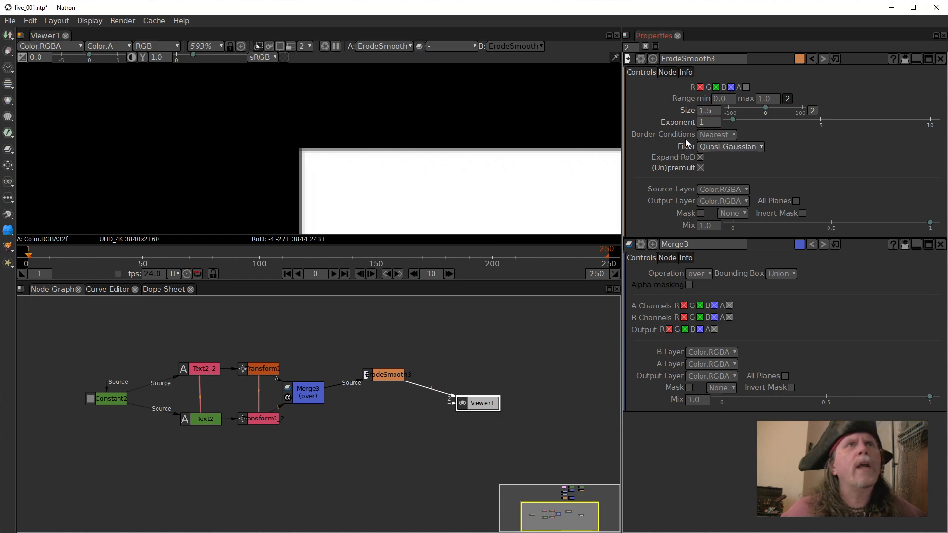
pyautogui.click(720, 148)
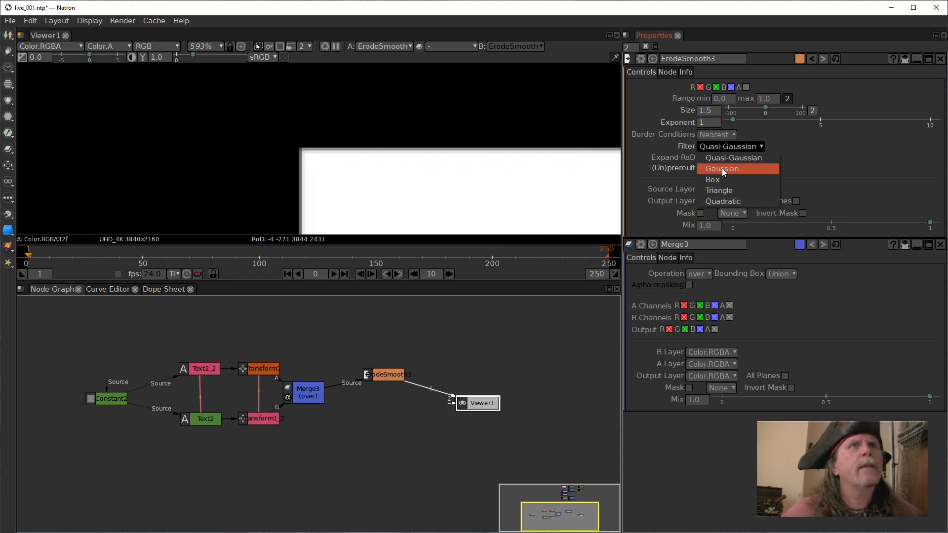
pyautogui.click(718, 201)
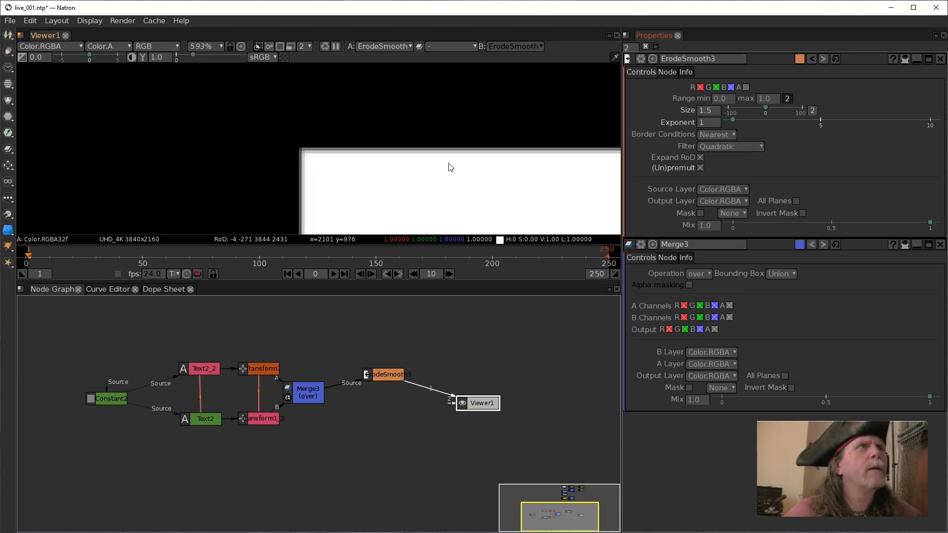
pyautogui.doubleClick(714, 113)
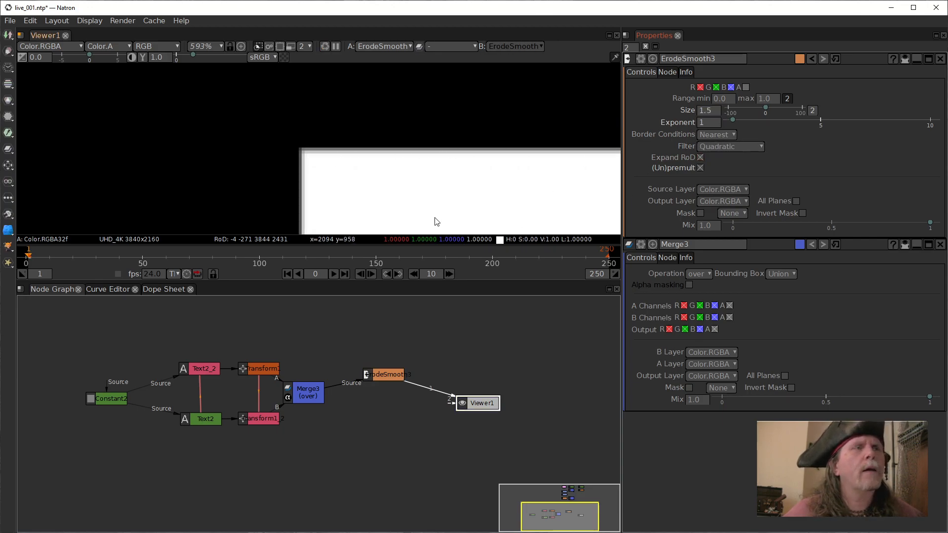
# Add a Merge node after ErodeSmooth3 and arrange it between ErodeSmooth3 and Viewer1, with ErodeSmooth3 feeding its B input.
pyautogui.moveTo(382, 373)
pyautogui.mouseDown()
pyautogui.moveTo(387, 359)
pyautogui.moveTo(388, 369)
pyautogui.mouseUp()
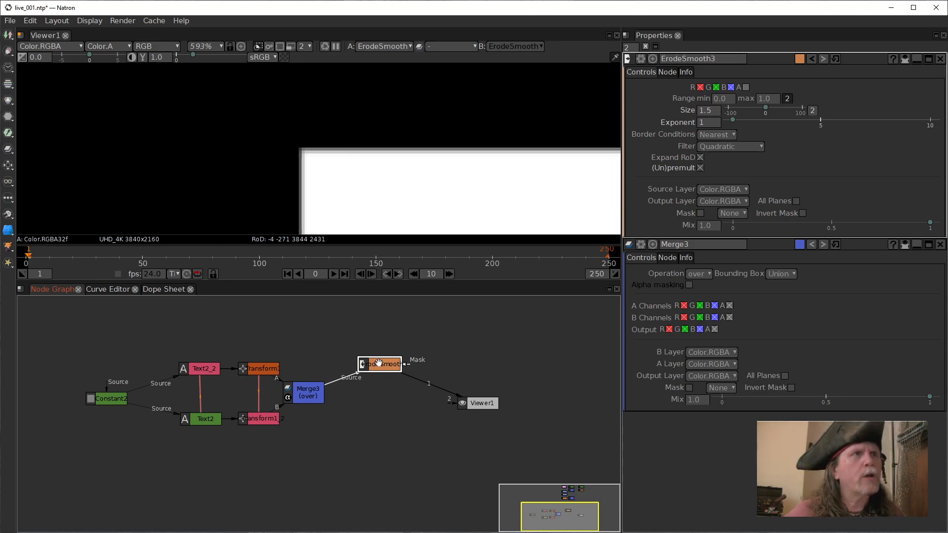
pyautogui.press('m')
pyautogui.moveTo(381, 403); pyautogui.dragTo(406, 391)
pyautogui.moveTo(448, 363); pyautogui.dragTo(491, 329)
pyautogui.moveTo(394, 368); pyautogui.dragTo(392, 370)
pyautogui.moveTo(487, 326); pyautogui.dragTo(387, 363)
pyautogui.moveTo(489, 344); pyautogui.dragTo(381, 363)
pyautogui.moveTo(472, 367); pyautogui.dragTo(468, 367)
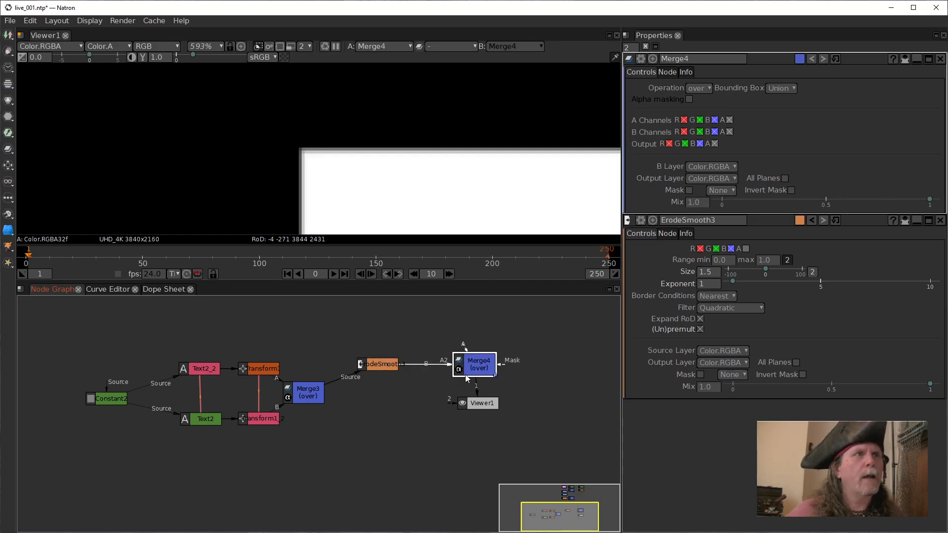
# Fit the whole title frame in the viewer and select the ErodeSmooth3 node.
pyautogui.click(370, 367)
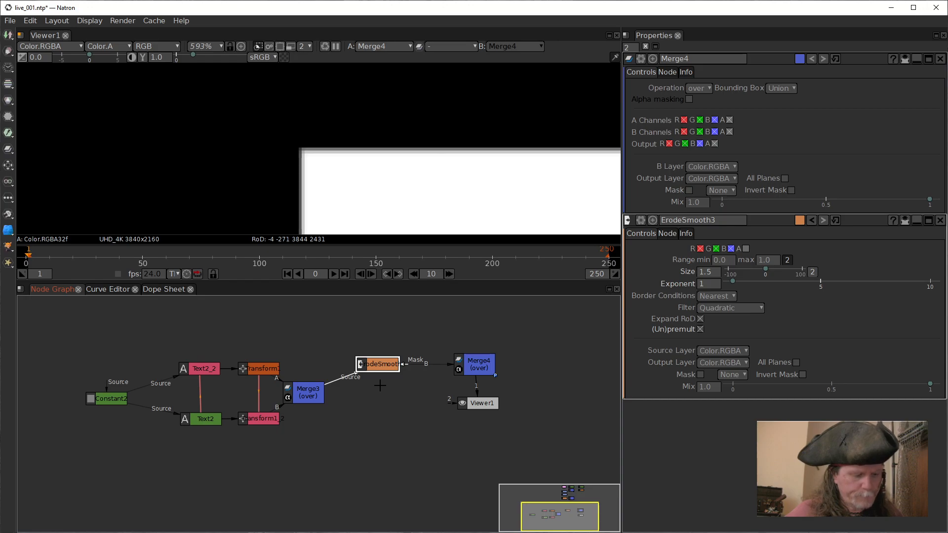
pyautogui.click(432, 189)
pyautogui.press('f')
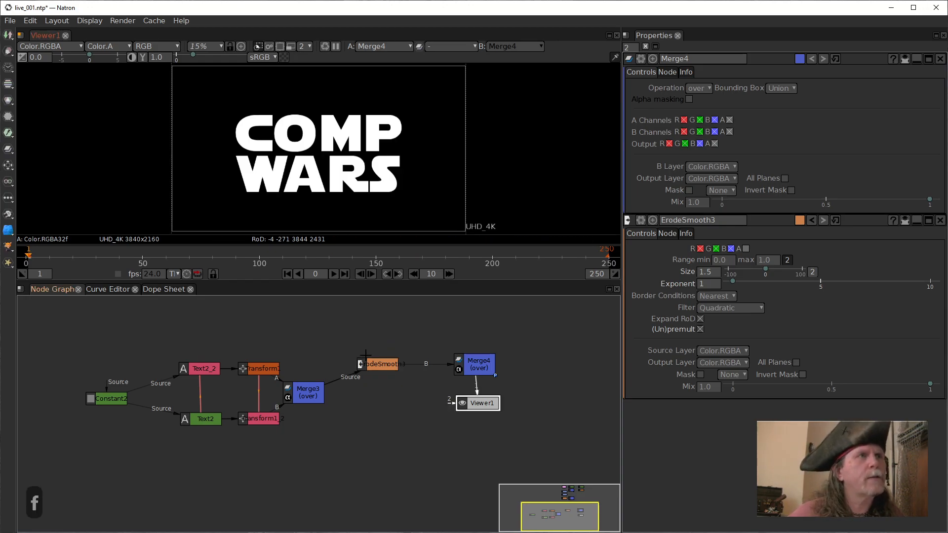
pyautogui.click(387, 357)
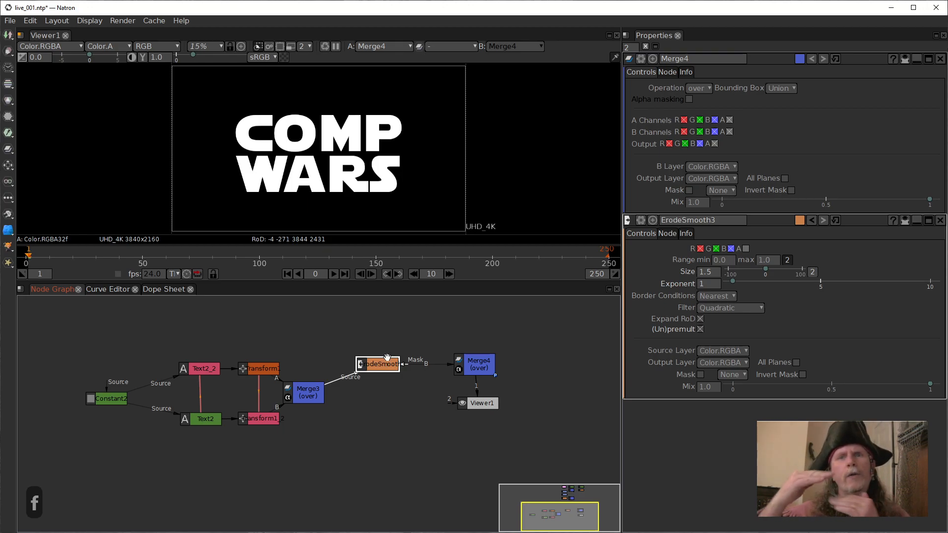
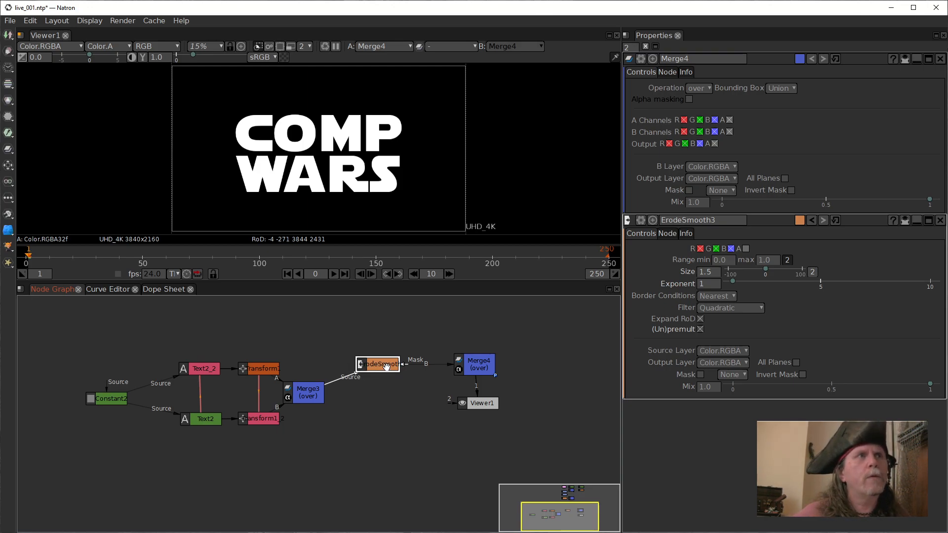
# Clone the ErodeSmooth3 node, connect the clone's Source to Merge3, and place it directly below the original.
pyautogui.click(386, 365)
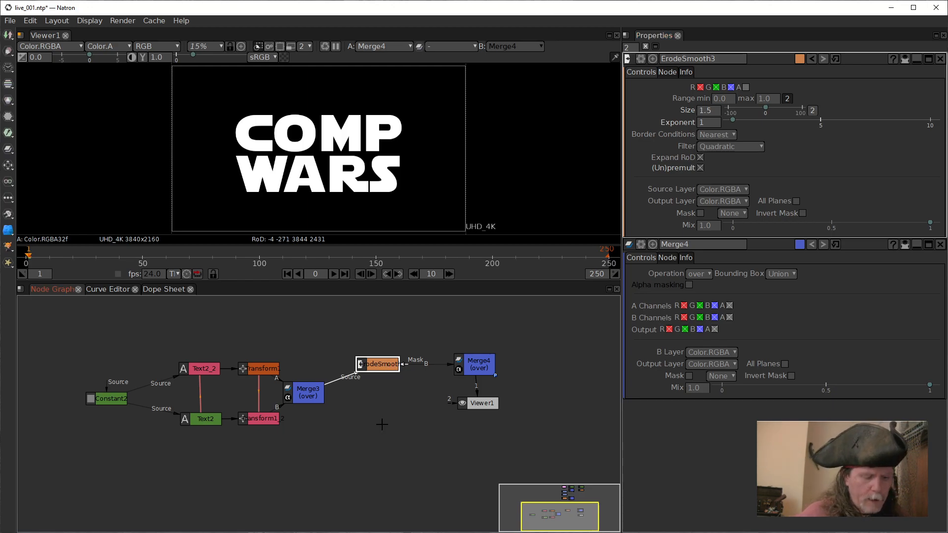
pyautogui.hotkey('alt', 'k')
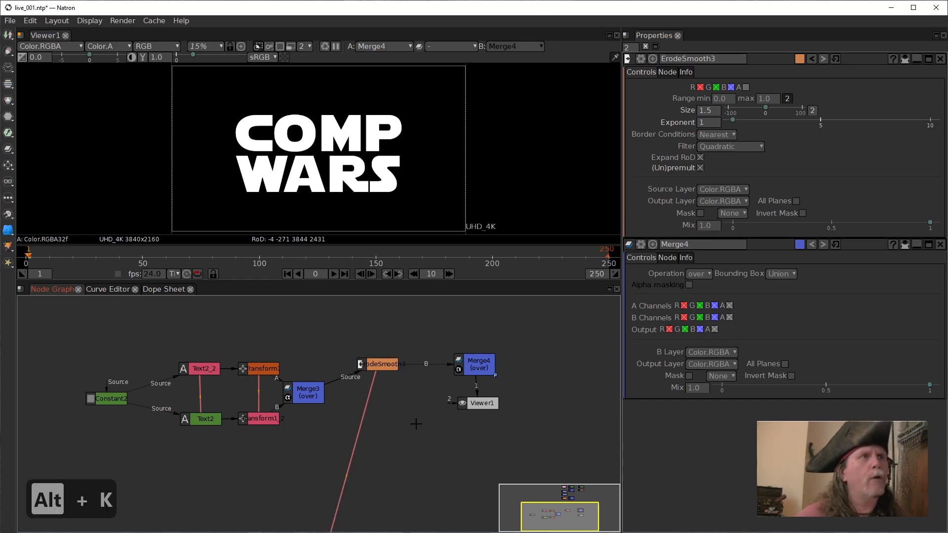
pyautogui.moveTo(287, 458); pyautogui.dragTo(357, 339)
pyautogui.moveTo(415, 329)
pyautogui.mouseDown()
pyautogui.moveTo(399, 470)
pyautogui.moveTo(340, 419)
pyautogui.moveTo(303, 420)
pyautogui.moveTo(267, 394)
pyautogui.mouseUp()
pyautogui.moveTo(310, 437); pyautogui.dragTo(342, 419)
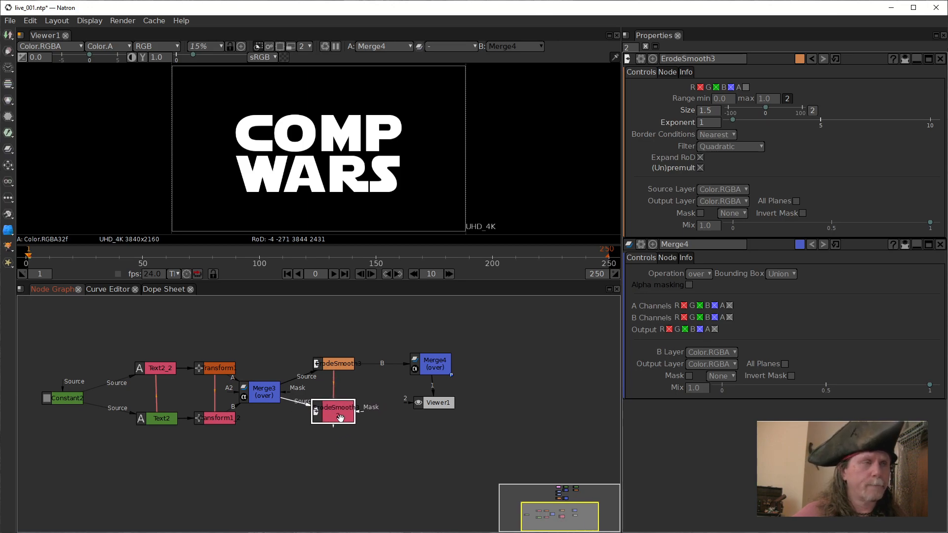
# Start an expression on both Size dimensions of the cloned ErodeSmooth that references ErodeSmooth3's Size: ErodeSmooth3.size.get()[dimension].
pyautogui.doubleClick(341, 419)
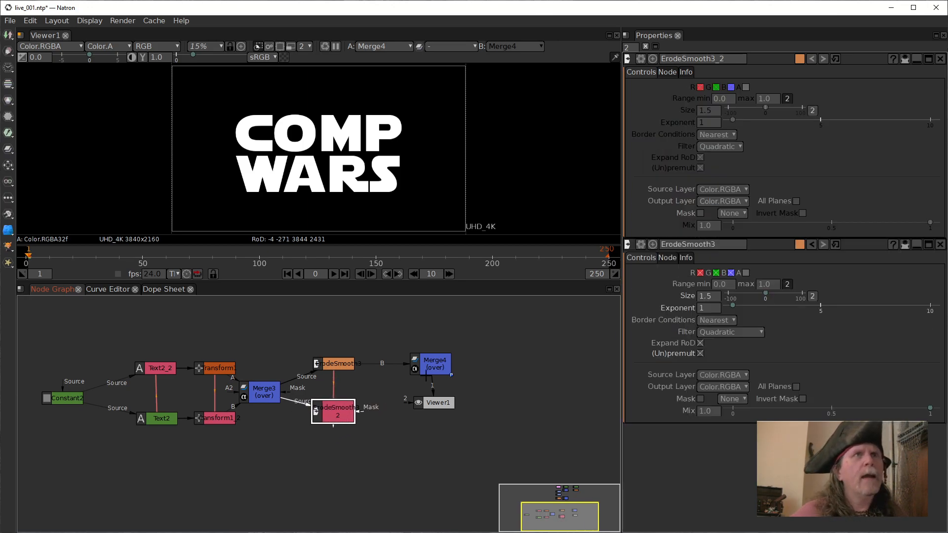
pyautogui.rightClick(702, 113)
pyautogui.click(719, 136)
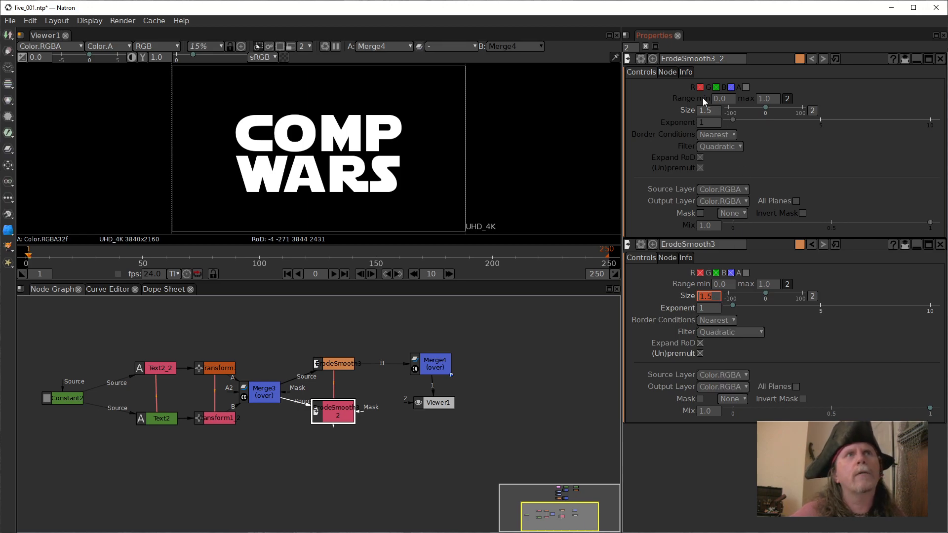
pyautogui.rightClick(707, 111)
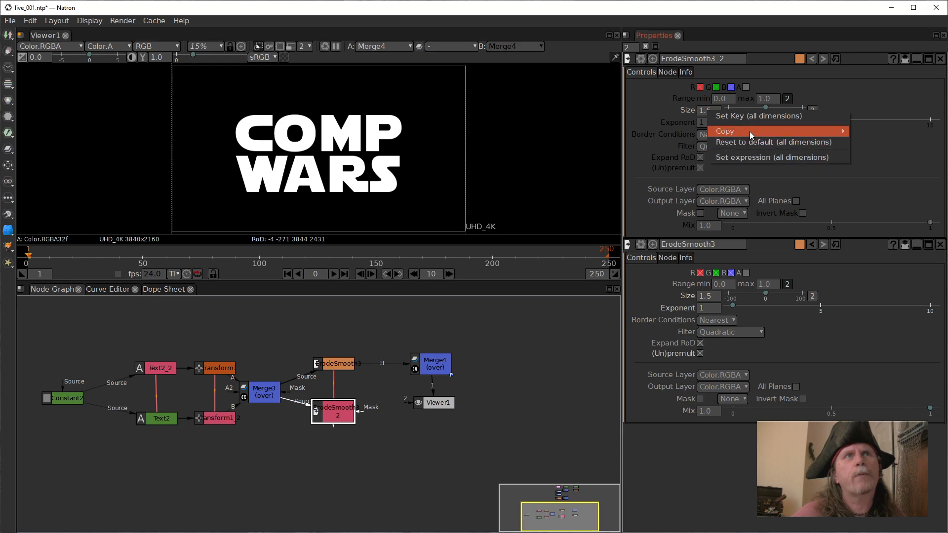
pyautogui.click(746, 157)
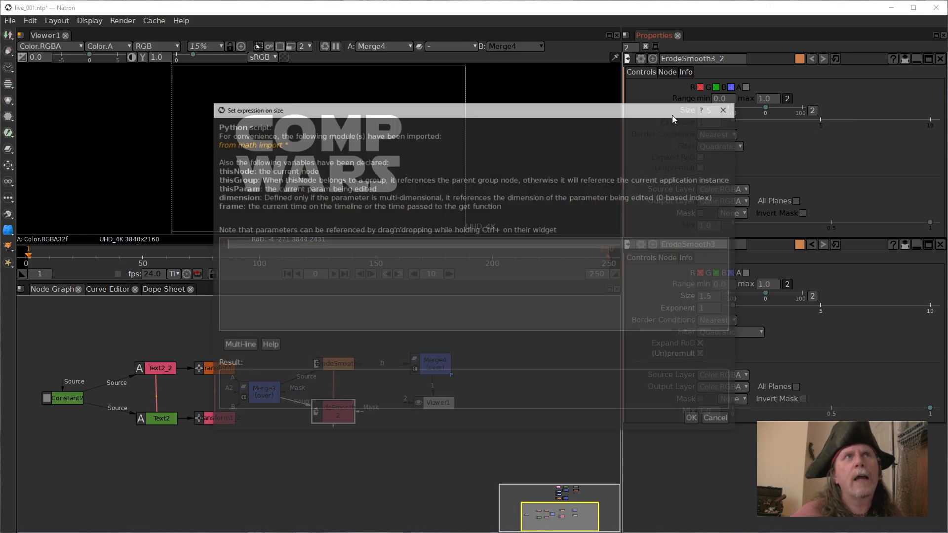
pyautogui.moveTo(433, 128); pyautogui.dragTo(430, 129)
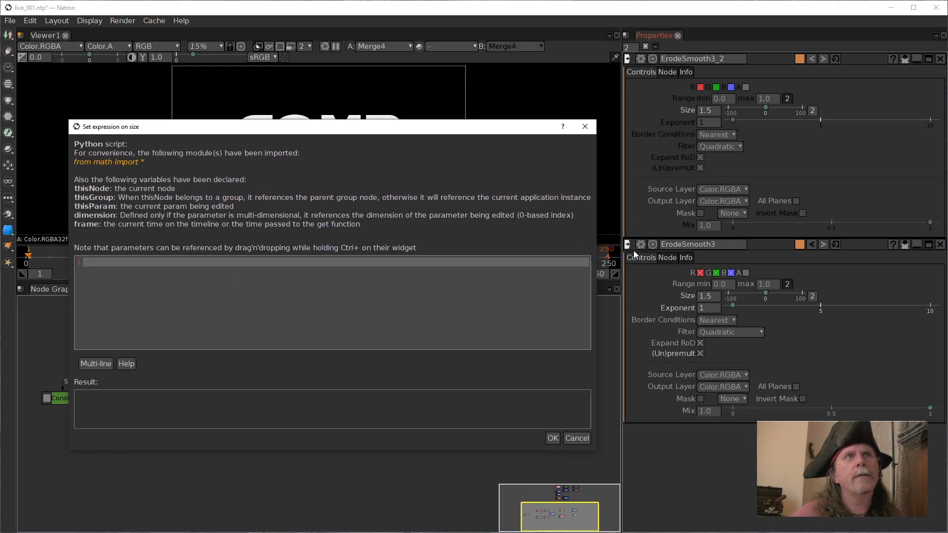
pyautogui.moveTo(705, 296); pyautogui.dragTo(297, 264)
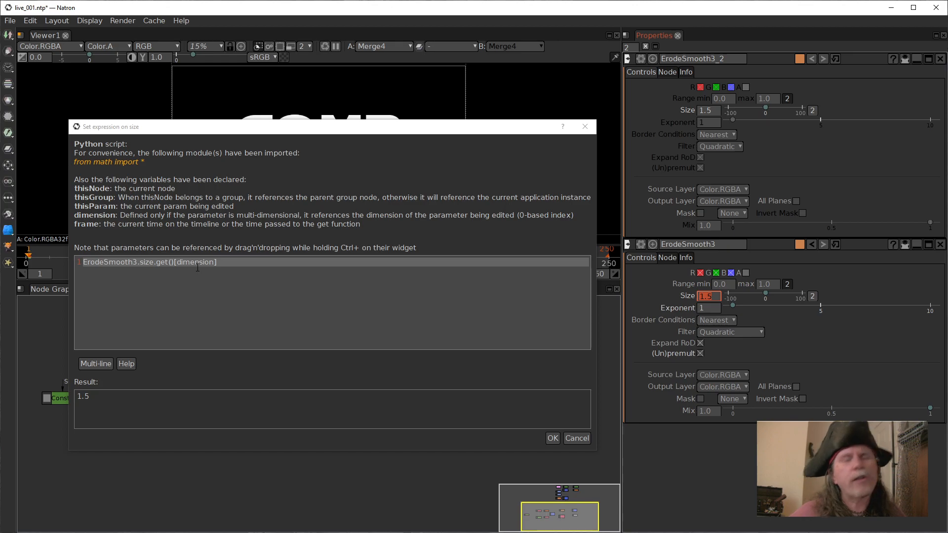
# Append *-1 to the Size expression so it negates ErodeSmooth3's Size, and apply it.
pyautogui.click(240, 264)
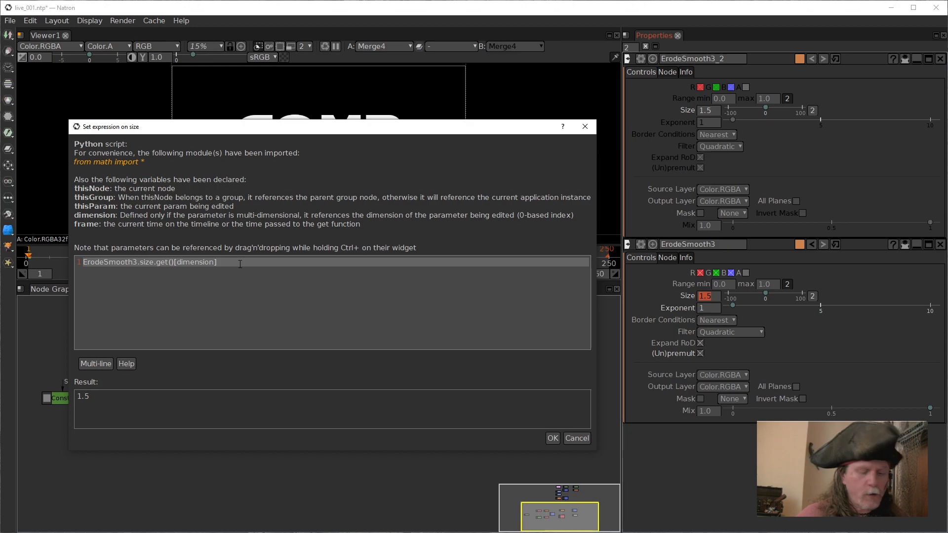
pyautogui.write('8')
pyautogui.press('BackSpace')
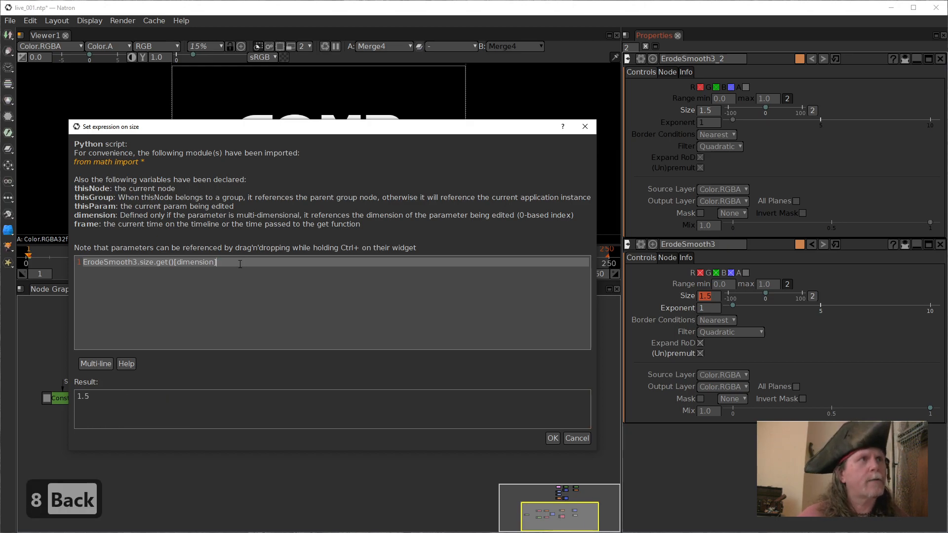
pyautogui.write('*-1')
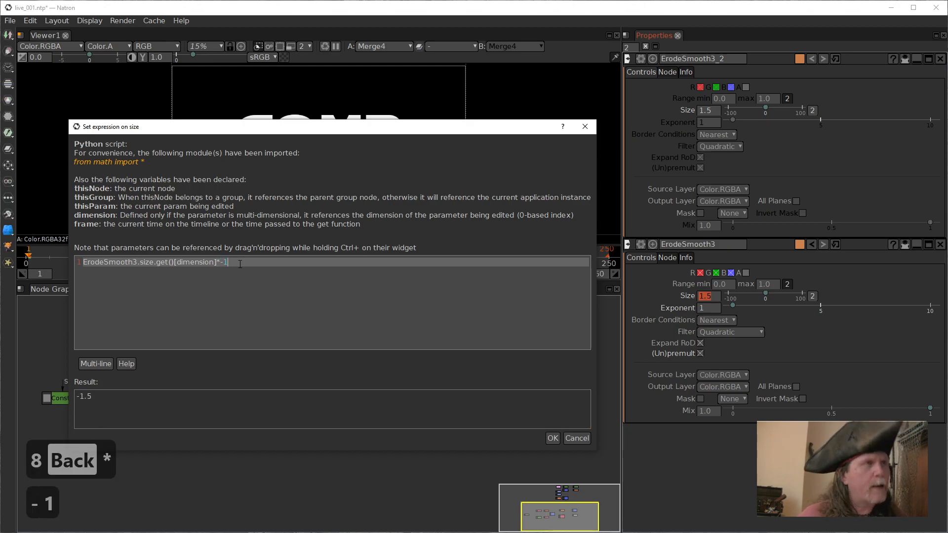
pyautogui.click(552, 438)
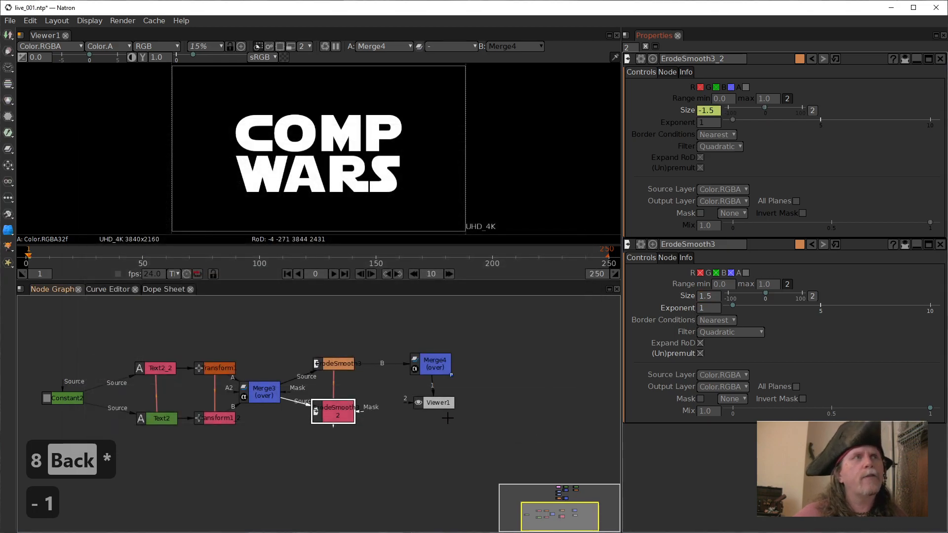
# Connect the cloned ErodeSmooth to Merge4's A input and arrange Merge4 and Viewer1 after the two ErodeSmooth nodes.
pyautogui.click(341, 365)
pyautogui.click(333, 411)
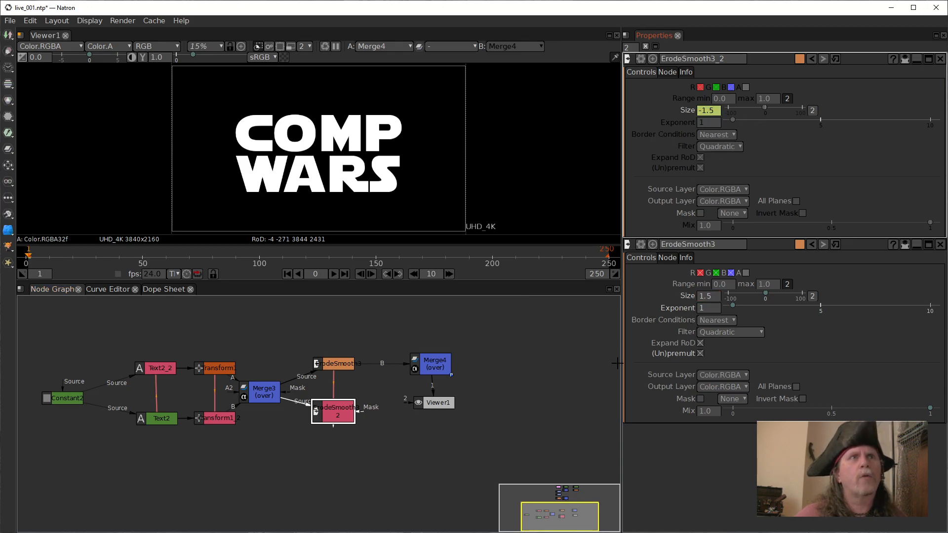
pyautogui.moveTo(427, 367); pyautogui.dragTo(343, 418)
pyautogui.moveTo(450, 404); pyautogui.dragTo(515, 430)
pyautogui.click(420, 394)
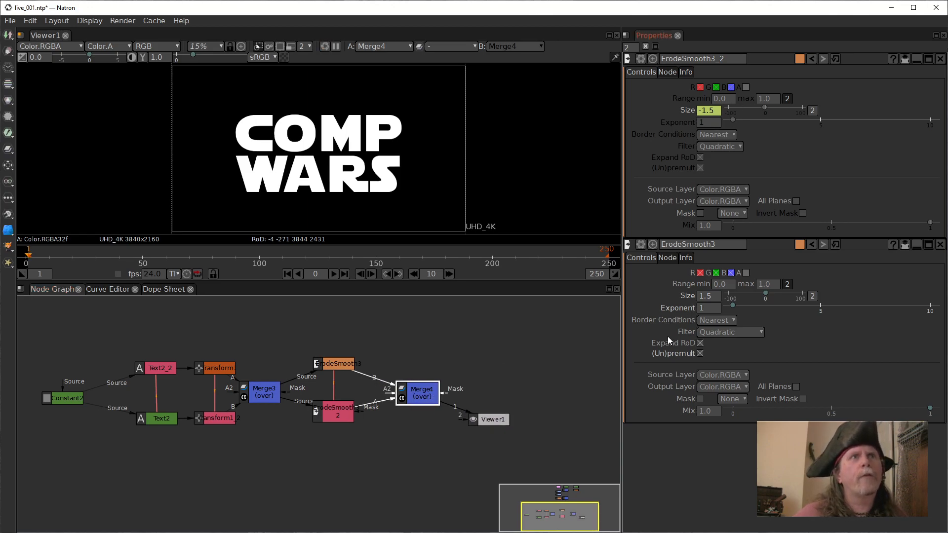
# Try the minus operation on Merge4, switch it to from, and move Viewer1 farther away from the merge.
pyautogui.doubleClick(422, 395)
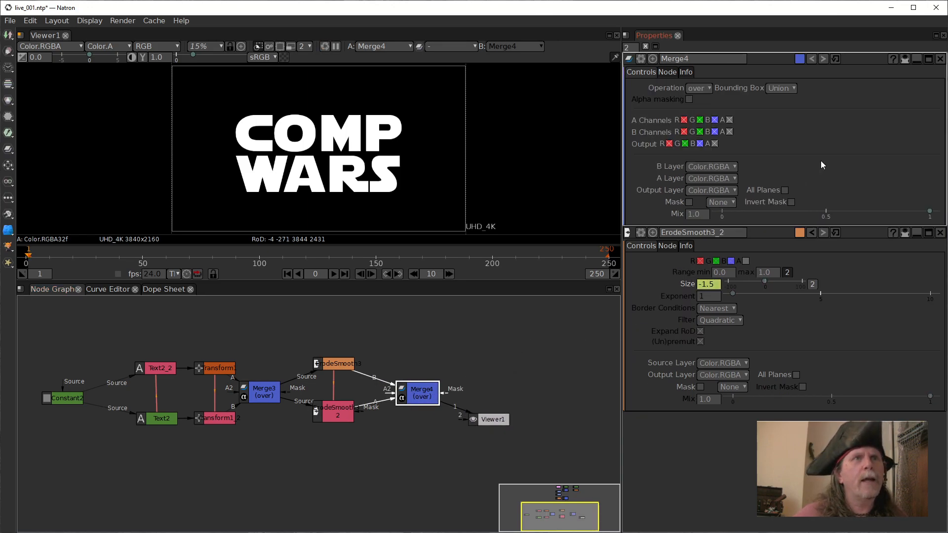
pyautogui.click(706, 90)
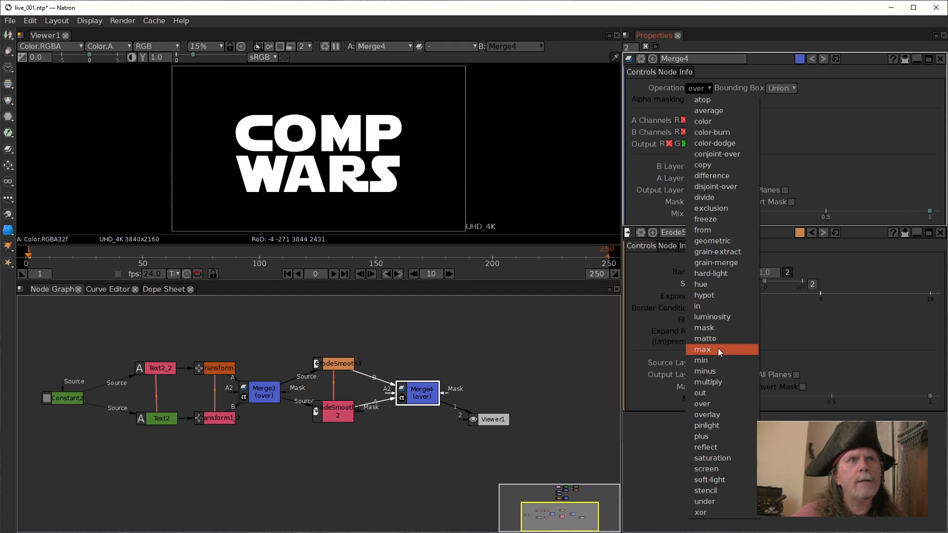
pyautogui.click(723, 373)
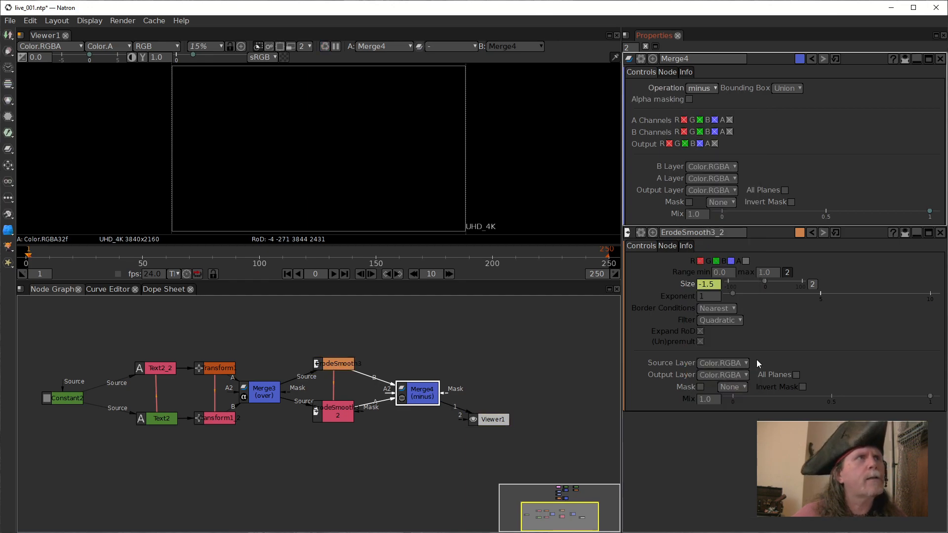
pyautogui.click(711, 92)
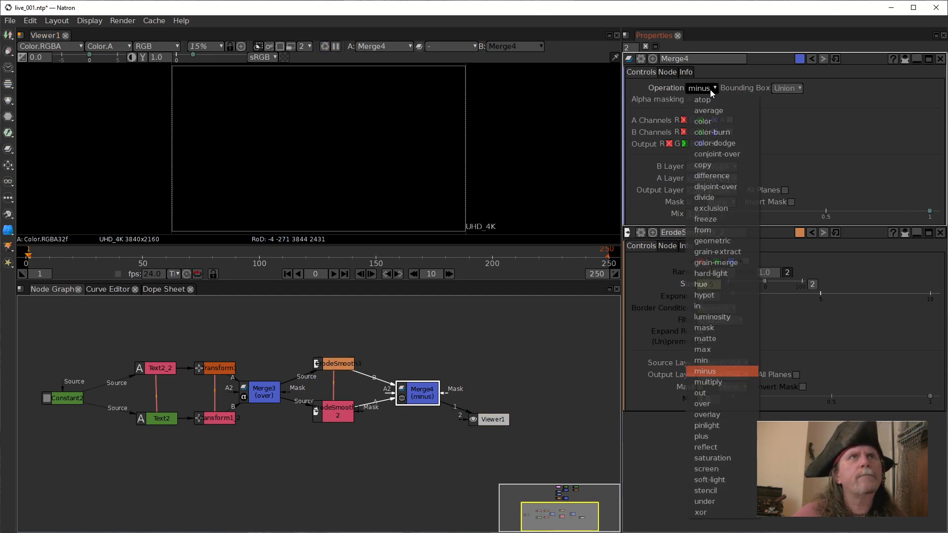
pyautogui.click(709, 229)
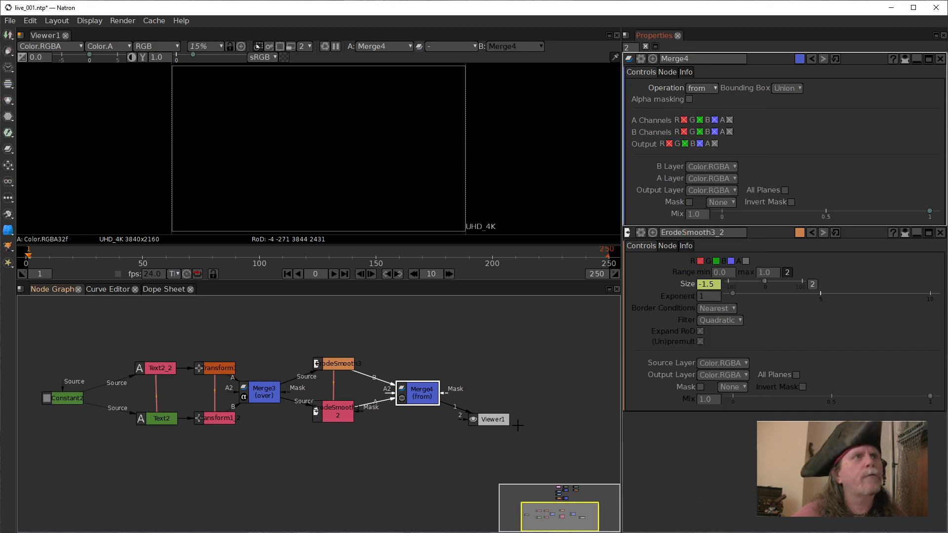
pyautogui.moveTo(488, 419); pyautogui.dragTo(528, 415)
# View the outputs of the cloned ErodeSmooth and ErodeSmooth3 in turn to check both inputs of Merge4.
pyautogui.click(419, 391)
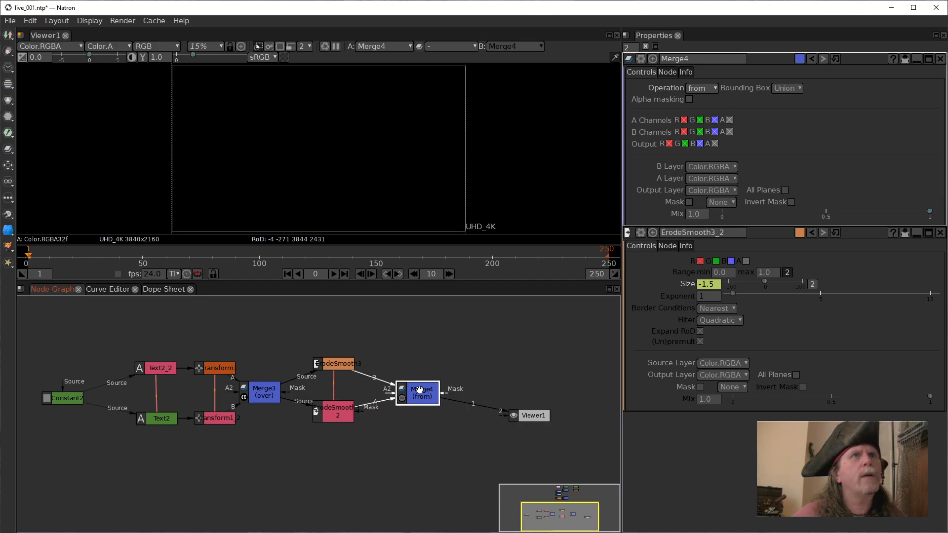
pyautogui.click(329, 403)
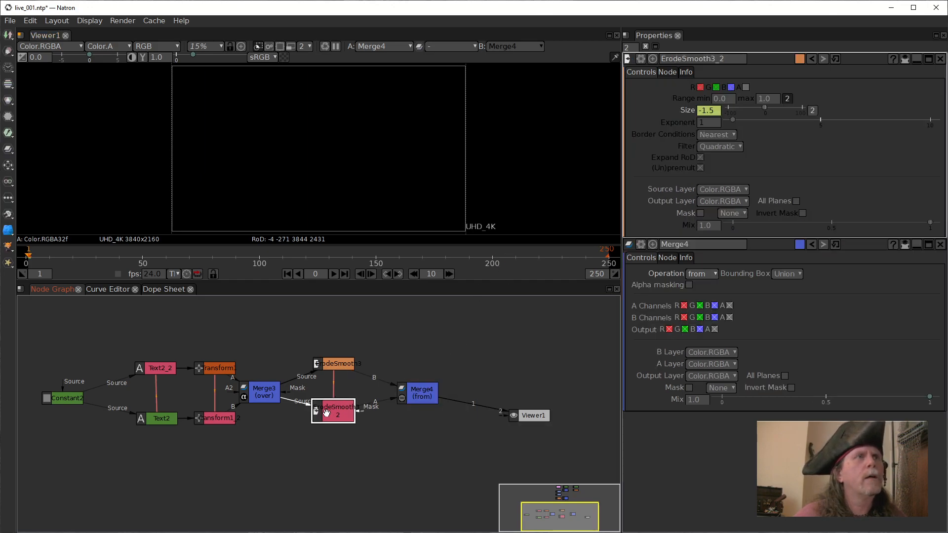
pyautogui.press('1')
pyautogui.click(339, 368)
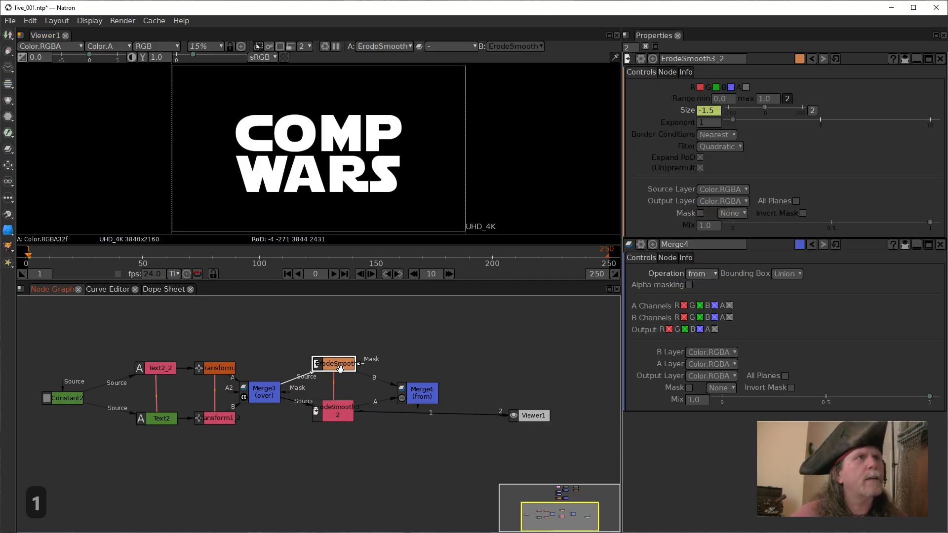
pyautogui.press('1')
pyautogui.click(345, 411)
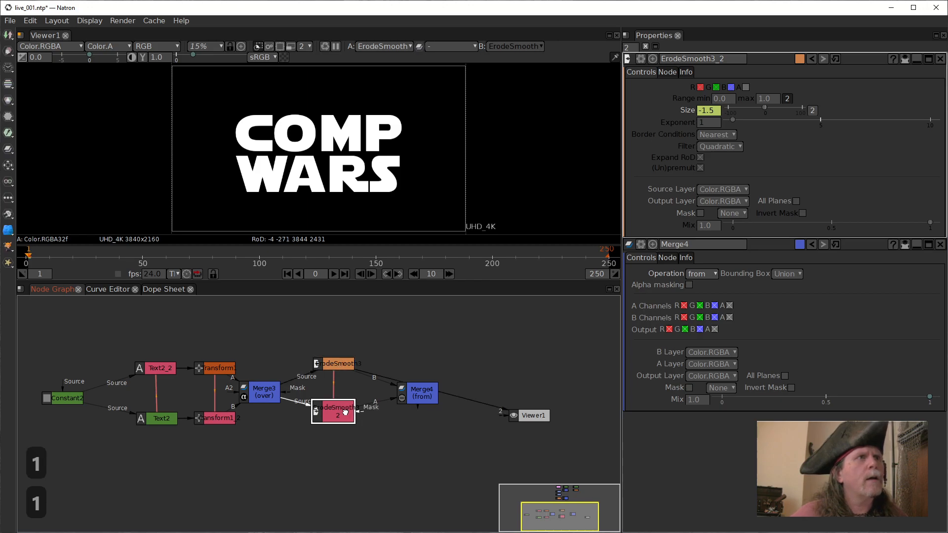
pyautogui.click(166, 374)
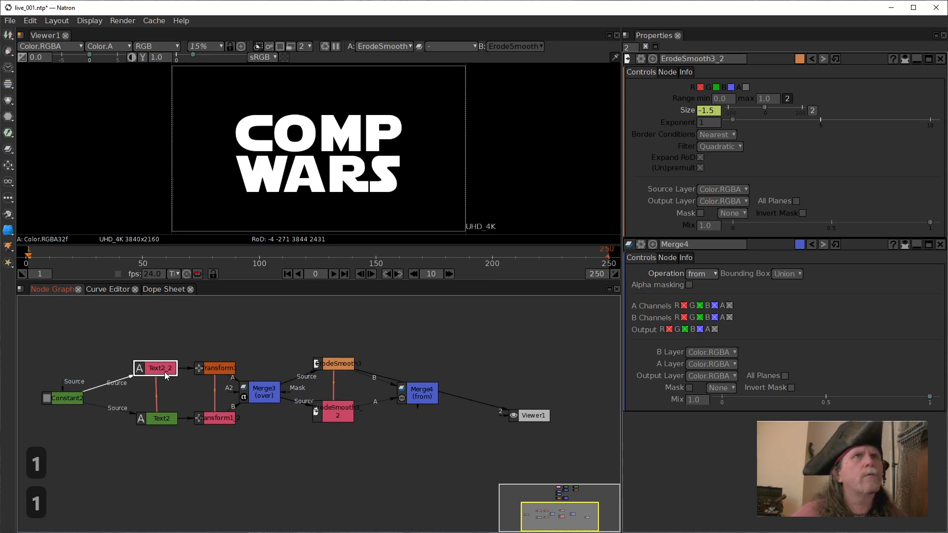
# Compare the settings of both ErodeSmooth nodes and enable the alpha channel on ErodeSmooth3.
pyautogui.doubleClick(334, 364)
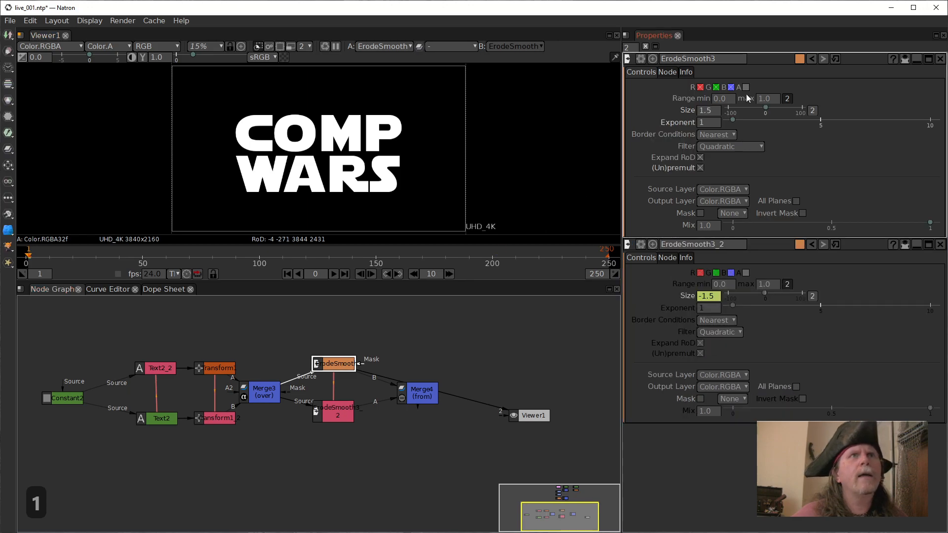
pyautogui.doubleClick(337, 410)
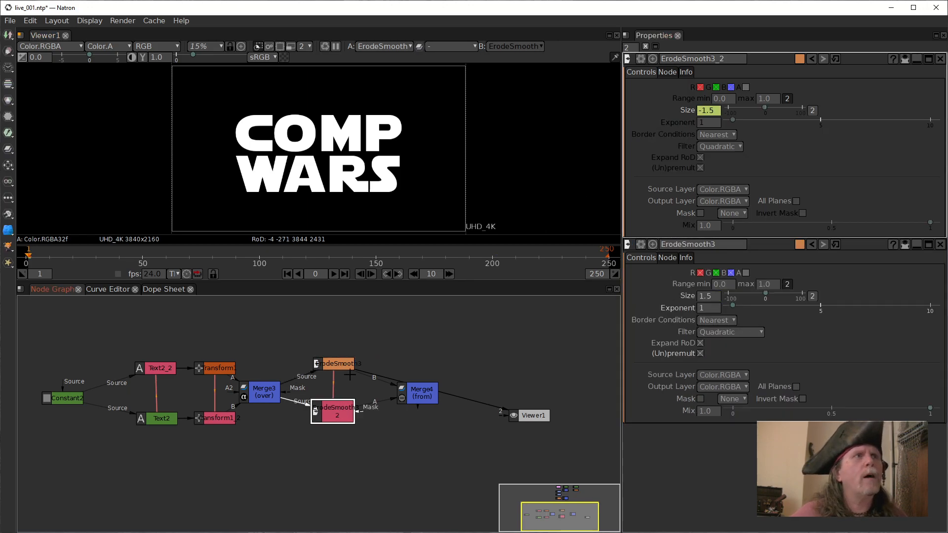
pyautogui.doubleClick(334, 363)
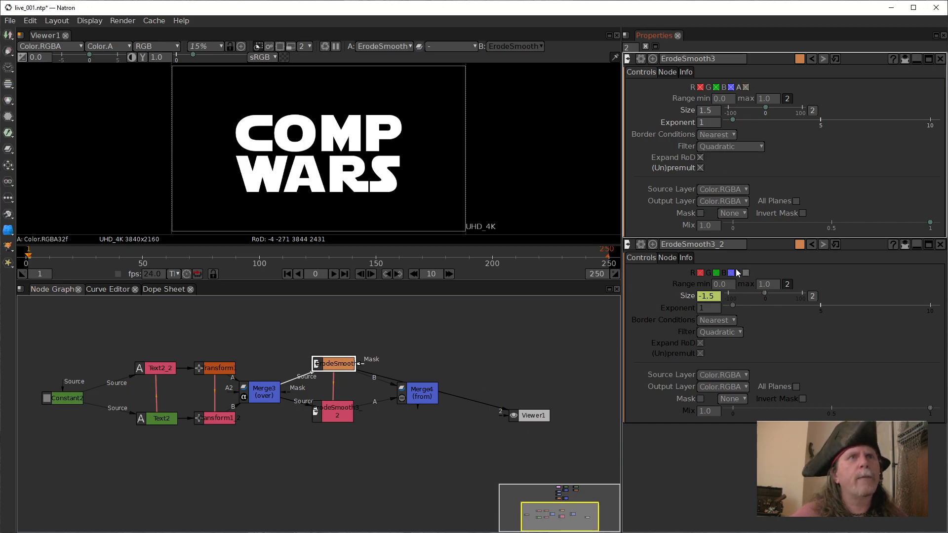
# Compare the outputs of Merge4 and the two ErodeSmooth nodes, examining the edges of the letter C up close.
pyautogui.click(422, 398)
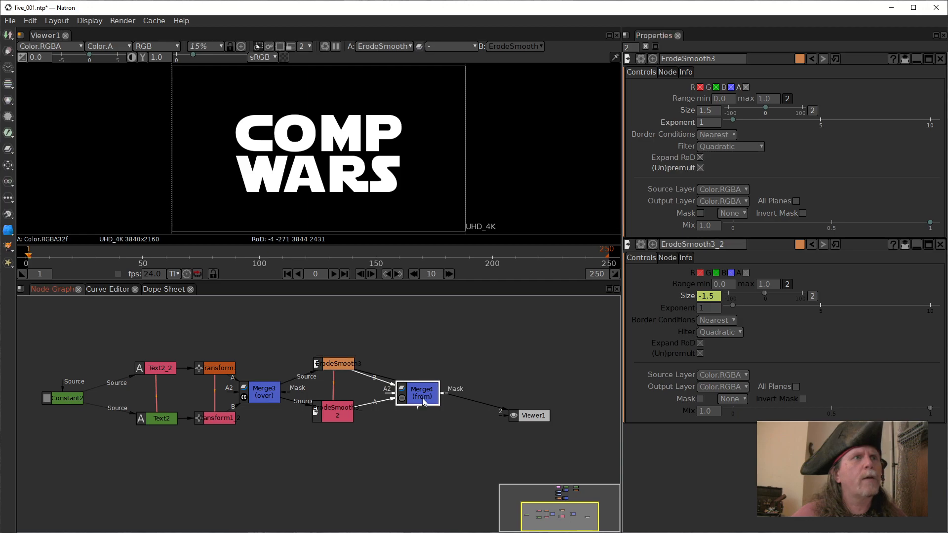
pyautogui.press('1')
pyautogui.click(334, 364)
pyautogui.press('1')
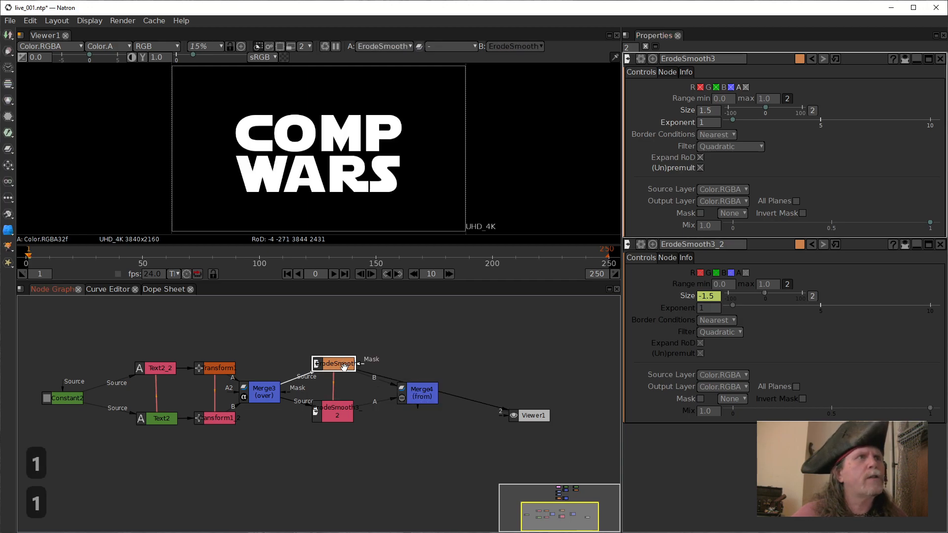
pyautogui.click(338, 413)
pyautogui.press('1')
pyautogui.scroll(5, 260, 147)
pyautogui.scroll(7, 260, 147)
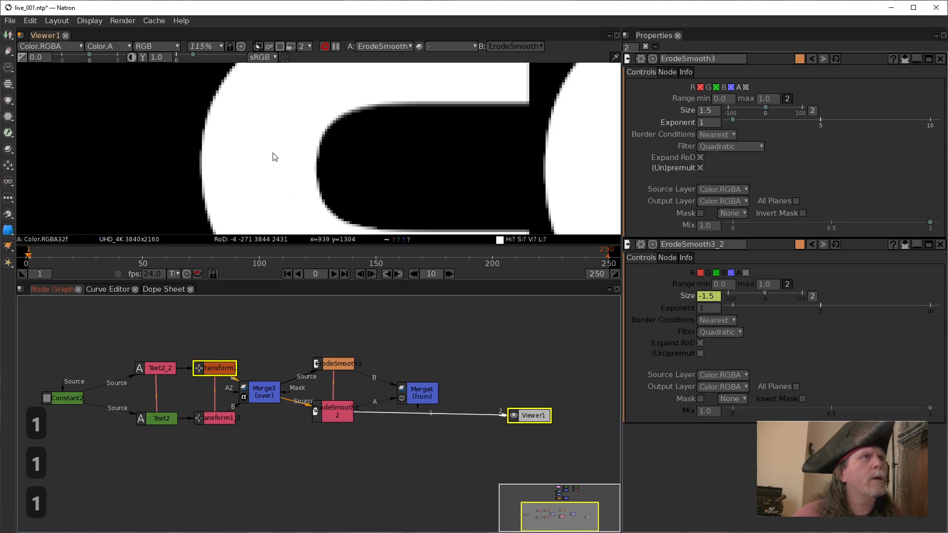
pyautogui.click(344, 365)
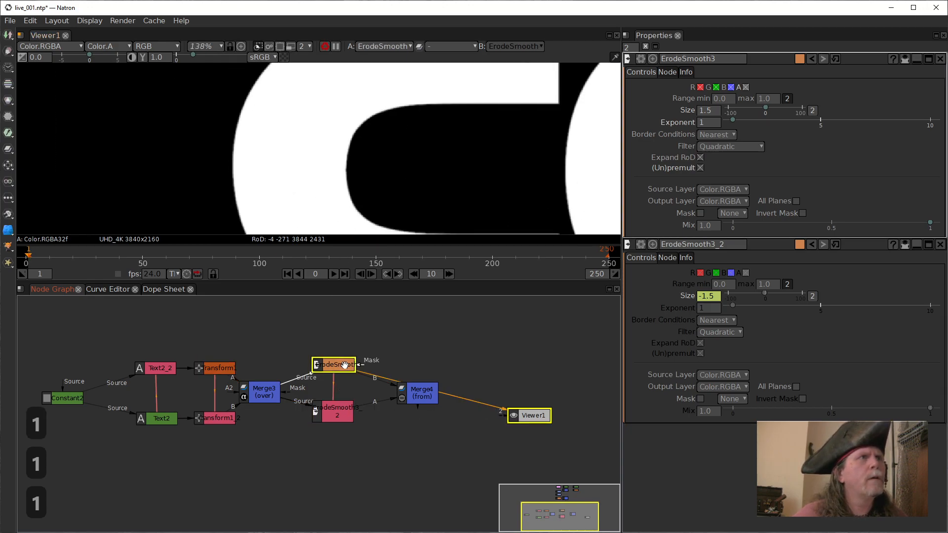
# View Merge4's output and set its operation to minus.
pyautogui.click(423, 397)
pyautogui.press('1')
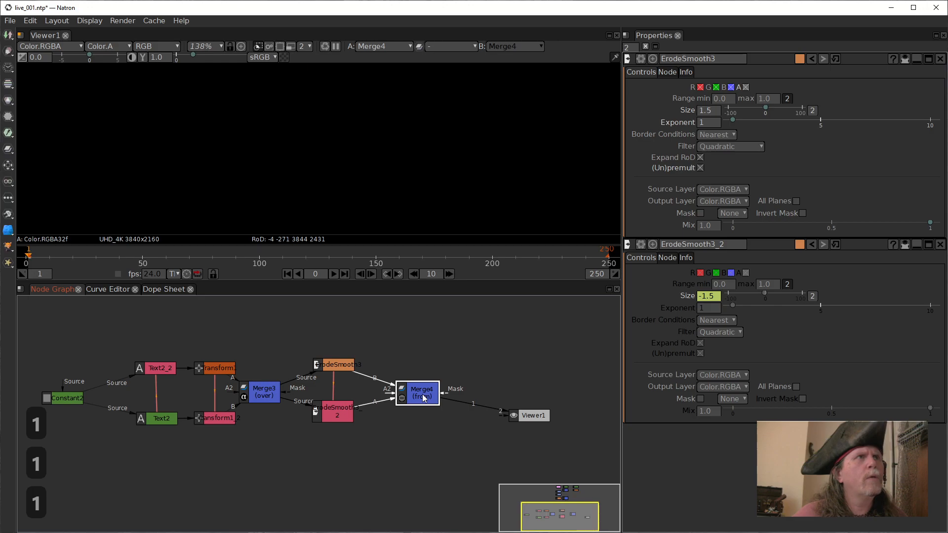
pyautogui.doubleClick(428, 401)
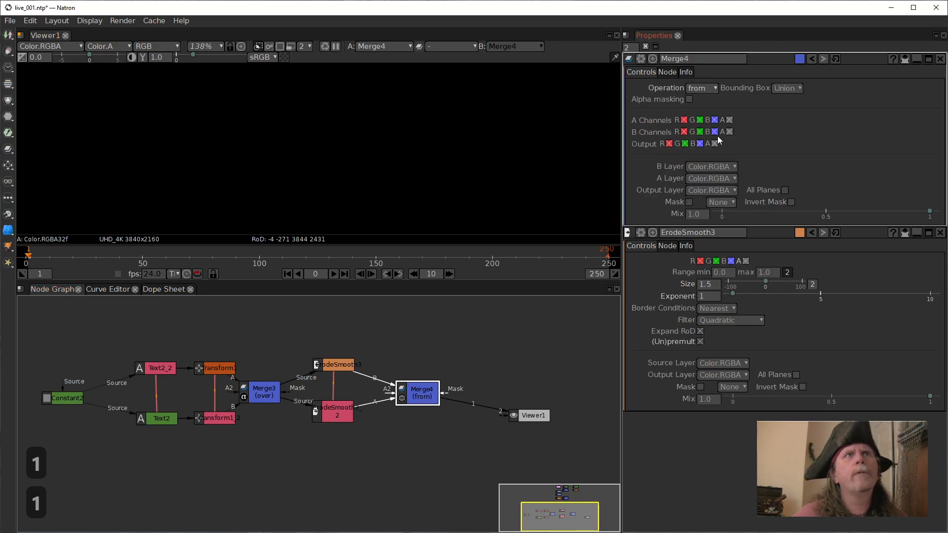
pyautogui.click(706, 88)
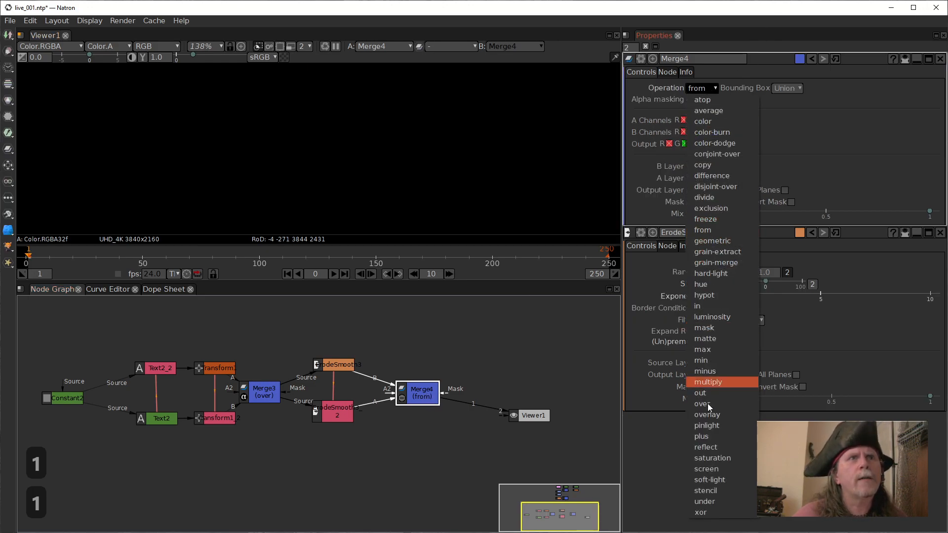
pyautogui.click(705, 371)
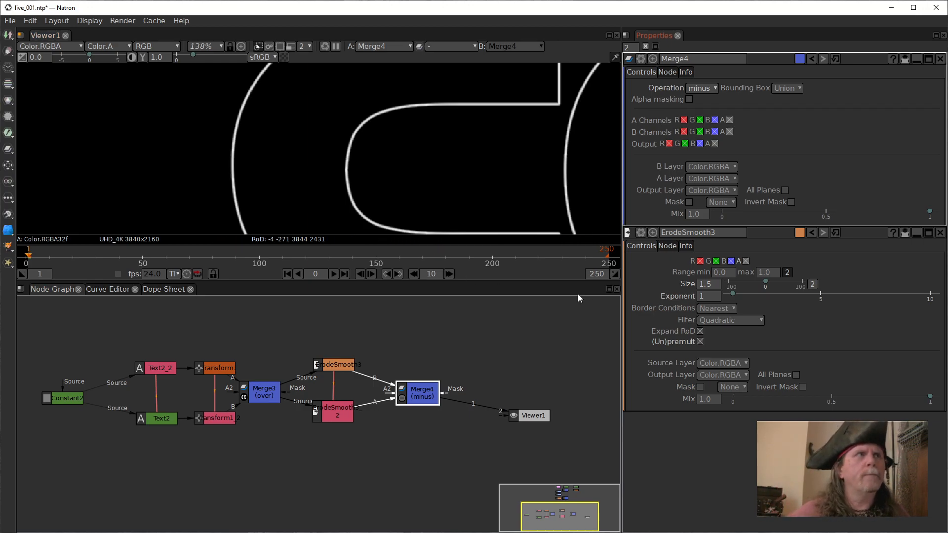
# Try raising ErodeSmooth3's Size to 7.5 and examine the outline around the whole COMP WARS title.
pyautogui.click(339, 365)
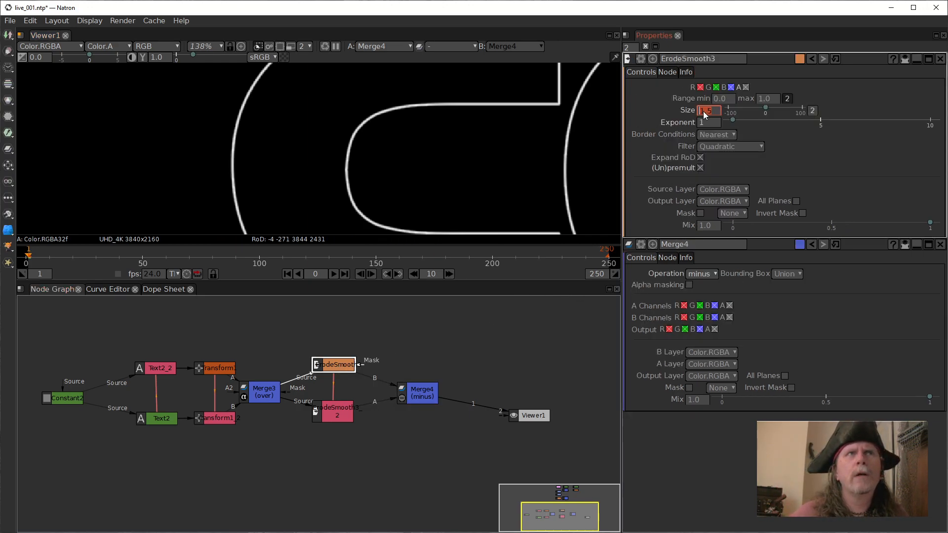
pyautogui.scroll(4, 699, 111)
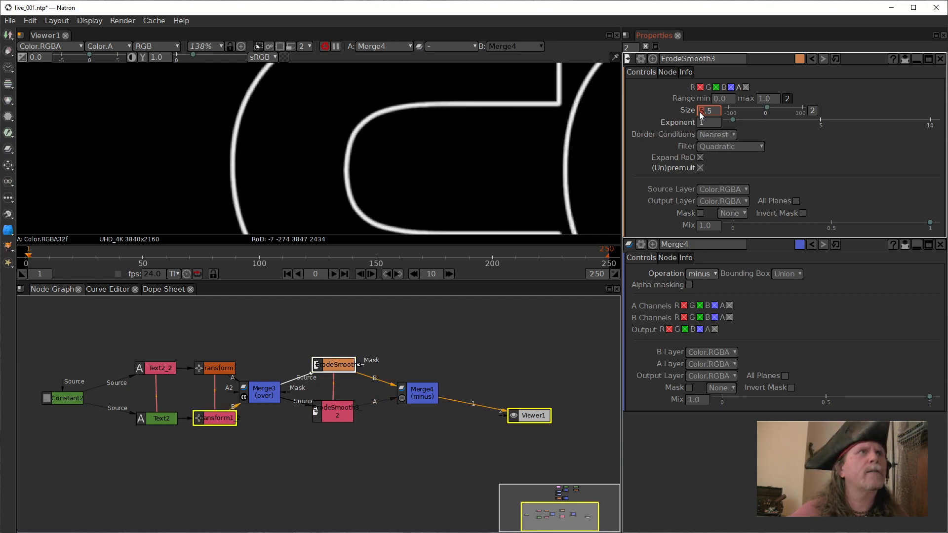
pyautogui.scroll(2, 699, 112)
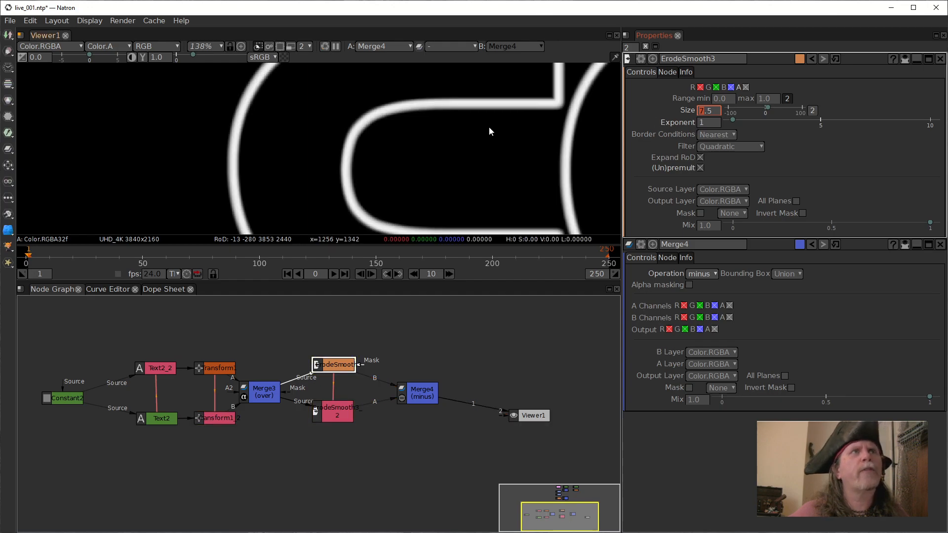
pyautogui.moveTo(546, 175); pyautogui.dragTo(423, 197)
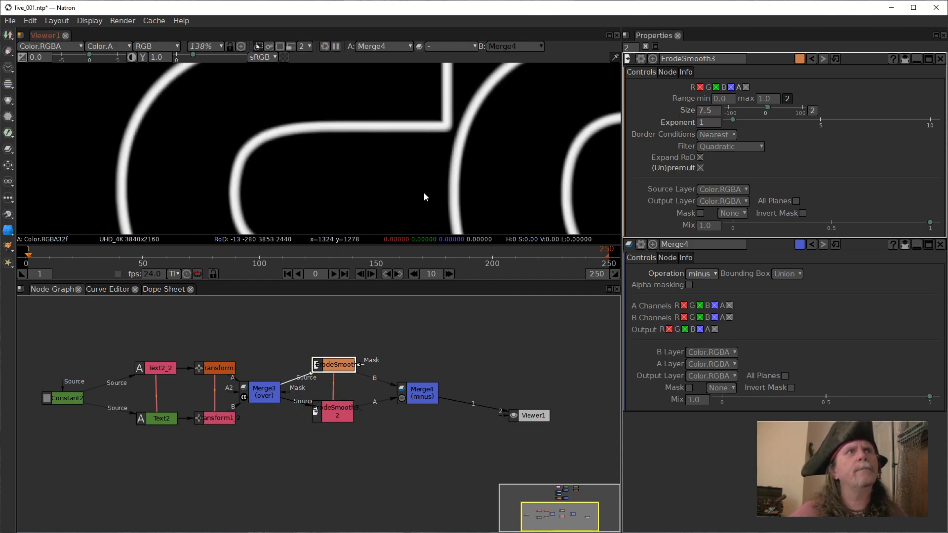
pyautogui.scroll(-4, 455, 176)
pyautogui.moveTo(511, 187); pyautogui.dragTo(328, 104)
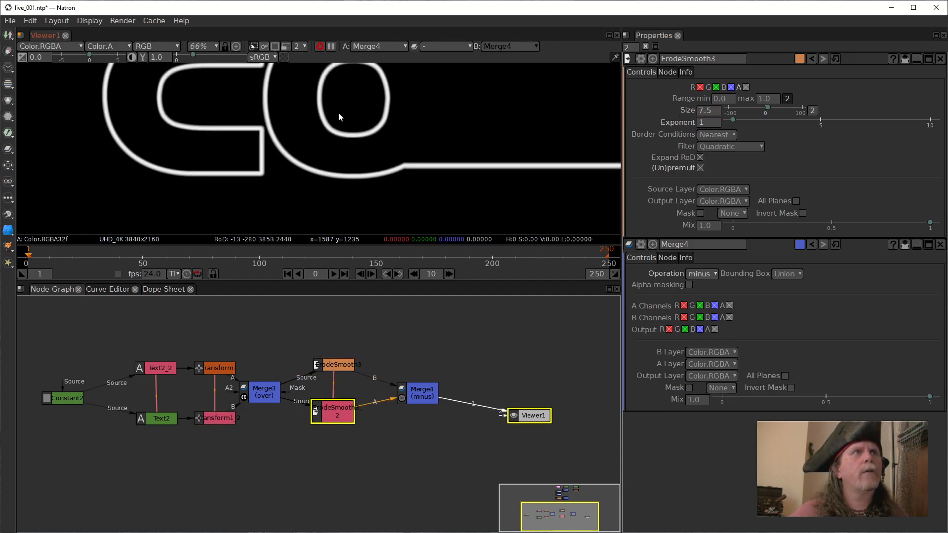
pyautogui.scroll(-6, 364, 143)
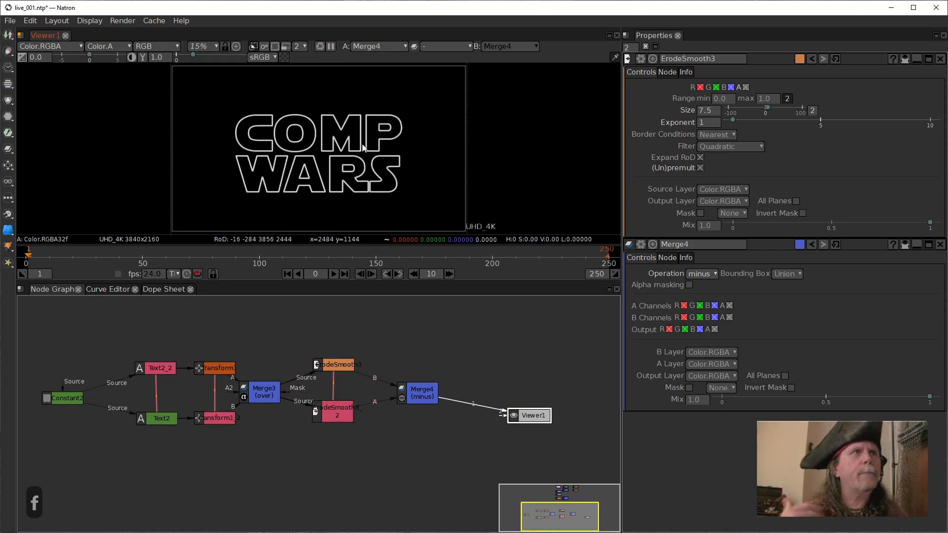
# Try Size values of 1.5, 4.5 and 5.5 on ErodeSmooth3 to compare the title's outline thickness.
pyautogui.click(697, 111)
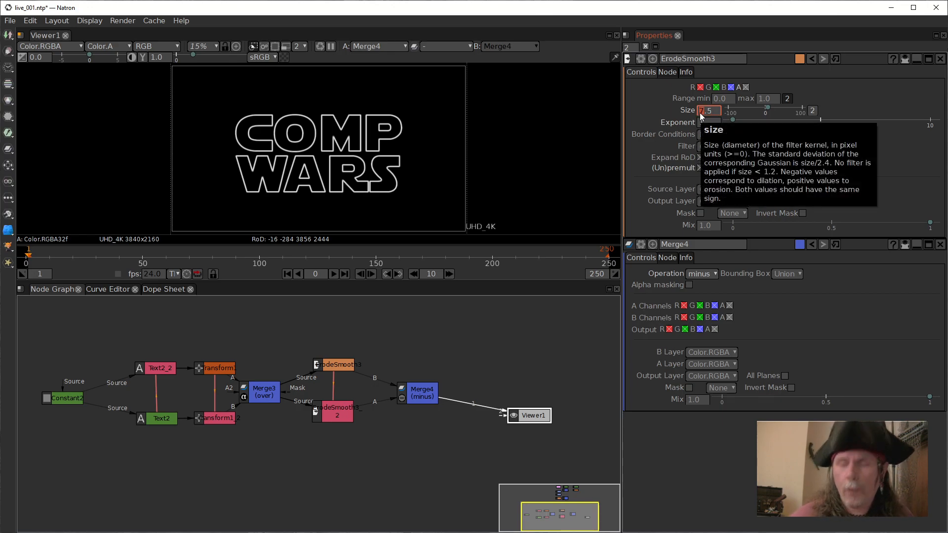
pyautogui.write('1')
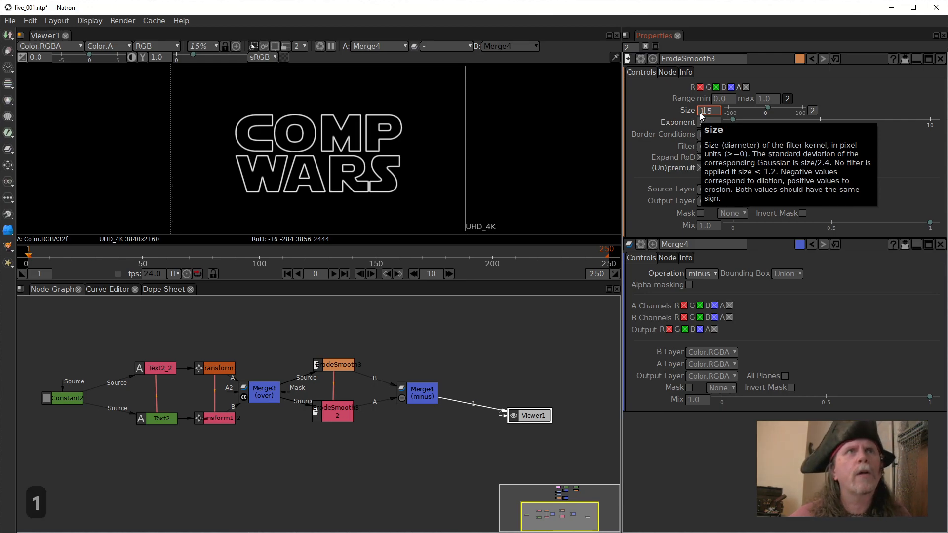
pyautogui.press('Return')
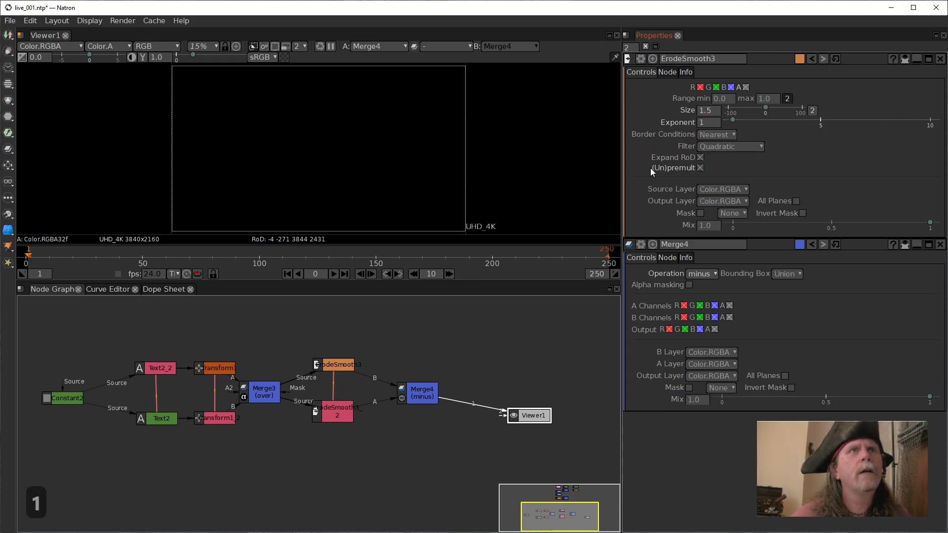
pyautogui.scroll(2, 323, 177)
pyautogui.click(709, 122)
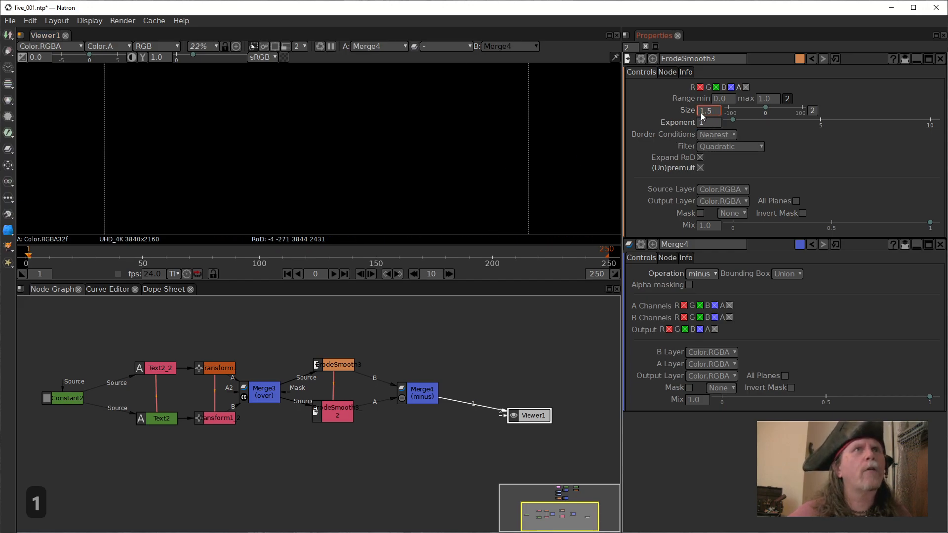
pyautogui.click(703, 109)
pyautogui.press('BackSpace')
pyautogui.write('0')
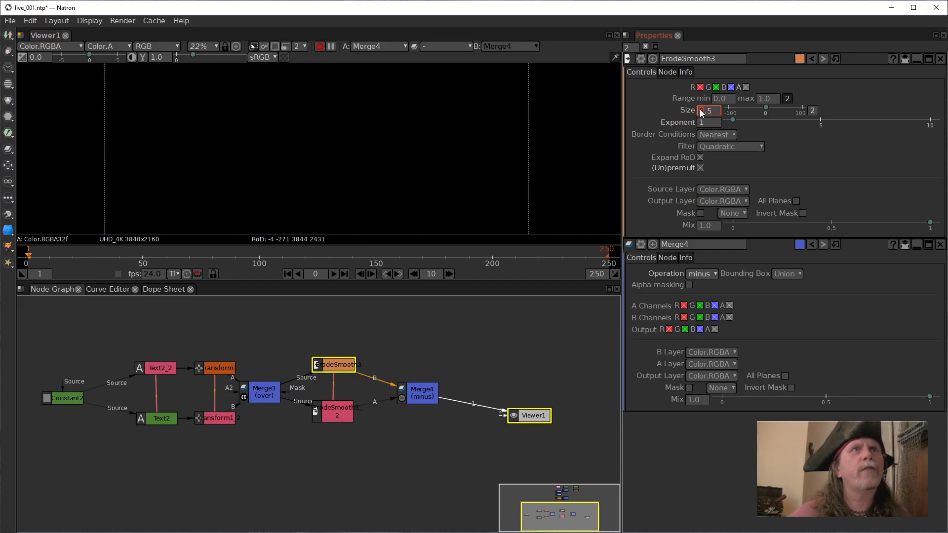
pyautogui.write('4')
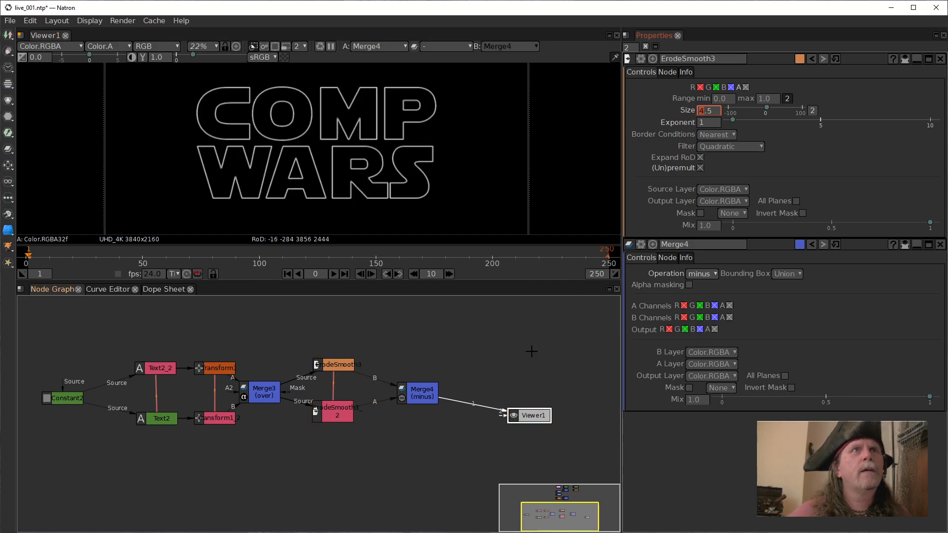
pyautogui.click(509, 355)
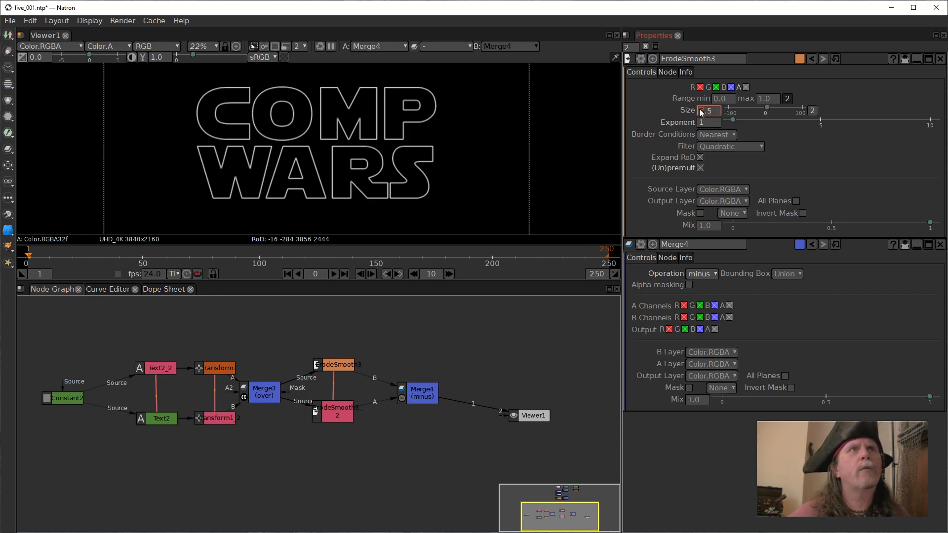
pyautogui.write('5')
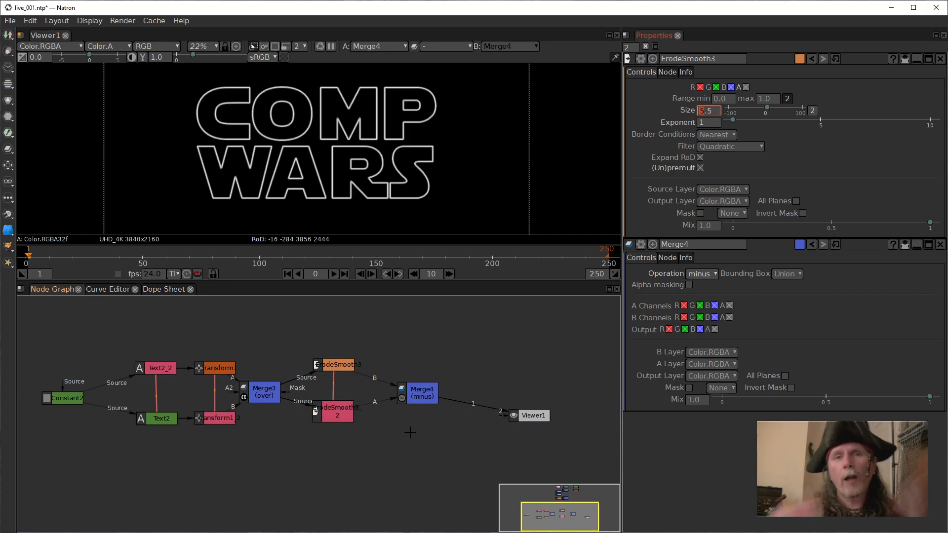
# Move Merge4 closer to the ErodeSmooth nodes and Viewer1 farther away to make room between them.
pyautogui.moveTo(420, 390); pyautogui.dragTo(402, 389)
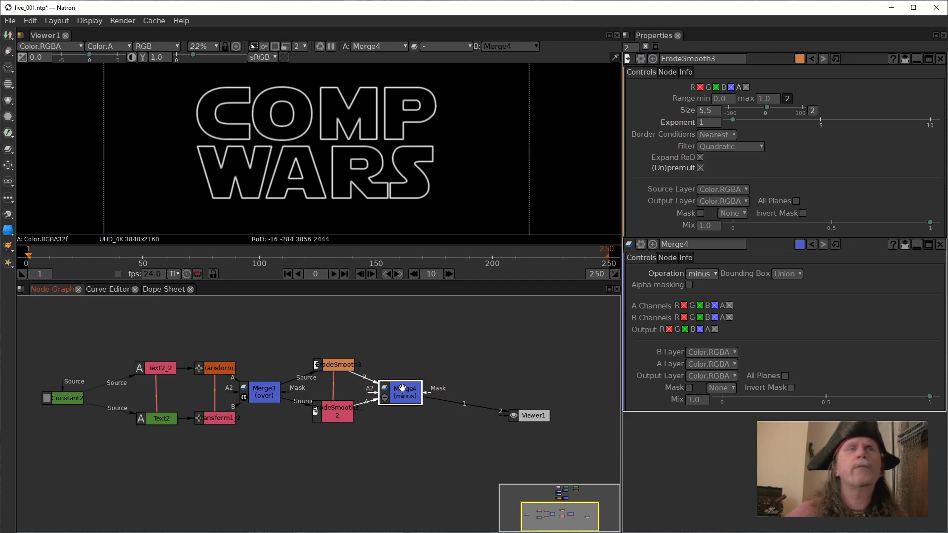
pyautogui.moveTo(453, 371); pyautogui.dragTo(387, 371)
pyautogui.moveTo(466, 411); pyautogui.dragTo(554, 412)
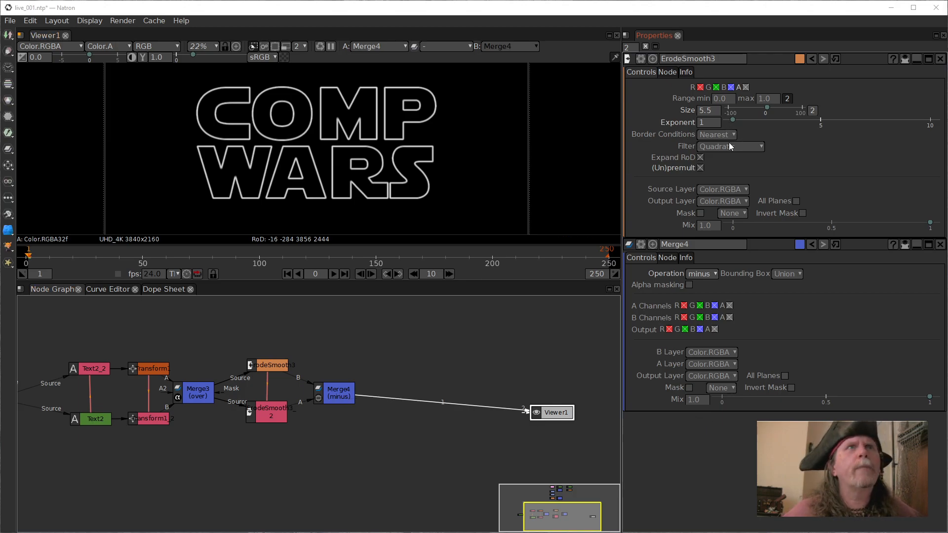
# Set ErodeSmooth3's Size to 1.5 and its filter to Quasi-Gaussian.
pyautogui.click(700, 112)
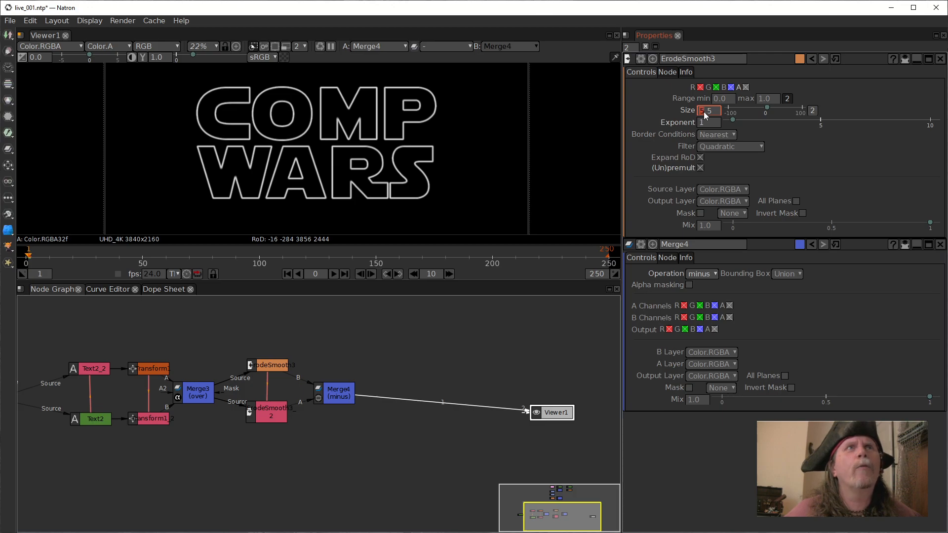
pyautogui.press('Delete')
pyautogui.write('1')
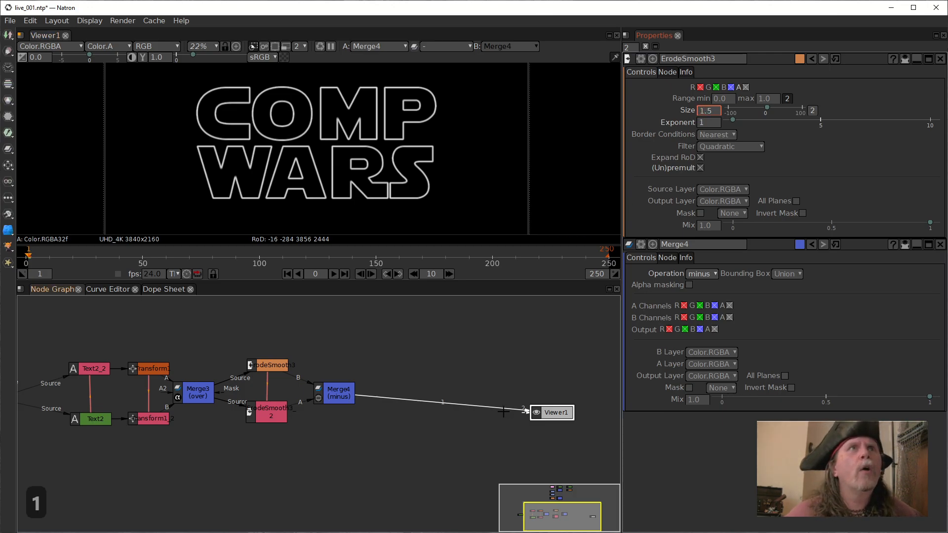
pyautogui.click(356, 414)
pyautogui.click(332, 394)
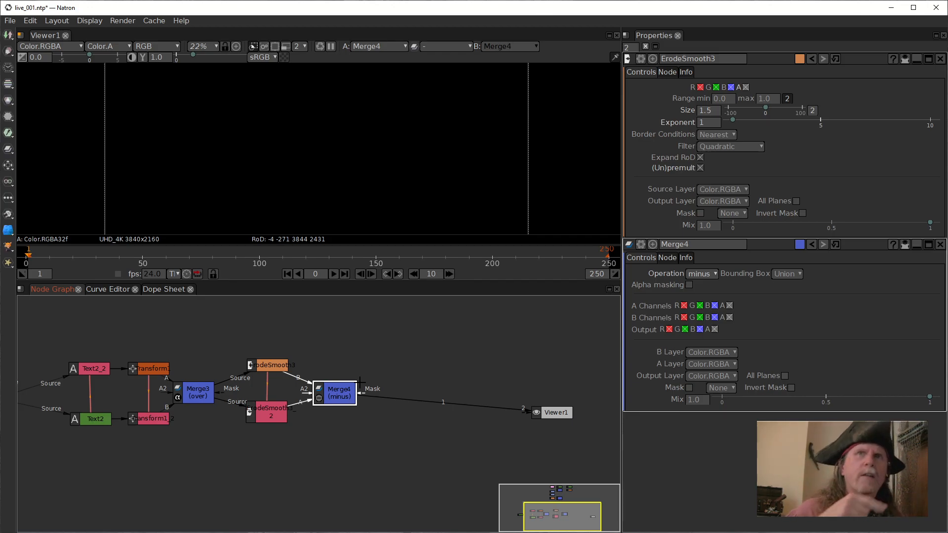
pyautogui.click(284, 365)
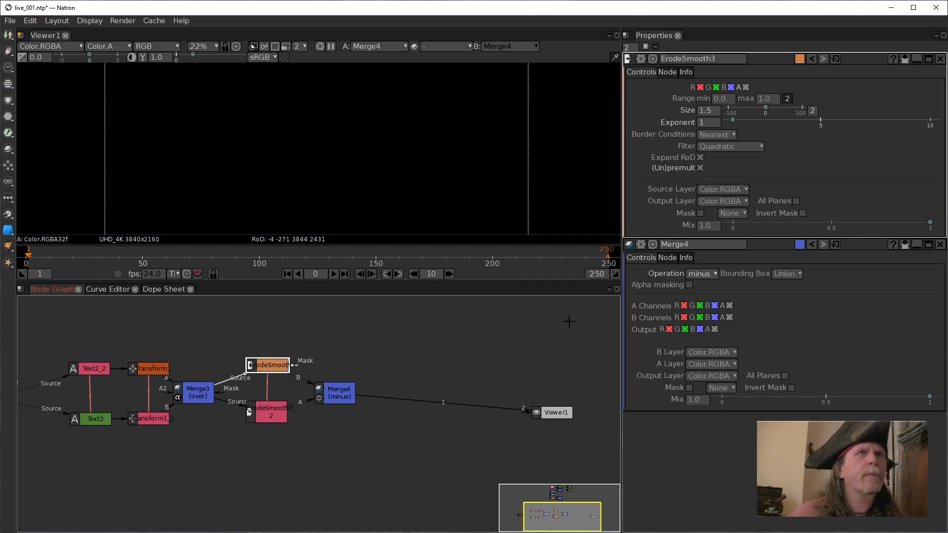
pyautogui.click(730, 146)
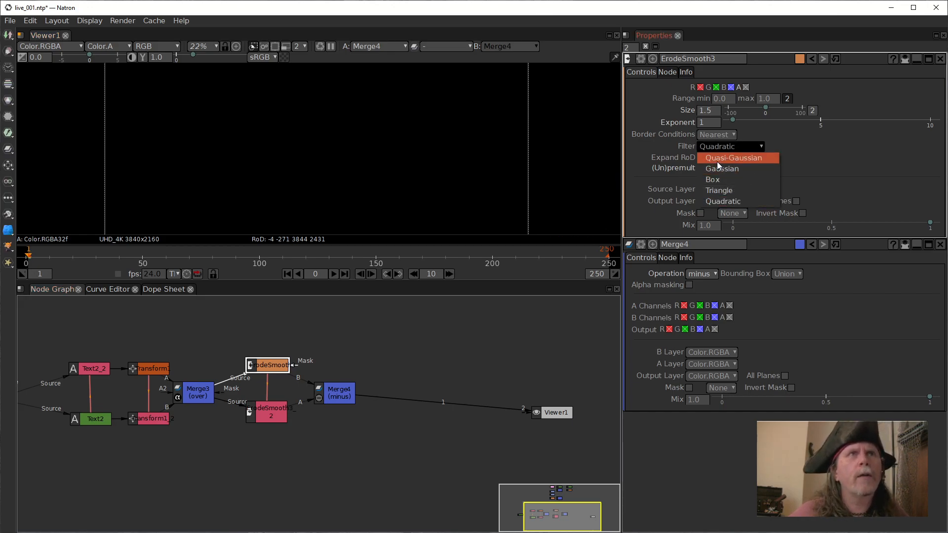
pyautogui.click(716, 162)
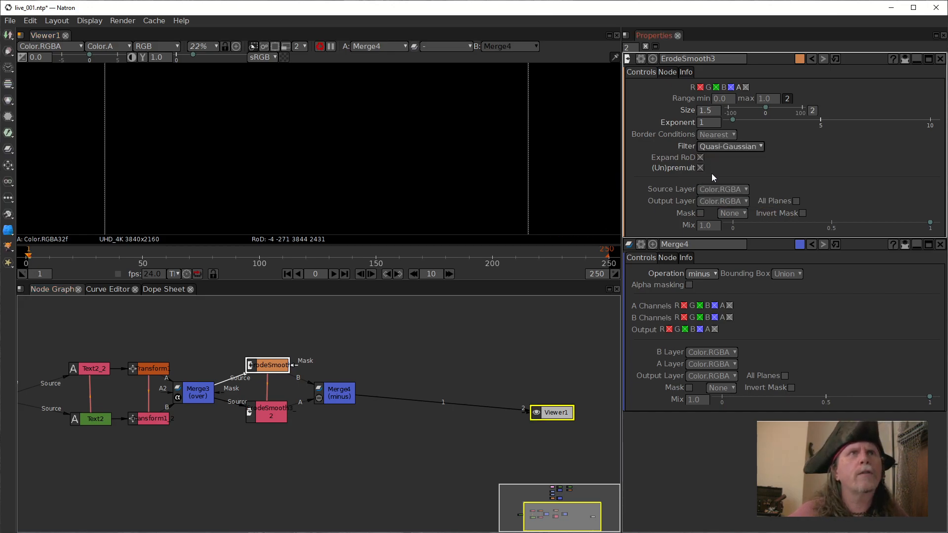
# Insert a Clamp node between Merge4 and Viewer1.
pyautogui.click(344, 397)
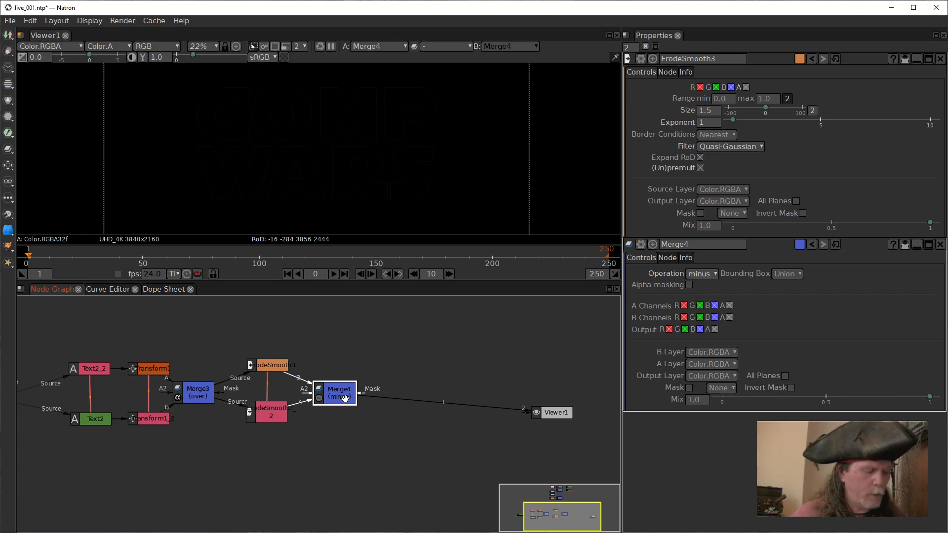
pyautogui.press('Tab')
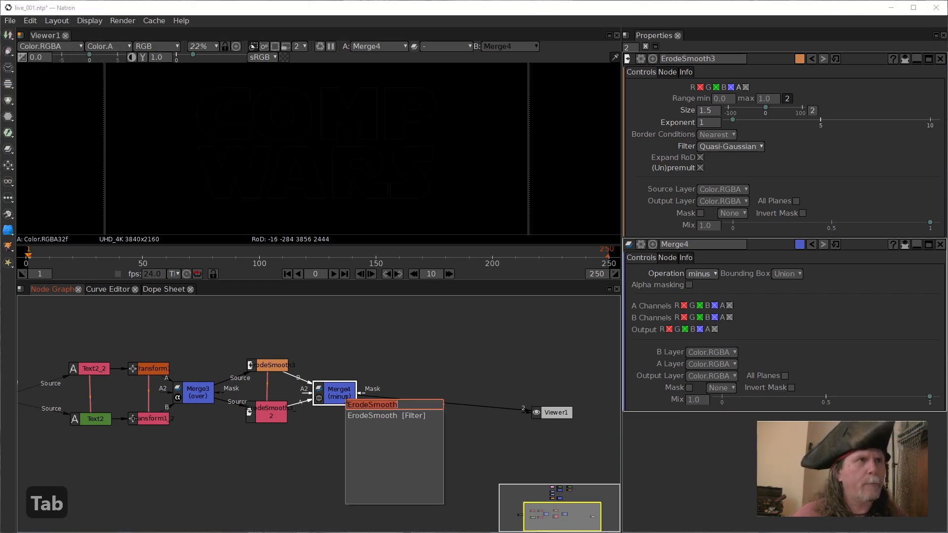
pyautogui.write('clamp')
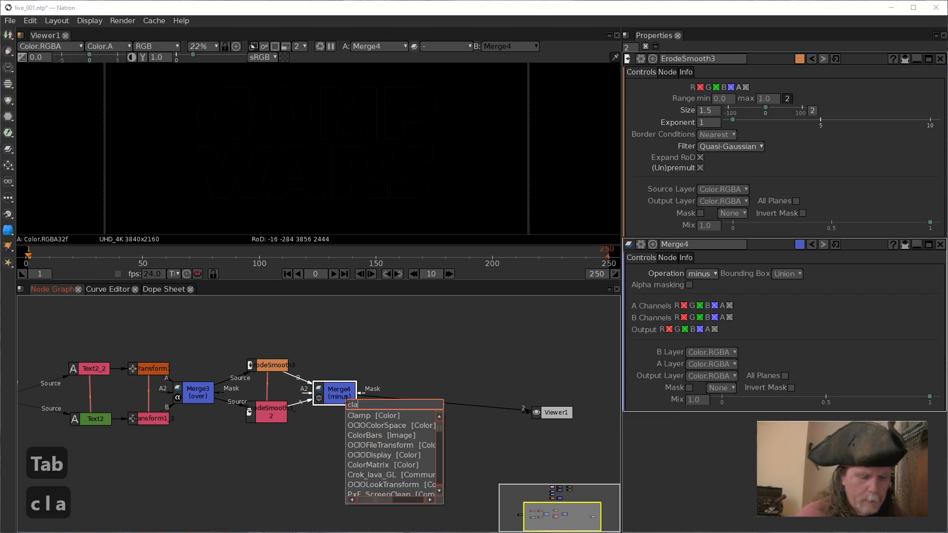
pyautogui.click(370, 416)
pyautogui.moveTo(357, 422); pyautogui.dragTo(415, 403)
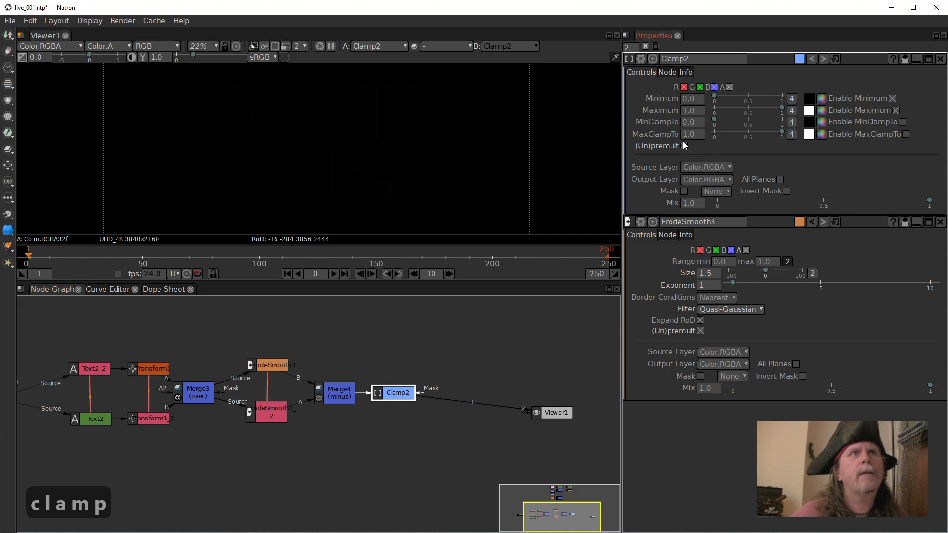
# Enable MinClampTo and MaxClampTo on Clamp2, set its Maximum to .0003, and inspect the outline up close.
pyautogui.doubleClick(694, 113)
pyautogui.click(903, 122)
pyautogui.click(906, 134)
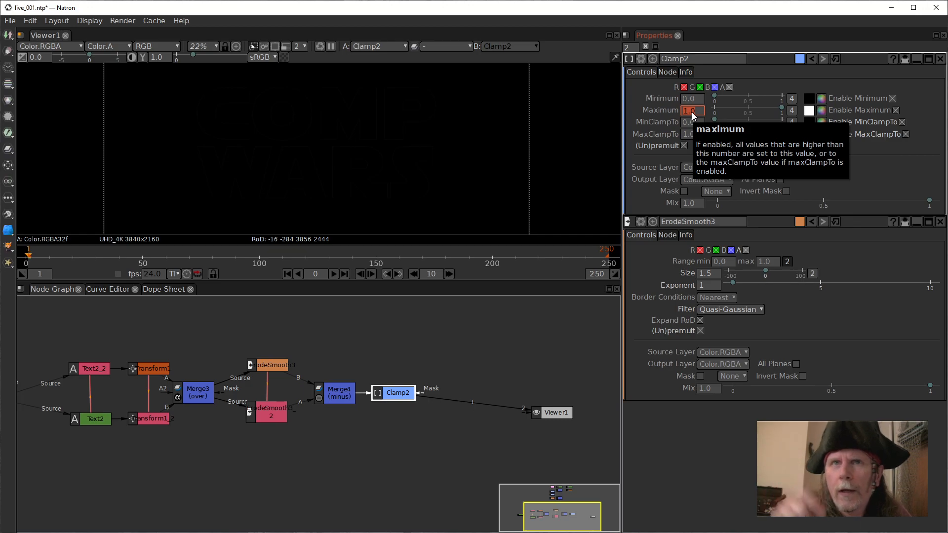
pyautogui.write('.00')
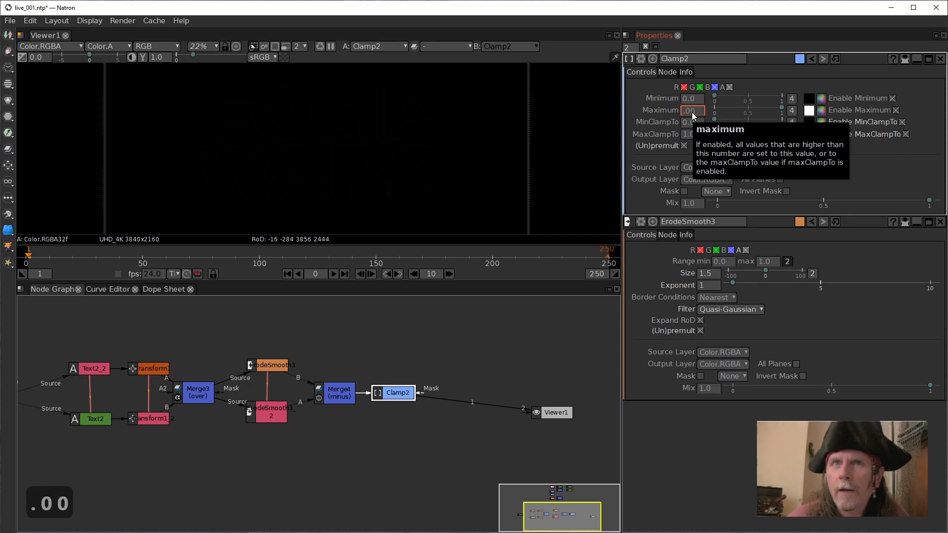
pyautogui.write('03')
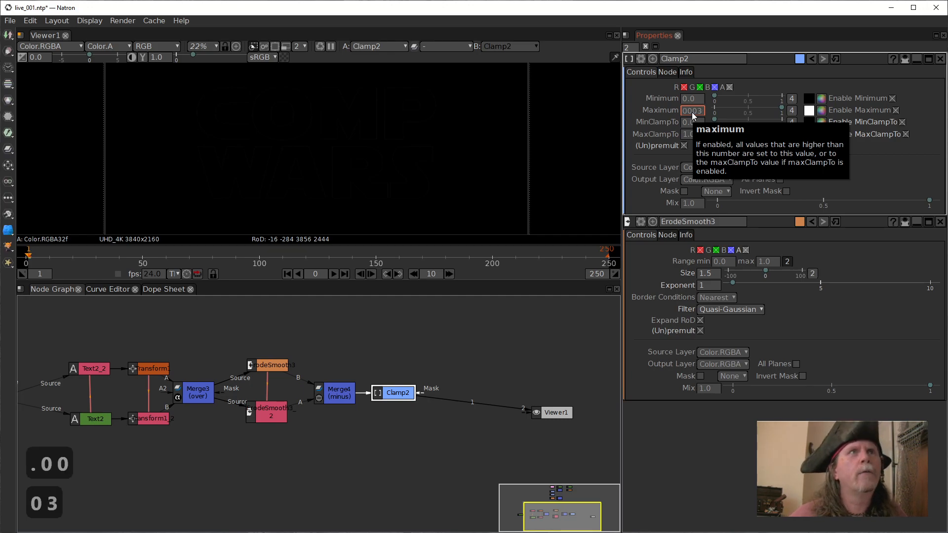
pyautogui.press('Return')
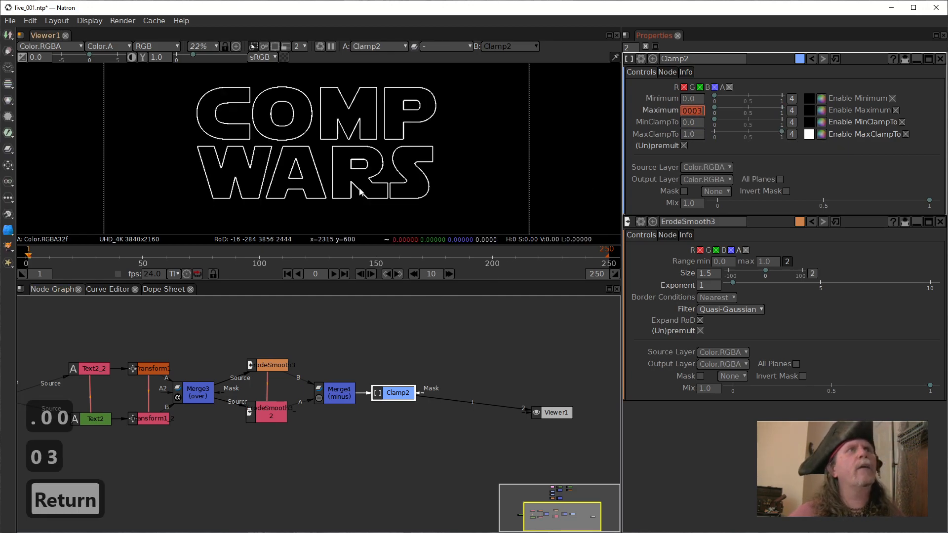
pyautogui.scroll(3, 332, 172)
pyautogui.scroll(3, 363, 146)
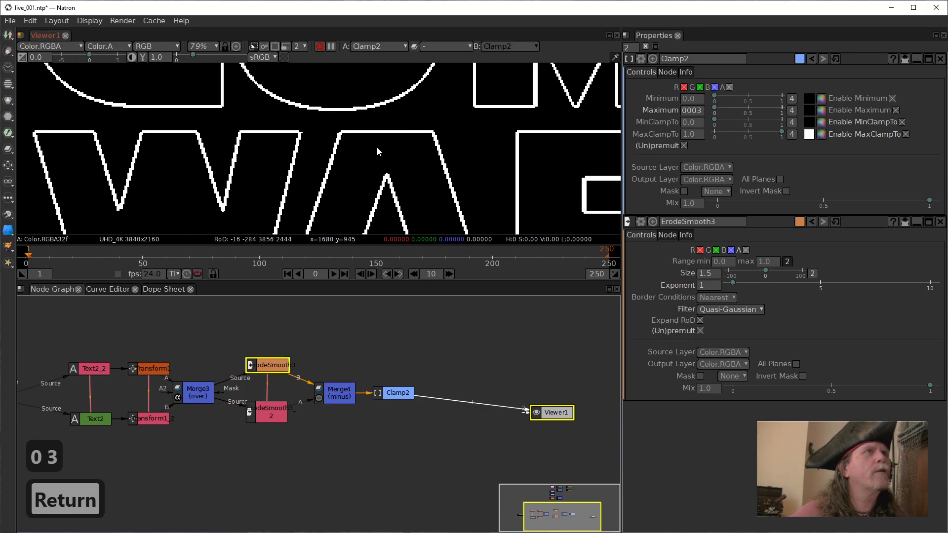
# Try the Quadratic filter on ErodeSmooth3 and examine the letter outlines up close.
pyautogui.scroll(3, 363, 152)
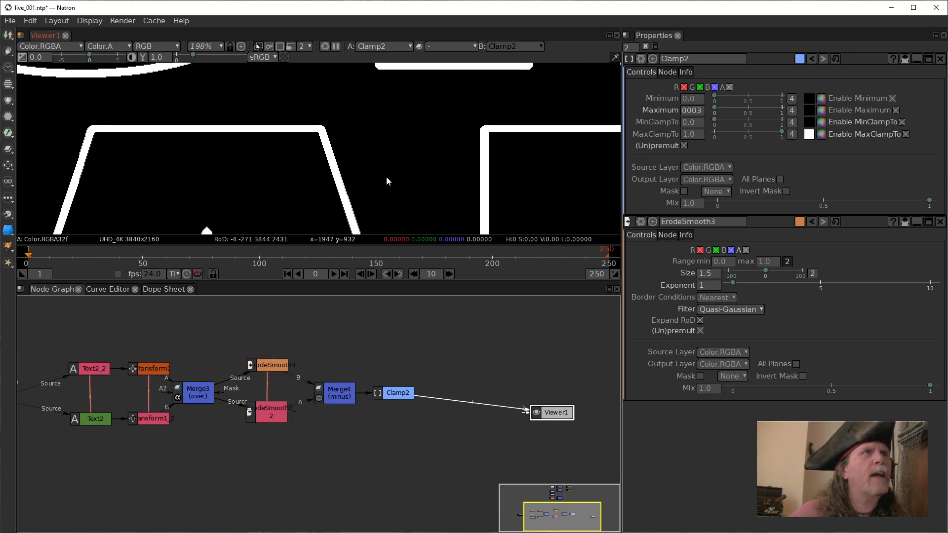
pyautogui.scroll(2, 303, 92)
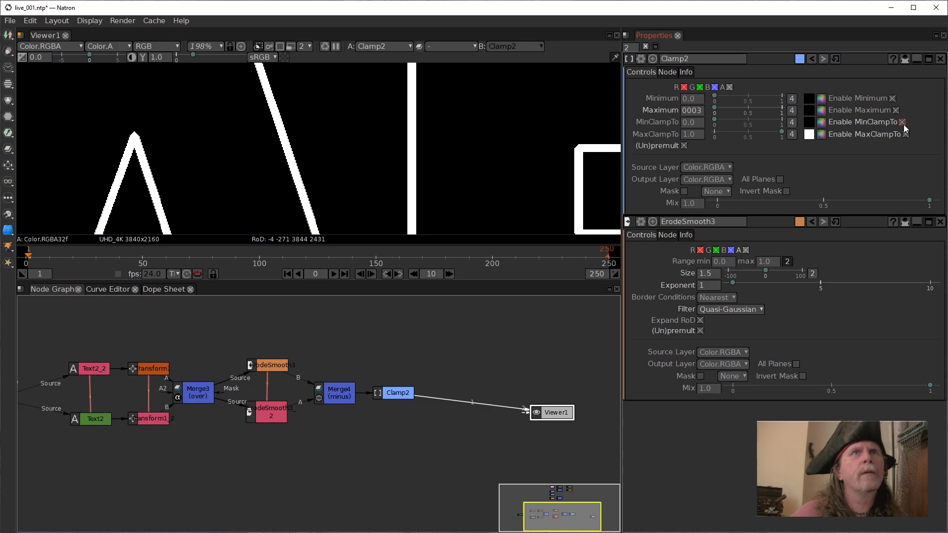
pyautogui.click(753, 309)
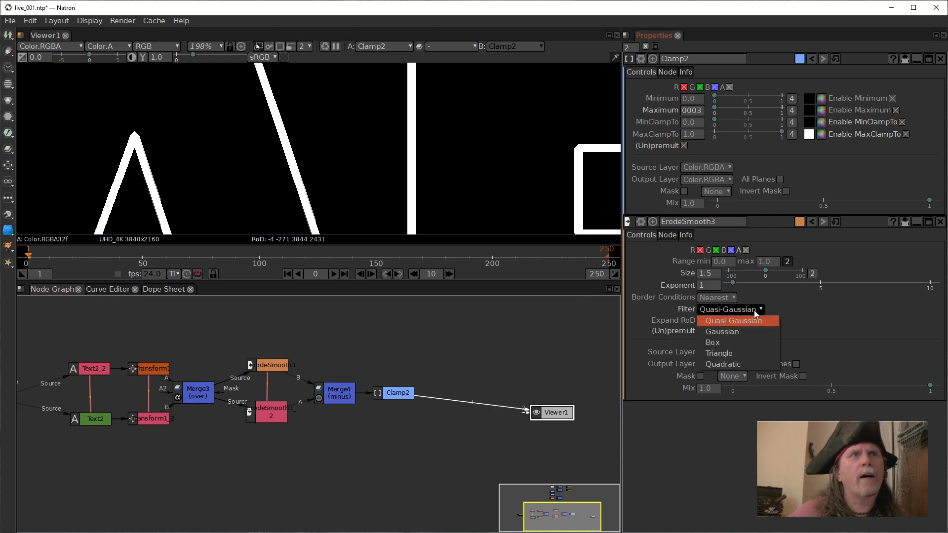
pyautogui.click(738, 364)
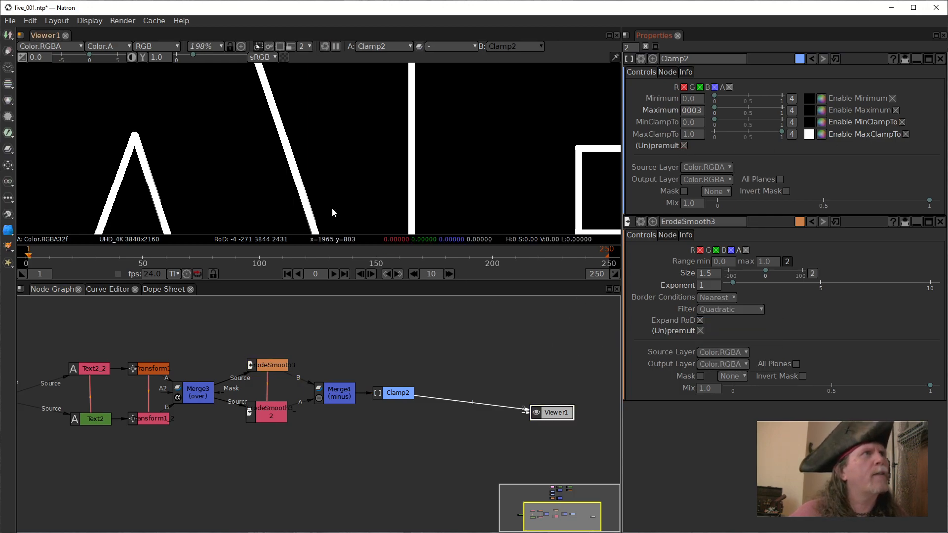
pyautogui.moveTo(321, 186); pyautogui.dragTo(189, 47)
pyautogui.moveTo(308, 180)
pyautogui.mouseDown()
pyautogui.moveTo(280, 35)
pyautogui.moveTo(291, 4)
pyautogui.mouseUp()
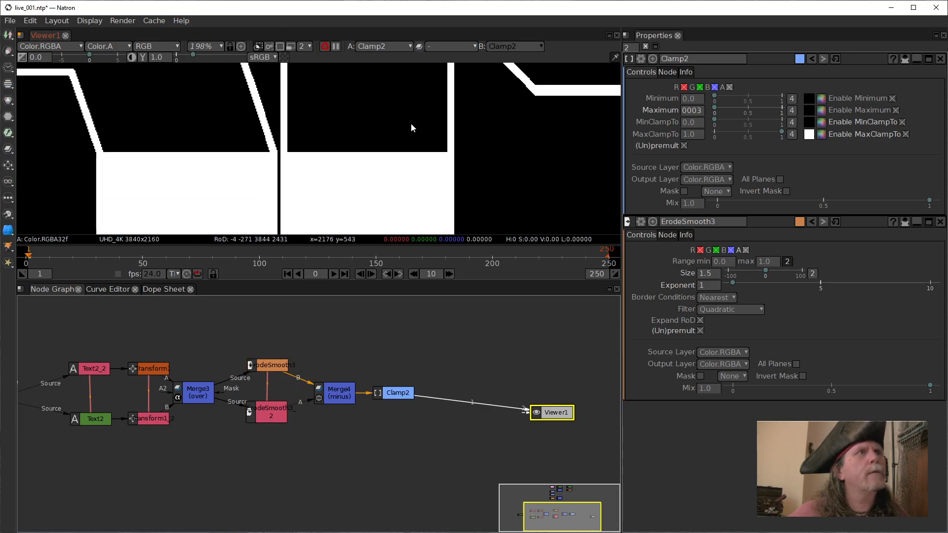
pyautogui.moveTo(419, 123); pyautogui.dragTo(190, 208)
pyautogui.moveTo(281, 144); pyautogui.dragTo(283, 227)
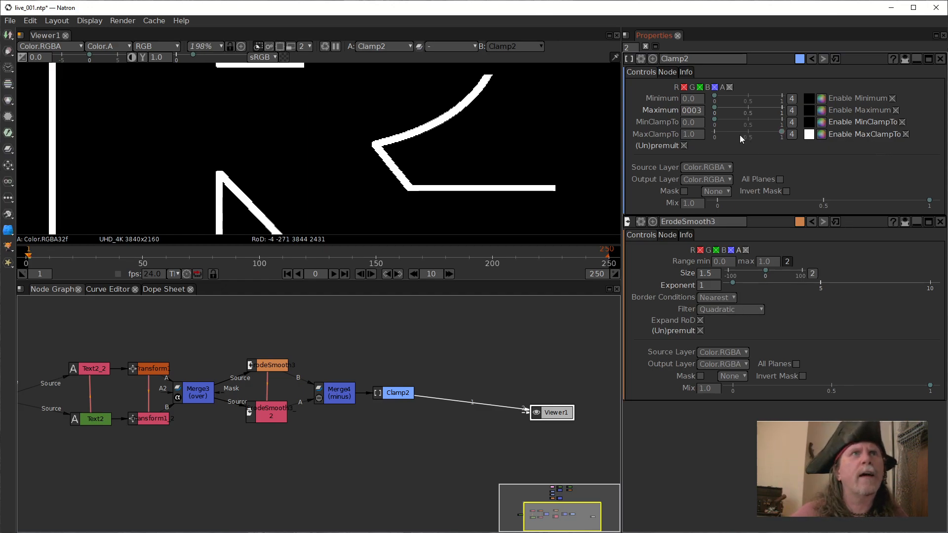
# Set ErodeSmooth3's filter back to Quasi-Gaussian and check the full COMP WARS title in the viewer.
pyautogui.click(719, 310)
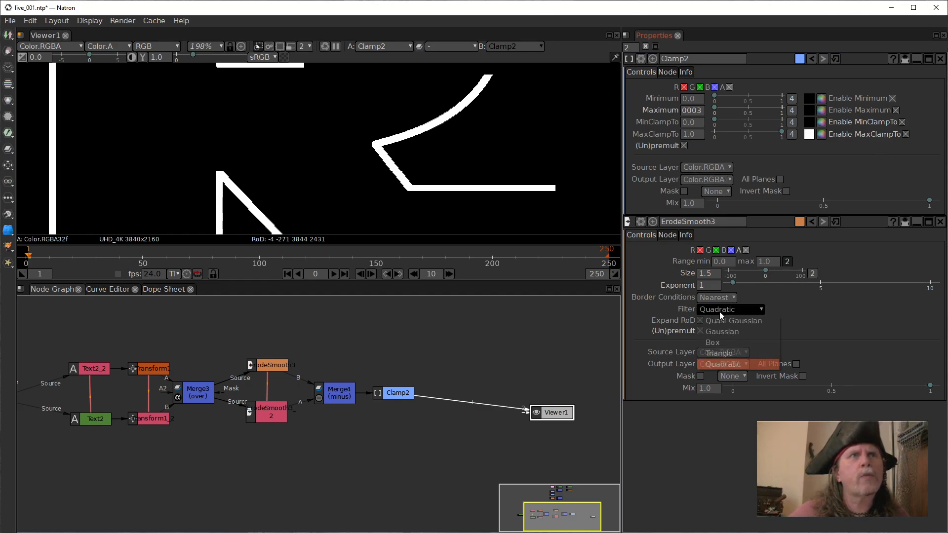
pyautogui.click(718, 321)
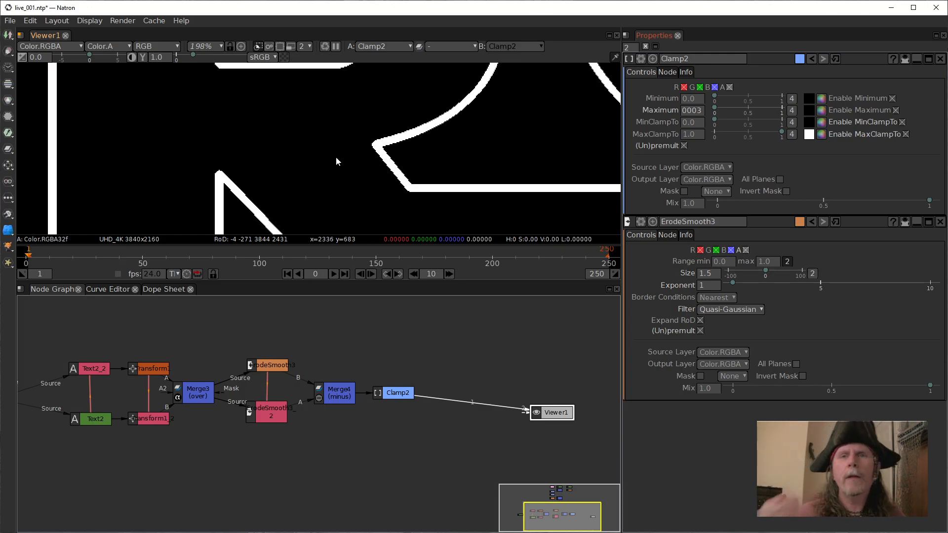
pyautogui.scroll(-2, 345, 140)
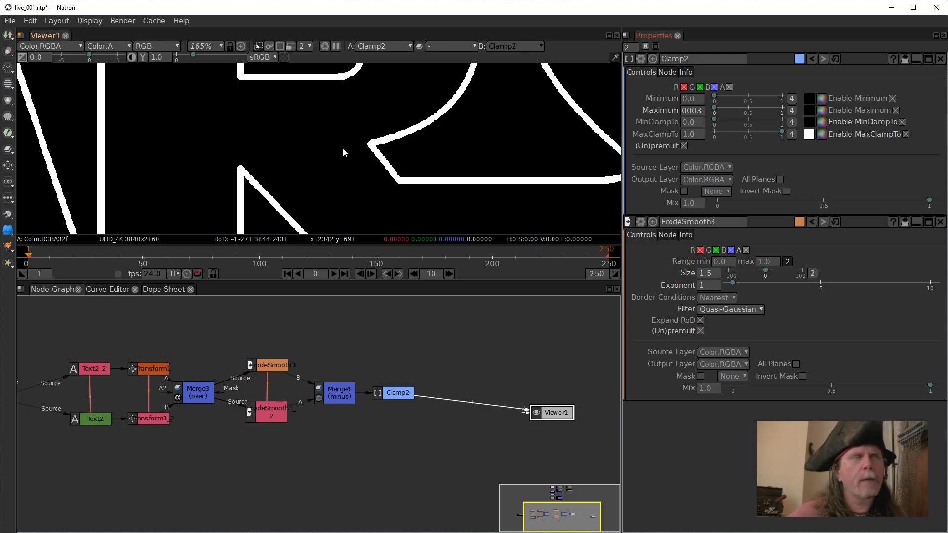
pyautogui.scroll(-10, 342, 141)
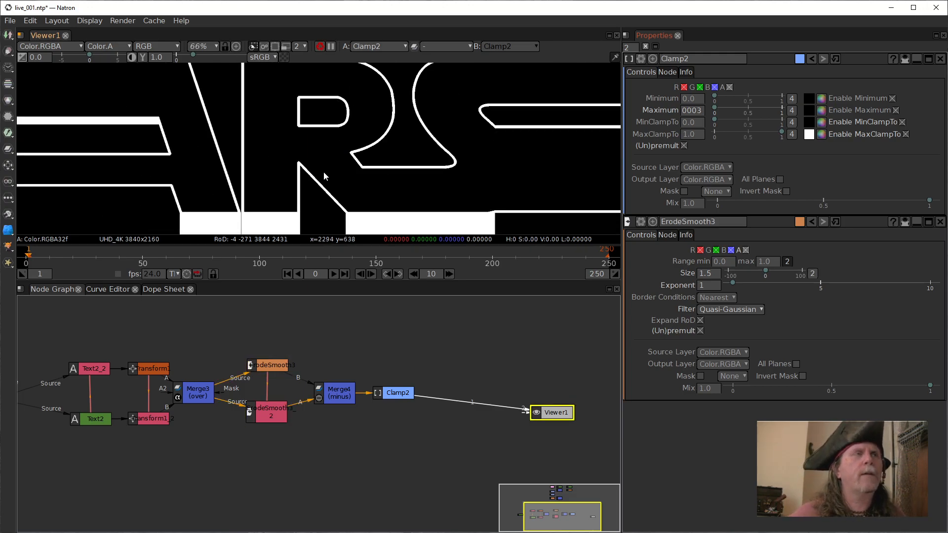
pyautogui.moveTo(323, 171); pyautogui.dragTo(361, 168)
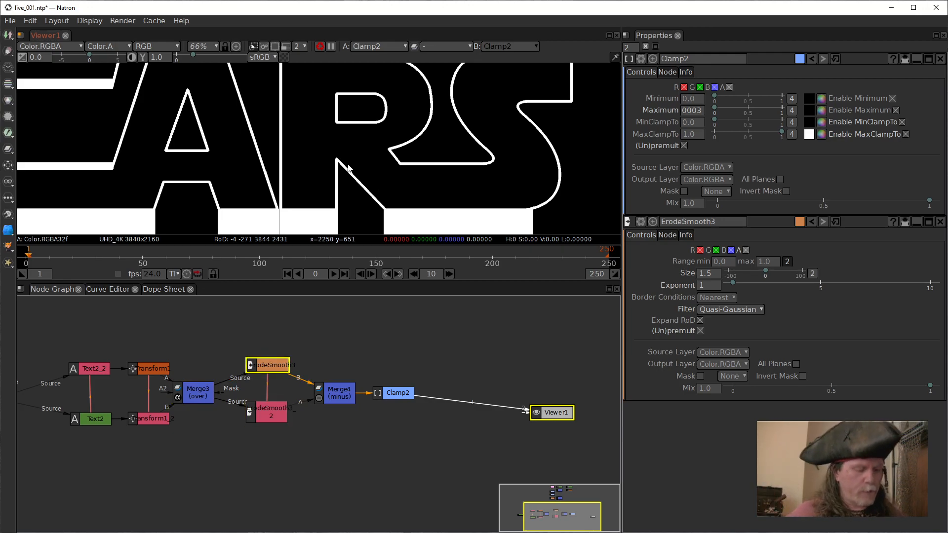
pyautogui.press('f')
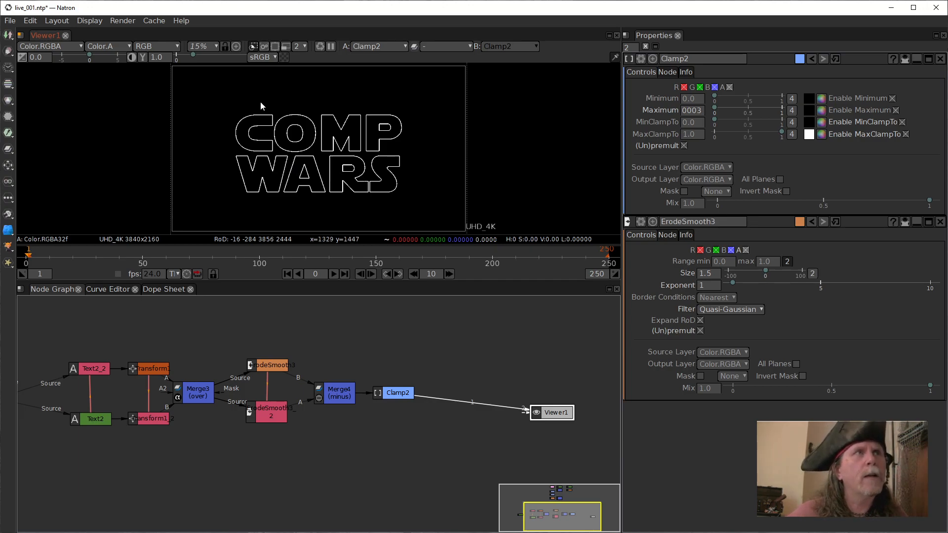
# Insert an ErodeSmooth node between Clamp2 and Viewer1.
pyautogui.click(404, 393)
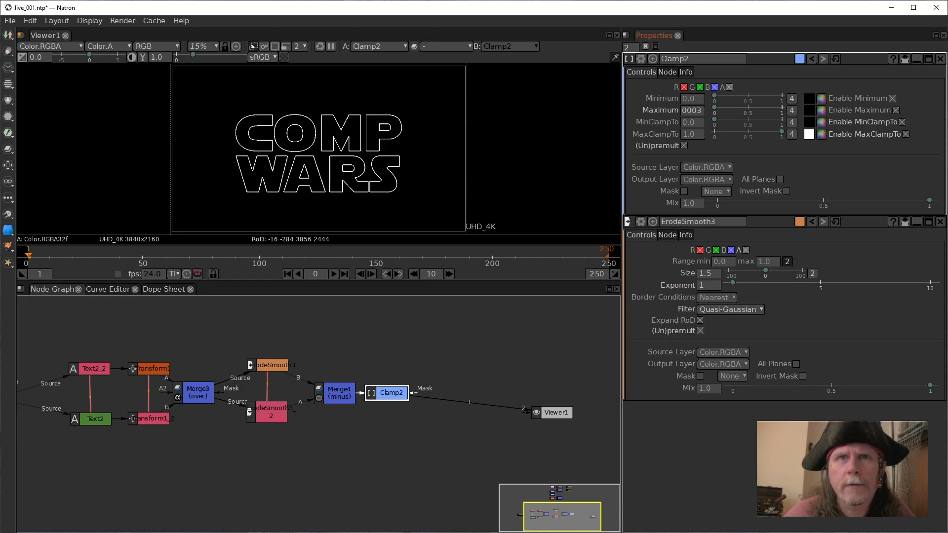
pyautogui.press('Tab')
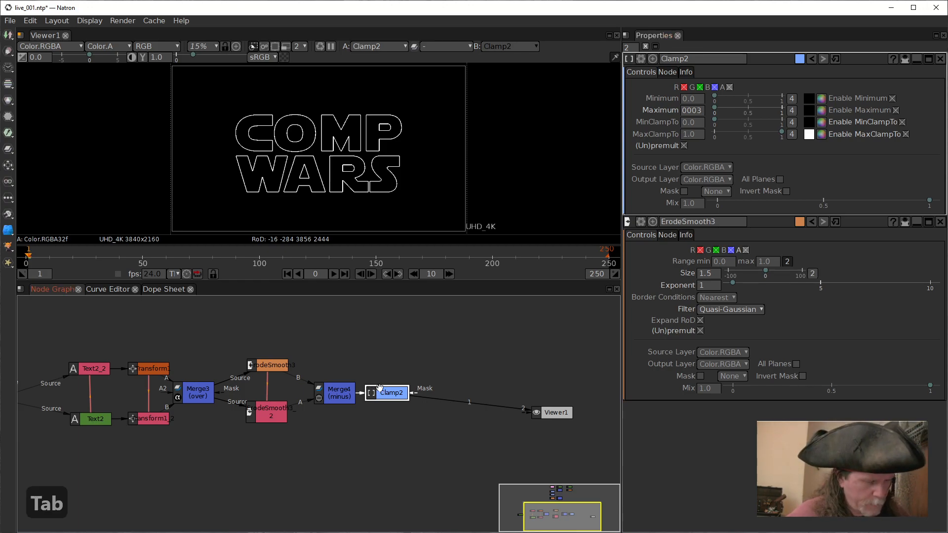
pyautogui.write('erod')
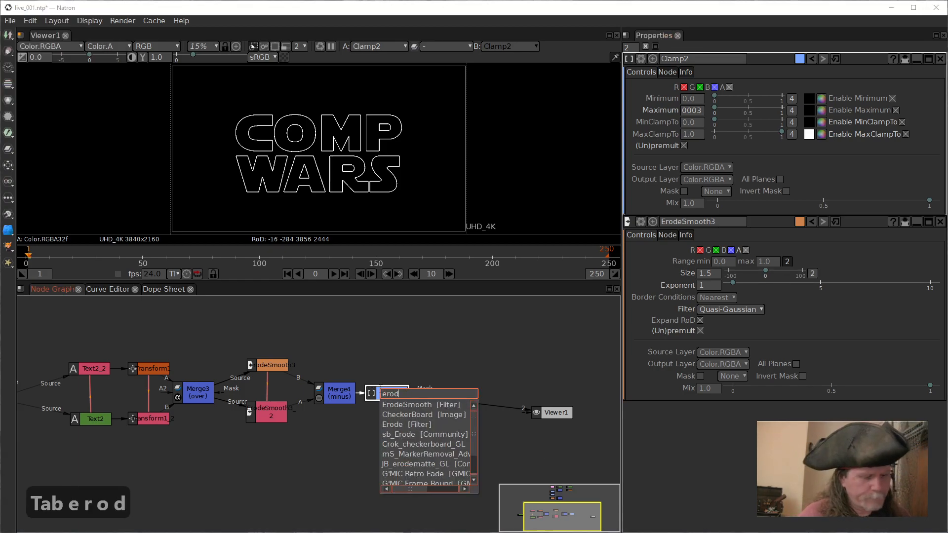
pyautogui.write('e')
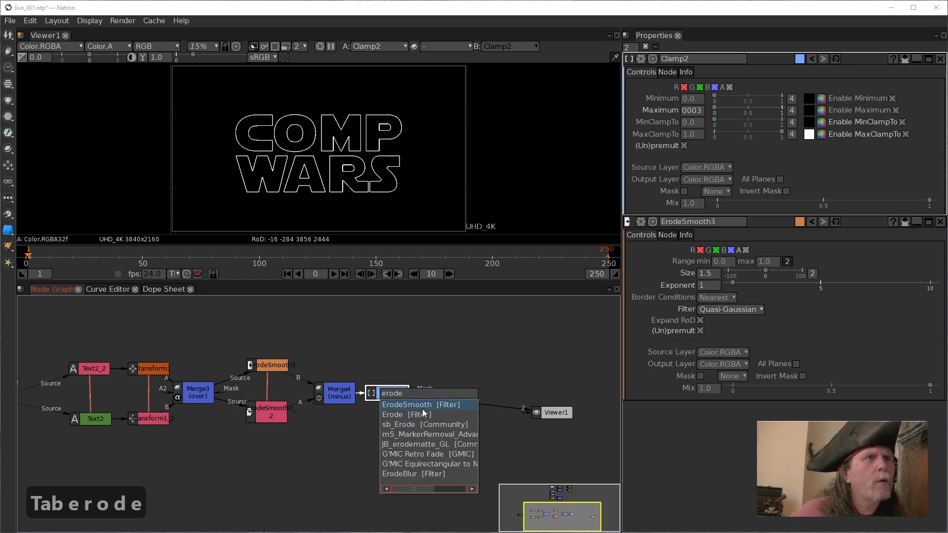
pyautogui.click(422, 409)
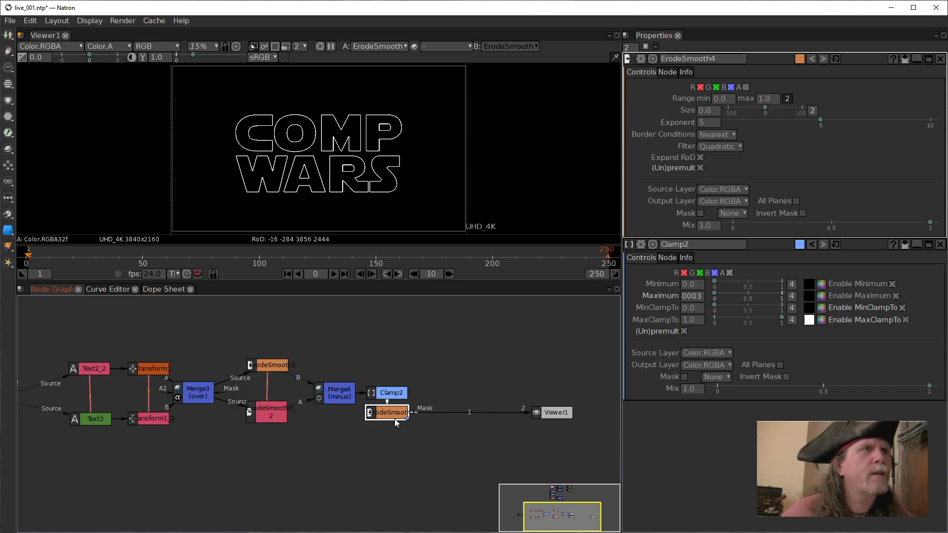
# Detach the new ErodeSmooth node from the Clamp2 chain and set it aside below.
pyautogui.moveTo(395, 418); pyautogui.dragTo(496, 416)
pyautogui.moveTo(440, 404); pyautogui.dragTo(410, 436)
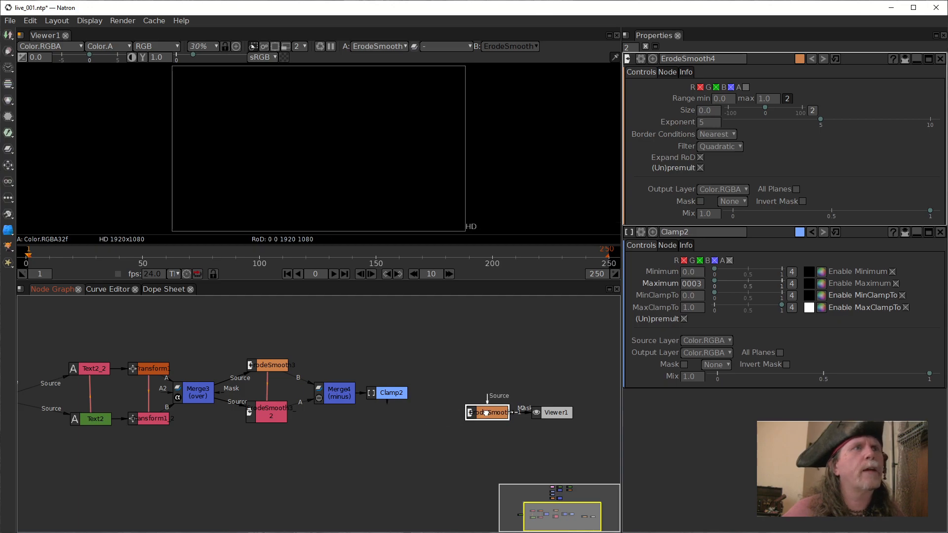
pyautogui.moveTo(481, 414); pyautogui.dragTo(419, 452)
# Connect Viewer1 to Clamp2, then insert a Merge node between them, level with Clamp2.
pyautogui.click(400, 395)
pyautogui.press('1')
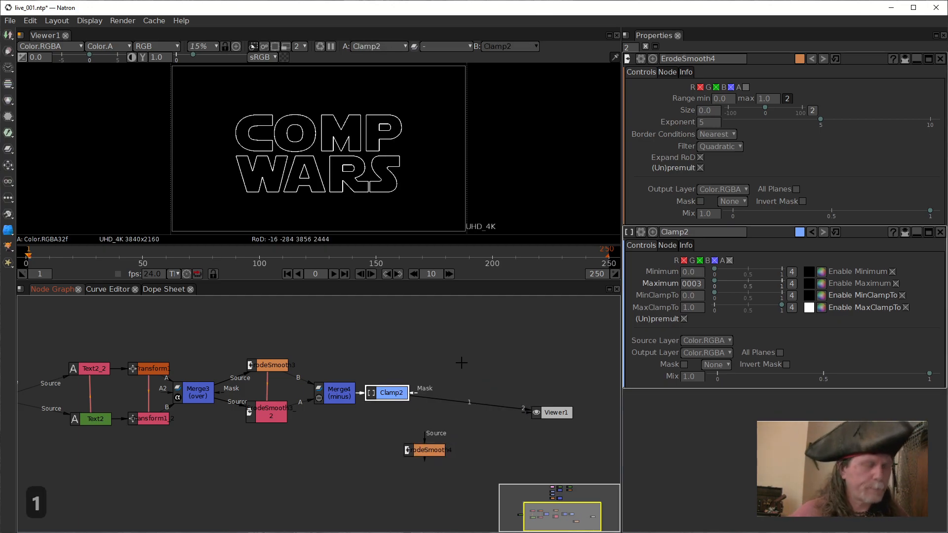
pyautogui.press('m')
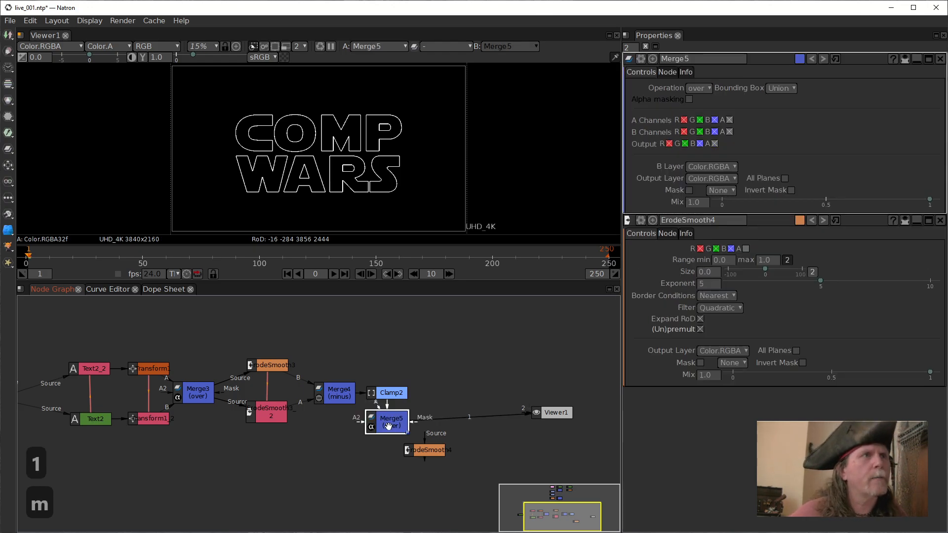
pyautogui.moveTo(391, 418); pyautogui.dragTo(464, 395)
# Add a Constant node, using Constant2 as its source, and connect it to Merge5's A input.
pyautogui.click(424, 324)
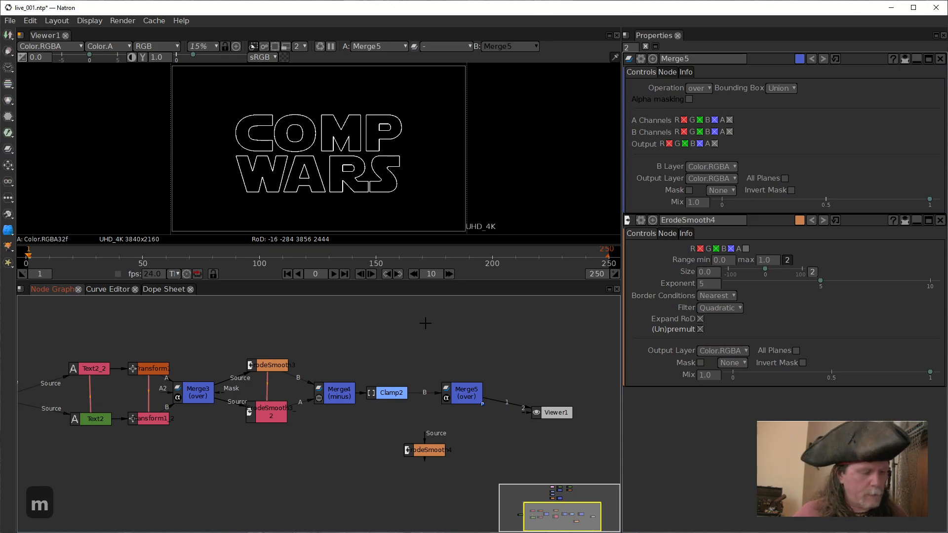
pyautogui.press('Tab')
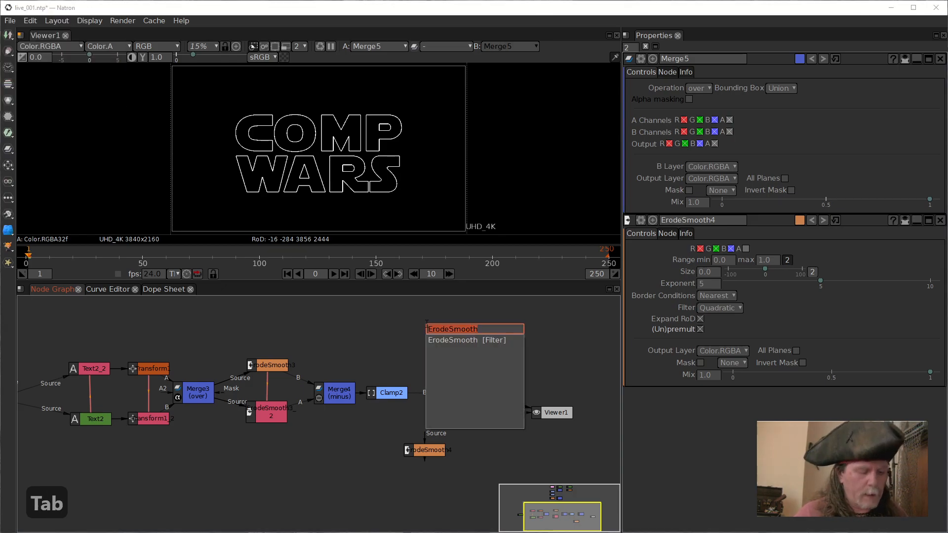
pyautogui.write('con')
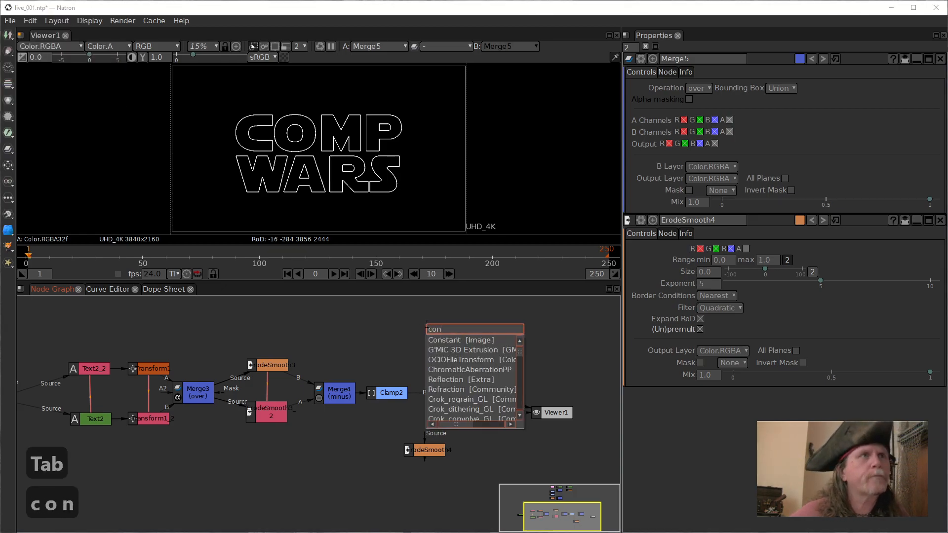
pyautogui.click(512, 340)
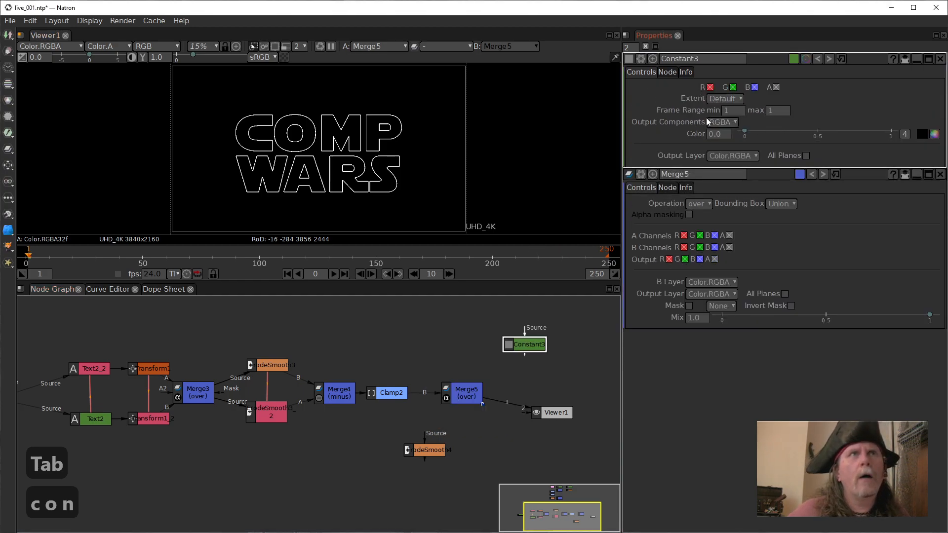
pyautogui.moveTo(524, 344); pyautogui.dragTo(51, 420)
pyautogui.click(458, 395)
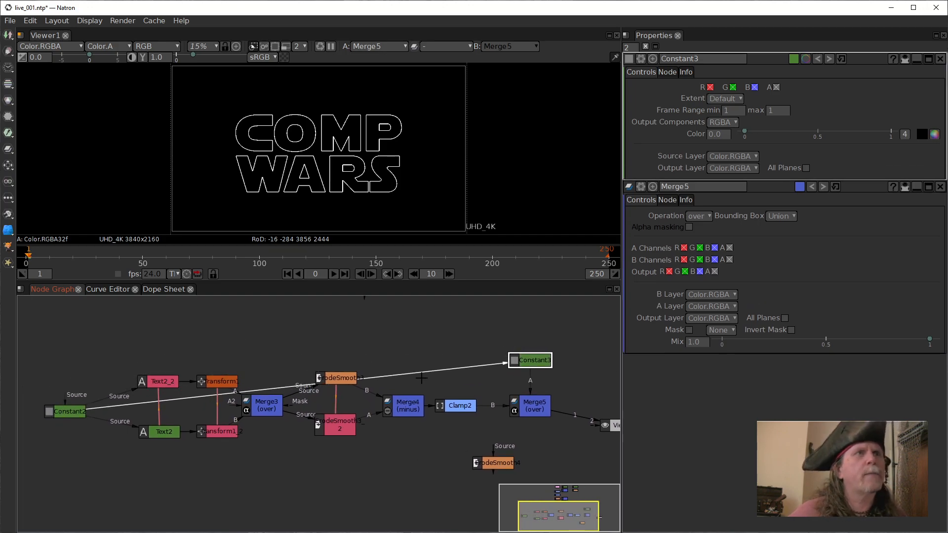
# Route the Constant2 to Constant3 connection through a dot above Constant2, and align Constant3 above Merge5.
pyautogui.moveTo(524, 364); pyautogui.dragTo(501, 320)
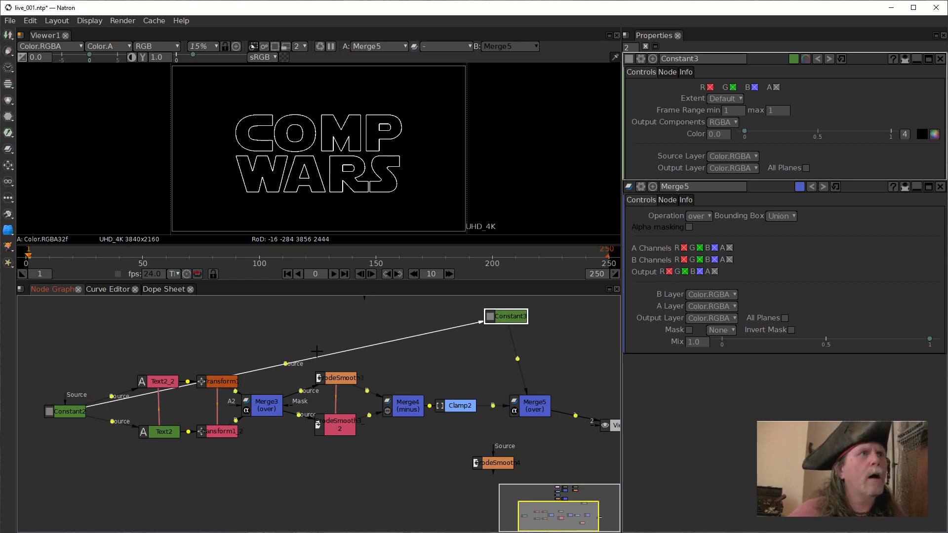
pyautogui.keyDown('ctrl'); pyautogui.click(284, 363); pyautogui.keyUp('ctrl')
pyautogui.moveTo(284, 362); pyautogui.dragTo(66, 329)
pyautogui.moveTo(489, 315); pyautogui.dragTo(531, 329)
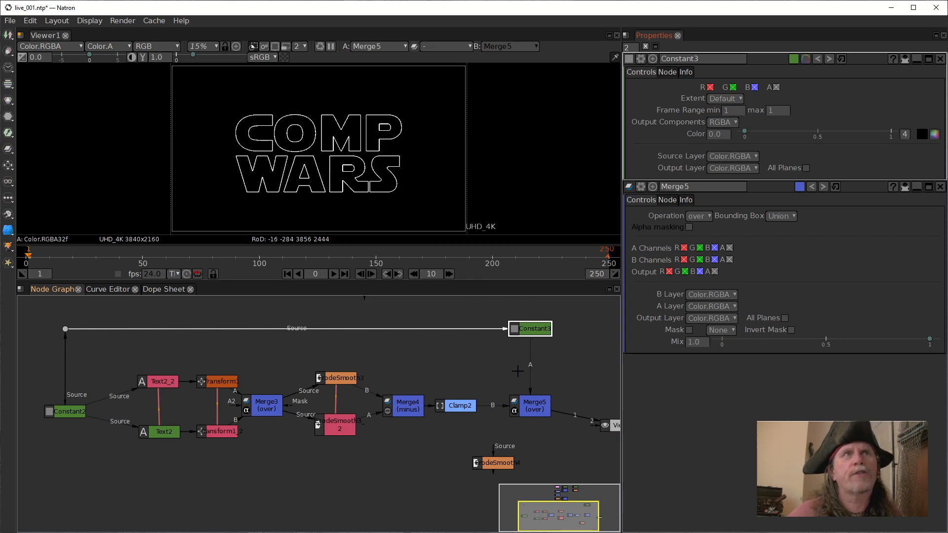
pyautogui.moveTo(567, 356); pyautogui.dragTo(549, 359)
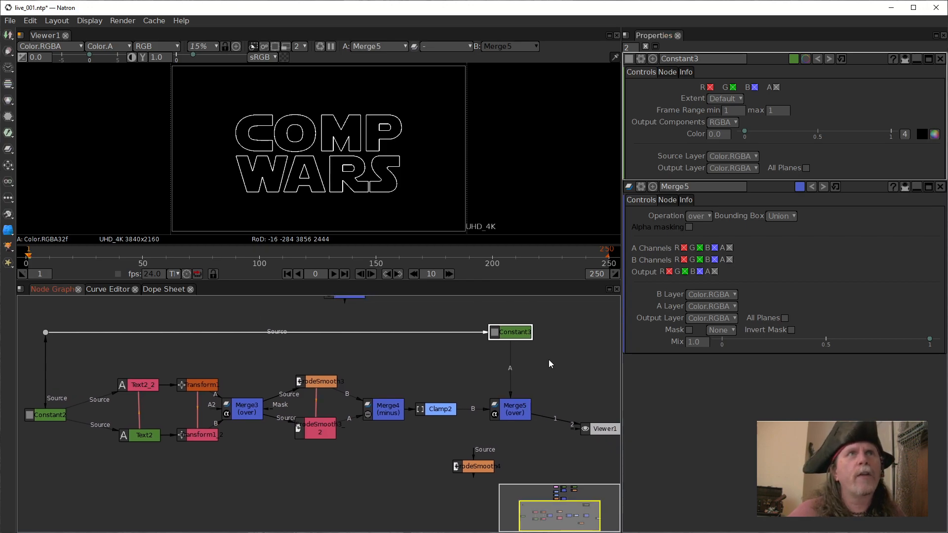
# Set Constant3's color to yellow-orange with hue 41, saturation 192 and value 255.
pyautogui.click(934, 135)
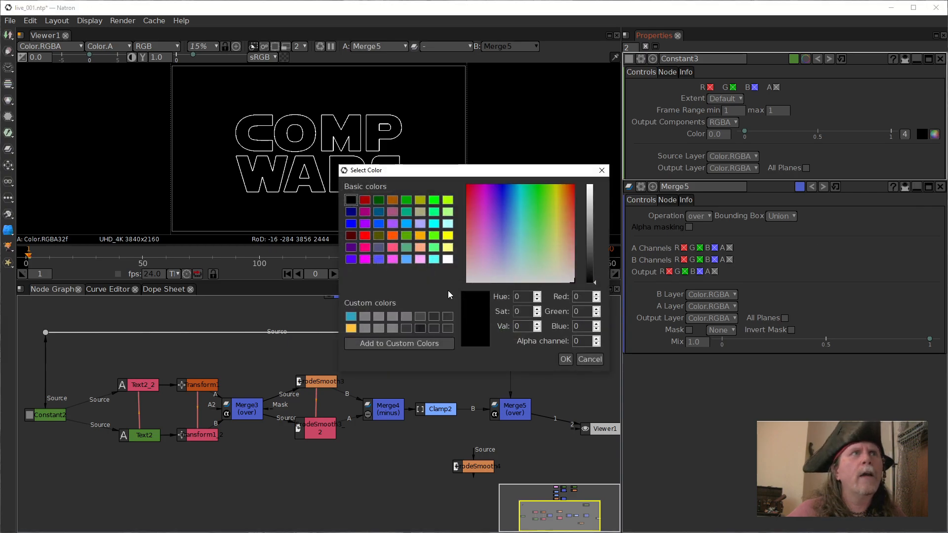
pyautogui.click(420, 236)
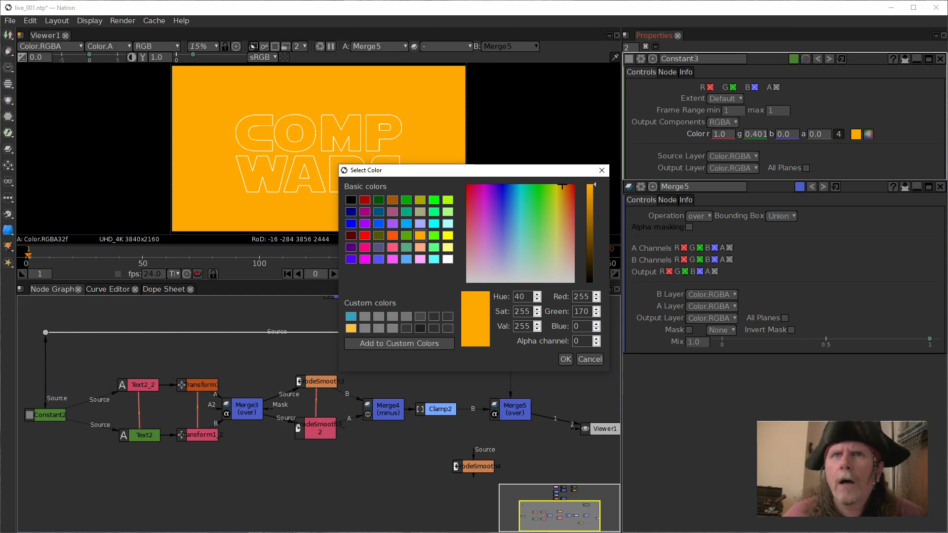
pyautogui.click(520, 297)
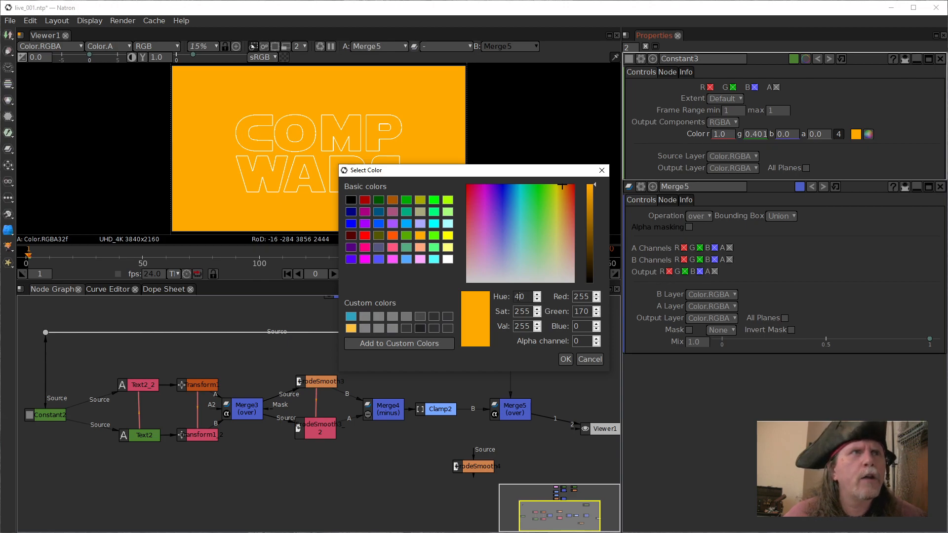
pyautogui.moveTo(526, 296); pyautogui.dragTo(484, 283)
pyautogui.write('41')
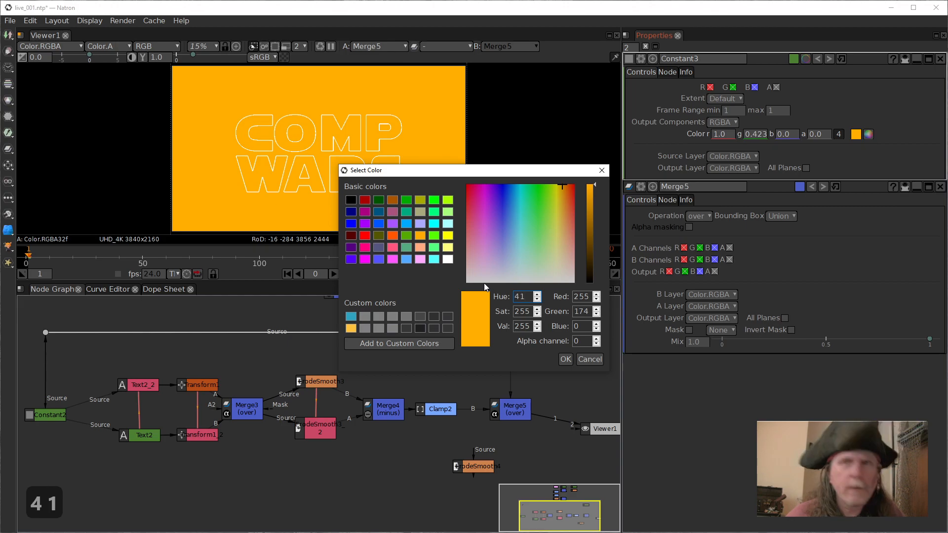
pyautogui.press('Tab')
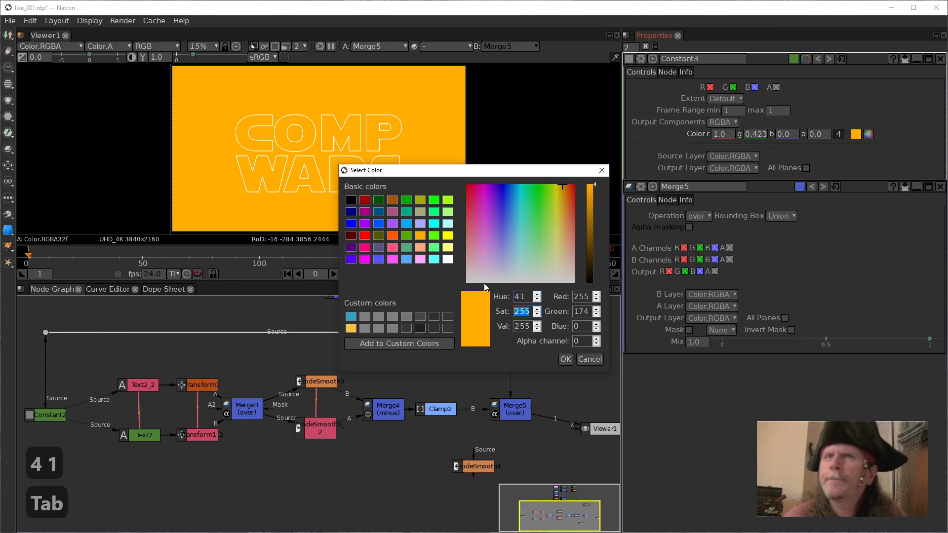
pyautogui.write('1')
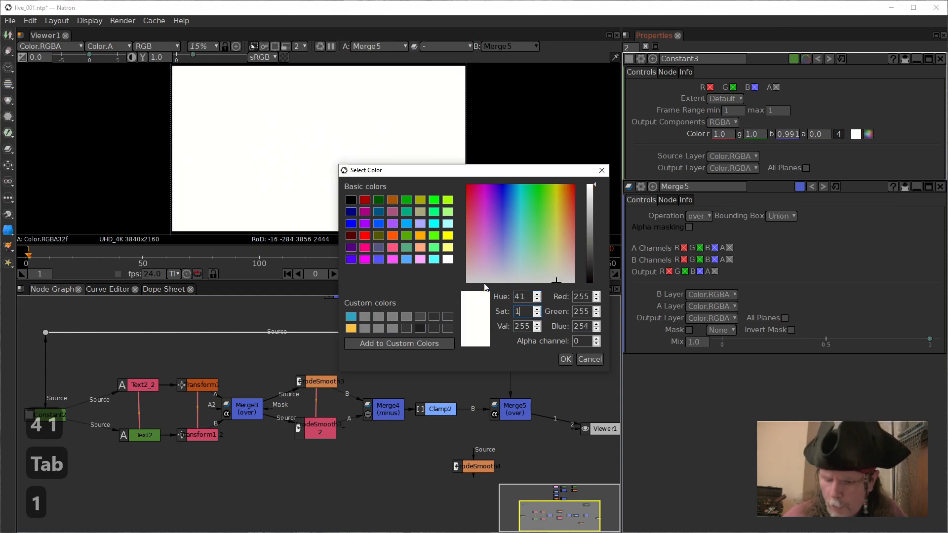
pyautogui.write('92')
pyautogui.press('Tab')
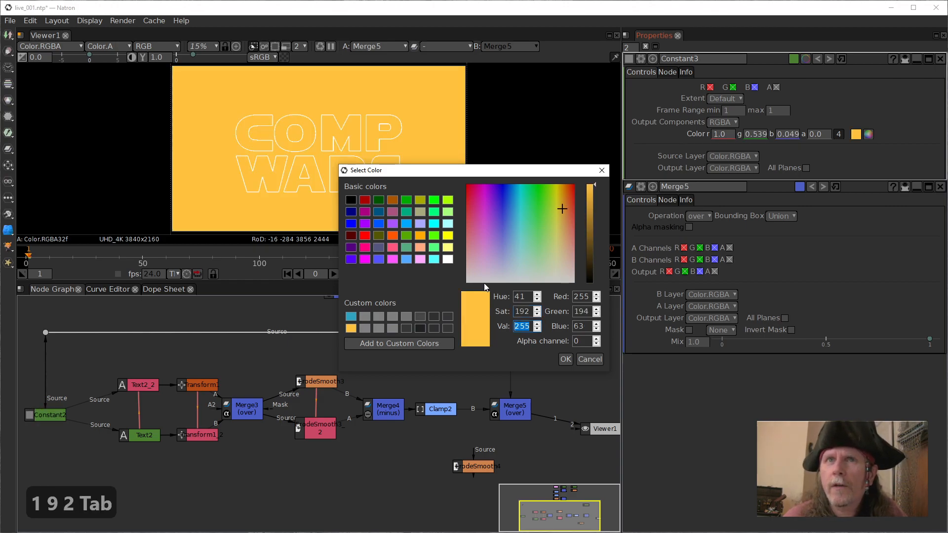
pyautogui.click(566, 359)
# Set Merge5's operation to multiply.
pyautogui.click(514, 407)
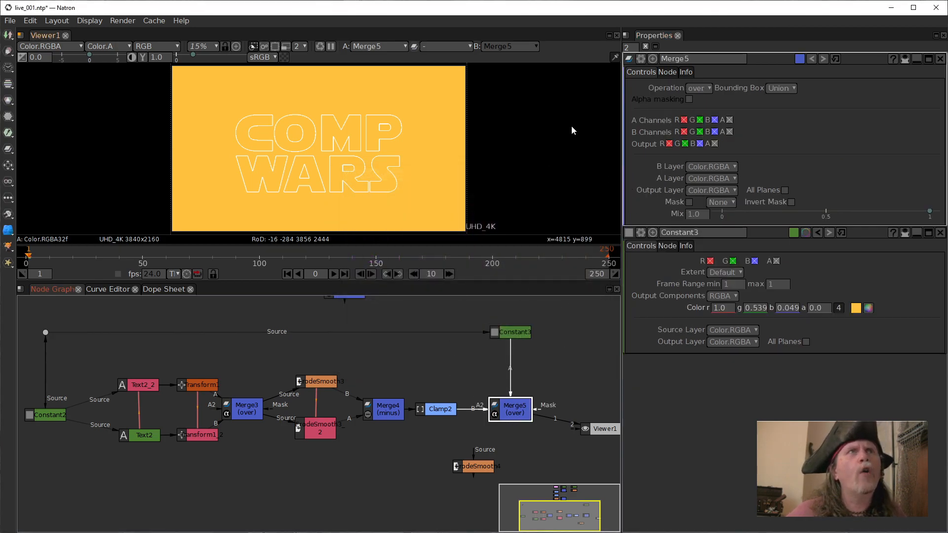
pyautogui.click(704, 90)
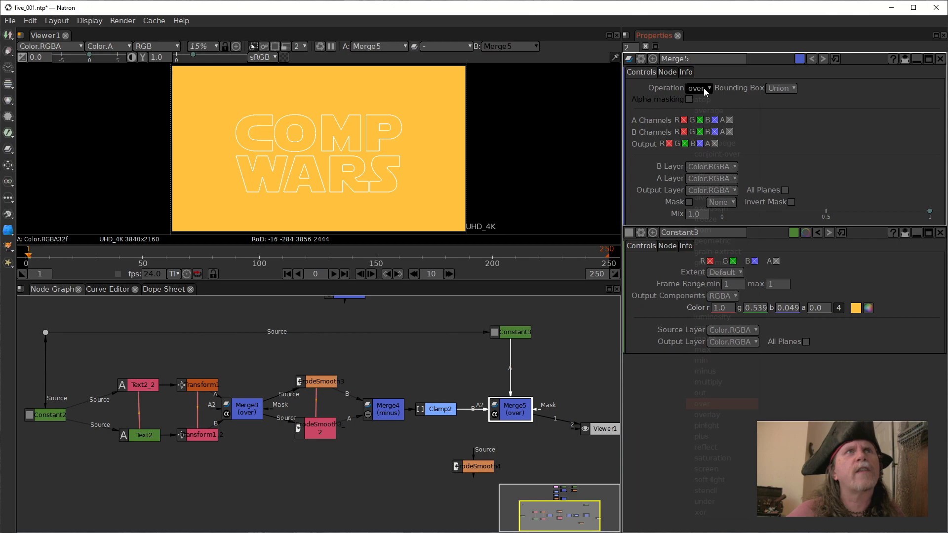
pyautogui.click(712, 383)
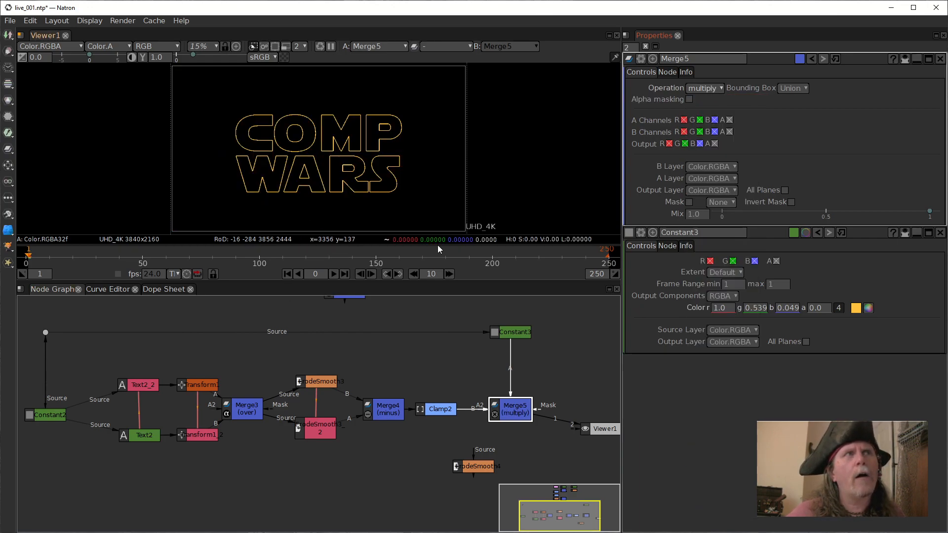
# Move the loose ErodeSmooth node and Viewer1 below Merge5, and toggle the alpha channel display on and off.
pyautogui.moveTo(545, 386); pyautogui.dragTo(329, 360)
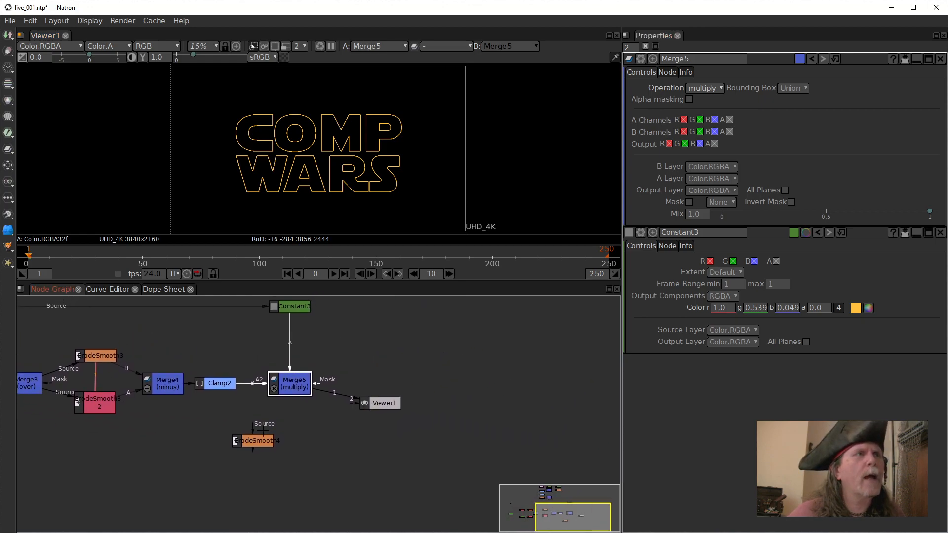
pyautogui.moveTo(263, 444); pyautogui.dragTo(340, 476)
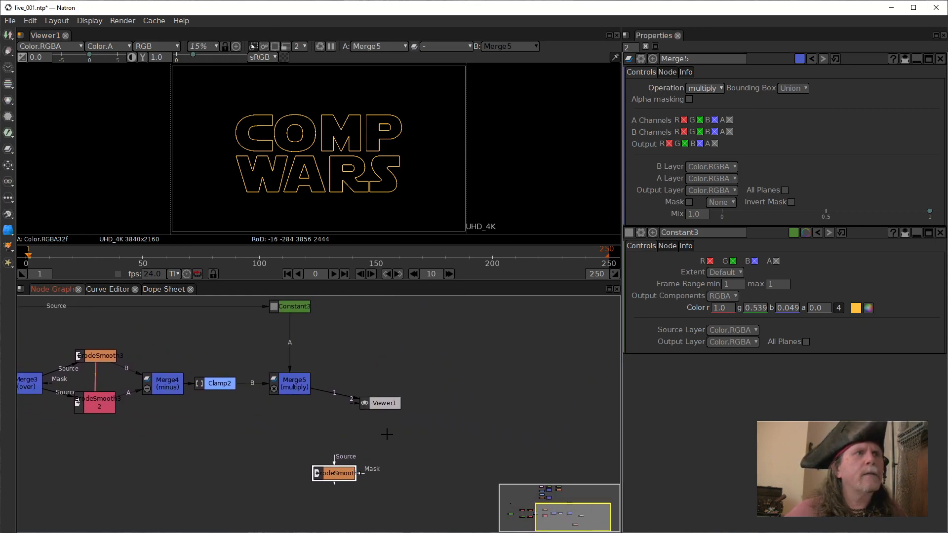
pyautogui.moveTo(389, 405); pyautogui.dragTo(334, 445)
pyautogui.moveTo(386, 425); pyautogui.dragTo(413, 411)
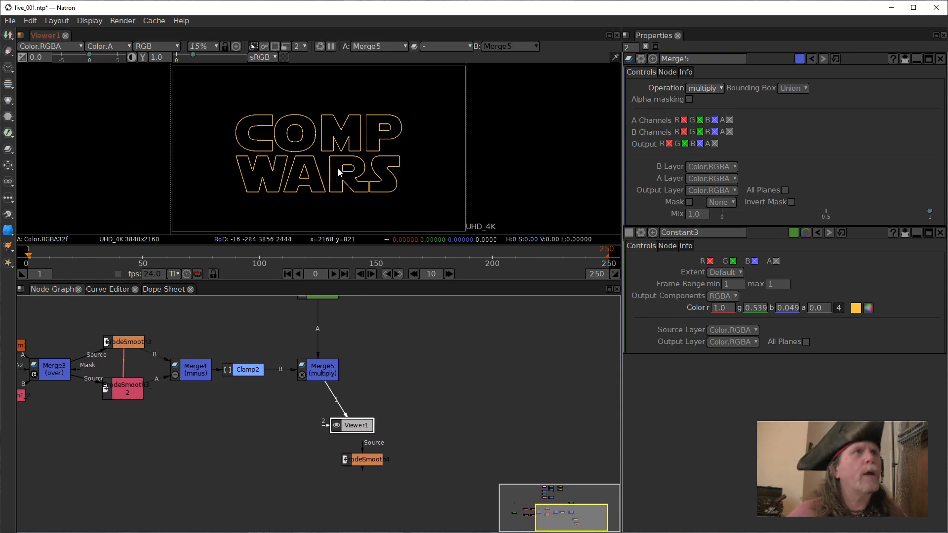
pyautogui.press('a')
pyautogui.press('a')
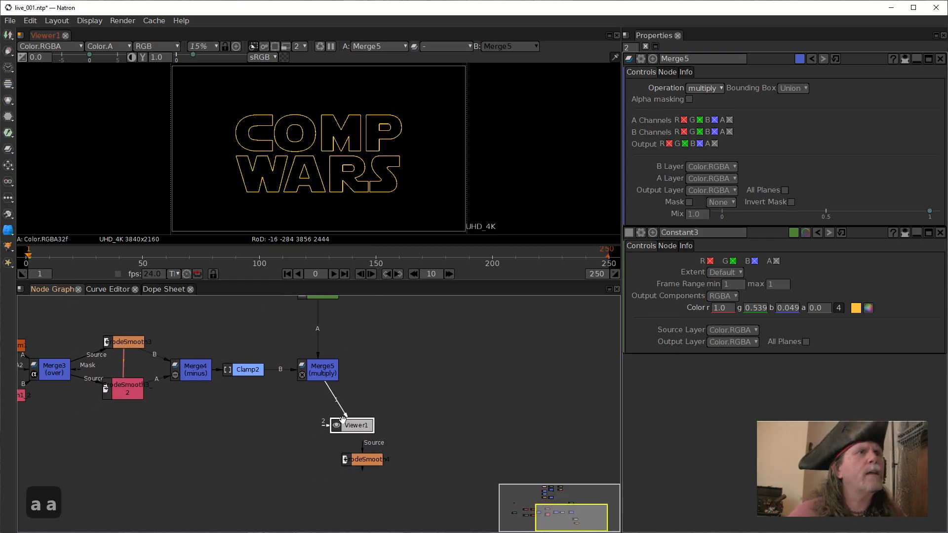
# Insert the loose ErodeSmooth node between Clamp2 and Merge5, open its settings, and place Viewer1 directly below Merge5.
pyautogui.moveTo(352, 427); pyautogui.dragTo(283, 431)
pyautogui.moveTo(360, 459); pyautogui.dragTo(344, 425)
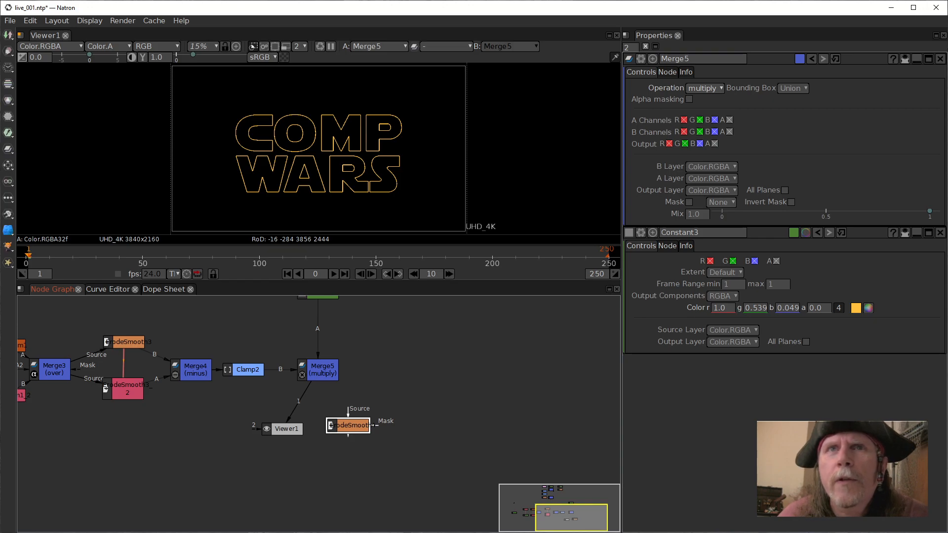
pyautogui.moveTo(309, 374); pyautogui.dragTo(346, 376)
pyautogui.moveTo(355, 421); pyautogui.dragTo(302, 374)
pyautogui.doubleClick(301, 373)
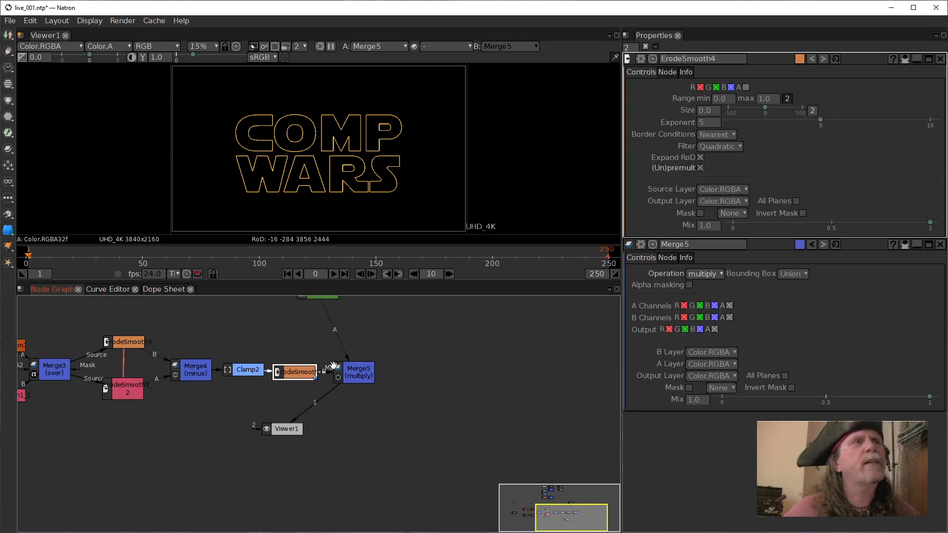
pyautogui.moveTo(285, 428); pyautogui.dragTo(353, 427)
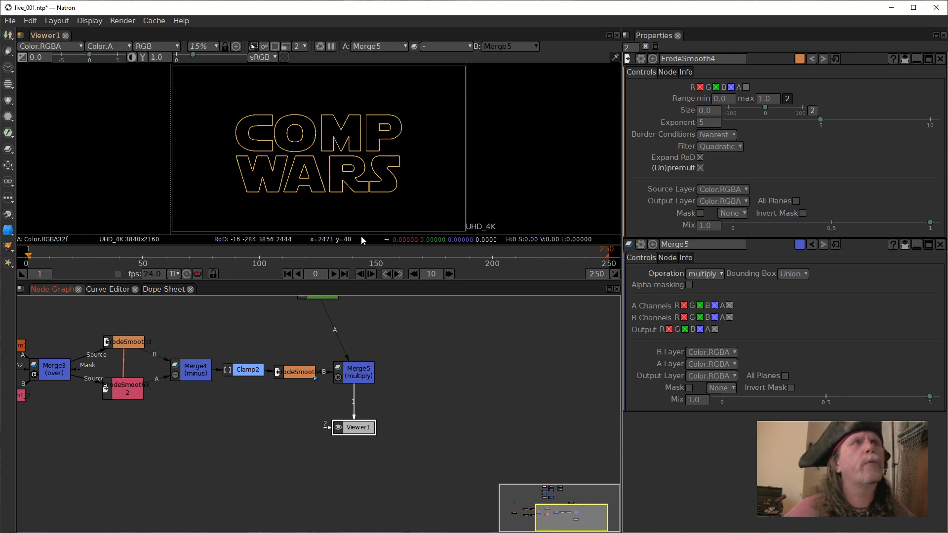
# Set ErodeSmooth4's size to -5 and its exponent to 1.
pyautogui.click(709, 124)
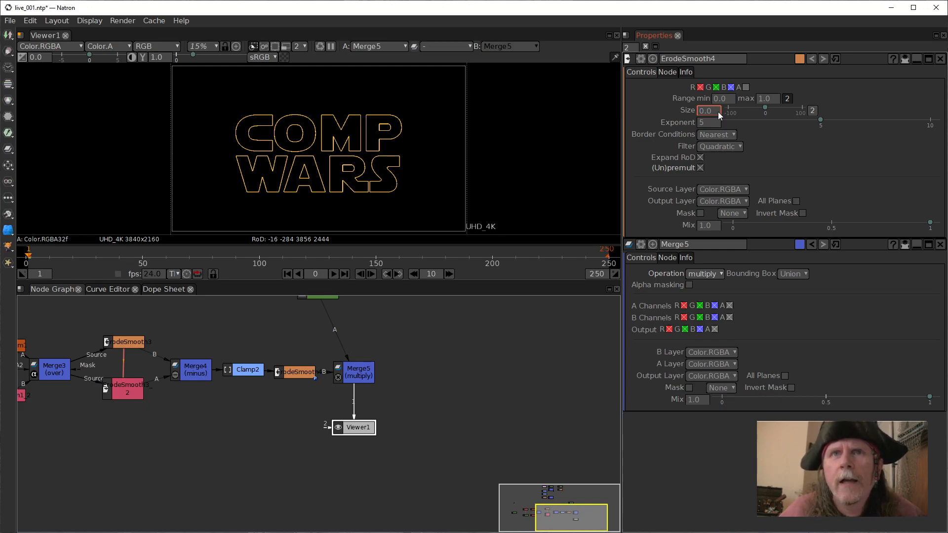
pyautogui.write('-5')
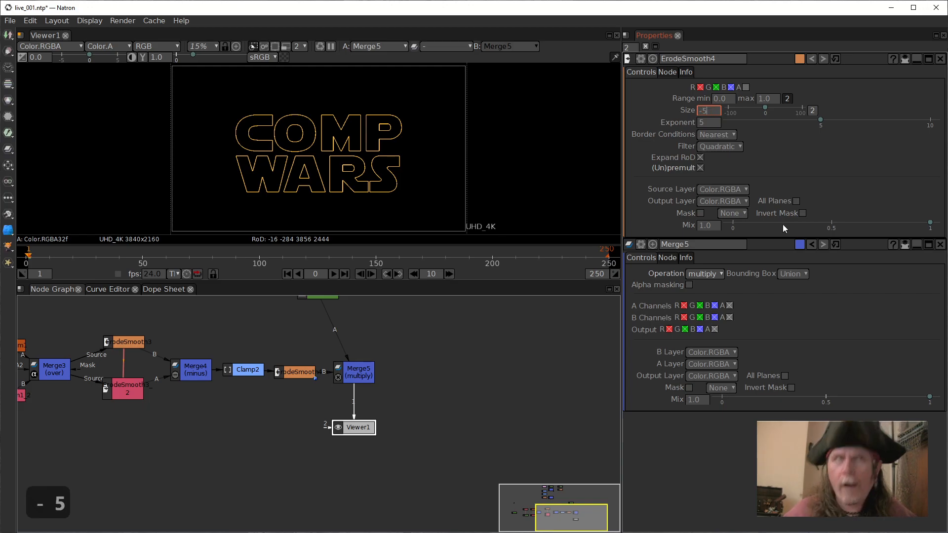
pyautogui.press('Return')
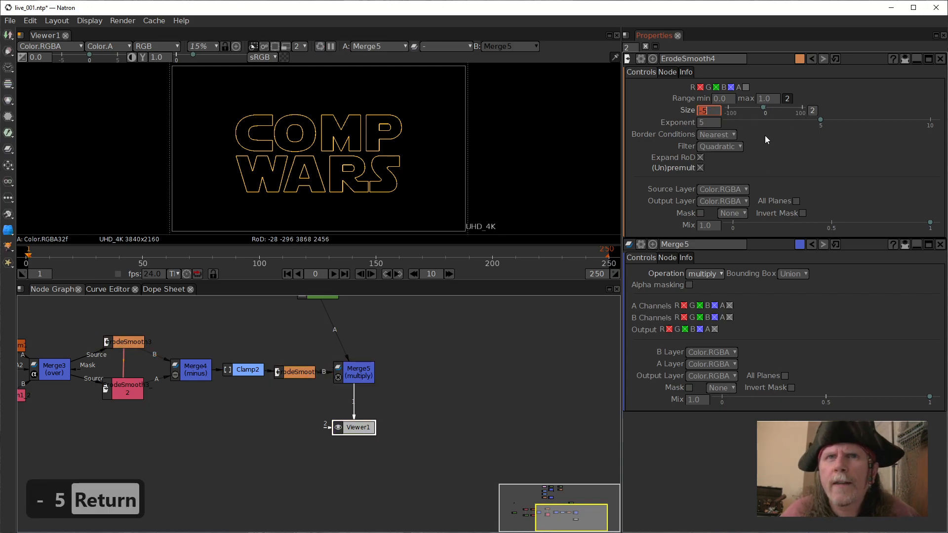
pyautogui.doubleClick(698, 123)
pyautogui.write('1')
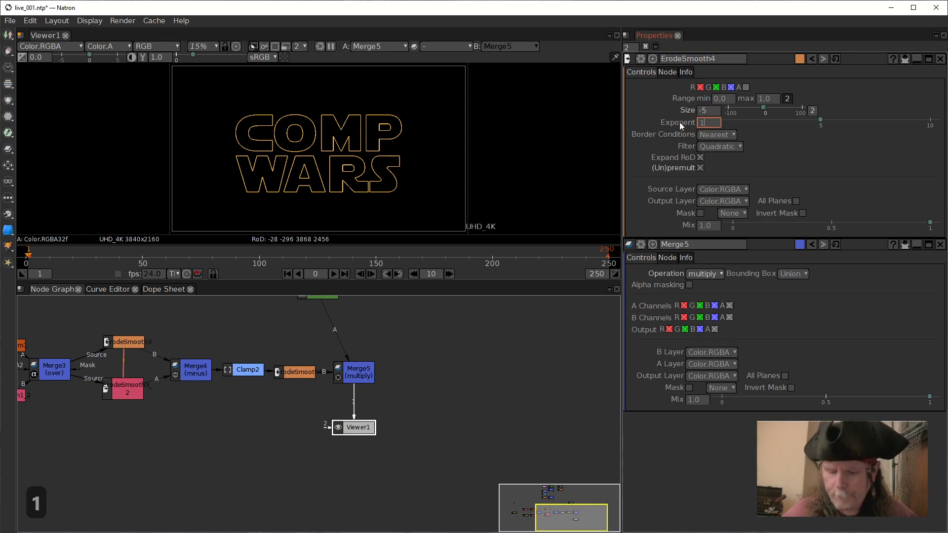
pyautogui.press('Return')
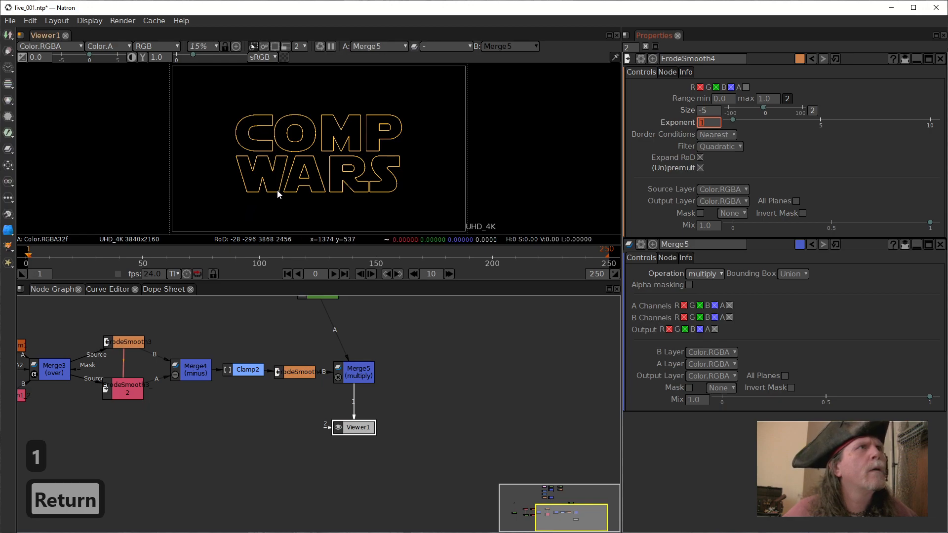
# Enable alpha channel processing in ErodeSmooth4 and inspect the edges of the WARS outline.
pyautogui.scroll(5, 279, 187)
pyautogui.scroll(4, 279, 188)
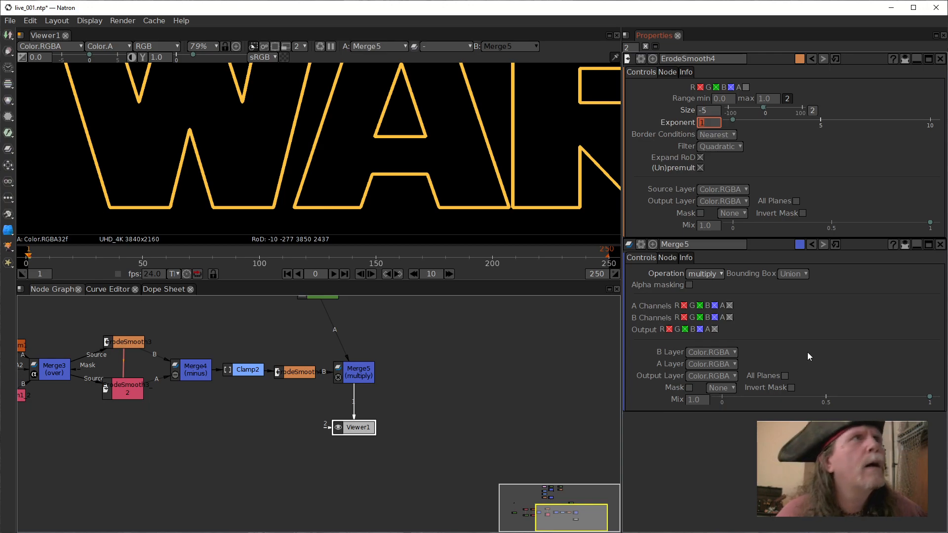
pyautogui.scroll(4, 374, 199)
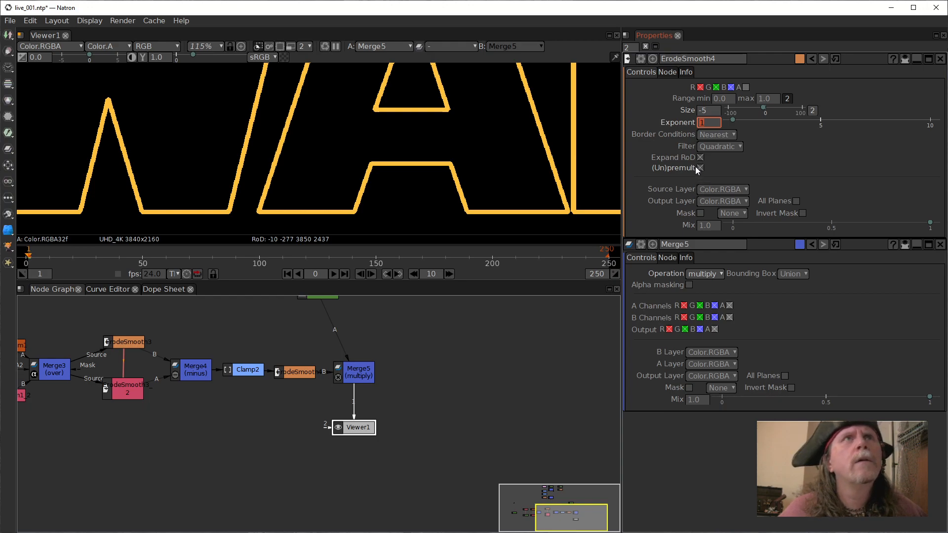
pyautogui.click(745, 86)
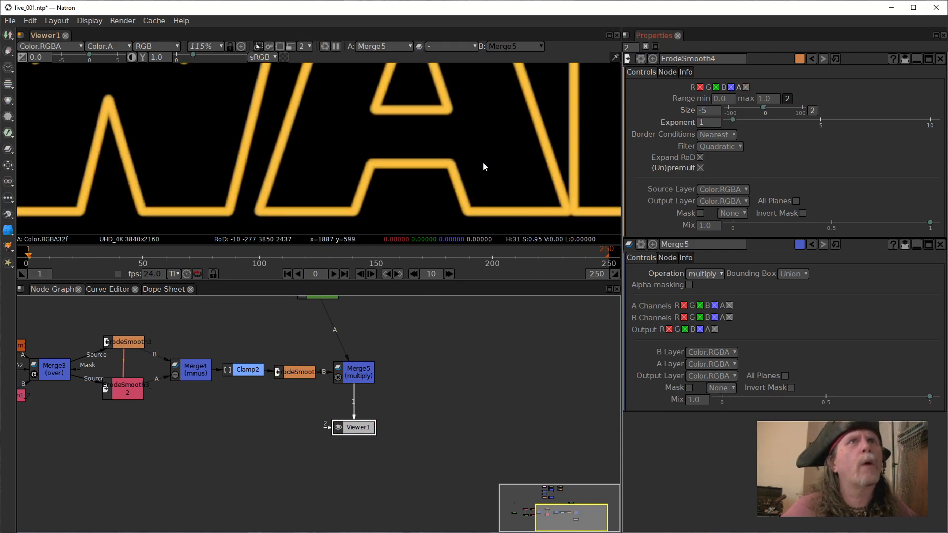
pyautogui.scroll(-3, 467, 166)
pyautogui.scroll(-1, 463, 171)
pyautogui.moveTo(461, 187); pyautogui.dragTo(364, 194)
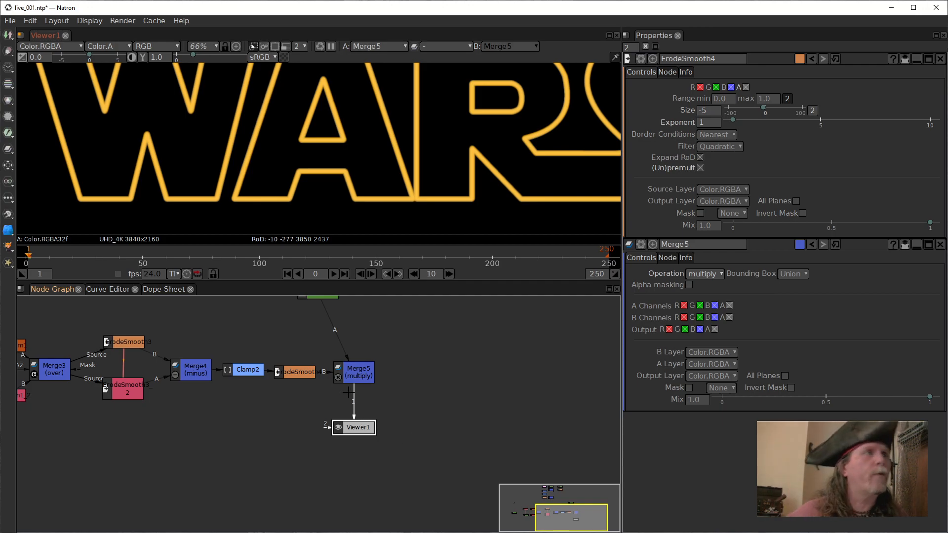
# Move Viewer1 farther down and away from Merge5, view the whole title, and select Merge5.
pyautogui.moveTo(365, 427); pyautogui.dragTo(380, 453)
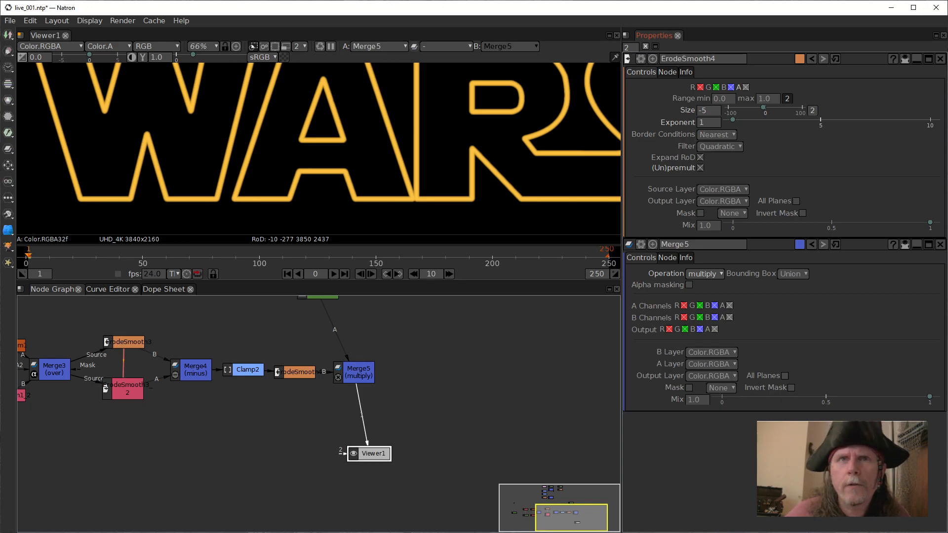
pyautogui.moveTo(368, 453); pyautogui.dragTo(408, 455)
pyautogui.scroll(-6, 386, 164)
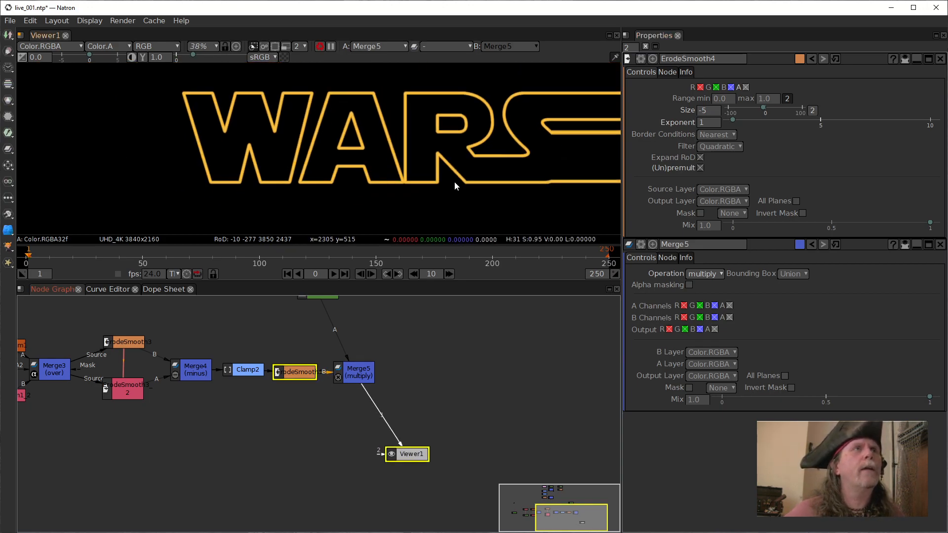
pyautogui.scroll(-4, 364, 195)
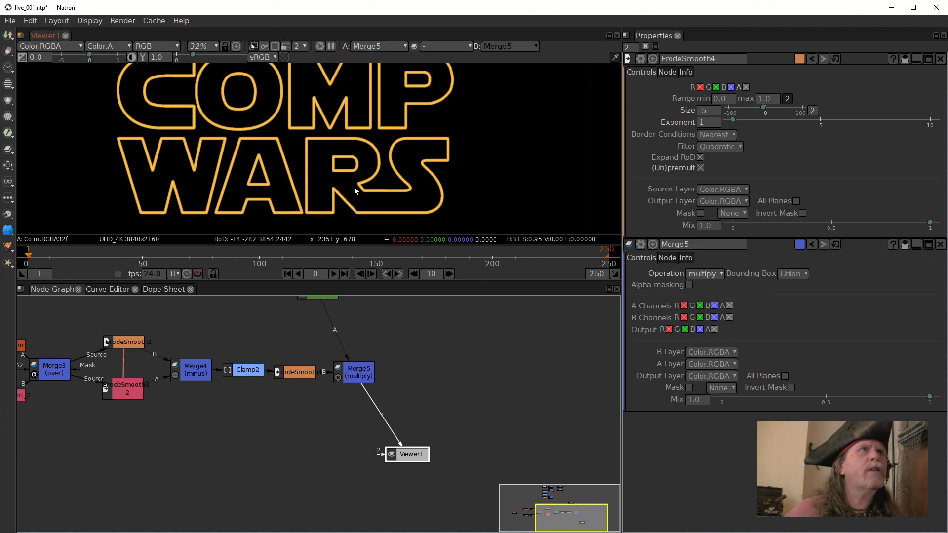
pyautogui.click(380, 323)
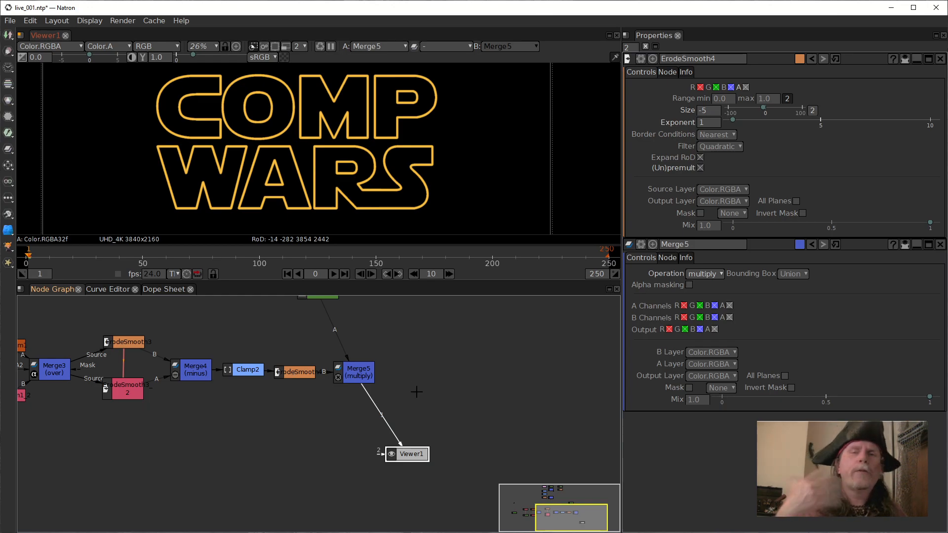
pyautogui.click(369, 378)
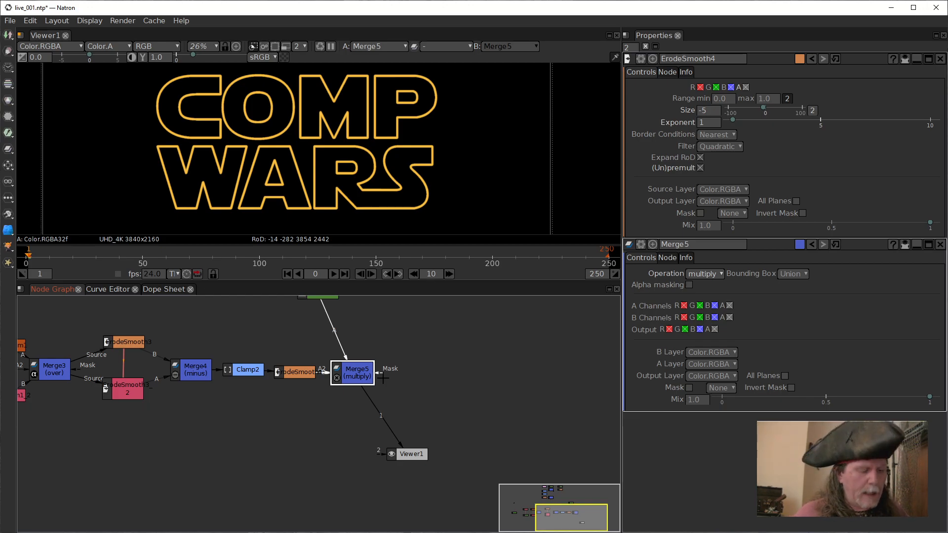
pyautogui.press('d')
pyautogui.press('i')
pyautogui.press('s')
pyautogui.press('k')
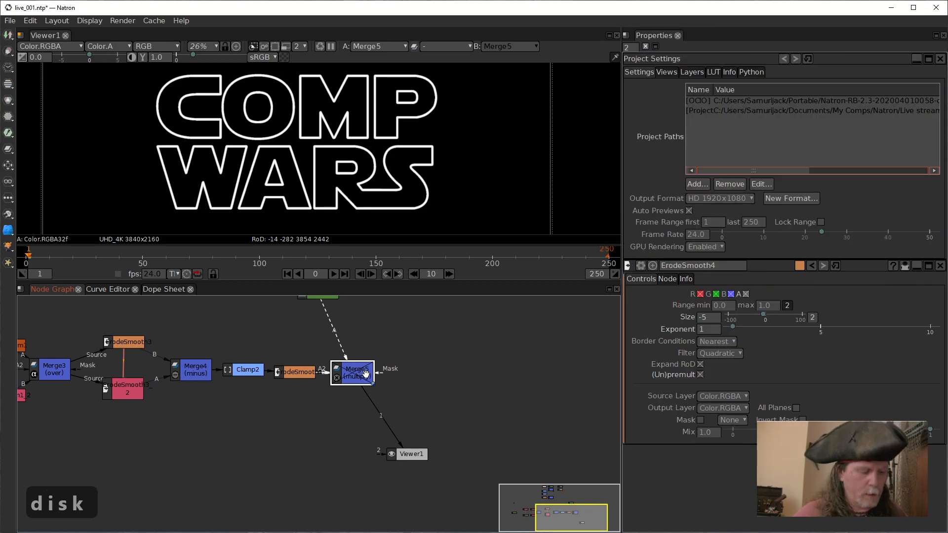
pyautogui.press('d')
# Add a DiskCache node to the output of Merge5.
pyautogui.press('Tab')
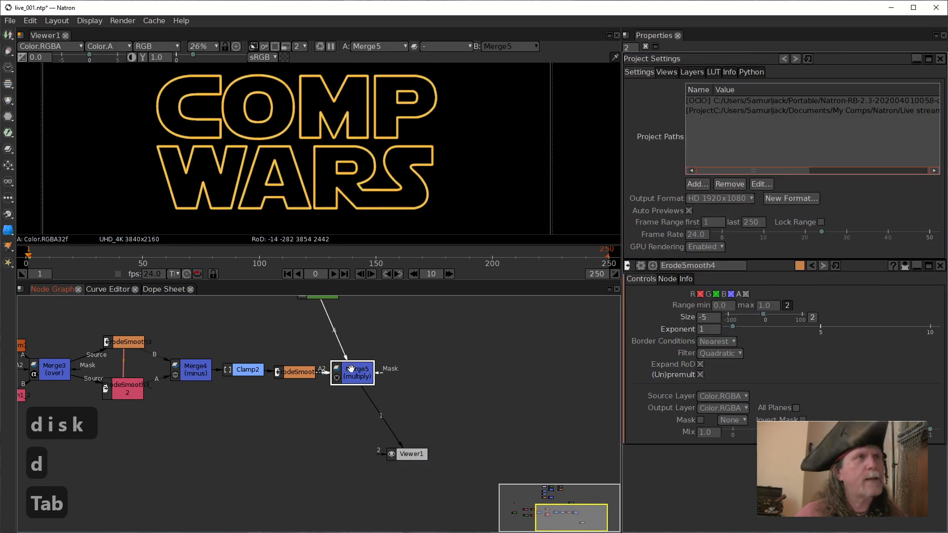
pyautogui.write('dsik')
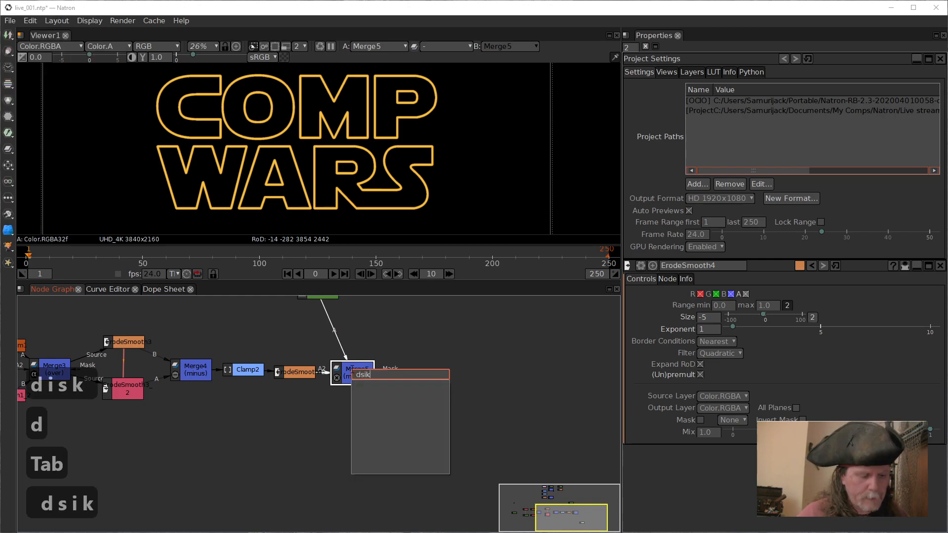
pyautogui.write(' cach')
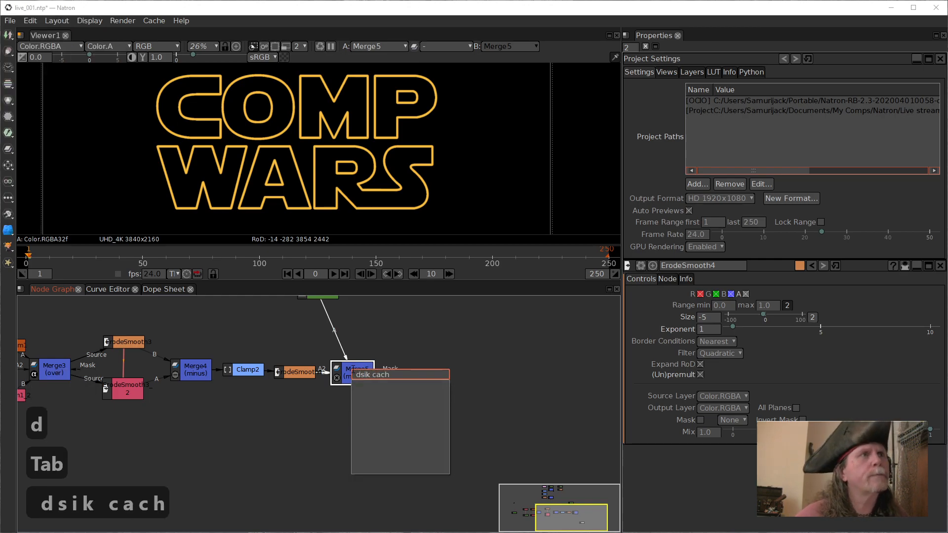
pyautogui.press('BackSpace')
pyautogui.press('BackSpace')
pyautogui.press('BackSpace')
pyautogui.press('BackSpace')
pyautogui.press('BackSpace')
pyautogui.press('BackSpace')
pyautogui.press('BackSpace')
pyautogui.press('BackSpace')
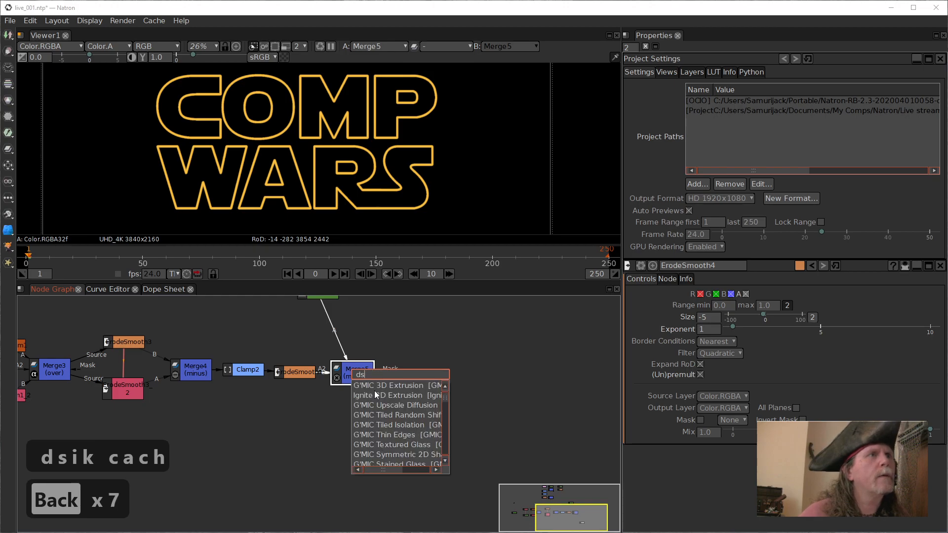
pyautogui.write('isk')
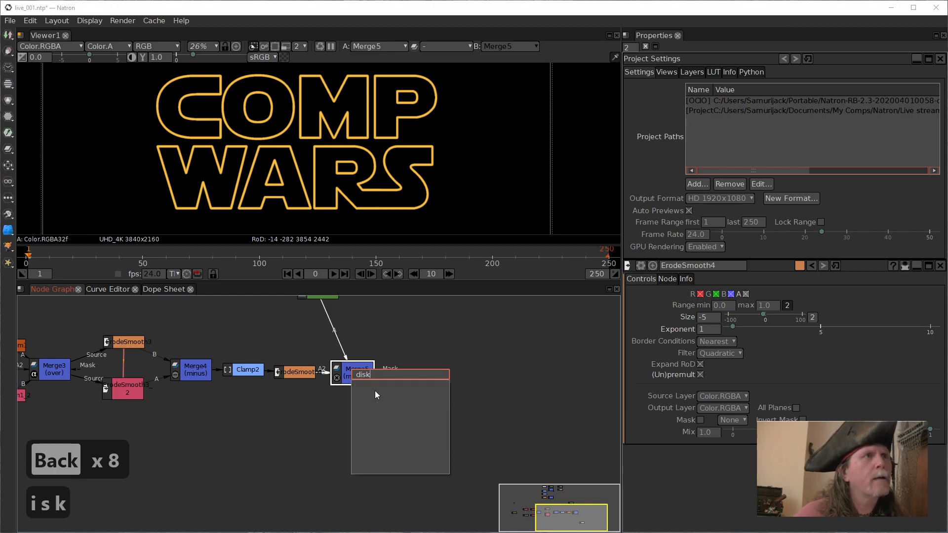
pyautogui.press('BackSpace')
pyautogui.press('BackSpace')
pyautogui.press('BackSpace')
pyautogui.press('BackSpace')
pyautogui.press('BackSpace')
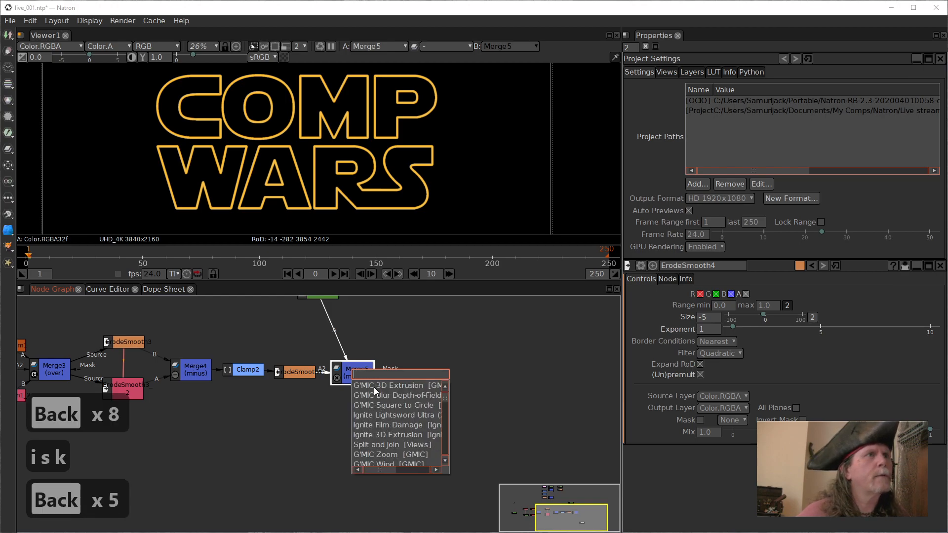
pyautogui.write('disk')
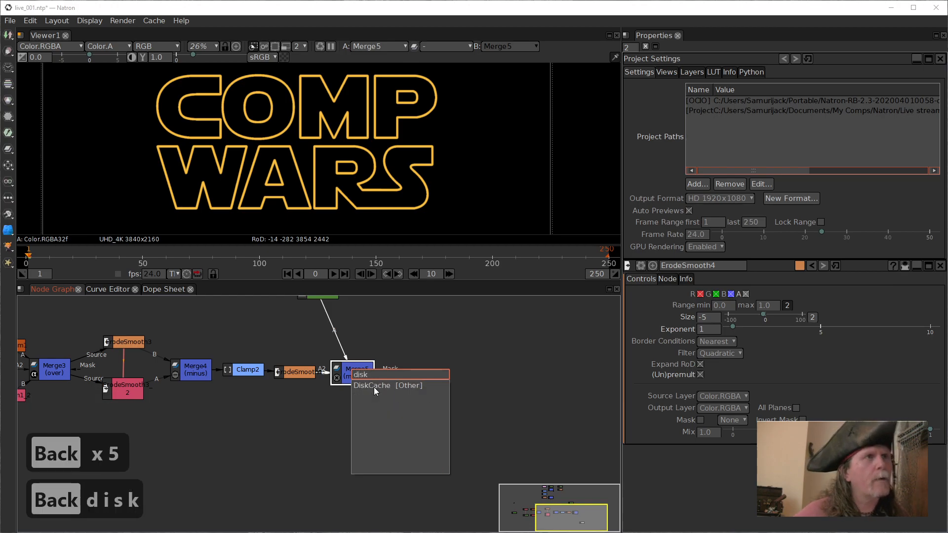
pyautogui.click(374, 386)
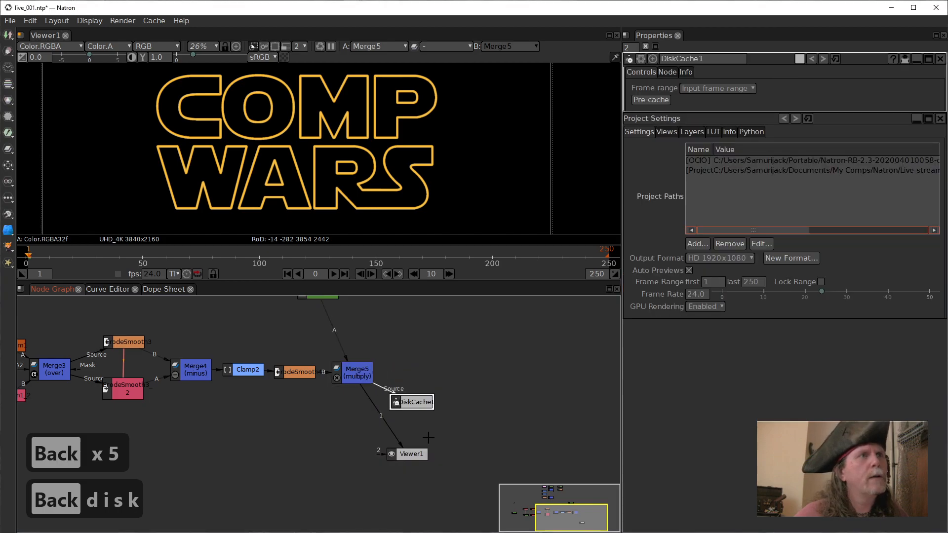
# Place DiskCache1 directly below Merge5 and move Viewer1 farther to the side.
pyautogui.moveTo(354, 408); pyautogui.dragTo(358, 427)
pyautogui.moveTo(419, 454); pyautogui.dragTo(482, 460)
pyautogui.moveTo(358, 423); pyautogui.dragTo(353, 417)
# Set DiskCache1's frame range to Manual with a last frame of 1.
pyautogui.click(706, 91)
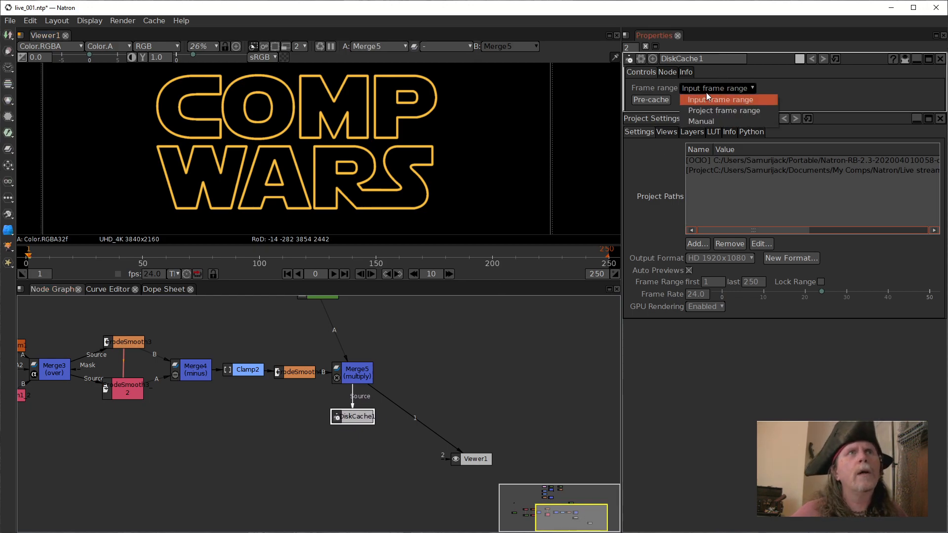
pyautogui.click(706, 123)
pyautogui.click(764, 100)
pyautogui.write('100')
pyautogui.write('1')
pyautogui.click(543, 385)
pyautogui.click(650, 112)
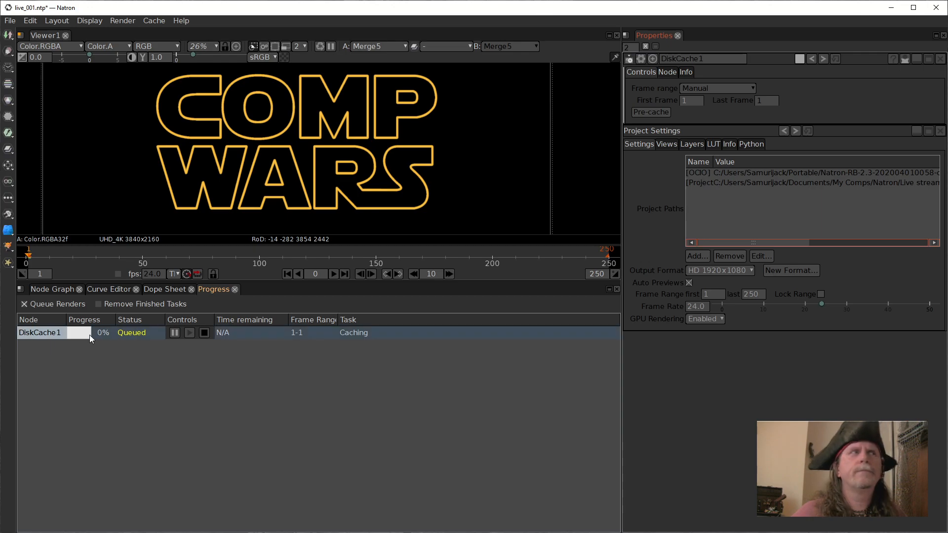
pyautogui.click(206, 334)
pyautogui.click(54, 290)
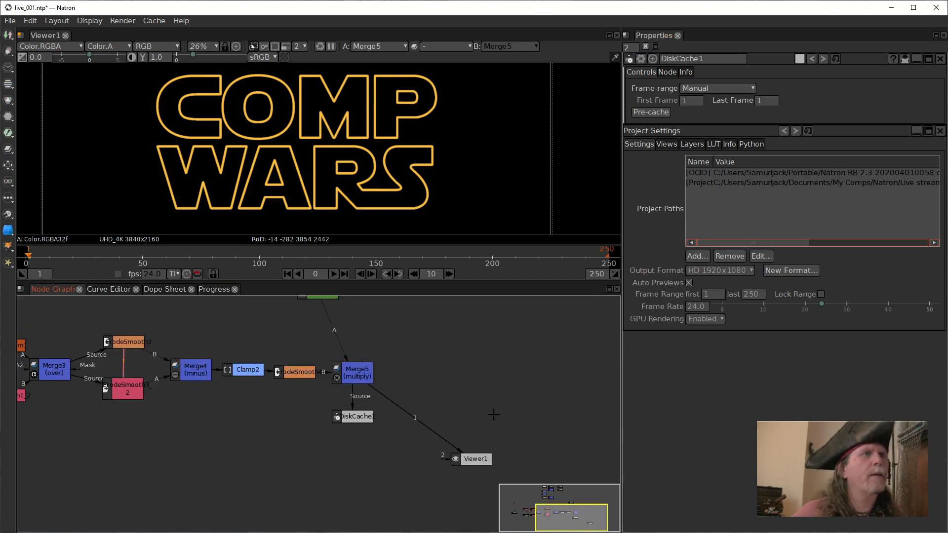
# Connect Viewer1 to DiskCache1 and start pre-caching the node.
pyautogui.press('1')
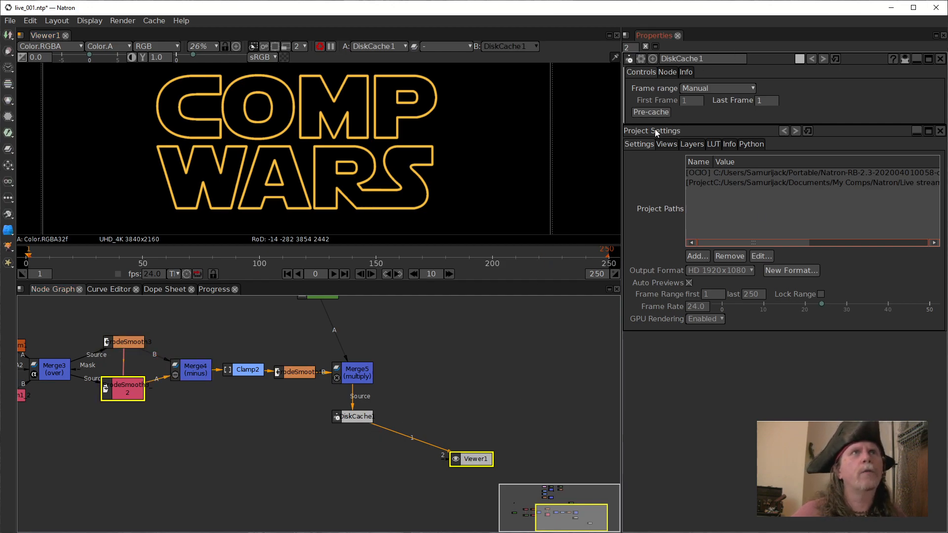
pyautogui.click(654, 111)
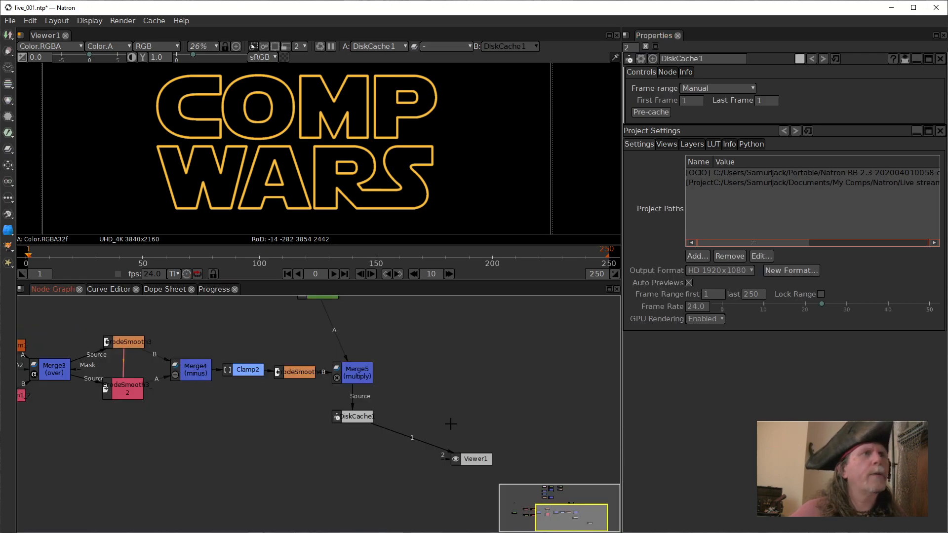
pyautogui.click(351, 417)
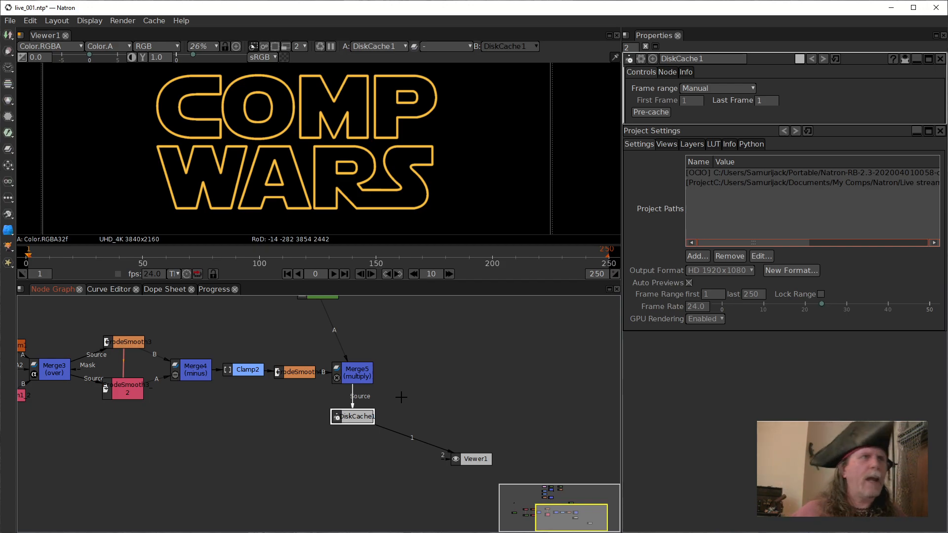
pyautogui.press('Tab')
pyautogui.write('frame')
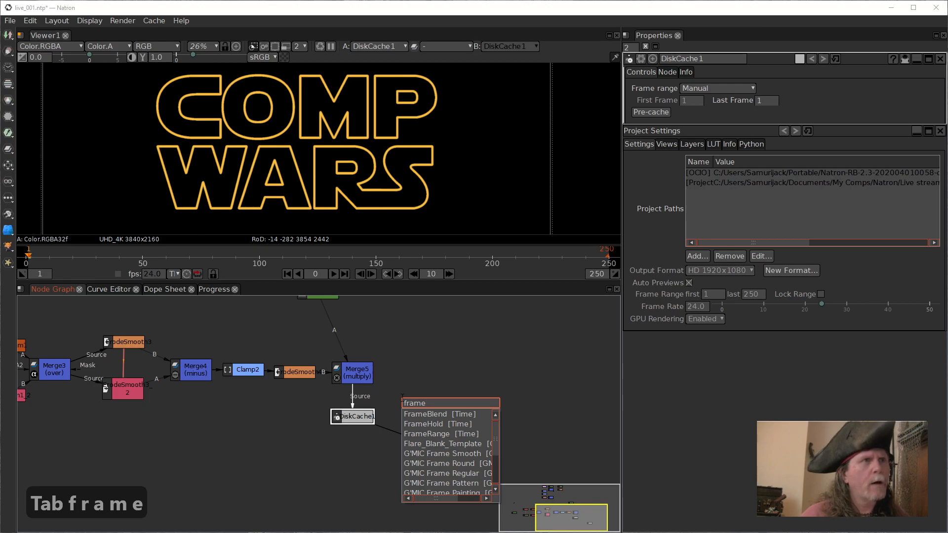
pyautogui.click(473, 433)
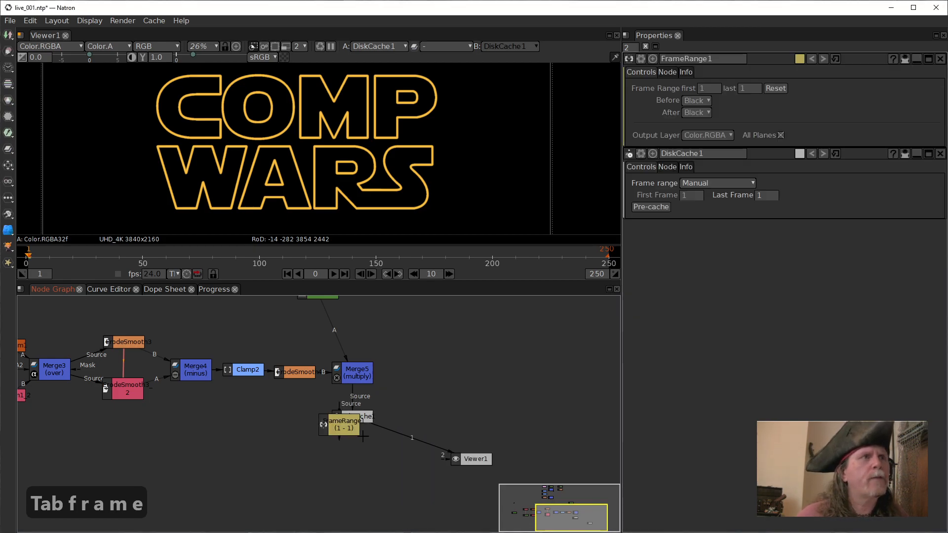
pyautogui.press('Delete')
# Add a FrameHold node between DiskCache1 and Viewer1 and line it up beside DiskCache1.
pyautogui.click(355, 419)
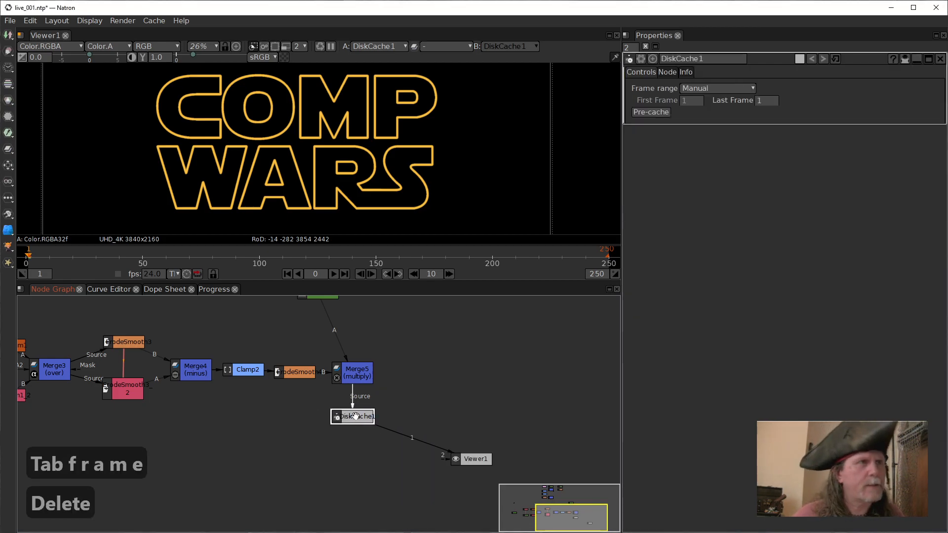
pyautogui.press('Tab')
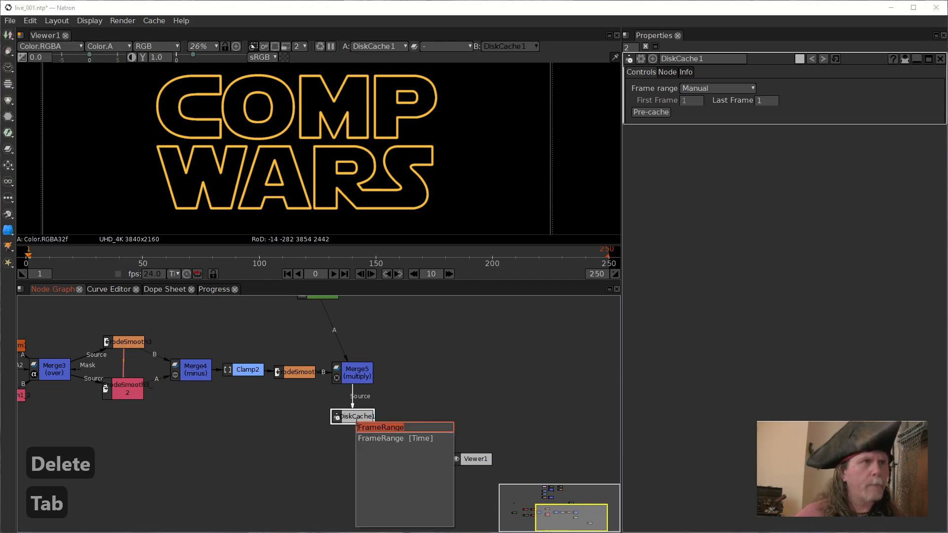
pyautogui.write('frameh')
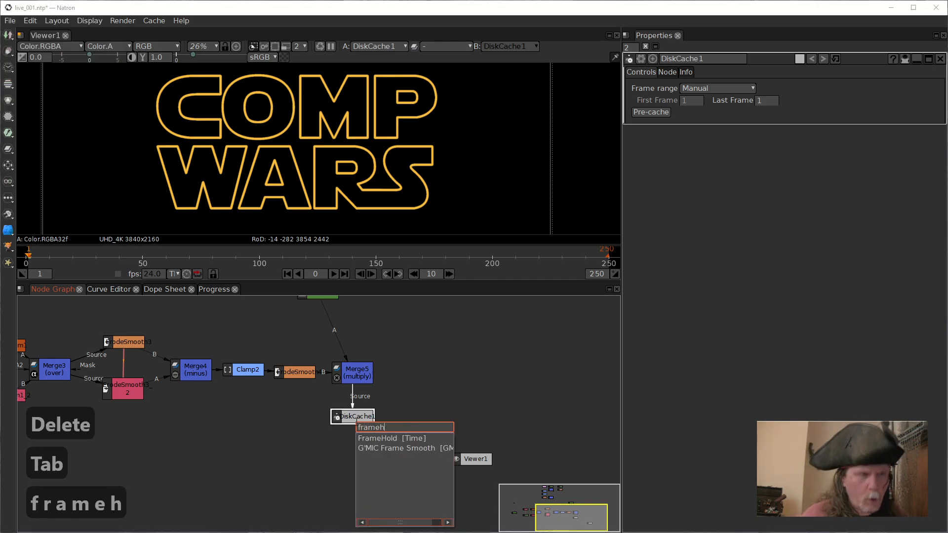
pyautogui.click(369, 437)
pyautogui.moveTo(343, 429)
pyautogui.mouseDown()
pyautogui.moveTo(448, 440)
pyautogui.moveTo(439, 427)
pyautogui.moveTo(348, 418)
pyautogui.mouseUp()
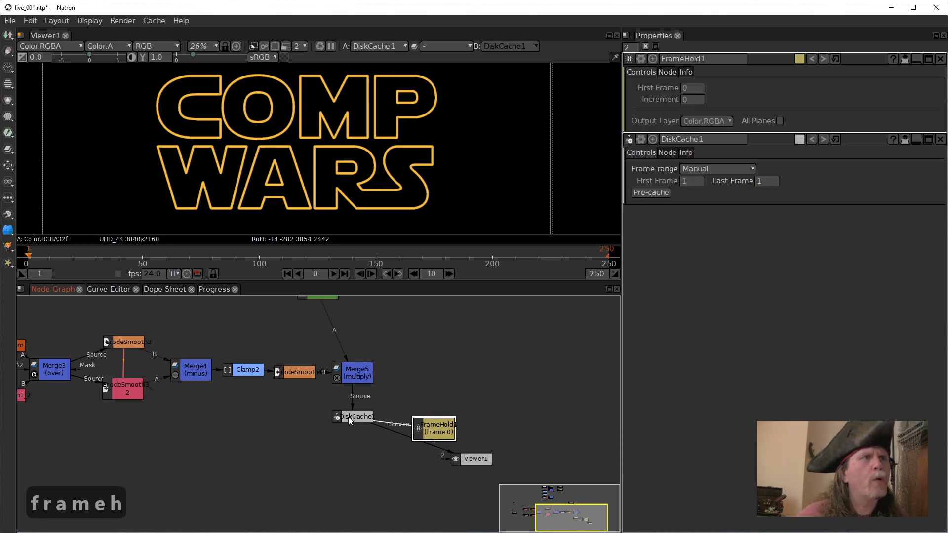
pyautogui.moveTo(432, 428); pyautogui.dragTo(430, 415)
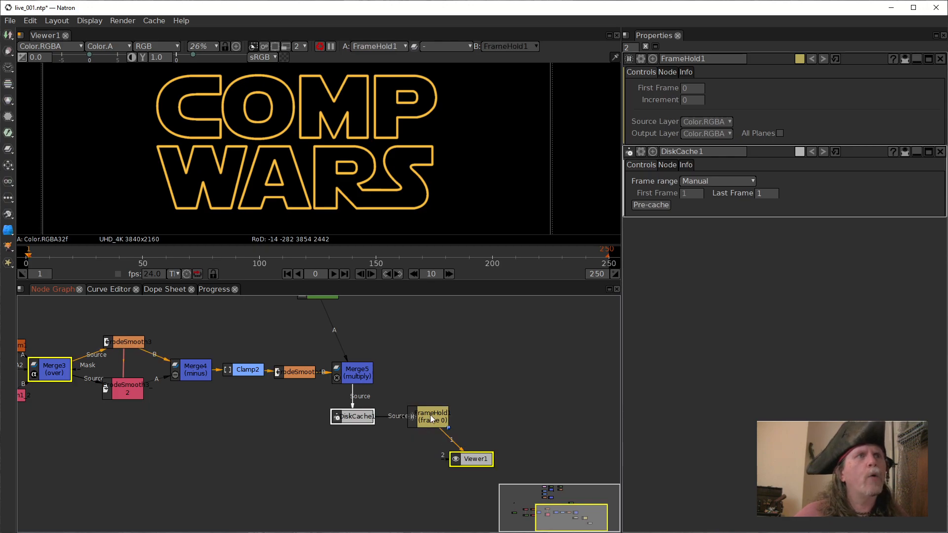
# Set FrameHold1's first frame to 1, and space it closer to DiskCache1 and farther from Viewer1.
pyautogui.moveTo(701, 90); pyautogui.dragTo(675, 89)
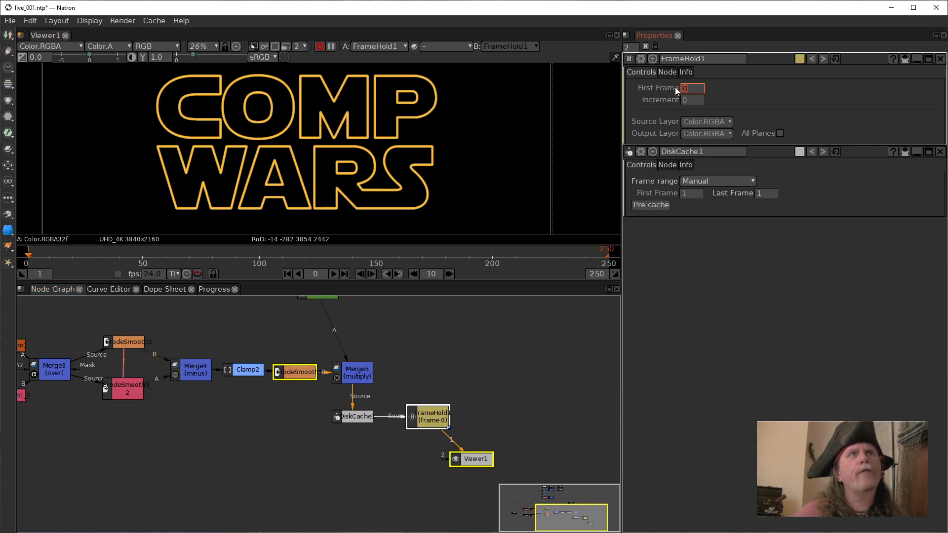
pyautogui.write('1')
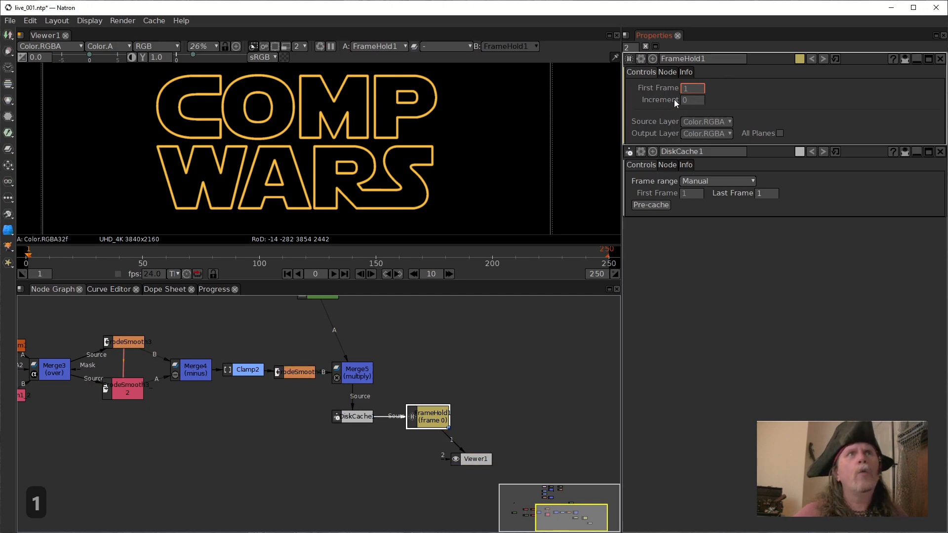
pyautogui.click(461, 355)
pyautogui.click(688, 91)
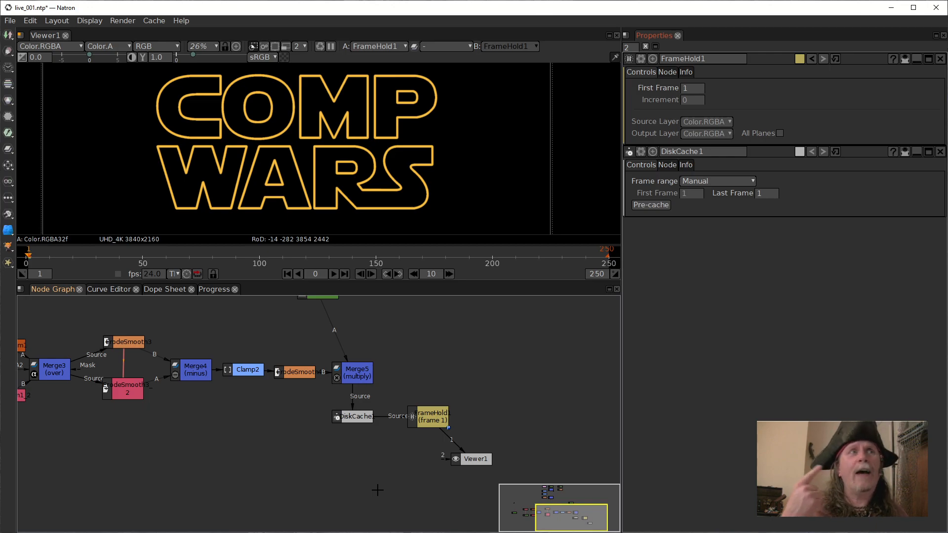
pyautogui.moveTo(444, 416); pyautogui.dragTo(422, 416)
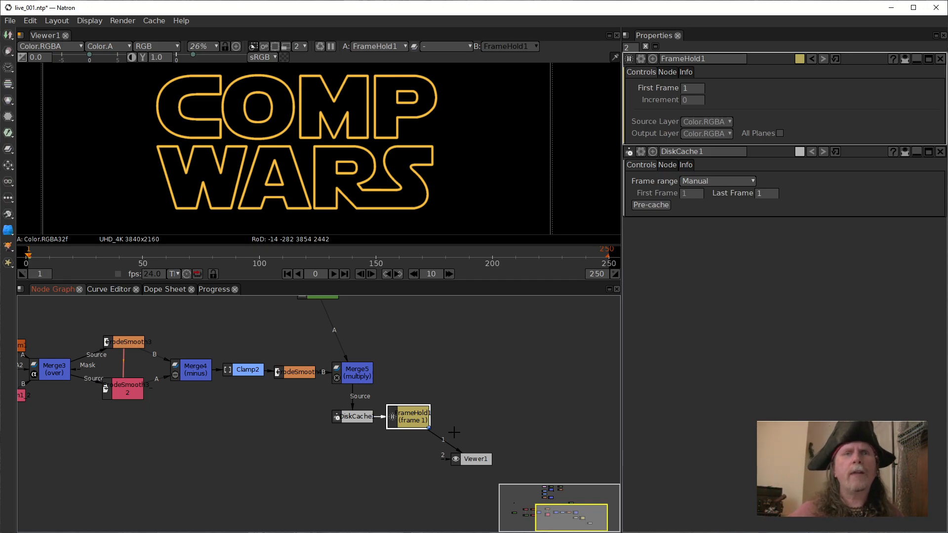
pyautogui.moveTo(464, 453); pyautogui.dragTo(505, 438)
pyautogui.click(420, 416)
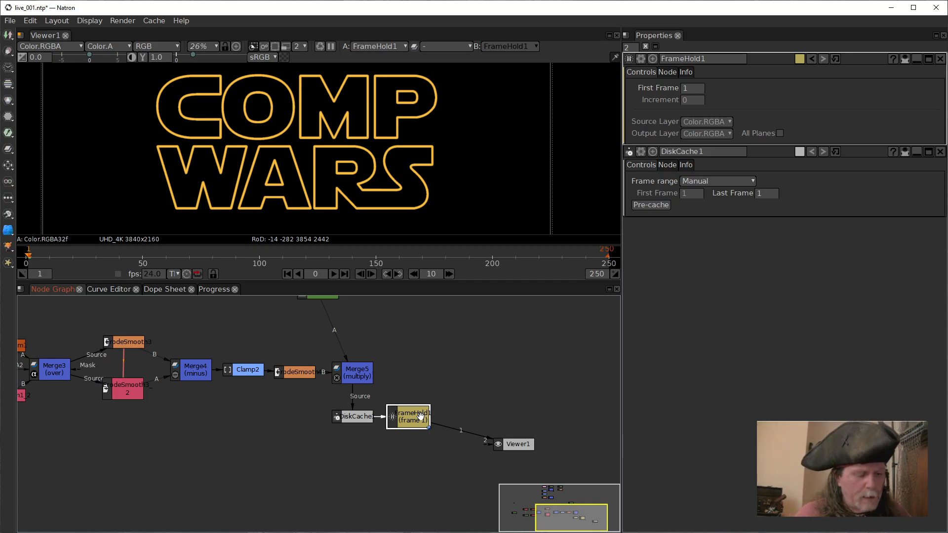
pyautogui.press('c')
pyautogui.press('a')
pyautogui.press('r')
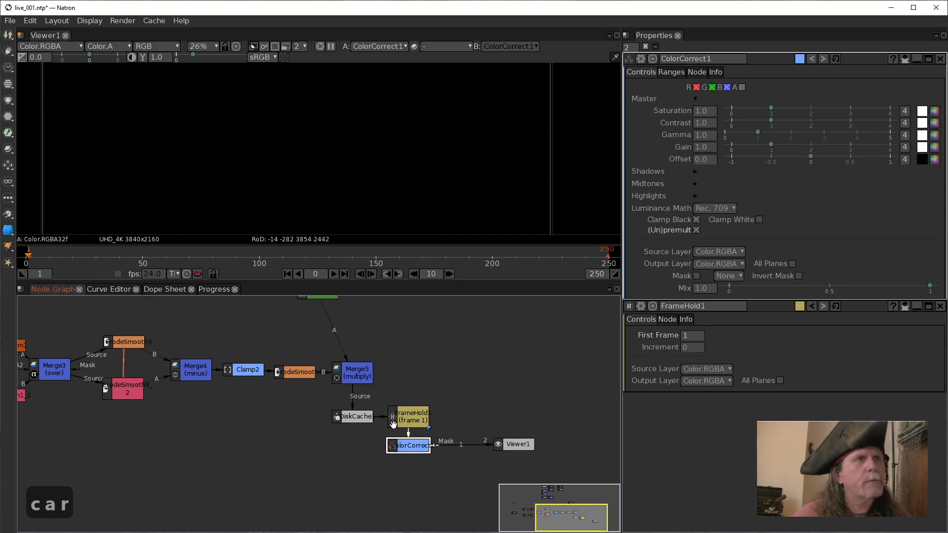
pyautogui.moveTo(413, 445); pyautogui.dragTo(414, 444)
pyautogui.press('Tab')
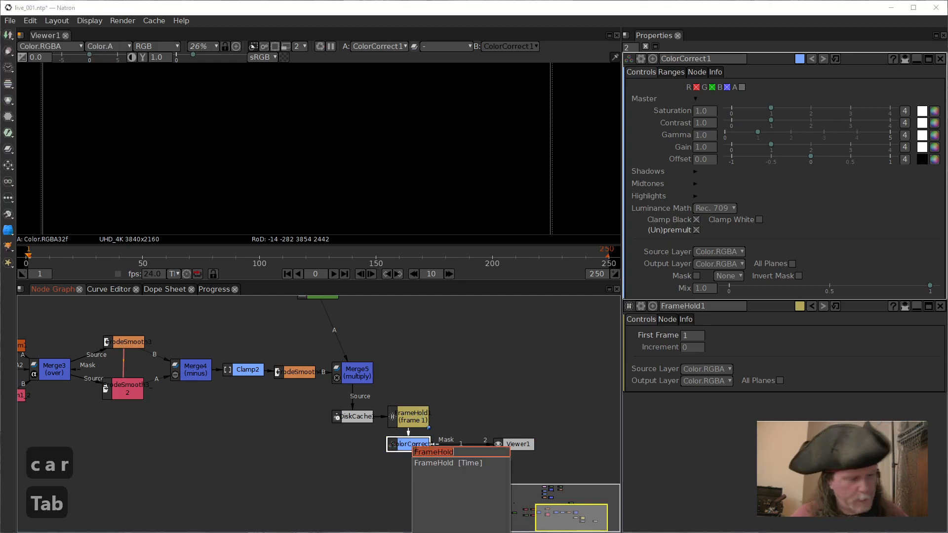
pyautogui.press('Escape')
pyautogui.press('Delete')
# Insert a Card3D node between FrameHold1 and Viewer1 and line it up beside FrameHold1.
pyautogui.click(400, 418)
pyautogui.press('Tab')
pyautogui.write('ca')
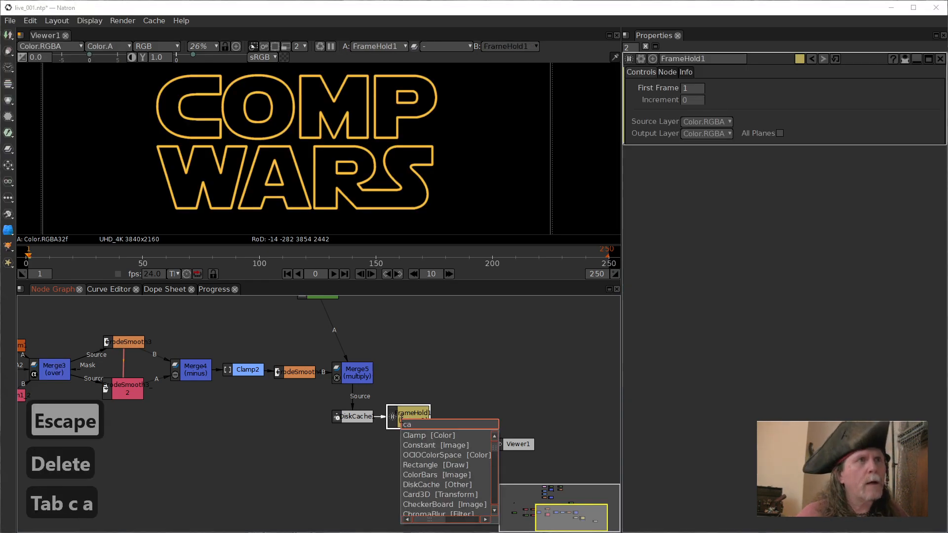
pyautogui.press('BackSpace')
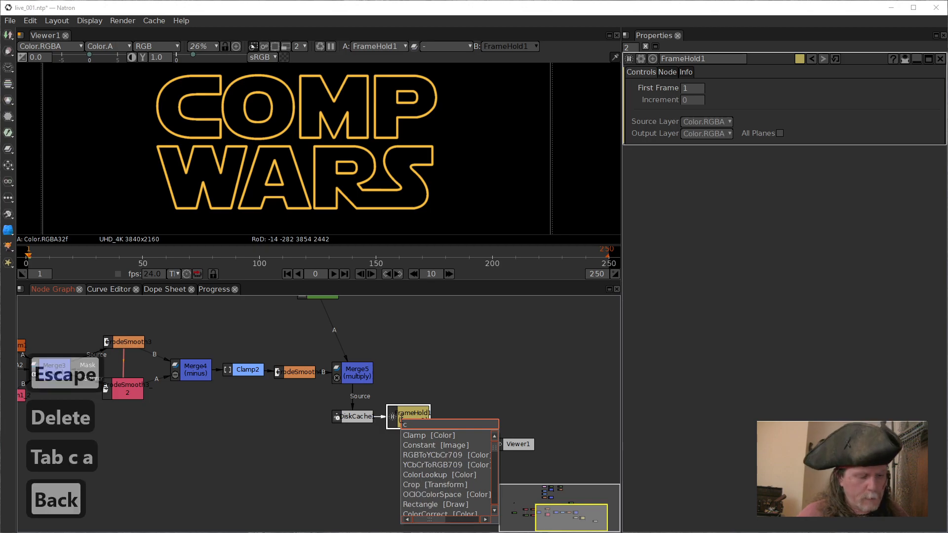
pyautogui.write('ard')
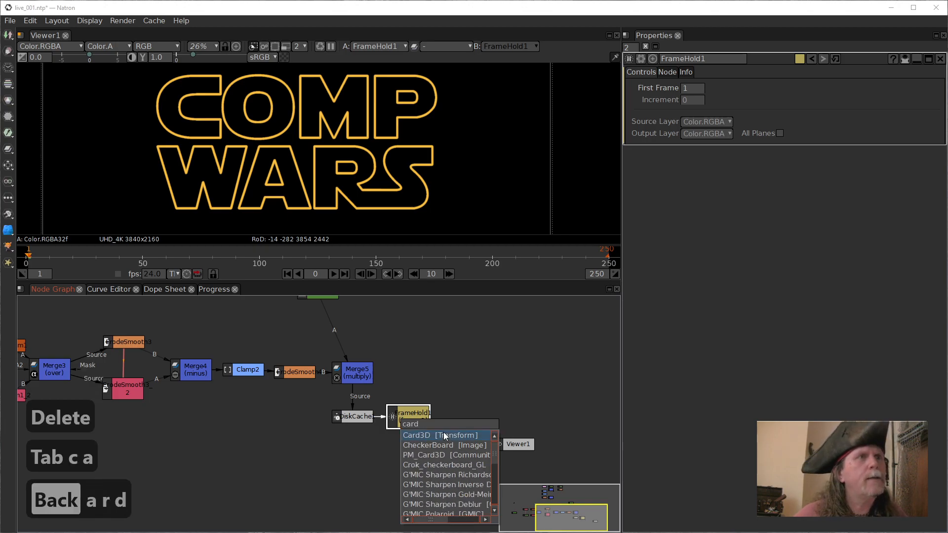
pyautogui.click(443, 434)
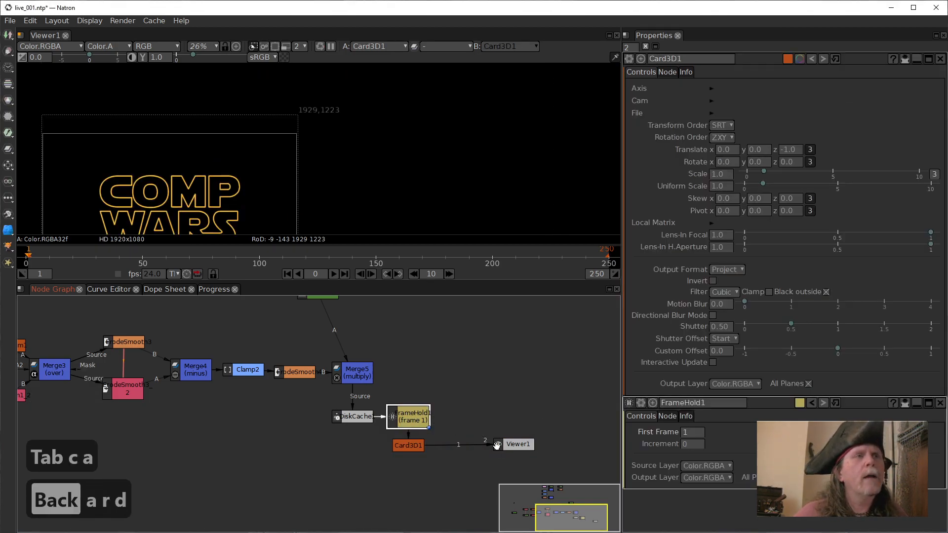
pyautogui.moveTo(409, 445); pyautogui.dragTo(468, 416)
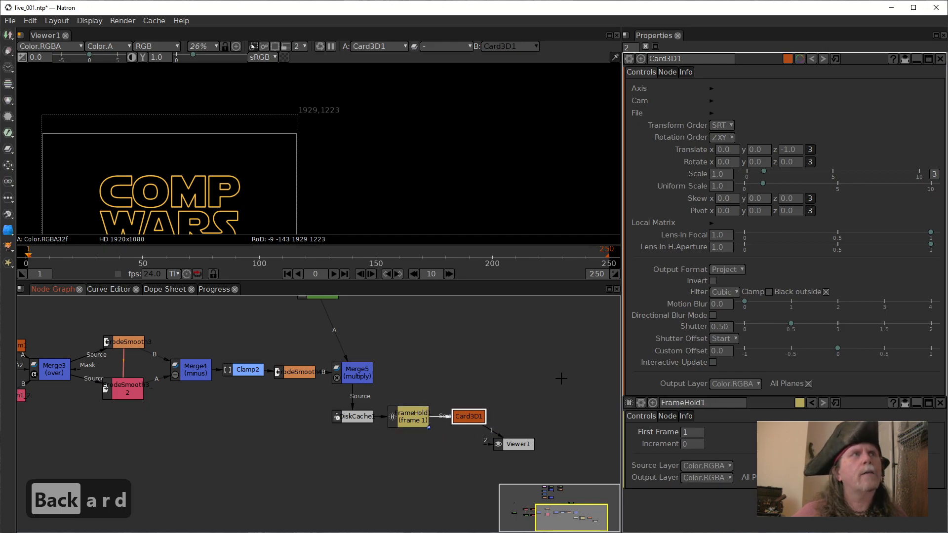
pyautogui.scroll(-5, 561, 378)
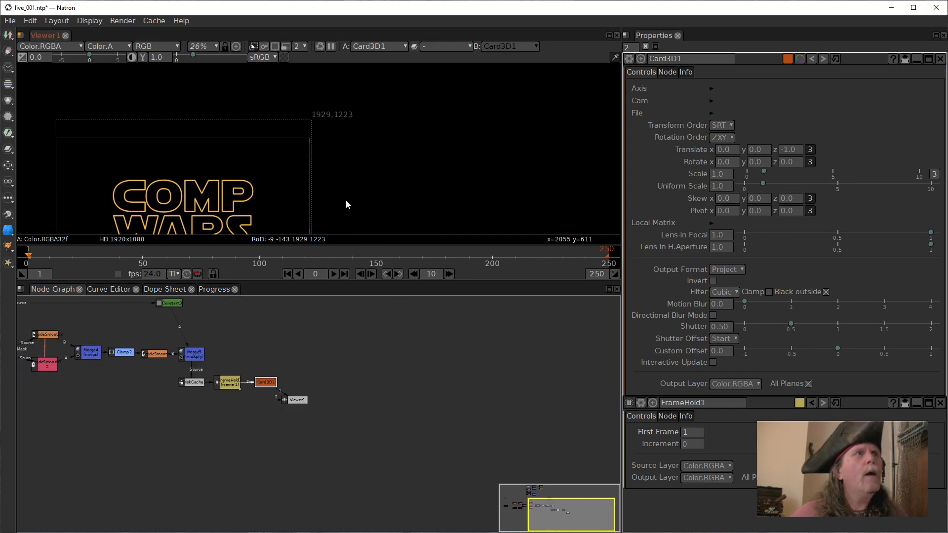
pyautogui.moveTo(332, 200); pyautogui.dragTo(451, 146)
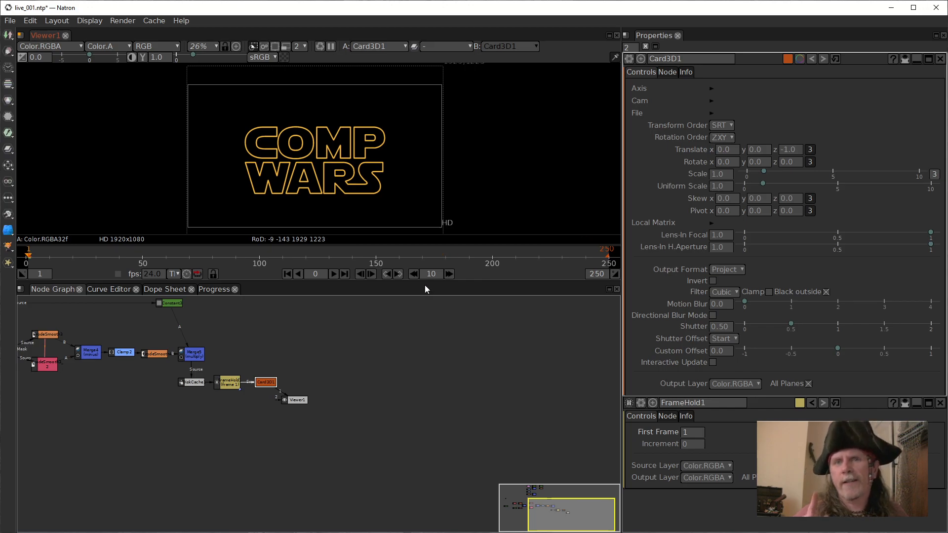
# Move Viewer1 and Card3D1 well away from FrameHold1 to open up space in the node graph.
pyautogui.moveTo(302, 398); pyautogui.dragTo(363, 386)
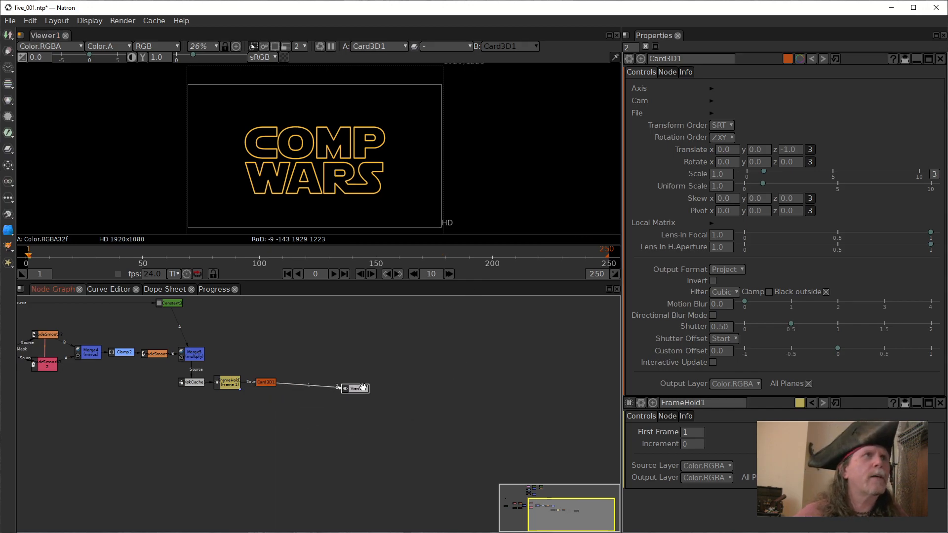
pyautogui.moveTo(387, 336); pyautogui.dragTo(502, 401)
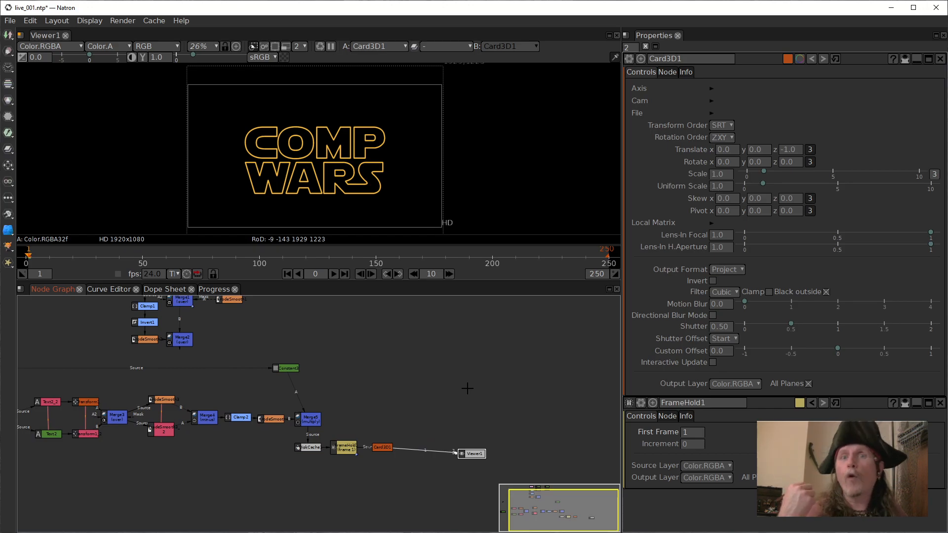
pyautogui.moveTo(387, 387); pyautogui.dragTo(442, 430)
pyautogui.scroll(1, 441, 429)
pyautogui.scroll(-2, 431, 394)
pyautogui.moveTo(302, 325); pyautogui.dragTo(425, 338)
pyautogui.moveTo(127, 383); pyautogui.dragTo(268, 463)
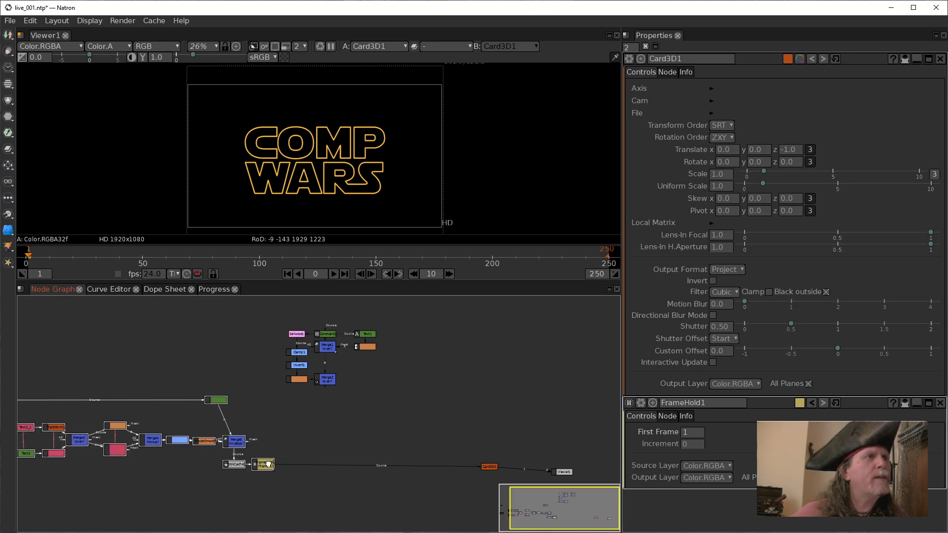
pyautogui.moveTo(254, 514); pyautogui.dragTo(382, 481)
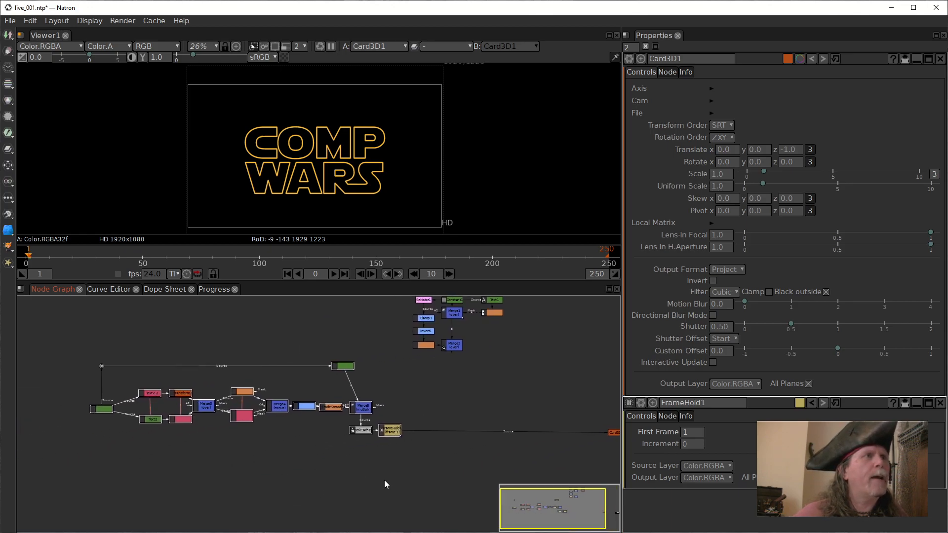
# Enlarge the COMP WARS title and display its alpha channel in the viewer.
pyautogui.click(321, 186)
pyautogui.scroll(5, 322, 186)
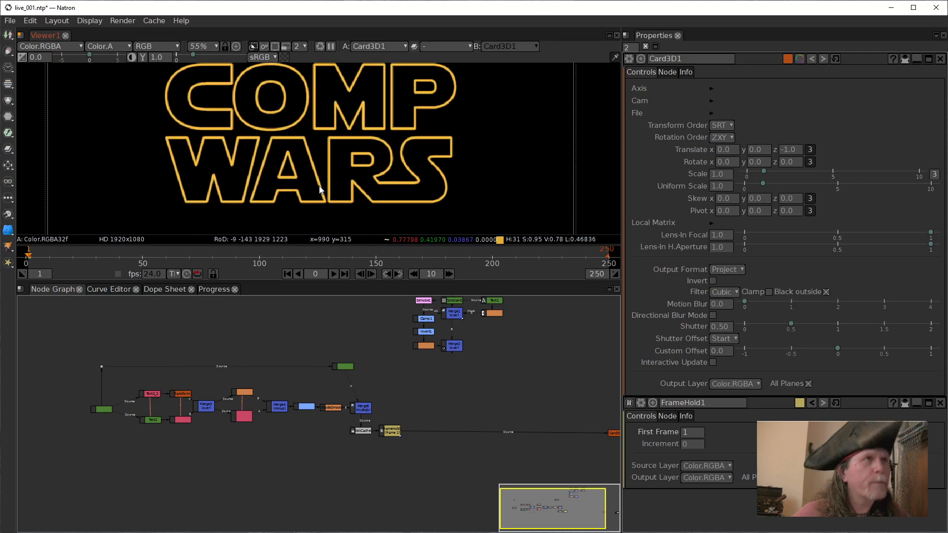
pyautogui.press('a')
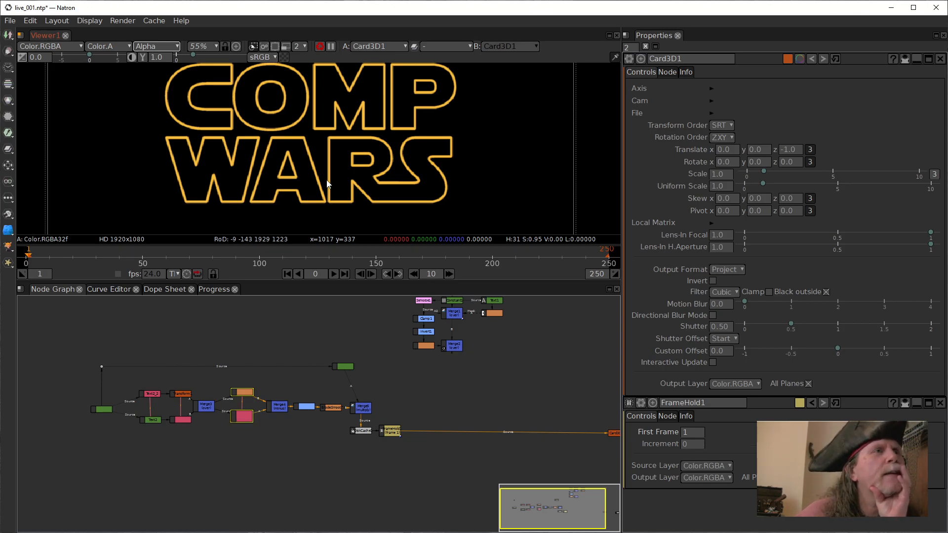
# Connect Card3D1's source to Merge5, and lower DiskCache1 and FrameHold1 to leave a gap below Merge5.
pyautogui.moveTo(435, 432); pyautogui.dragTo(358, 408)
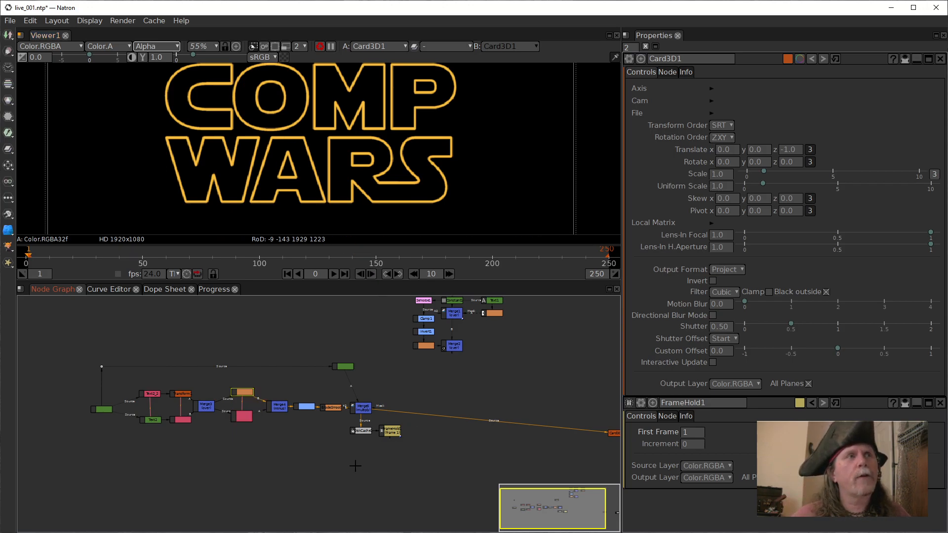
pyautogui.moveTo(365, 432); pyautogui.dragTo(397, 447)
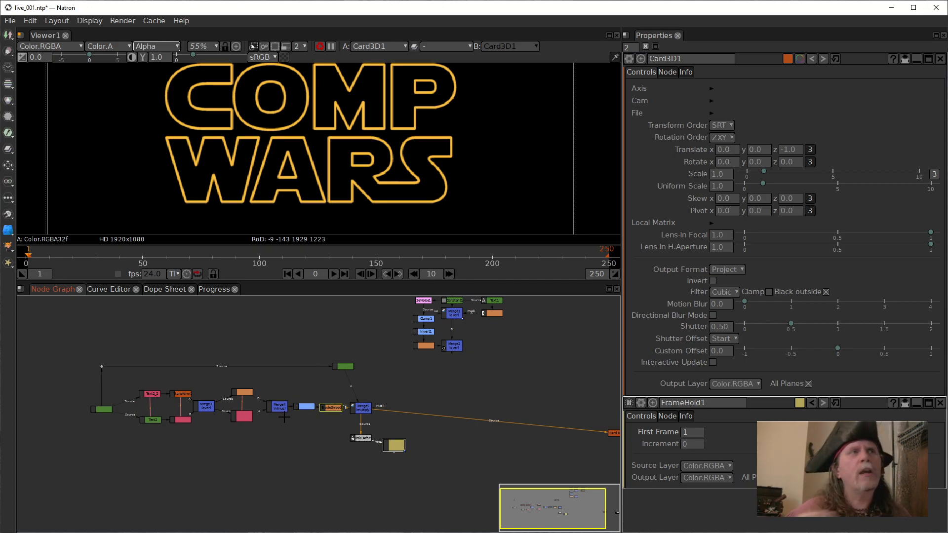
pyautogui.moveTo(360, 438); pyautogui.dragTo(359, 448)
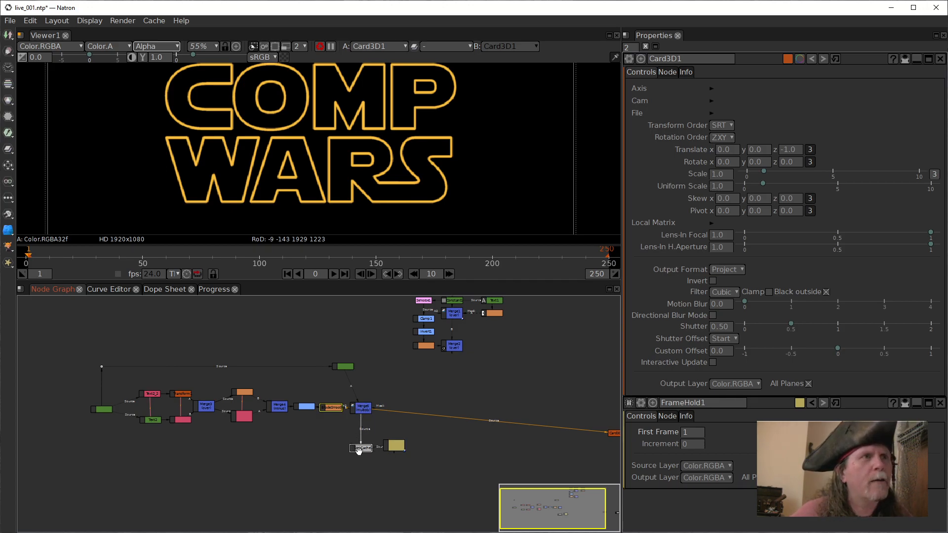
pyautogui.scroll(6, 358, 449)
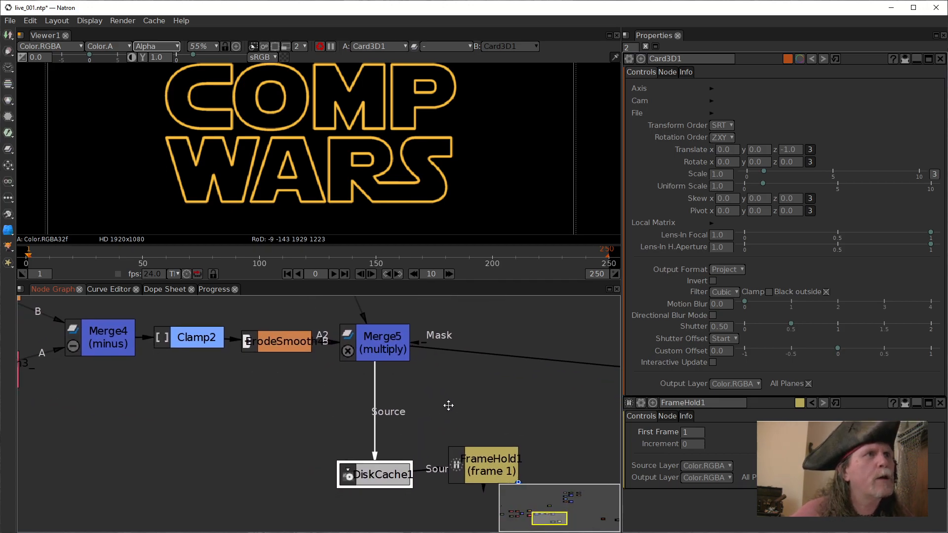
pyautogui.moveTo(446, 405); pyautogui.dragTo(465, 411)
# Insert a Merge node between Merge5 and DiskCache1, placed directly below Merge5.
pyautogui.click(403, 360)
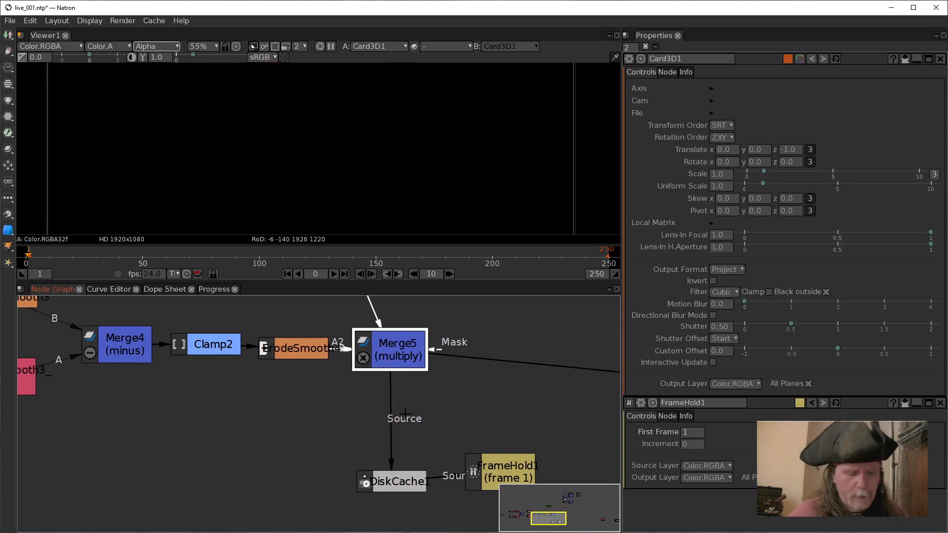
pyautogui.press('m')
pyautogui.moveTo(385, 415); pyautogui.dragTo(385, 442)
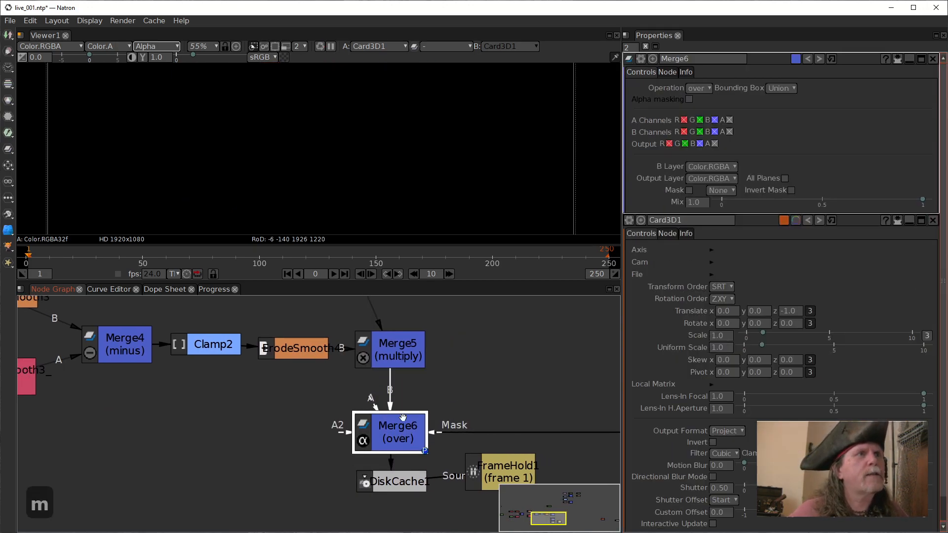
pyautogui.moveTo(409, 408); pyautogui.dragTo(436, 404)
# Connect Merge6's A input to Merge3 and route the link through a dot placed below Merge3.
pyautogui.moveTo(169, 395); pyautogui.dragTo(308, 376)
pyautogui.scroll(-4, 329, 381)
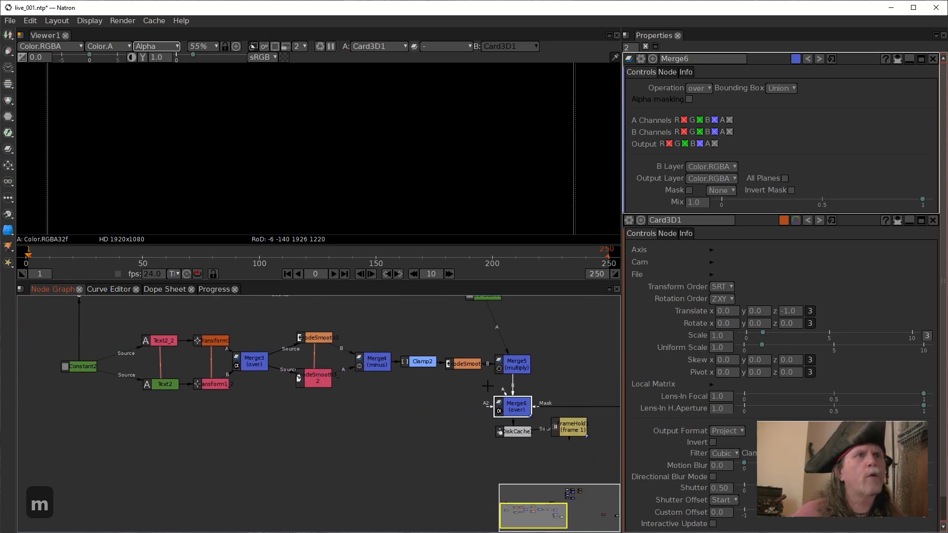
pyautogui.moveTo(502, 392); pyautogui.dragTo(252, 367)
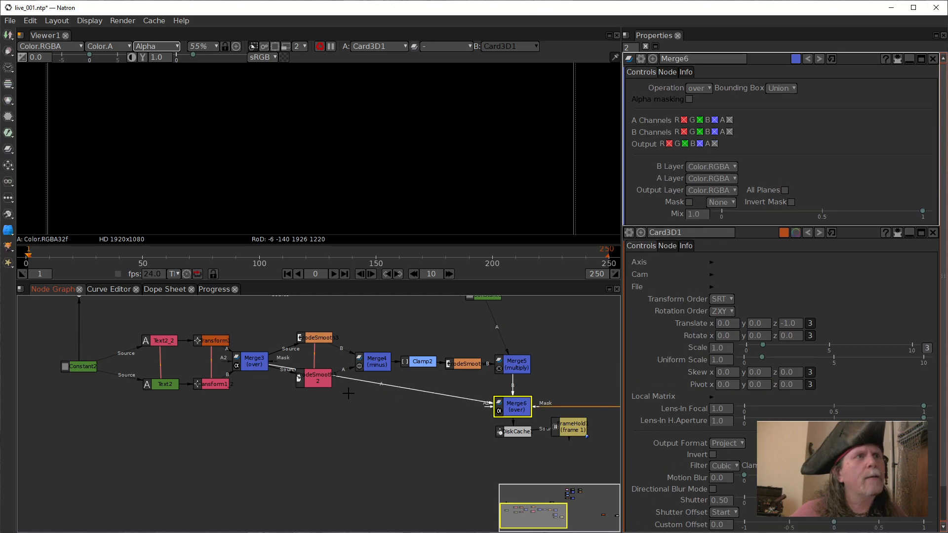
pyautogui.click(259, 365)
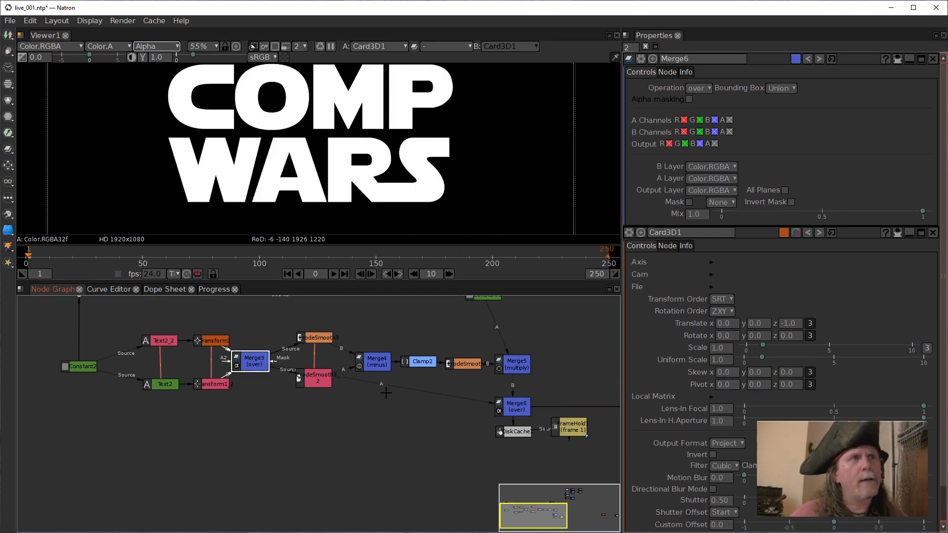
pyautogui.moveTo(380, 384); pyautogui.dragTo(251, 407)
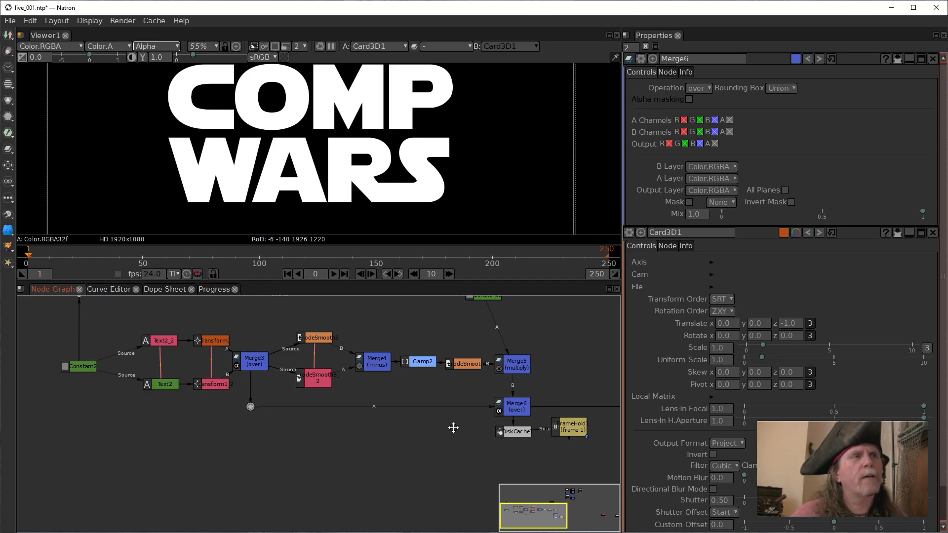
# Reconnect Card3D1's source to FrameHold1.
pyautogui.moveTo(453, 427); pyautogui.dragTo(339, 422)
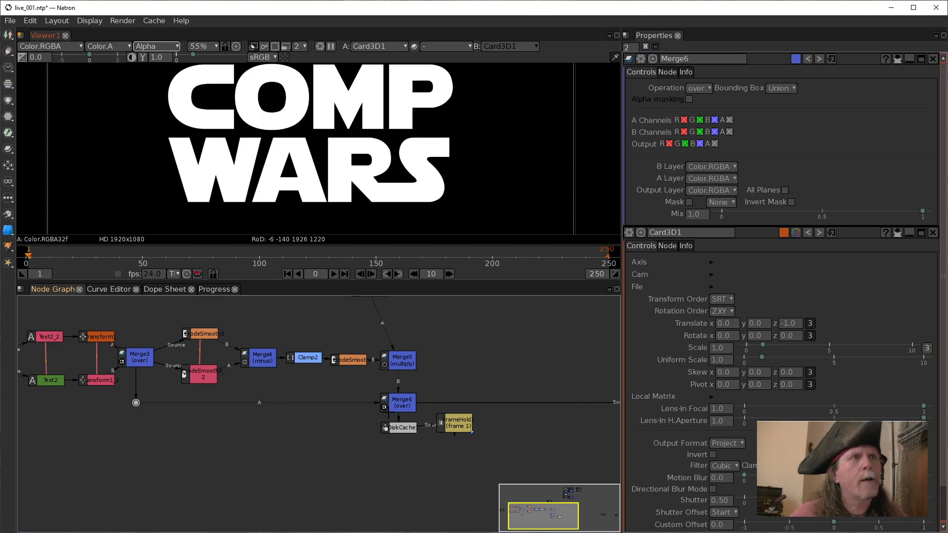
pyautogui.click(406, 410)
pyautogui.moveTo(529, 451); pyautogui.dragTo(425, 453)
pyautogui.moveTo(484, 418); pyautogui.dragTo(257, 427)
pyautogui.scroll(-2, 285, 408)
pyautogui.click(293, 410)
pyautogui.click(215, 412)
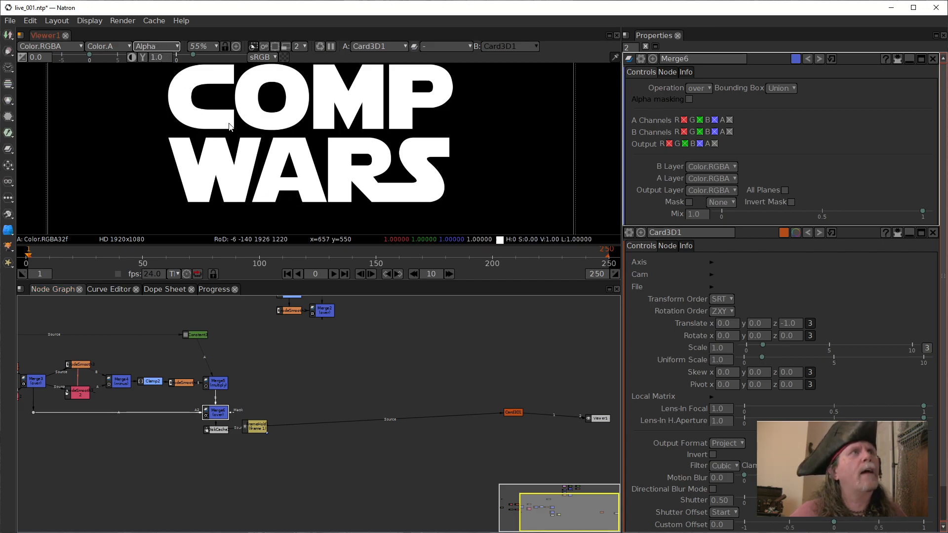
# Switch the viewer back to RGB and examine the edges of the WARS lettering up close.
pyautogui.click(253, 136)
pyautogui.press('a')
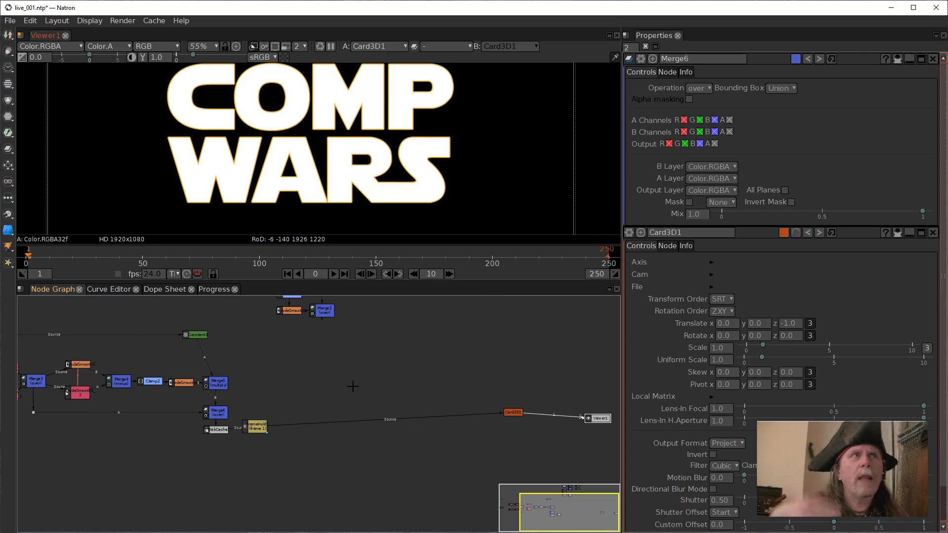
pyautogui.click(217, 416)
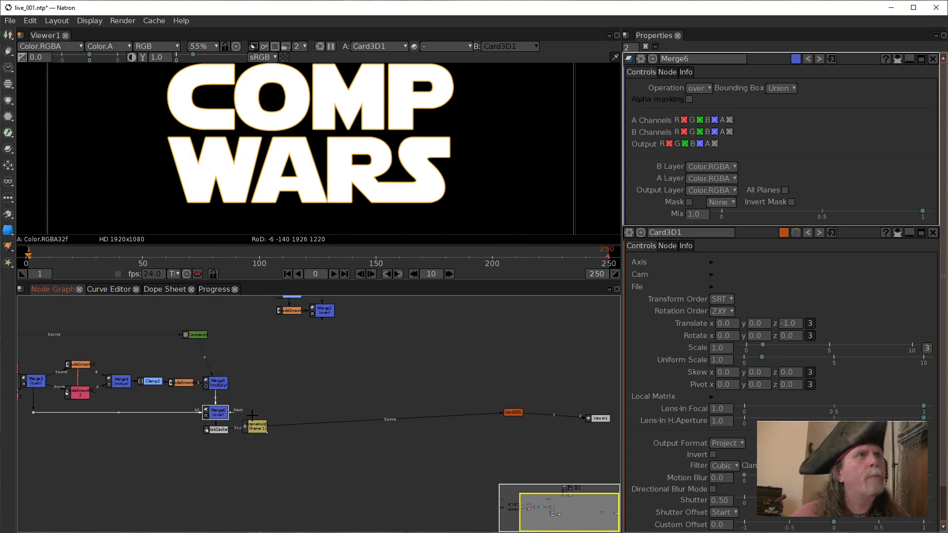
pyautogui.scroll(5, 253, 416)
pyautogui.scroll(3, 418, 402)
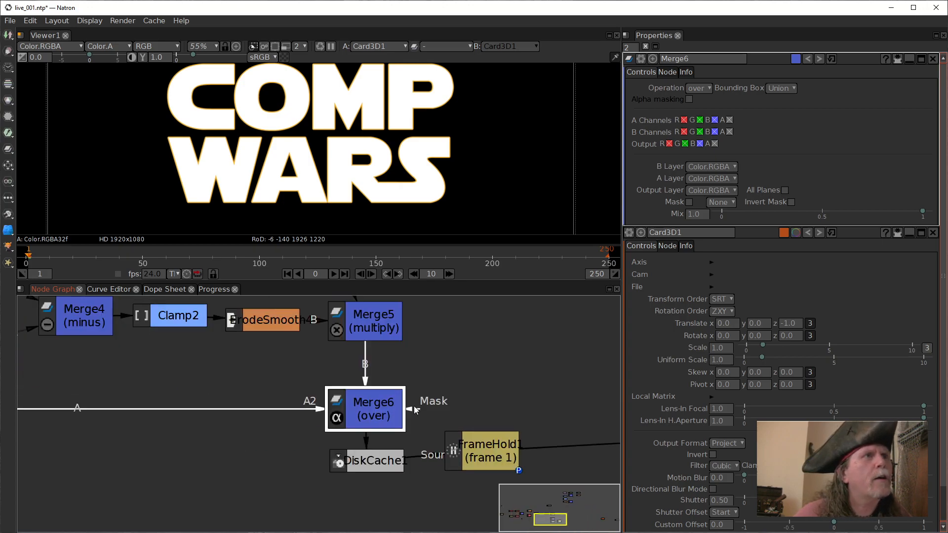
pyautogui.scroll(4, 235, 187)
pyautogui.scroll(1, 235, 187)
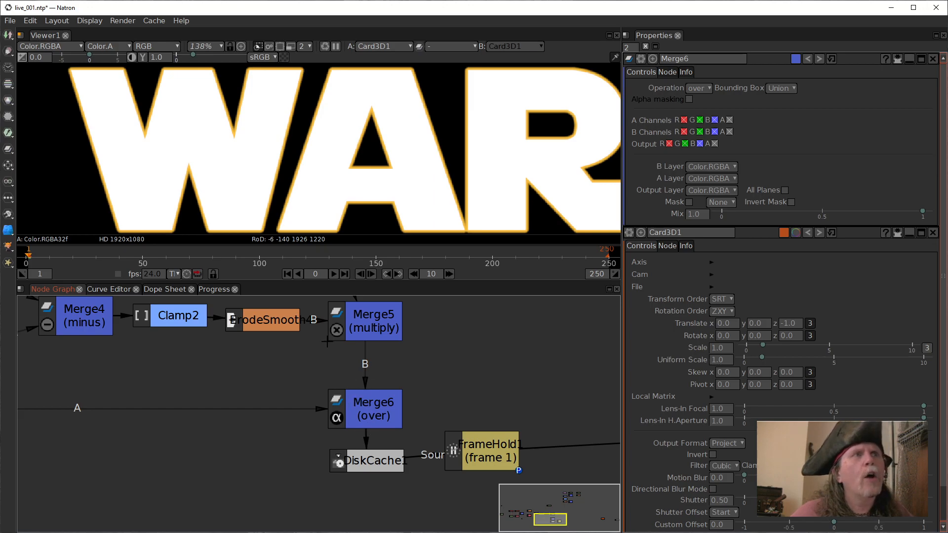
# Set Merge6's operation to max.
pyautogui.click(380, 426)
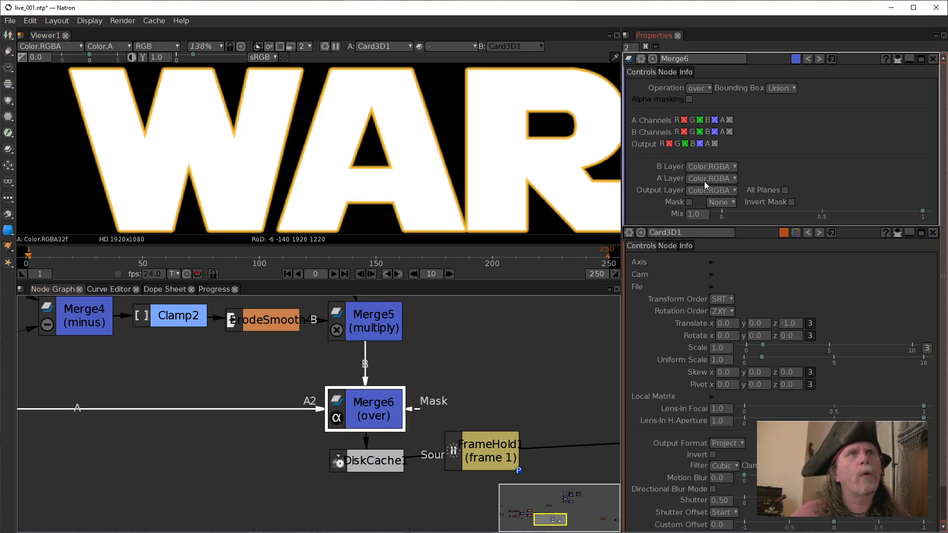
pyautogui.click(699, 89)
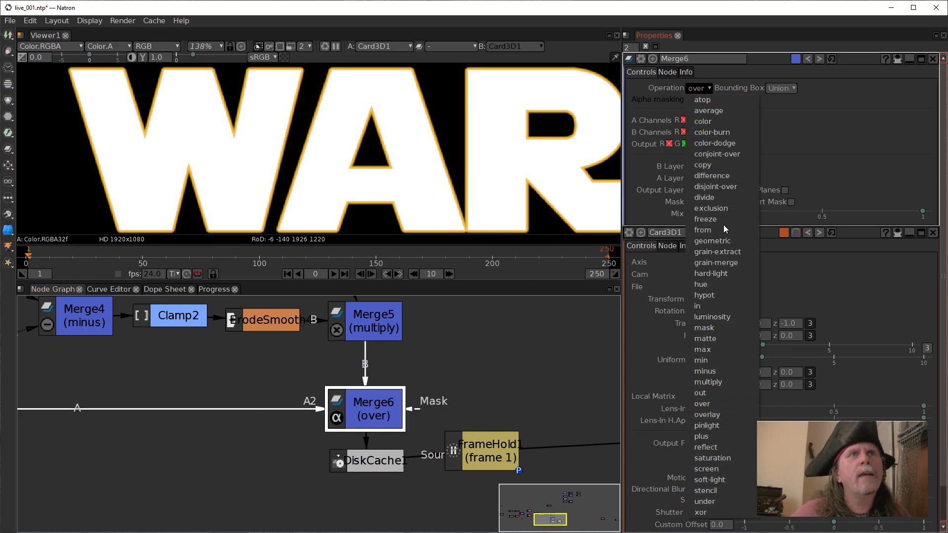
pyautogui.click(723, 352)
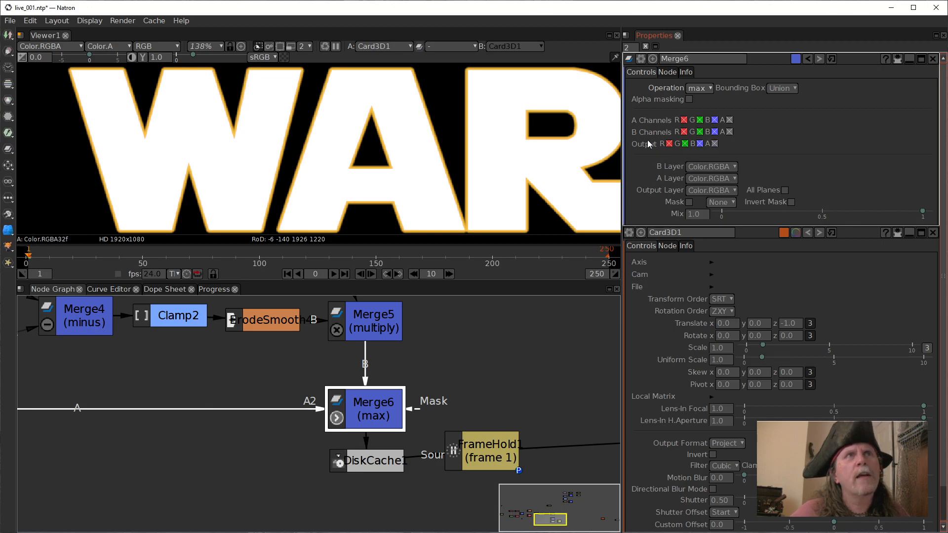
pyautogui.moveTo(357, 406)
pyautogui.mouseDown()
pyautogui.moveTo(338, 446)
pyautogui.moveTo(329, 439)
pyautogui.moveTo(370, 397)
pyautogui.mouseUp()
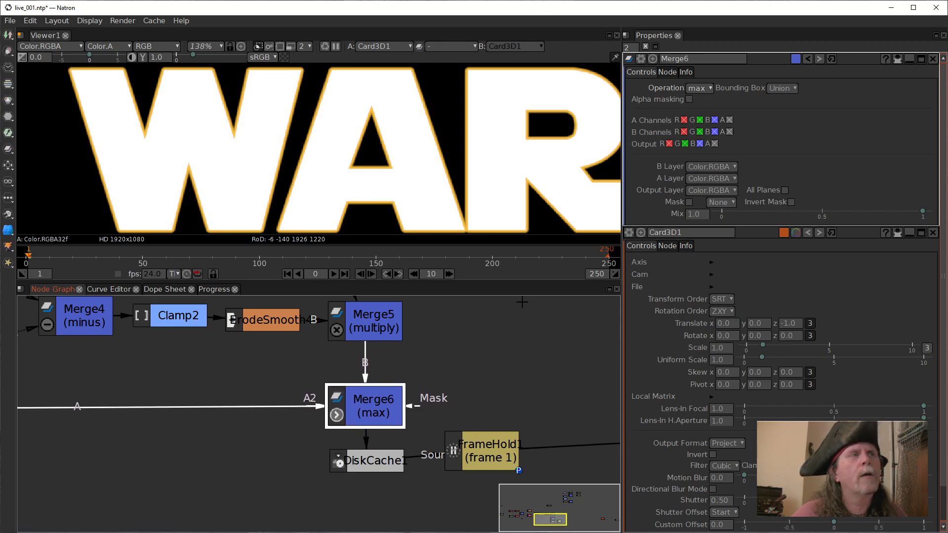
# Disable the red, green and blue B channels of Merge6, keeping only alpha.
pyautogui.click(684, 132)
pyautogui.click(699, 132)
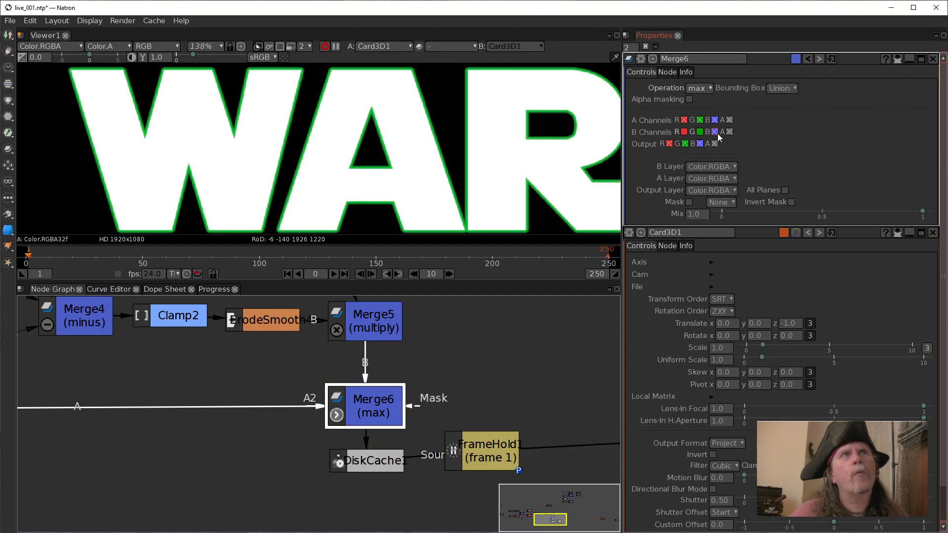
pyautogui.click(714, 132)
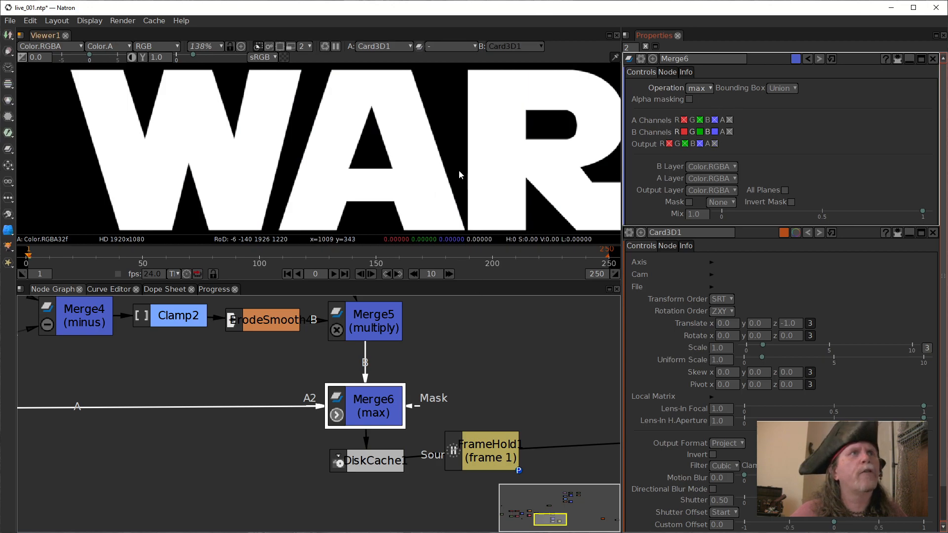
# Connect Viewer1 to Merge6.
pyautogui.scroll(-4, 458, 171)
pyautogui.click(482, 356)
pyautogui.moveTo(502, 396); pyautogui.dragTo(399, 405)
pyautogui.click(291, 419)
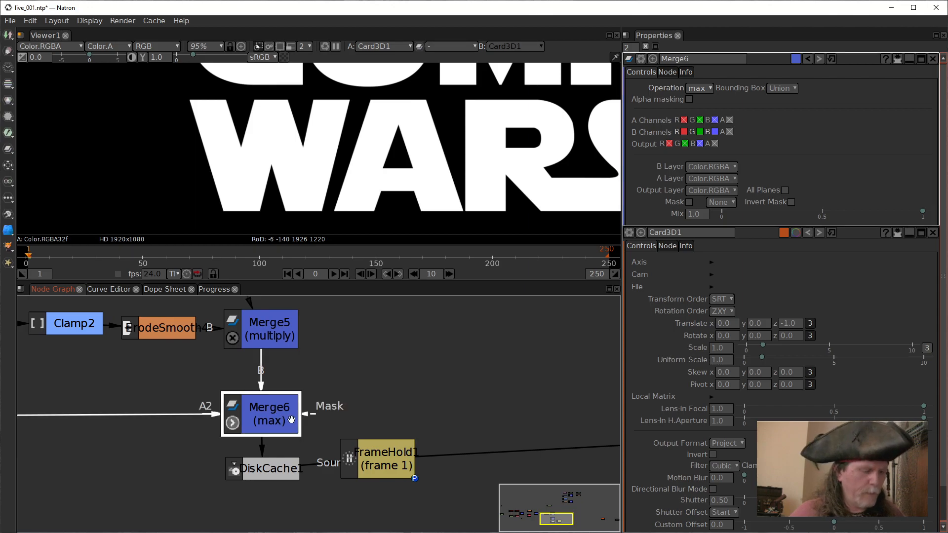
pyautogui.press('1')
# Compare the alpha and RGB channels of Merge6's output in the viewer.
pyautogui.click(502, 134)
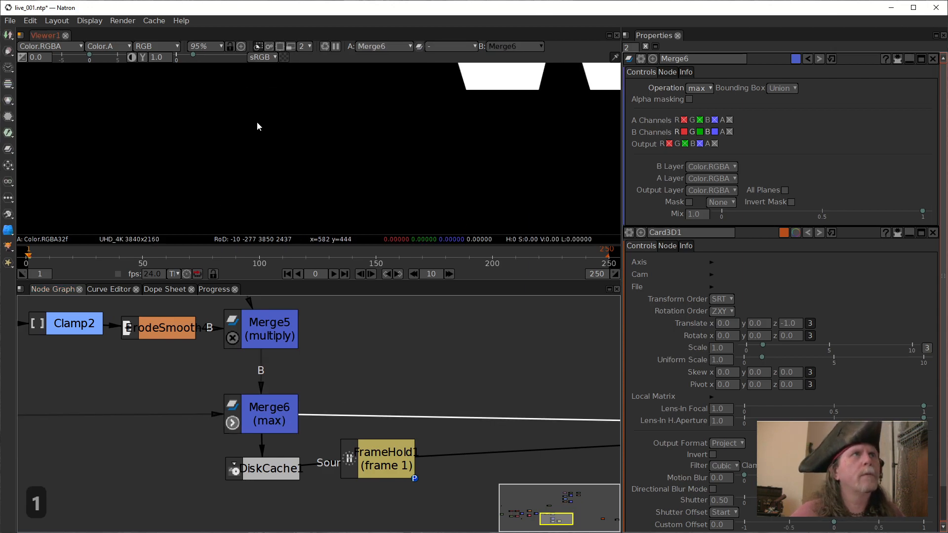
pyautogui.press('a')
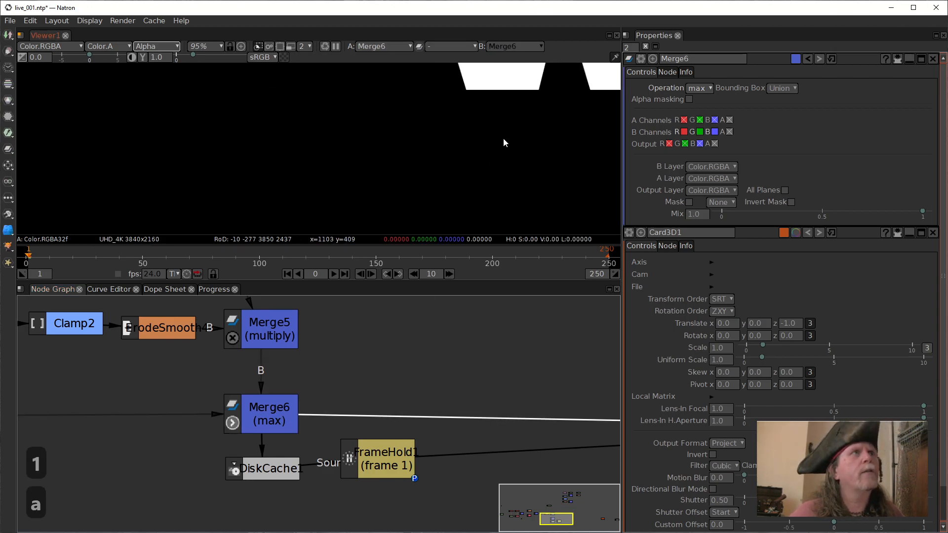
pyautogui.scroll(-2, 348, 375)
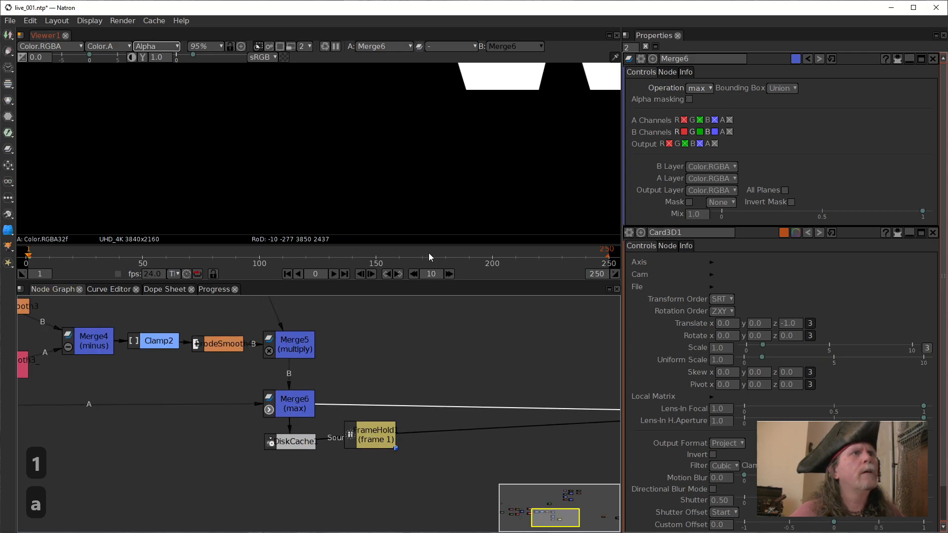
pyautogui.scroll(-2, 451, 186)
pyautogui.scroll(-6, 372, 222)
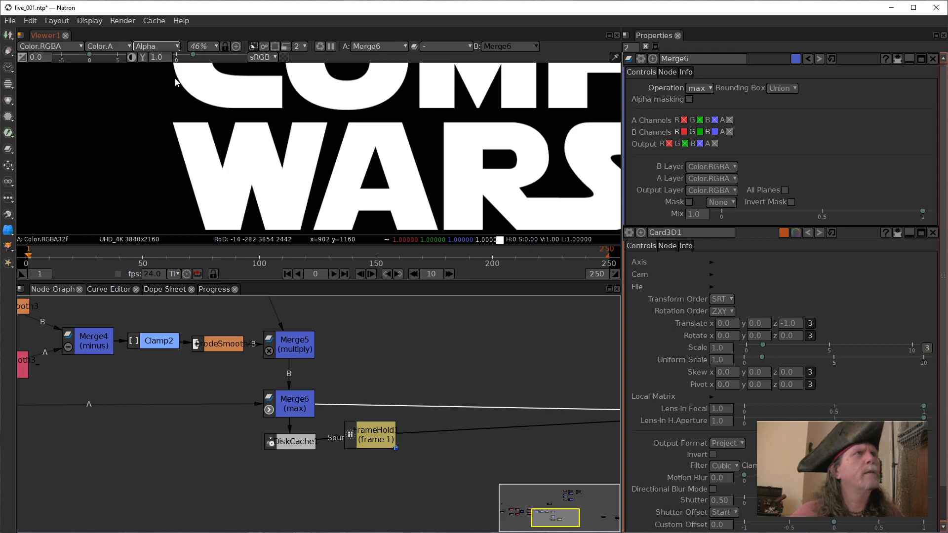
pyautogui.press('a')
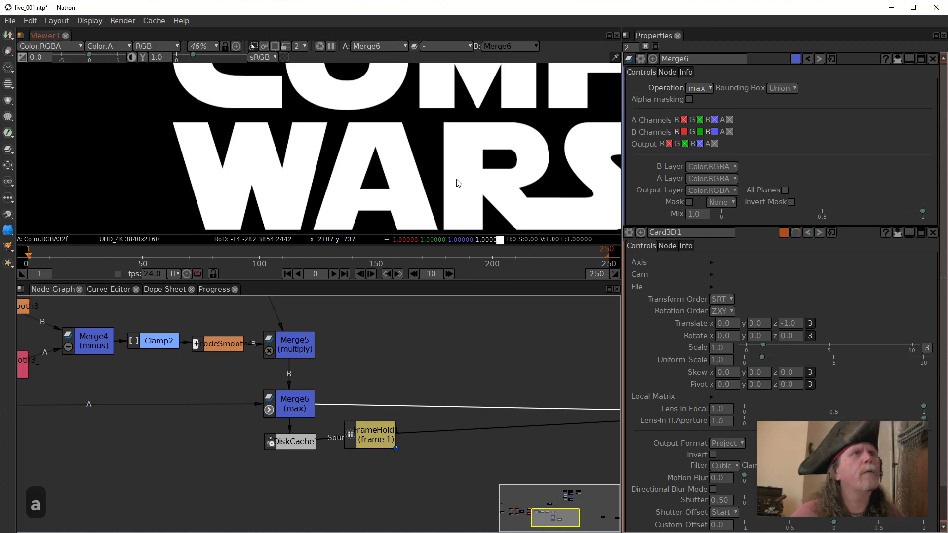
pyautogui.moveTo(435, 183); pyautogui.dragTo(432, 181)
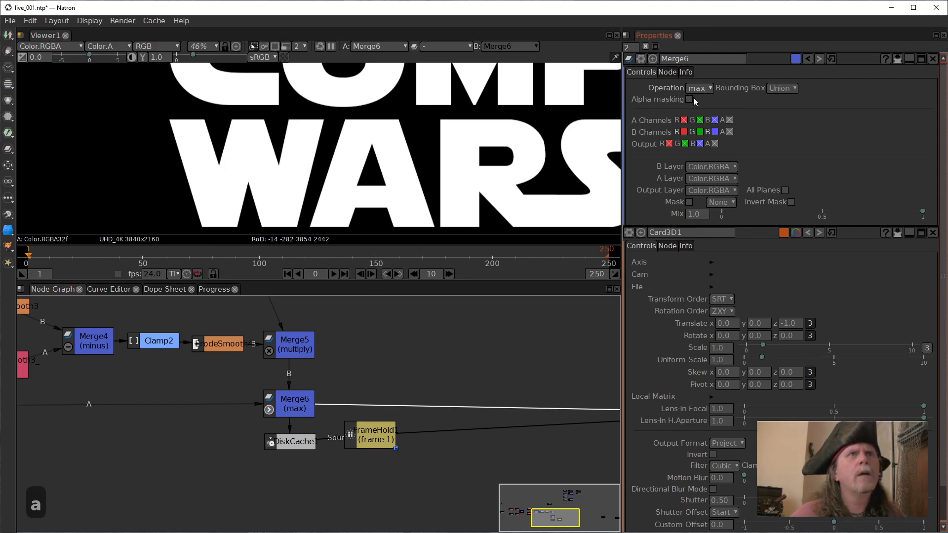
# Enable red, green and blue for Merge6's B channels and disable them for its A channels, keeping only alpha.
pyautogui.click(684, 132)
pyautogui.click(700, 132)
pyautogui.click(714, 132)
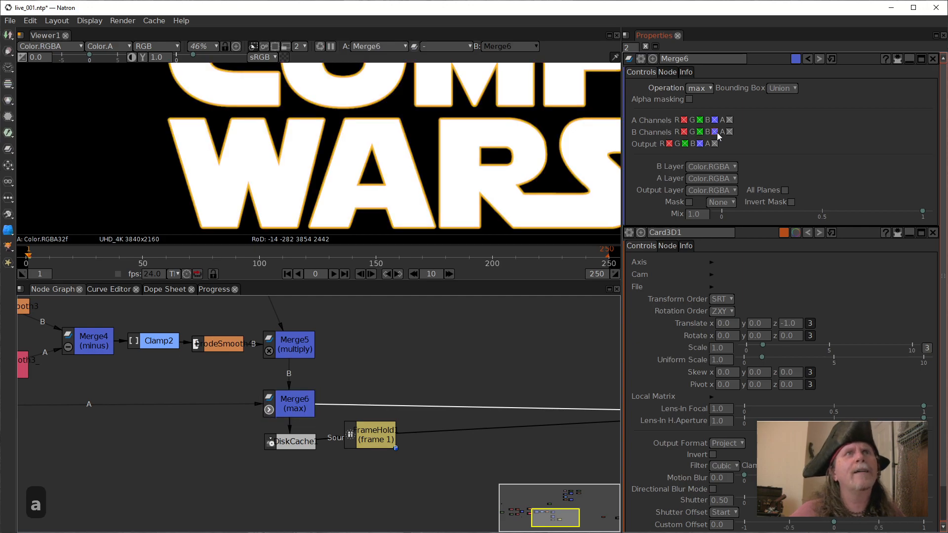
pyautogui.click(684, 120)
pyautogui.click(700, 120)
pyautogui.click(714, 120)
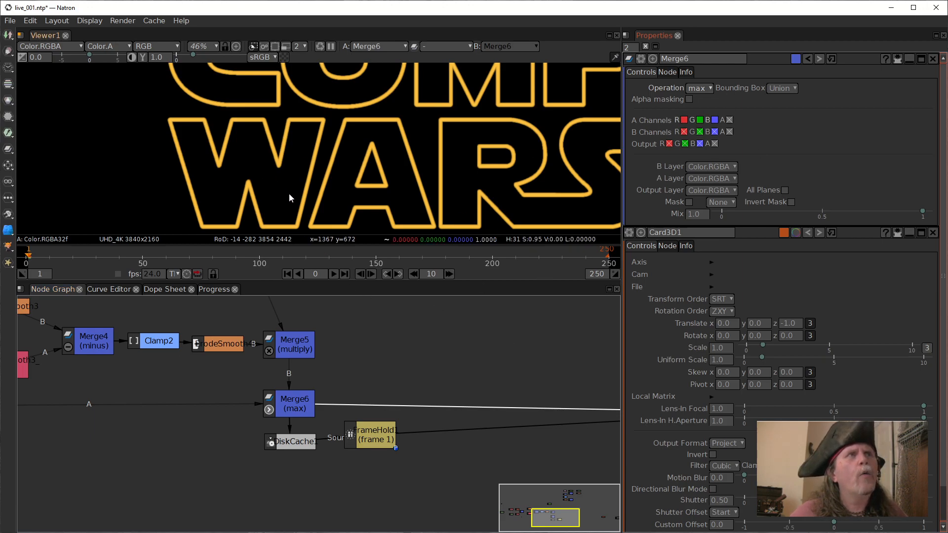
# Compare the alpha and RGB channels of Merge6's output up close along the edges of the WARS letters.
pyautogui.scroll(4, 374, 216)
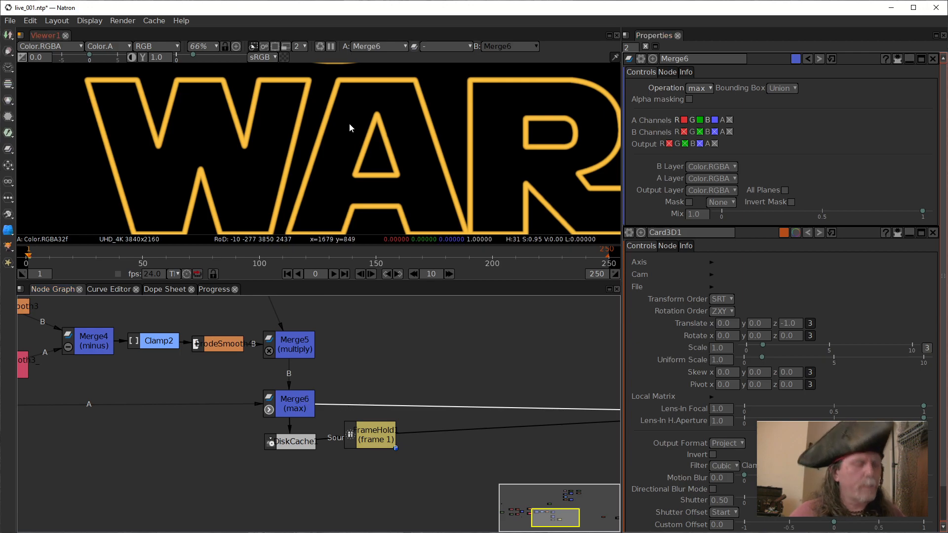
pyautogui.press('a')
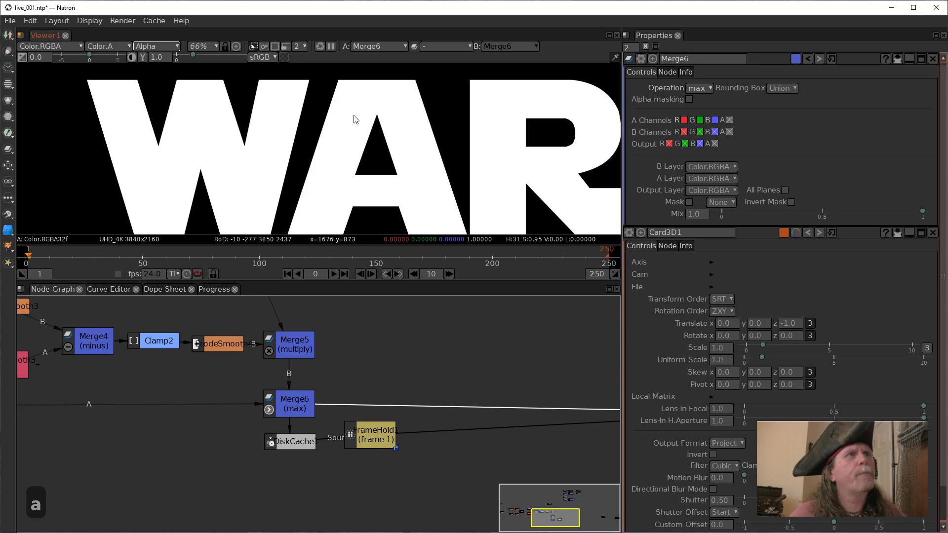
pyautogui.press('a')
pyautogui.press('a')
pyautogui.press('a')
pyautogui.press('a')
pyautogui.press('a')
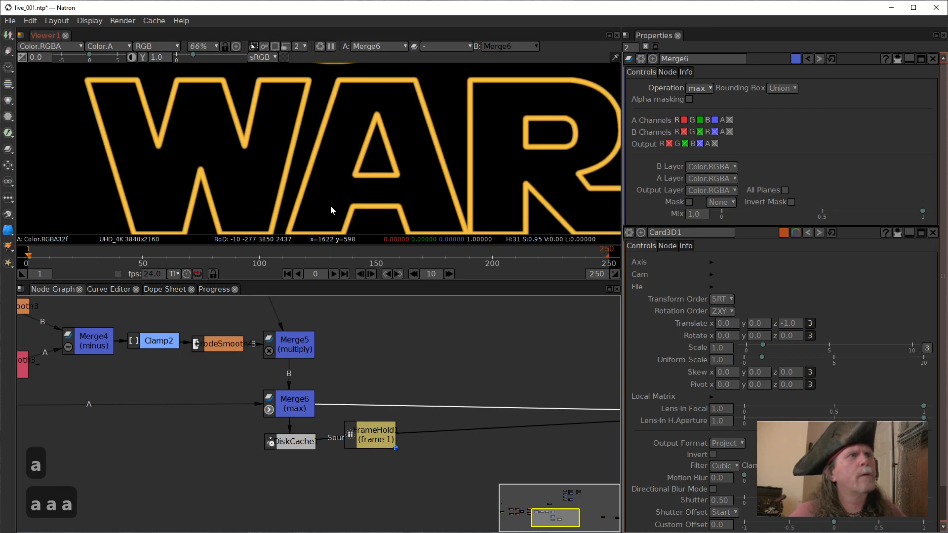
pyautogui.press('a')
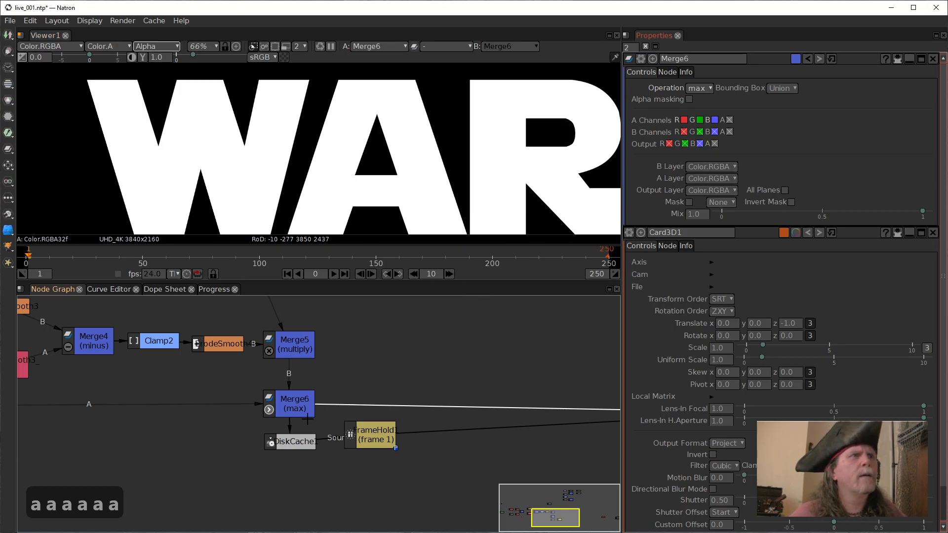
pyautogui.click(294, 404)
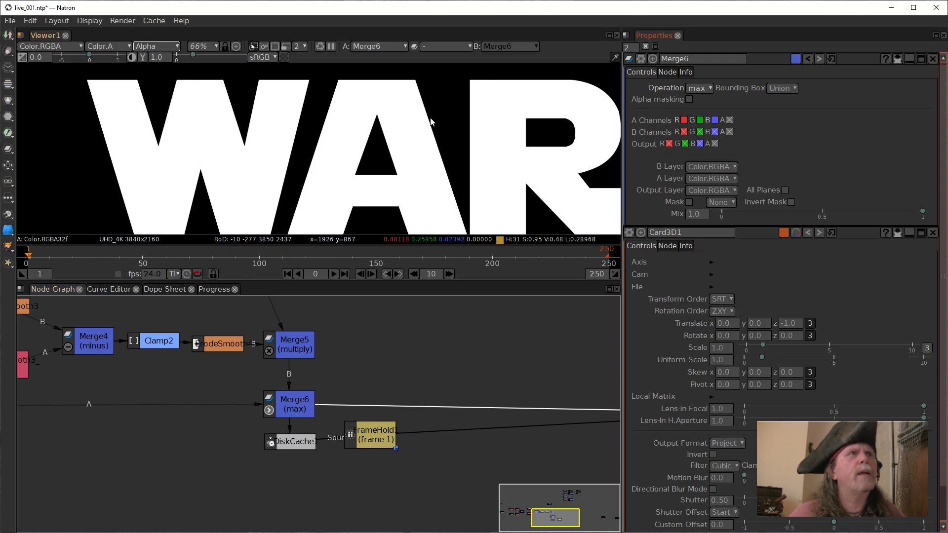
pyautogui.press('a')
pyautogui.scroll(10, 420, 118)
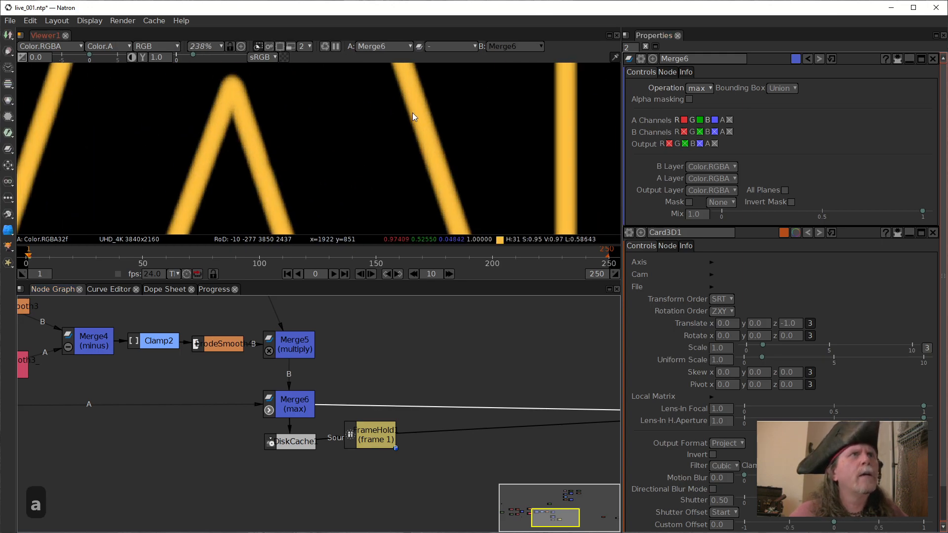
pyautogui.press('a')
pyautogui.press('a')
pyautogui.press('a')
pyautogui.press('a')
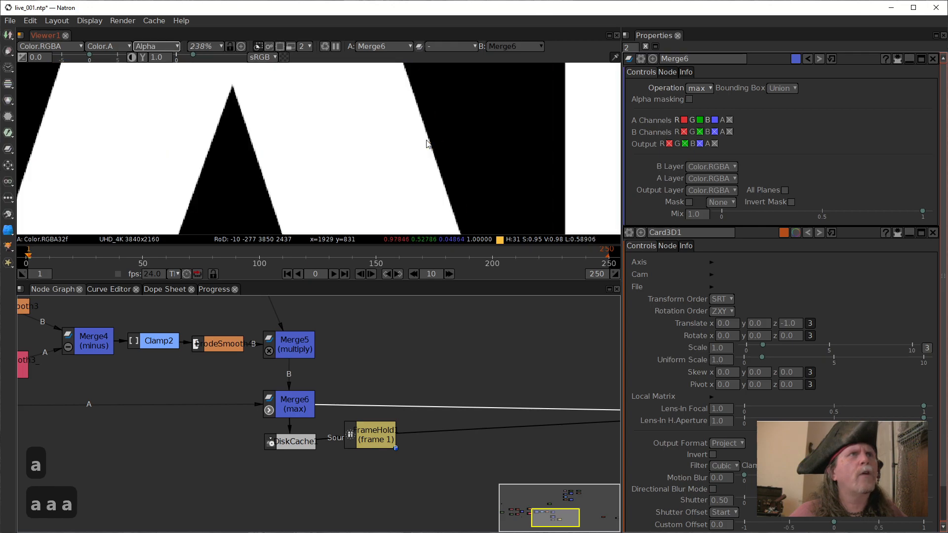
pyautogui.press('a')
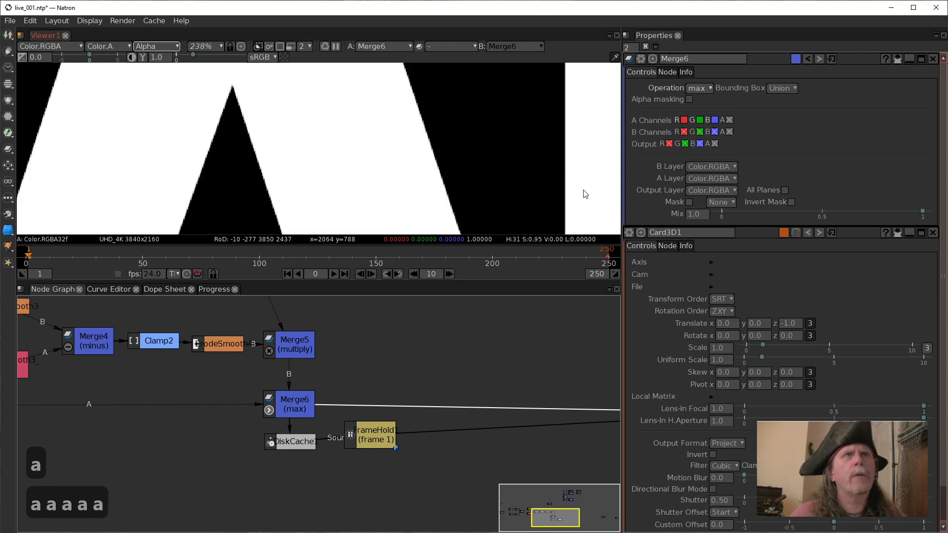
# Connect Viewer1 to Merge5 and inspect the alpha channel of its whole frame.
pyautogui.moveTo(403, 350); pyautogui.dragTo(385, 428)
pyautogui.click(285, 430)
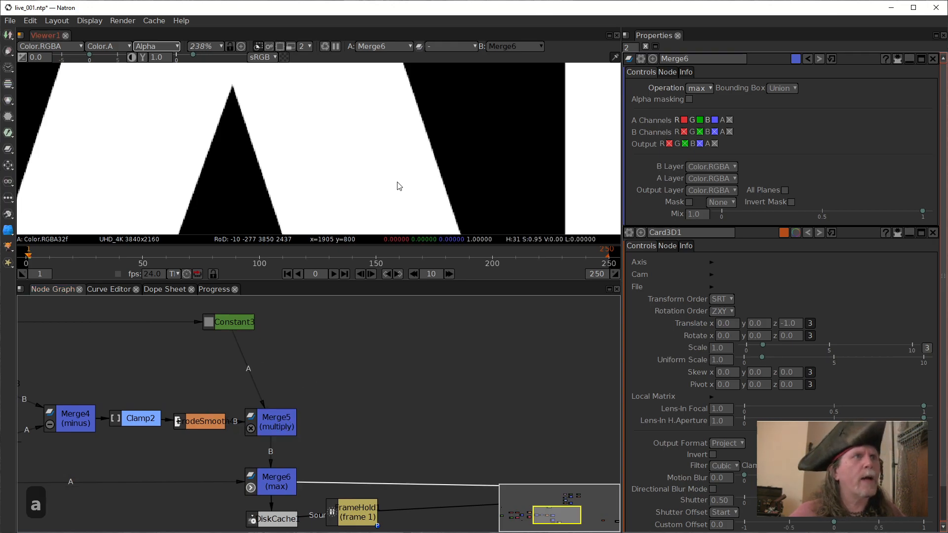
pyautogui.click(274, 435)
pyautogui.press('1')
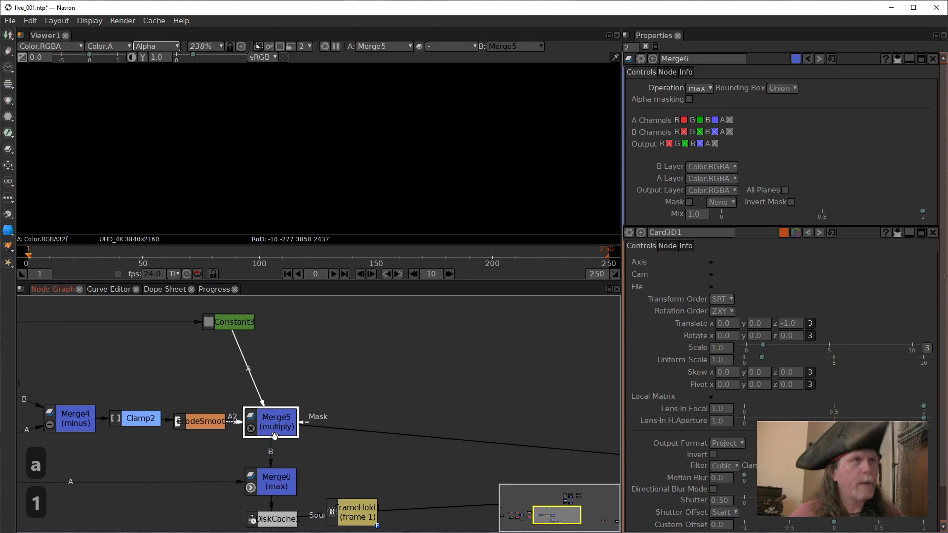
pyautogui.click(398, 185)
pyautogui.scroll(-8, 423, 176)
pyautogui.scroll(-10, 376, 172)
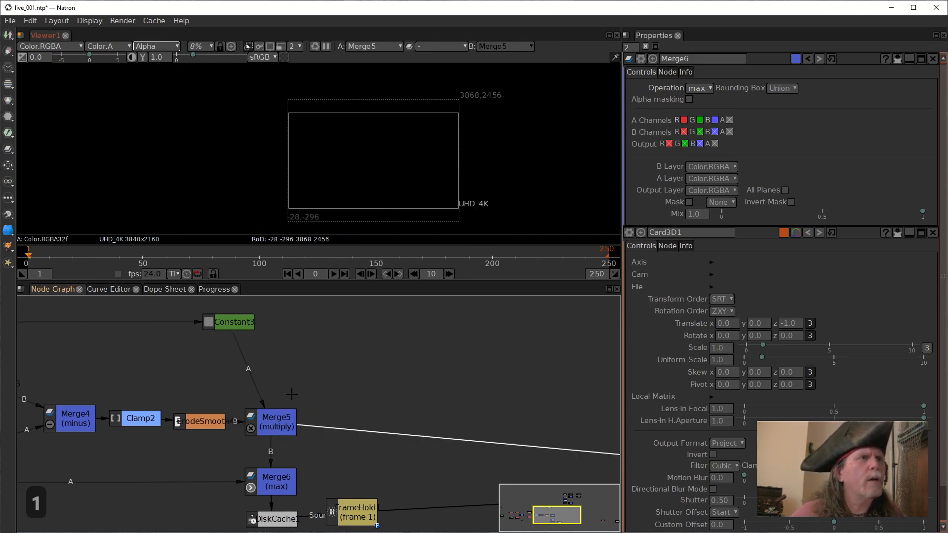
# Open the settings of Constant3, ErodeSmooth4 and Merge5 to examine their colour and channel options.
pyautogui.click(229, 323)
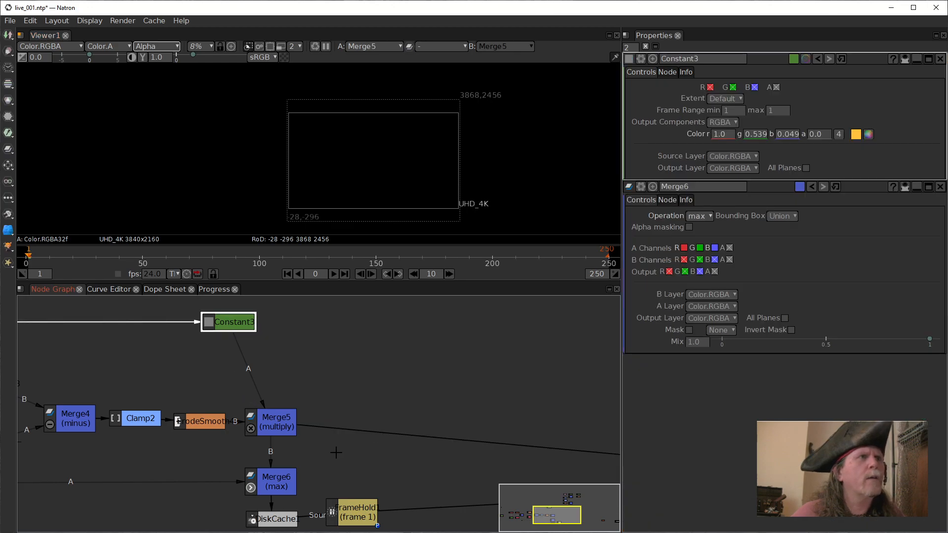
pyautogui.click(263, 429)
pyautogui.moveTo(200, 421); pyautogui.dragTo(213, 417)
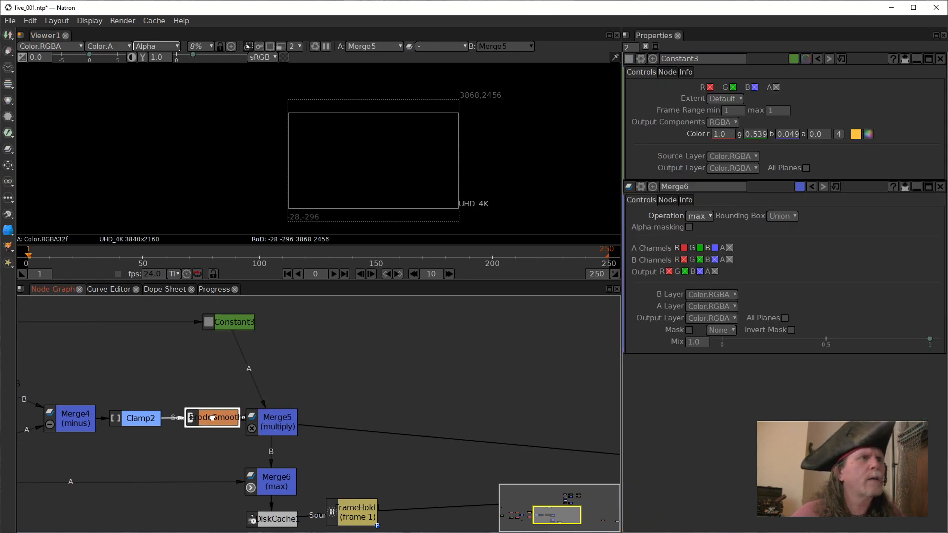
pyautogui.click(270, 427)
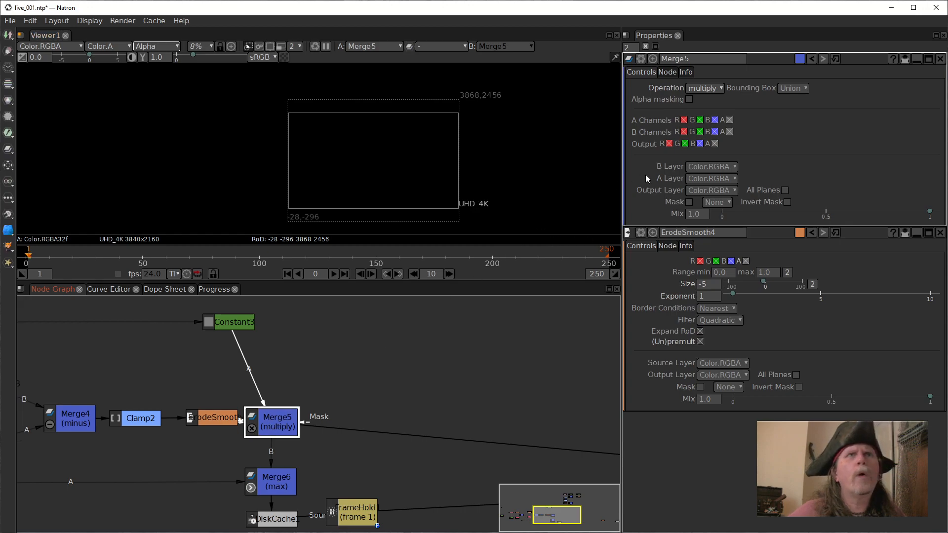
# Connect Merge5's mask input to ErodeSmooth4 and view the alpha of Merge6's output.
pyautogui.moveTo(226, 423); pyautogui.dragTo(209, 428)
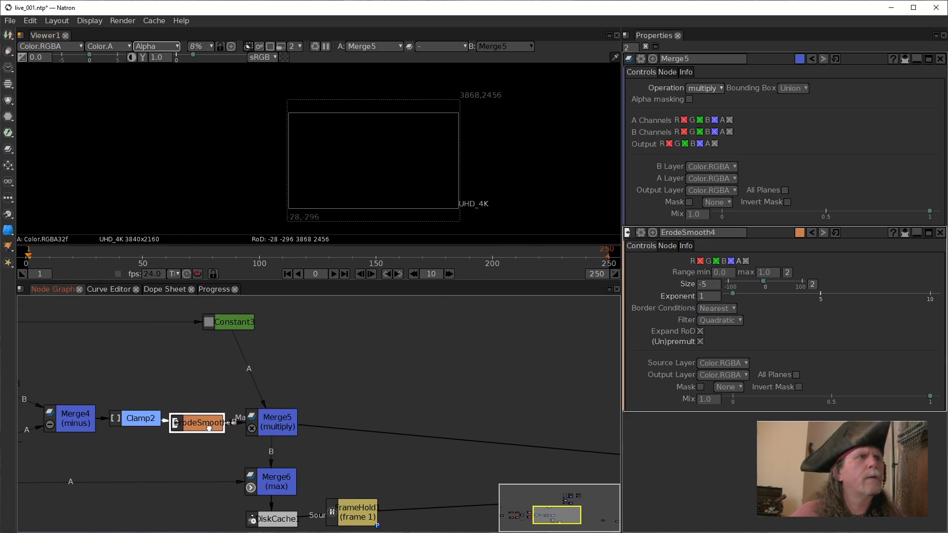
pyautogui.moveTo(284, 428); pyautogui.dragTo(203, 421)
pyautogui.moveTo(329, 428); pyautogui.dragTo(279, 425)
pyautogui.scroll(10, 361, 163)
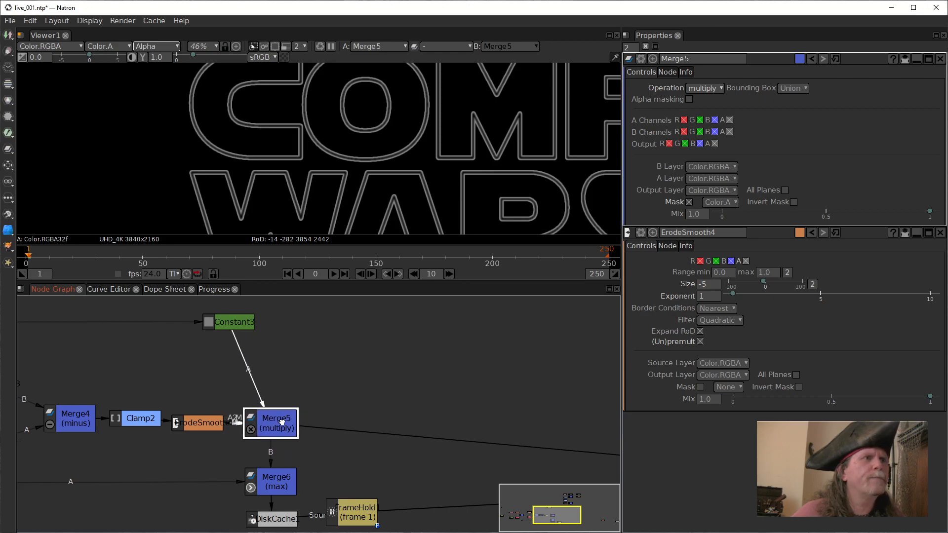
pyautogui.moveTo(389, 457); pyautogui.dragTo(391, 378)
pyautogui.moveTo(362, 348); pyautogui.dragTo(269, 402)
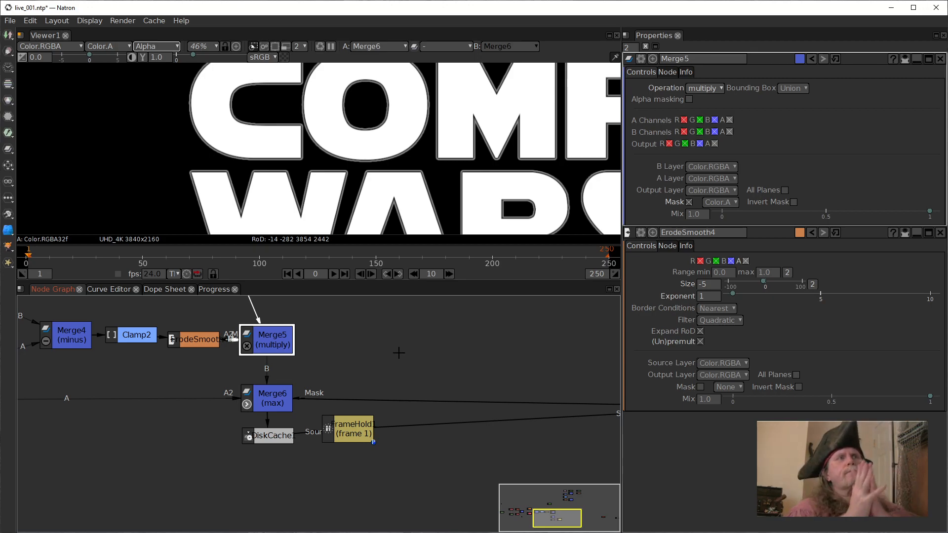
# Move Merge5 away from ErodeSmooth4 to examine the B and mask connections between them.
pyautogui.moveTo(412, 336); pyautogui.dragTo(425, 421)
pyautogui.moveTo(285, 437); pyautogui.dragTo(387, 400)
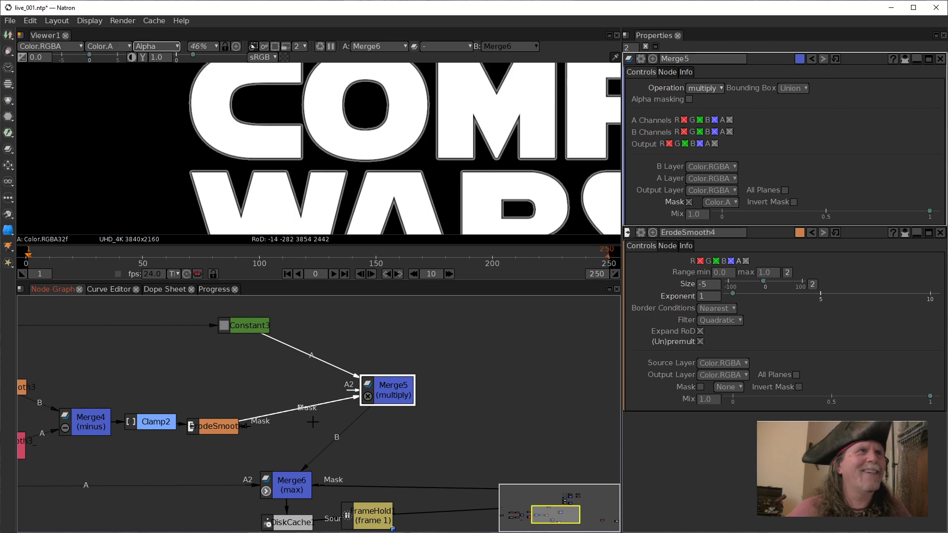
pyautogui.click(229, 425)
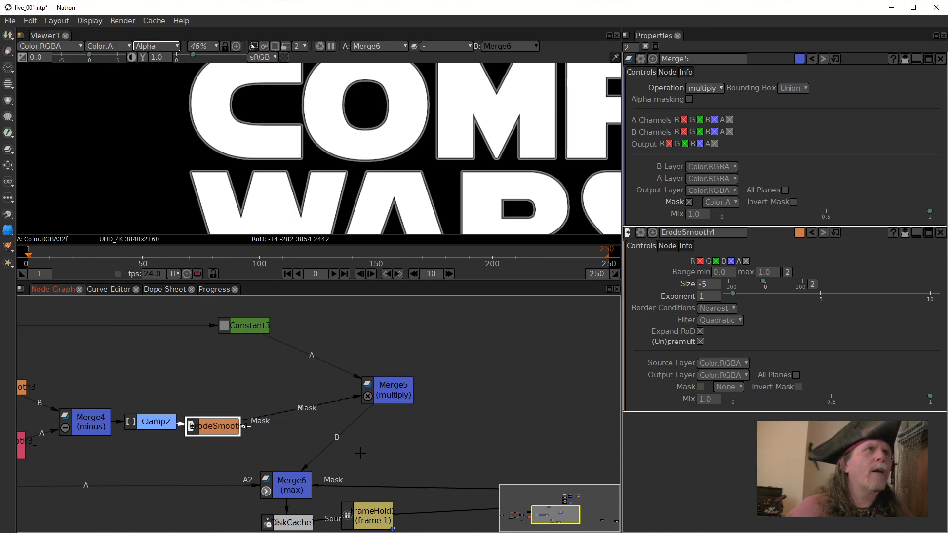
pyautogui.moveTo(361, 394); pyautogui.dragTo(211, 426)
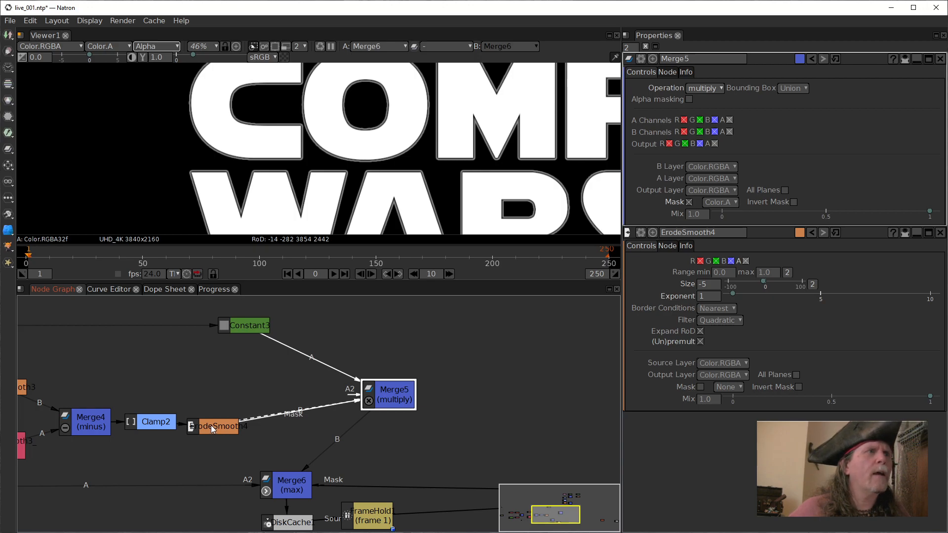
pyautogui.moveTo(384, 405); pyautogui.dragTo(363, 364)
# View Clamp2's output and examine the settings of Clamp2 and ErodeSmooth4, spacing the two nodes apart.
pyautogui.moveTo(154, 422); pyautogui.dragTo(169, 422)
pyautogui.press('1')
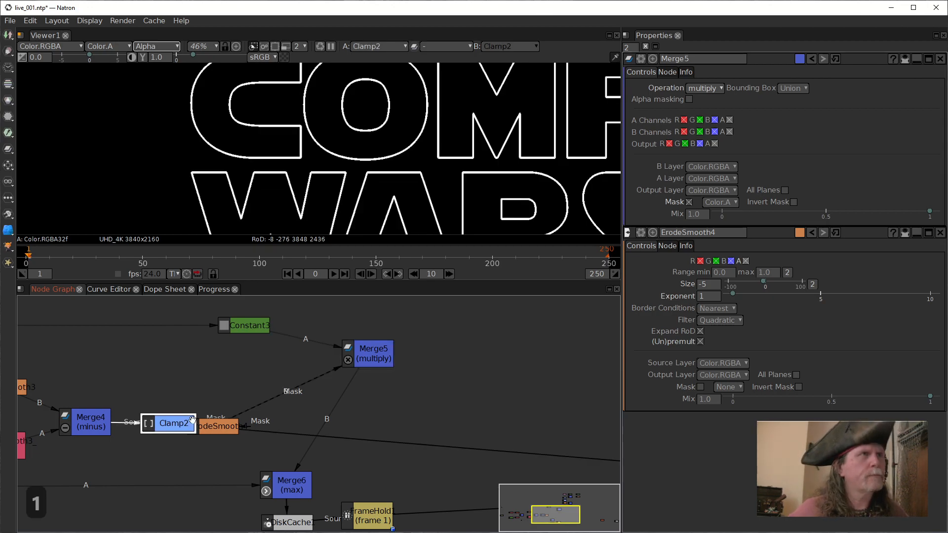
pyautogui.moveTo(227, 429); pyautogui.dragTo(261, 447)
pyautogui.click(171, 427)
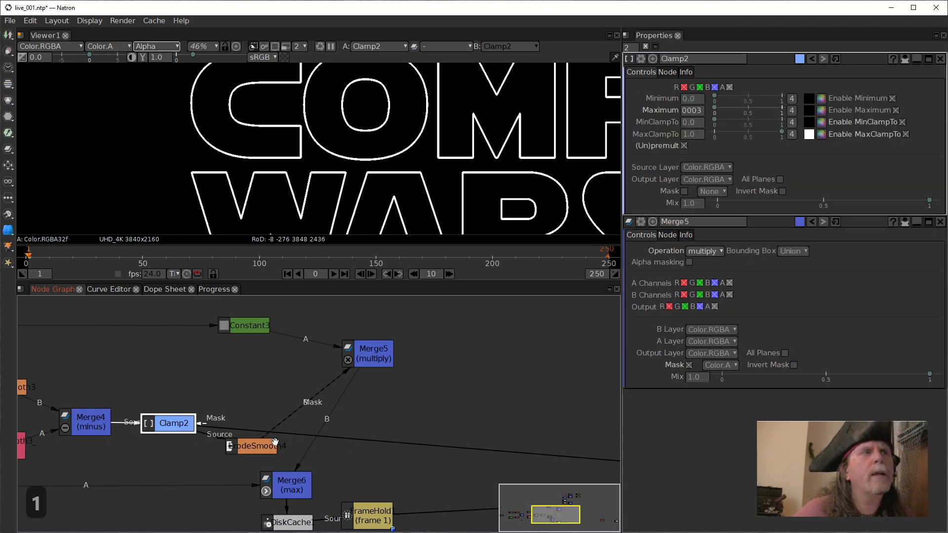
pyautogui.click(253, 447)
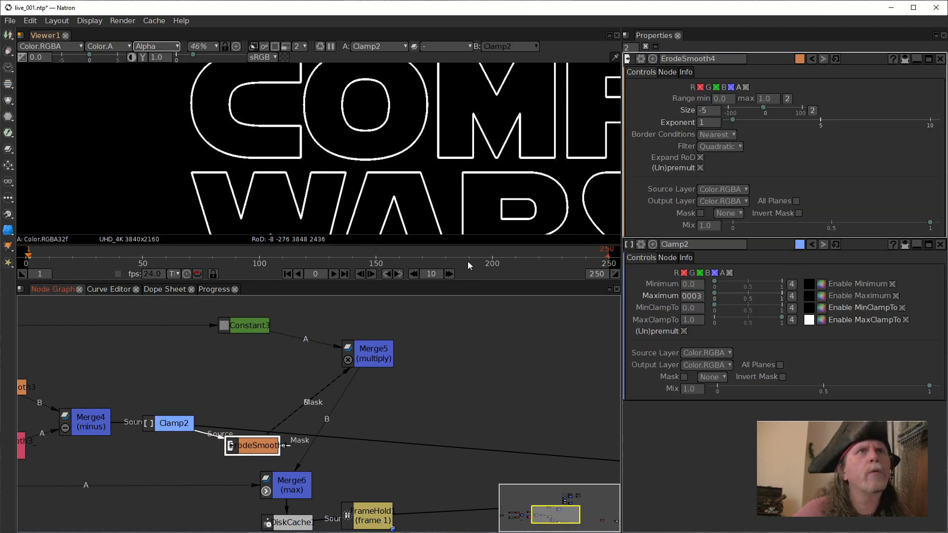
pyautogui.moveTo(253, 442); pyautogui.dragTo(247, 419)
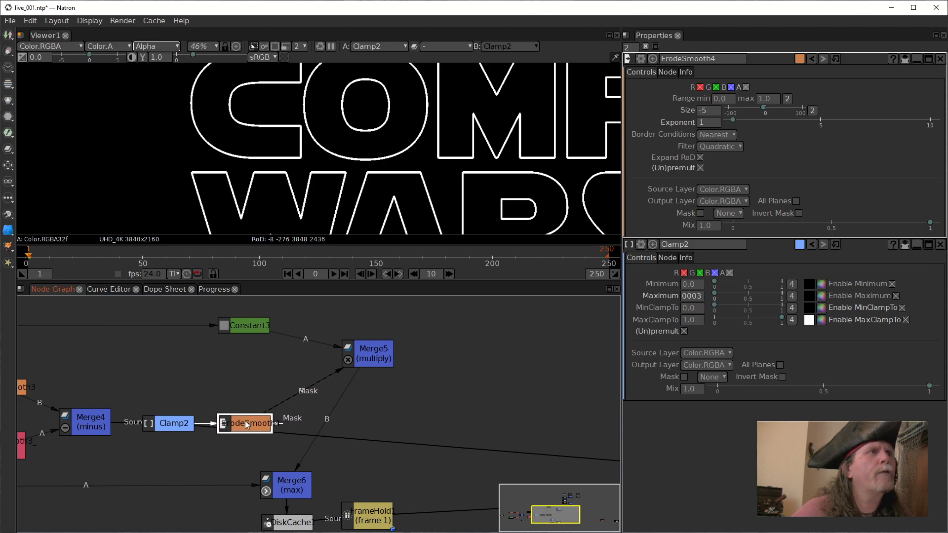
# Disconnect Merge5's B input, keep ErodeSmooth4 on its mask, and realign Merge5 and Constant3 in the node graph.
pyautogui.moveTo(296, 395)
pyautogui.mouseDown()
pyautogui.moveTo(328, 384)
pyautogui.moveTo(310, 403)
pyautogui.mouseUp()
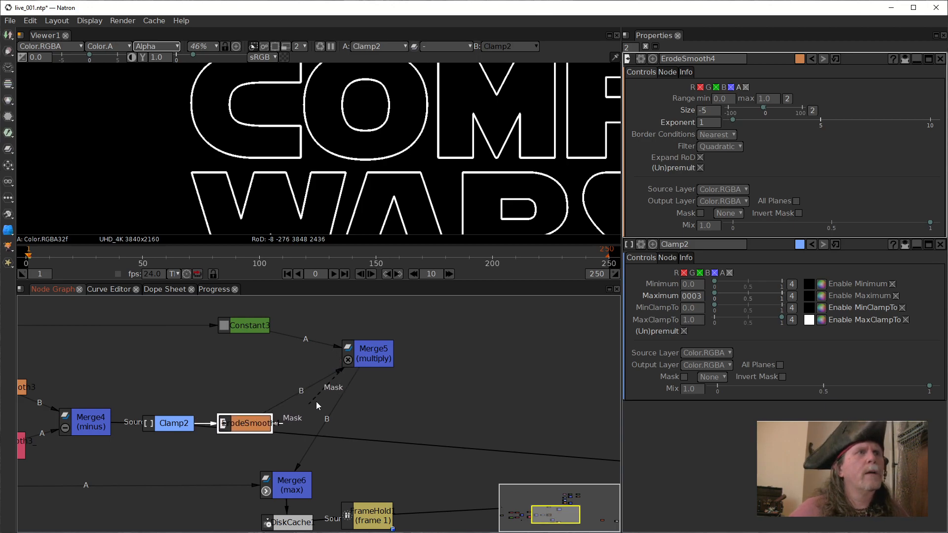
pyautogui.click(363, 365)
pyautogui.moveTo(382, 348); pyautogui.dragTo(339, 394)
pyautogui.moveTo(454, 429); pyautogui.dragTo(420, 377)
pyautogui.moveTo(342, 381); pyautogui.dragTo(251, 431)
pyautogui.scroll(-7, 327, 416)
pyautogui.scroll(4, 298, 398)
pyautogui.moveTo(238, 383); pyautogui.dragTo(470, 456)
pyautogui.moveTo(254, 409)
pyautogui.mouseDown()
pyautogui.moveTo(243, 410)
pyautogui.moveTo(253, 417)
pyautogui.mouseUp()
pyautogui.moveTo(216, 365); pyautogui.dragTo(249, 373)
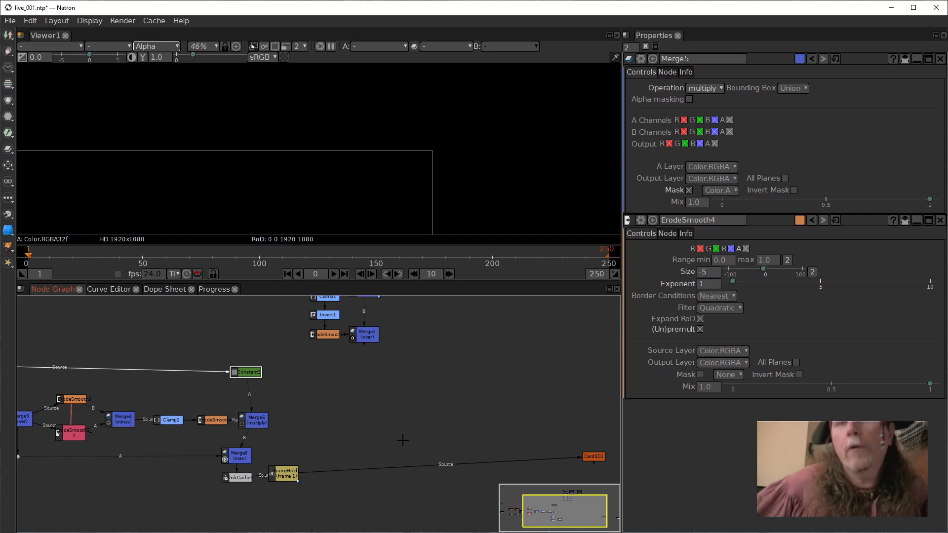
# Open Merge2's settings, connect Viewer1 to Merge2 and show its RGB output fitted to the viewer.
pyautogui.click(294, 473)
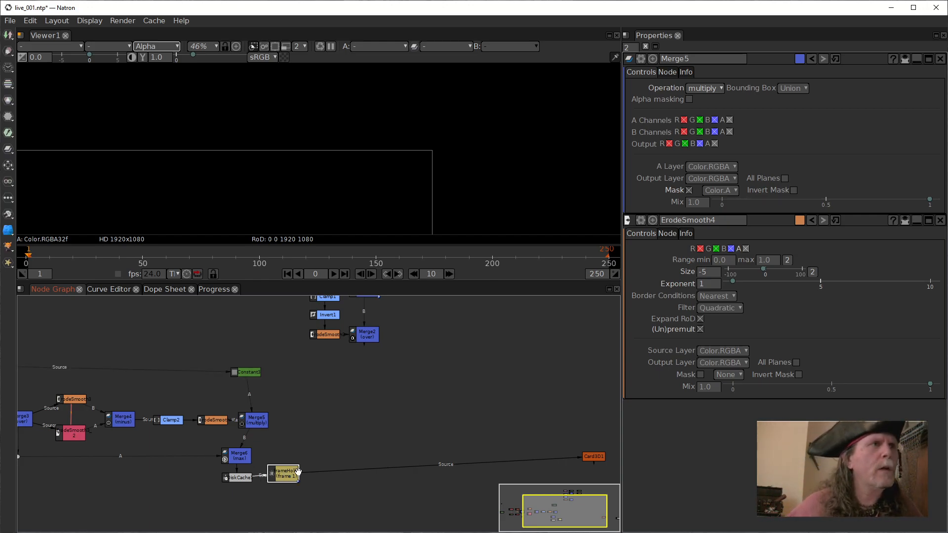
pyautogui.click(358, 336)
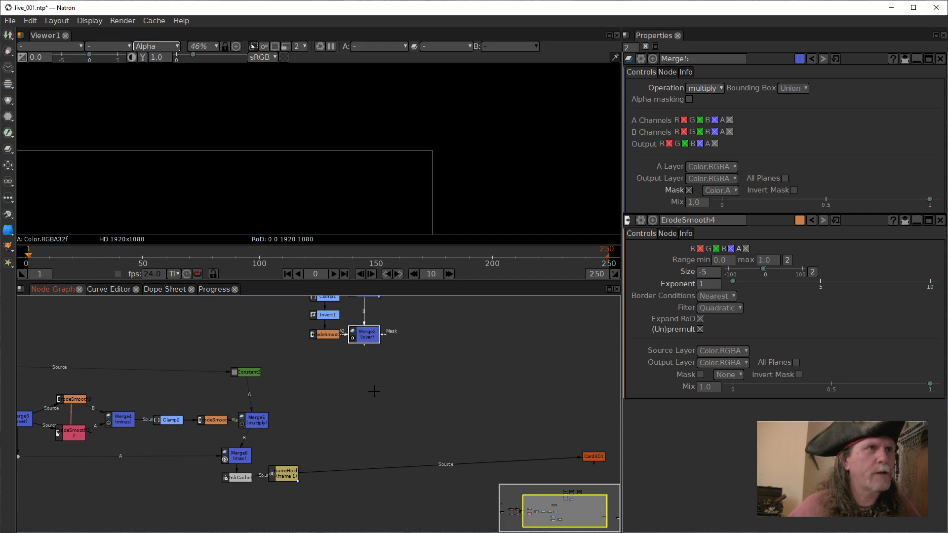
pyautogui.doubleClick(365, 336)
pyautogui.moveTo(431, 346); pyautogui.dragTo(454, 345)
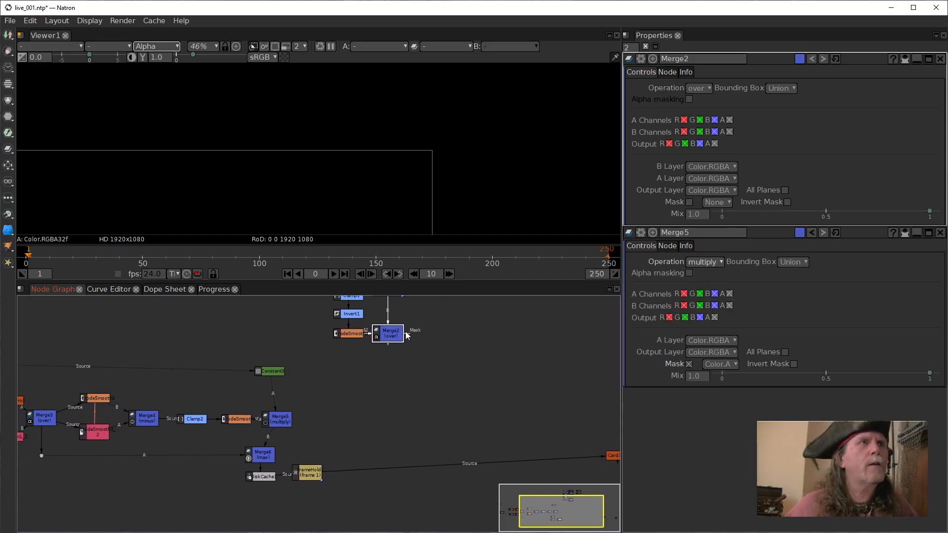
pyautogui.press('1')
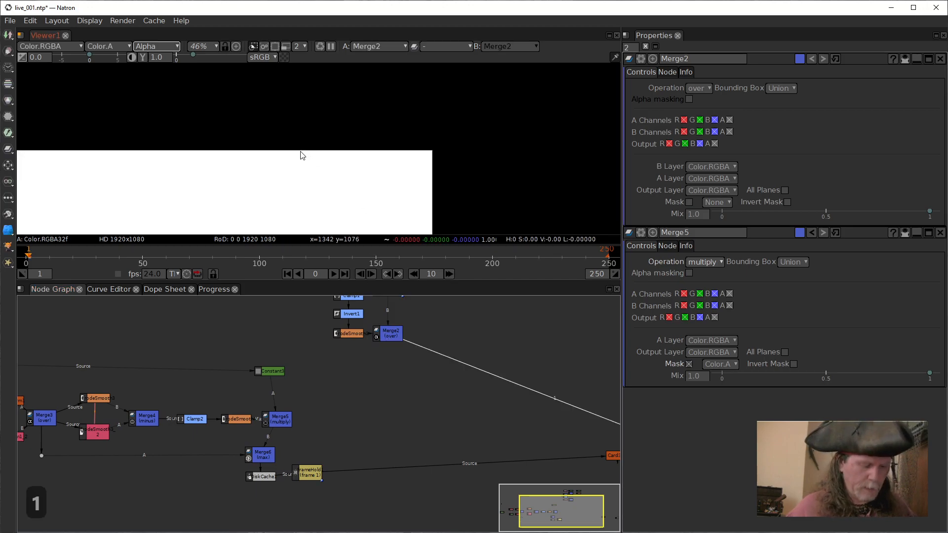
pyautogui.press('f')
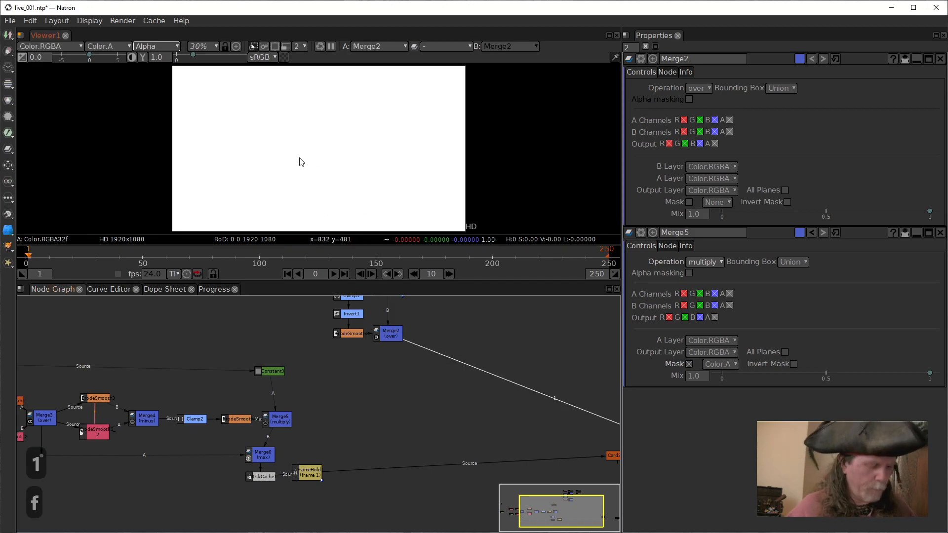
pyautogui.press('a')
# Add a Merge node after Merge2 and place it below, between the FrameHold and Card3D1 nodes.
pyautogui.click(385, 332)
pyautogui.press('m')
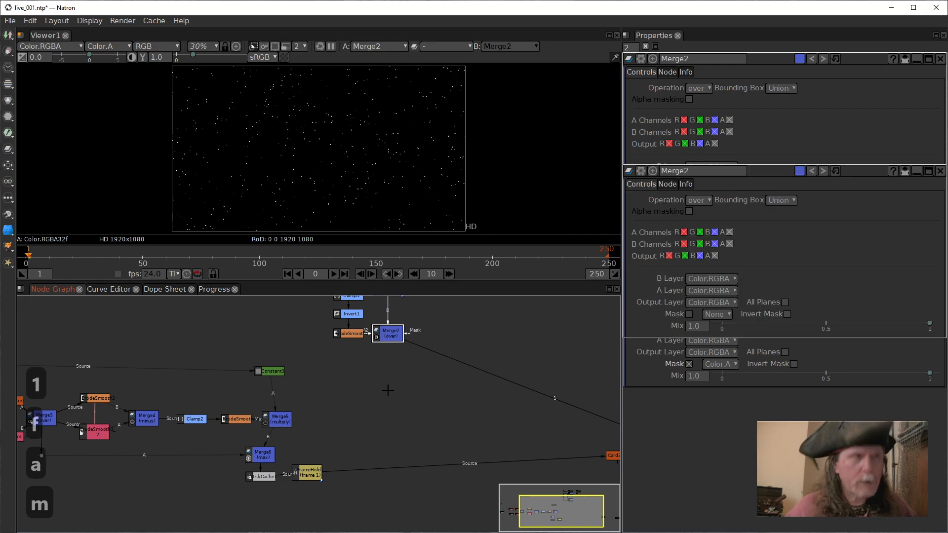
pyautogui.moveTo(388, 348); pyautogui.dragTo(387, 458)
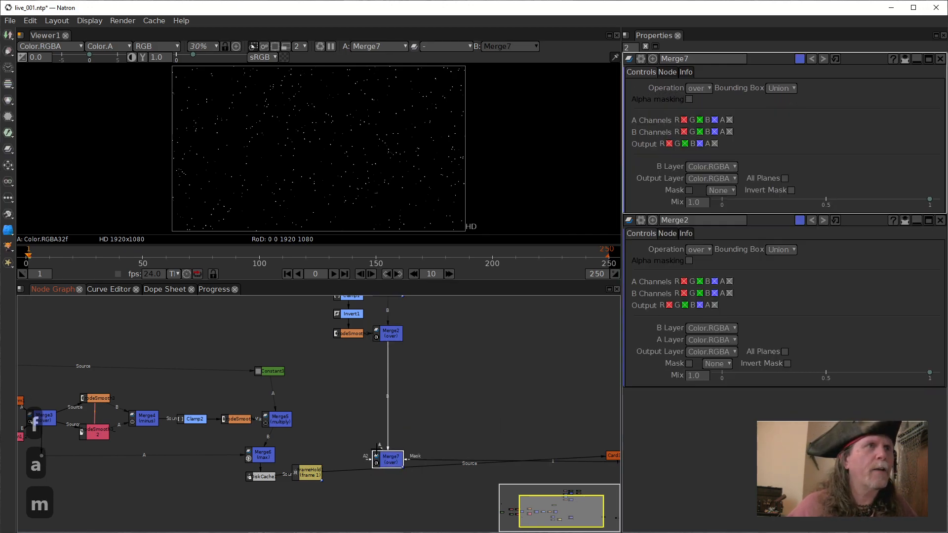
# Move Card3D1 above the FrameHold node, align Merge7 beside it, and connect Merge7's A input to Card3D1.
pyautogui.click(610, 455)
pyautogui.moveTo(610, 455); pyautogui.dragTo(314, 441)
pyautogui.click(391, 462)
pyautogui.moveTo(390, 462); pyautogui.dragTo(314, 440)
pyautogui.click(327, 446)
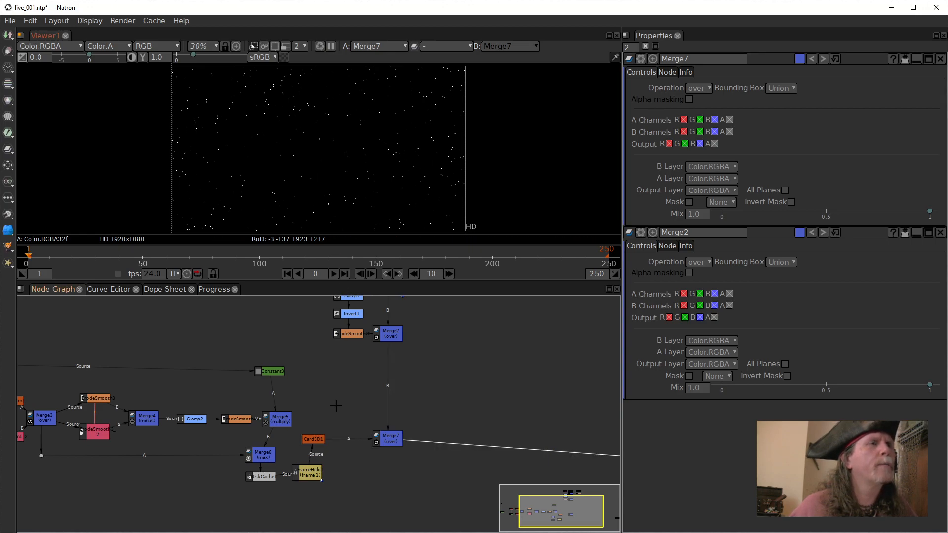
# Connect Viewer1 to the DiskCache node to inspect the image feeding the FrameHold.
pyautogui.click(318, 475)
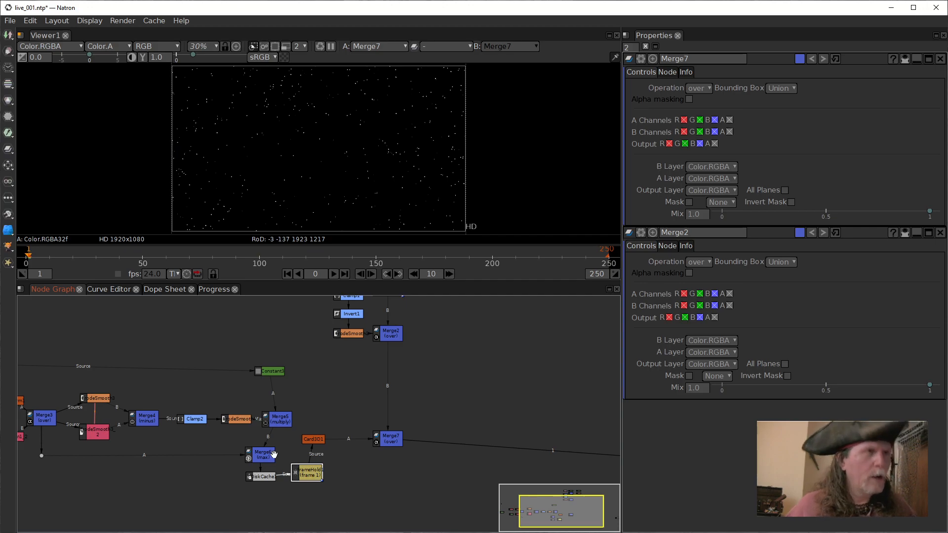
pyautogui.click(261, 477)
pyautogui.press('1')
pyautogui.moveTo(379, 462); pyautogui.dragTo(395, 437)
pyautogui.scroll(1, 380, 415)
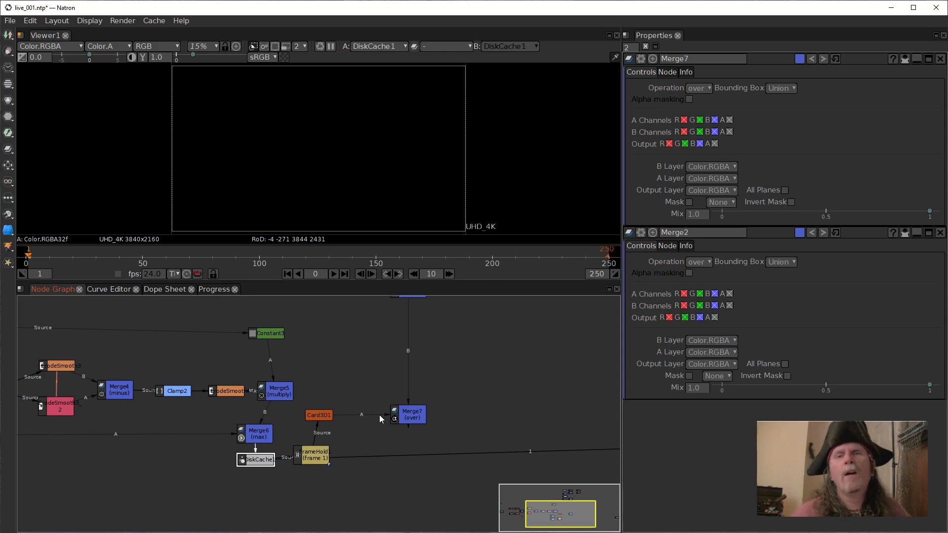
# Shift ErodeSmooth4 and Merge5 so Merge5 sits above Merge6, and open the settings of Merge5 and Merge6.
pyautogui.moveTo(216, 392)
pyautogui.mouseDown()
pyautogui.moveTo(179, 391)
pyautogui.moveTo(204, 390)
pyautogui.mouseUp()
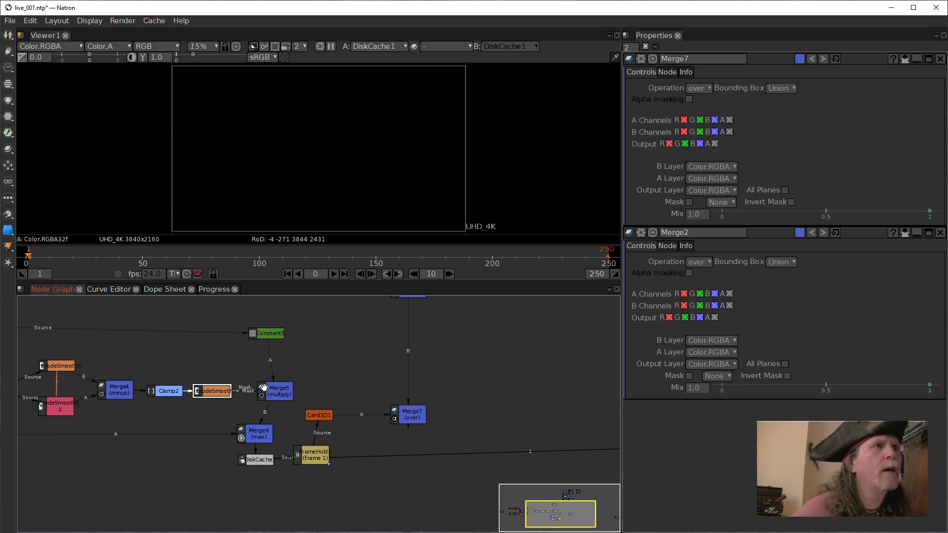
pyautogui.moveTo(272, 391); pyautogui.dragTo(251, 391)
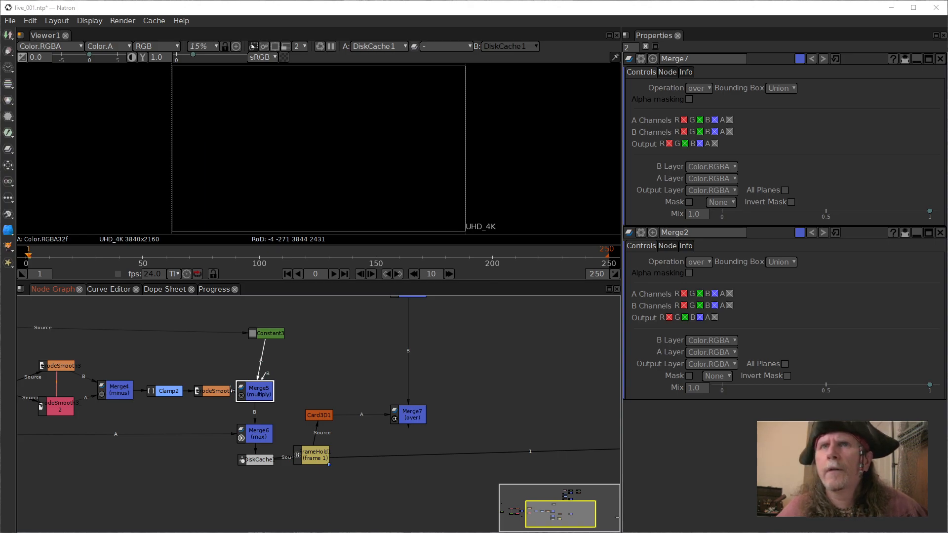
pyautogui.doubleClick(260, 394)
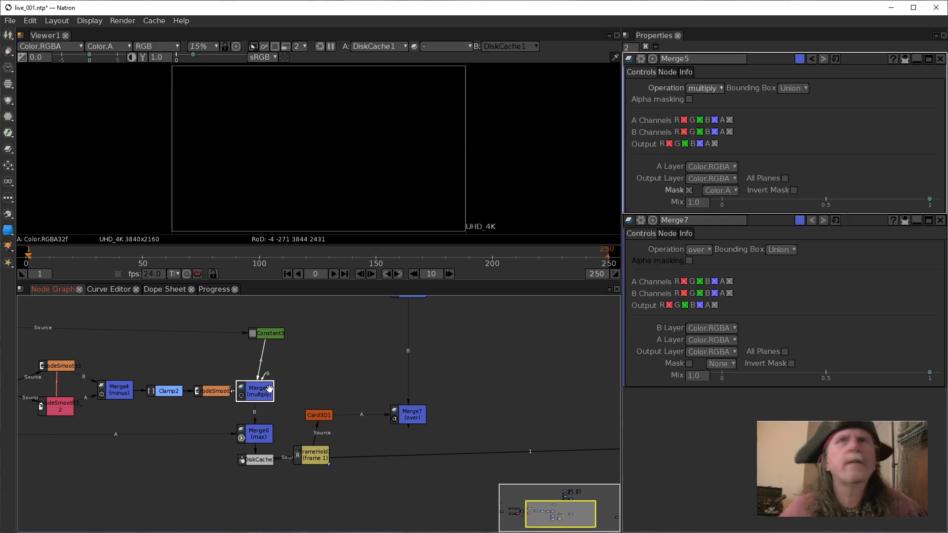
pyautogui.doubleClick(262, 435)
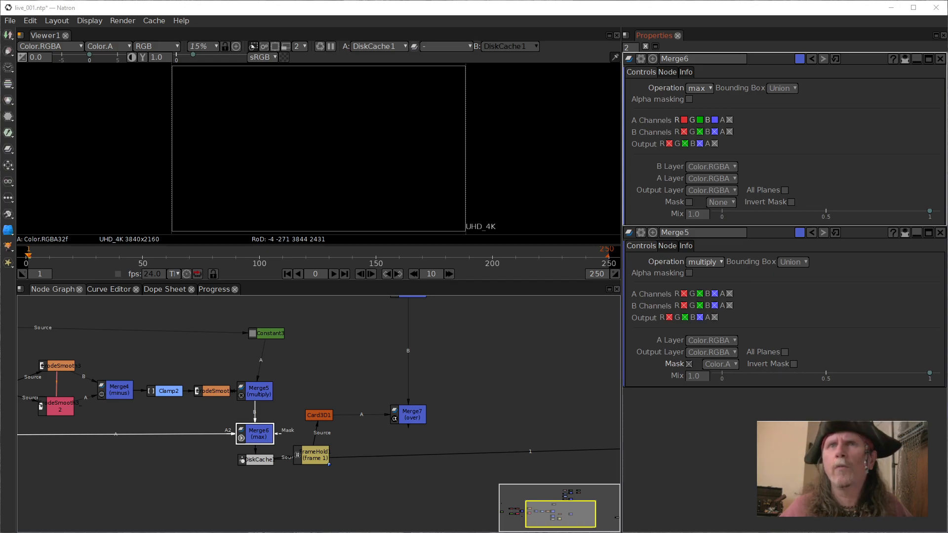
# Connect Viewer1 to Merge6 and examine its alpha channel around the title's WARS lettering.
pyautogui.press('1')
pyautogui.press('a')
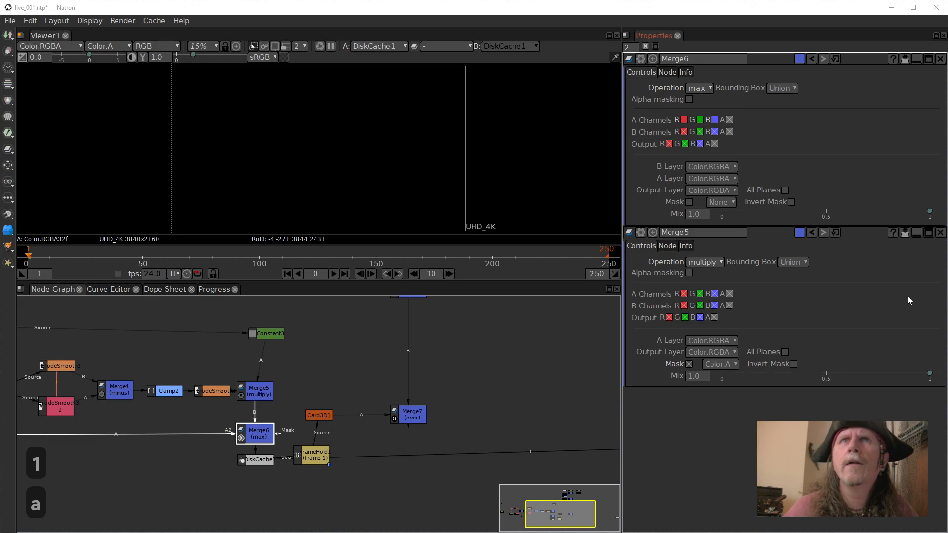
pyautogui.click(258, 440)
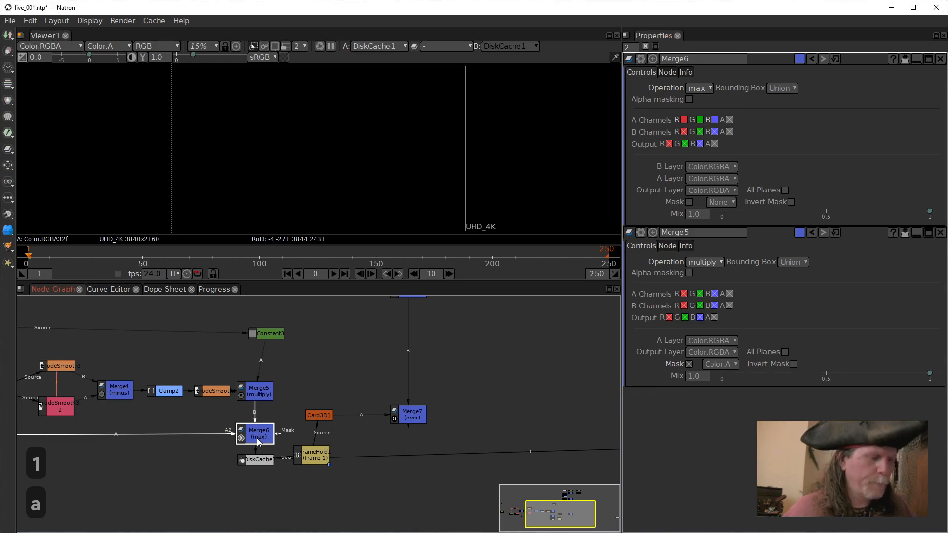
pyautogui.press('1')
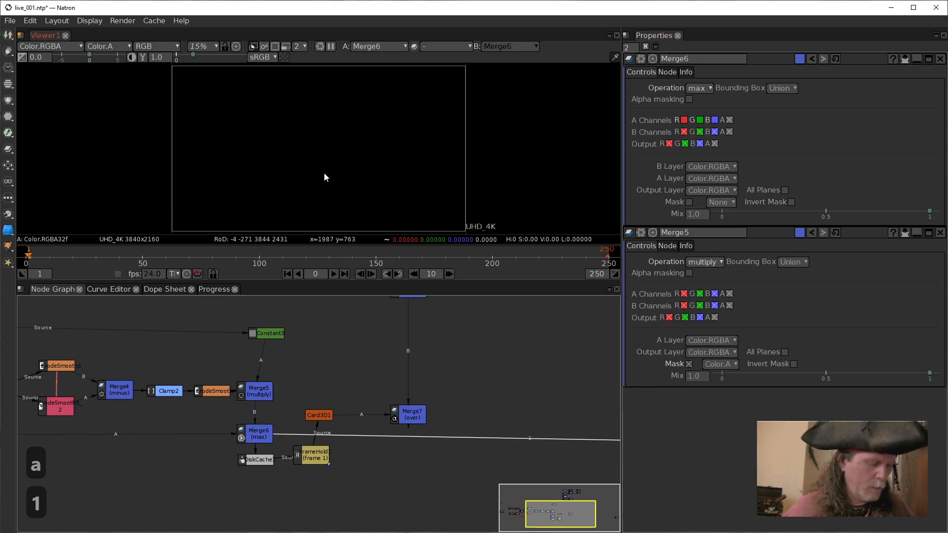
pyautogui.press('a')
pyautogui.scroll(5, 320, 192)
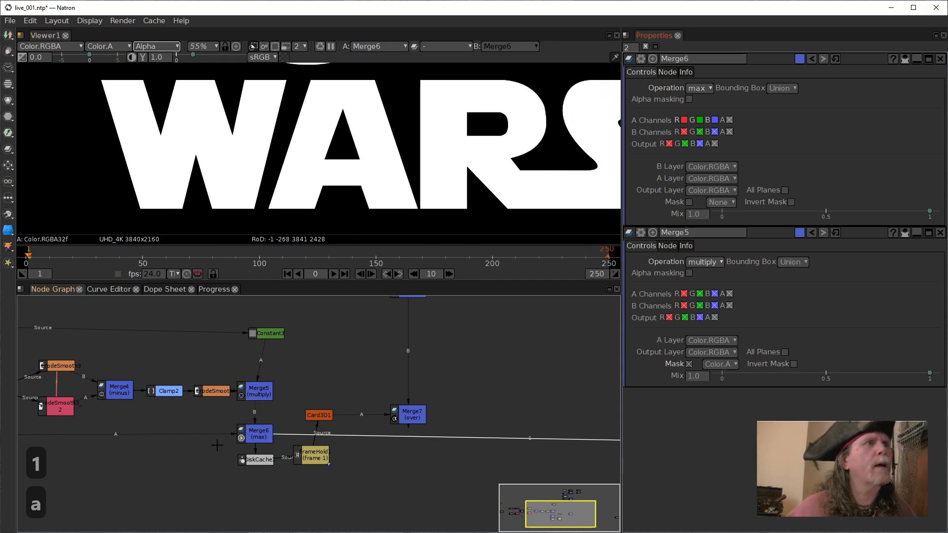
# Disconnect Merge6's A input and connect Viewer1 to Merge5 to check its alpha.
pyautogui.moveTo(213, 436); pyautogui.dragTo(202, 458)
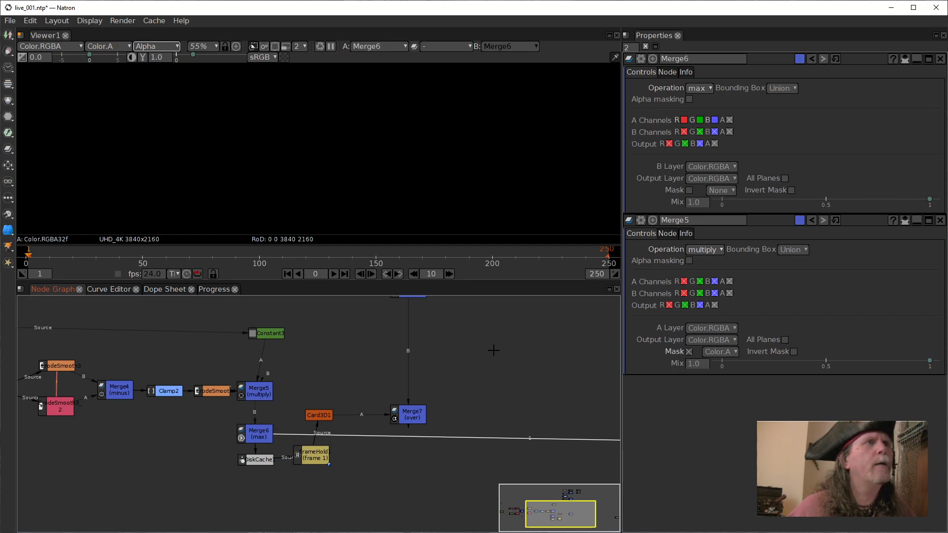
pyautogui.click(257, 392)
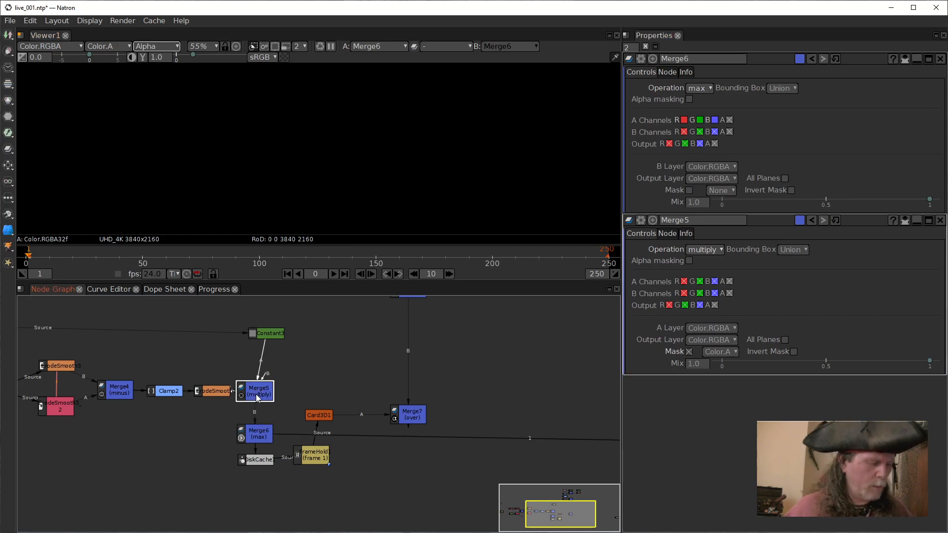
pyautogui.press('1')
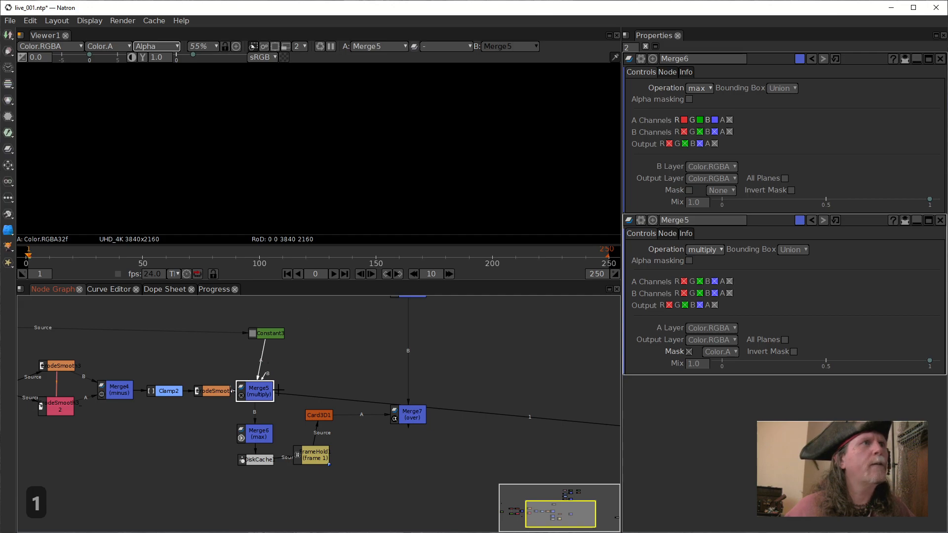
# Rewire ErodeSmooth4 from Merge5's mask to its B input, and place Merge5 back in line between ErodeSmooth4 and Constant3.
pyautogui.moveTo(255, 391); pyautogui.dragTo(305, 375)
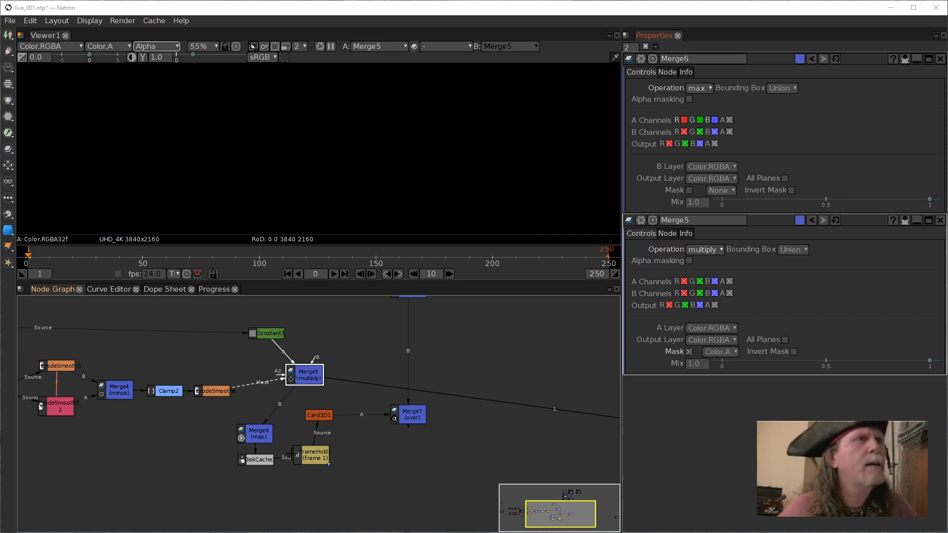
pyautogui.click(270, 438)
pyautogui.moveTo(269, 387); pyautogui.dragTo(214, 392)
pyautogui.click(302, 375)
pyautogui.moveTo(300, 377); pyautogui.dragTo(277, 391)
# Reconnect Merge6's A input to the dot beneath Merge3.
pyautogui.click(258, 435)
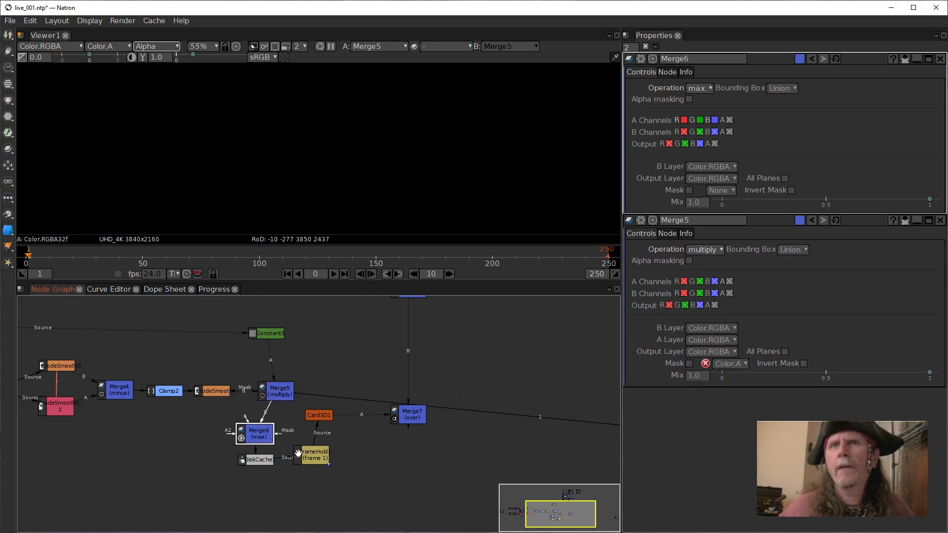
pyautogui.moveTo(175, 460); pyautogui.dragTo(424, 466)
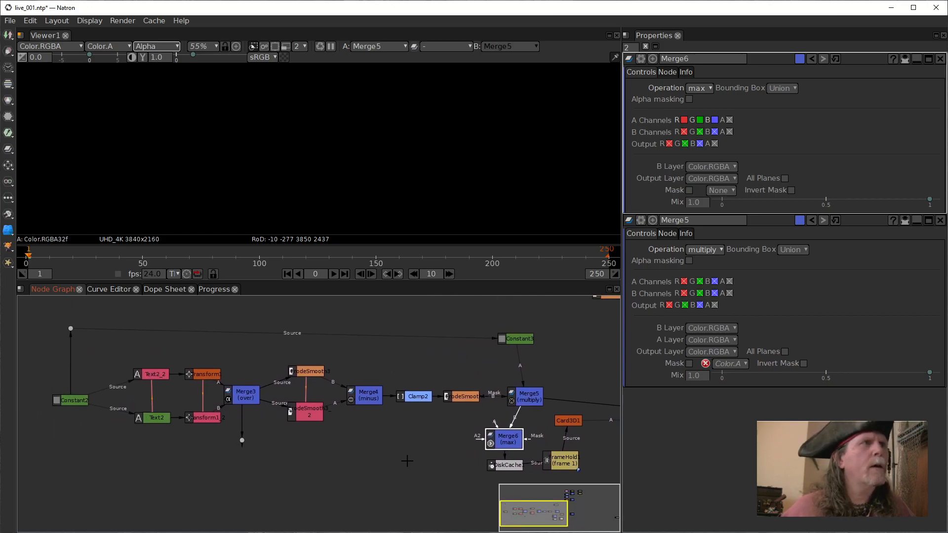
pyautogui.moveTo(485, 425); pyautogui.dragTo(241, 440)
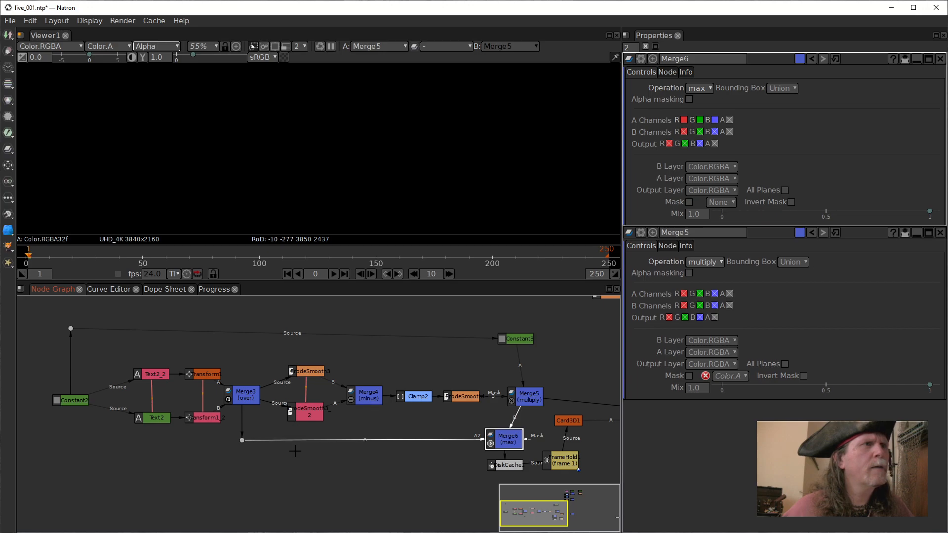
# Fit Merge5's alpha output to the viewer and inspect it with Merge5 selected.
pyautogui.click(485, 191)
pyautogui.moveTo(528, 391); pyautogui.dragTo(366, 425)
pyautogui.click(506, 444)
pyautogui.click(351, 174)
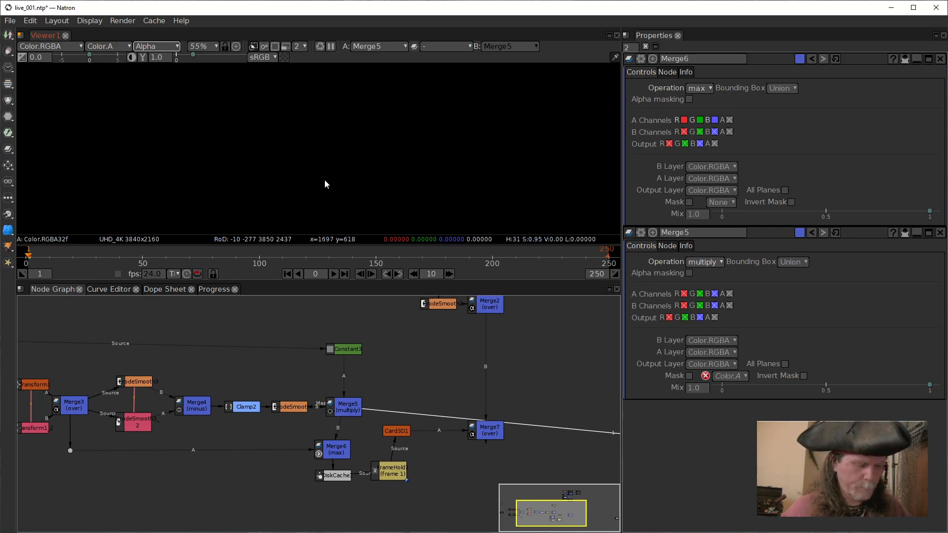
pyautogui.press('f')
pyautogui.click(344, 412)
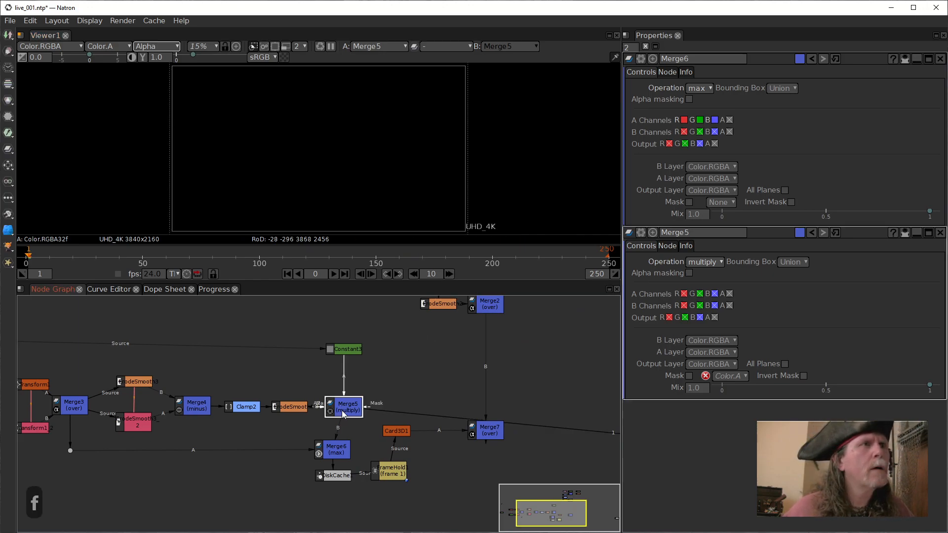
pyautogui.click(351, 135)
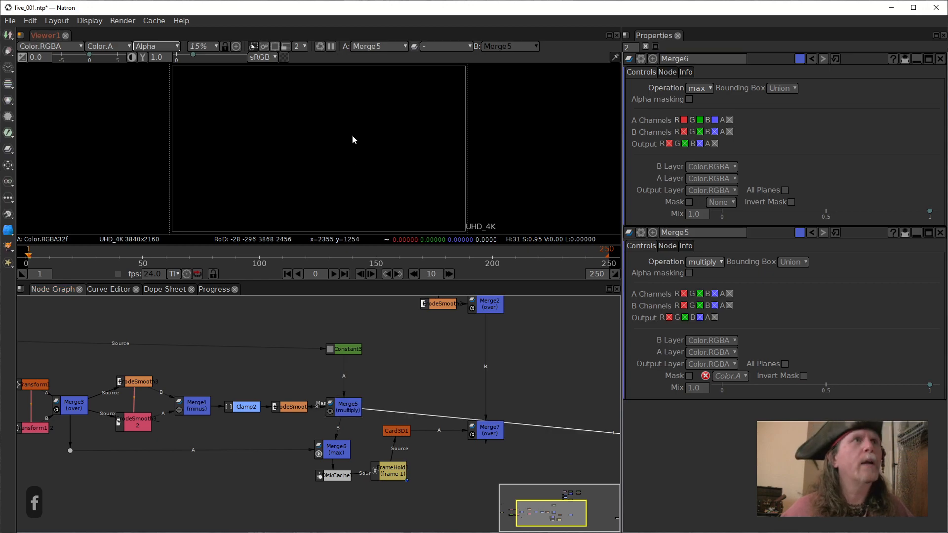
pyautogui.click(343, 413)
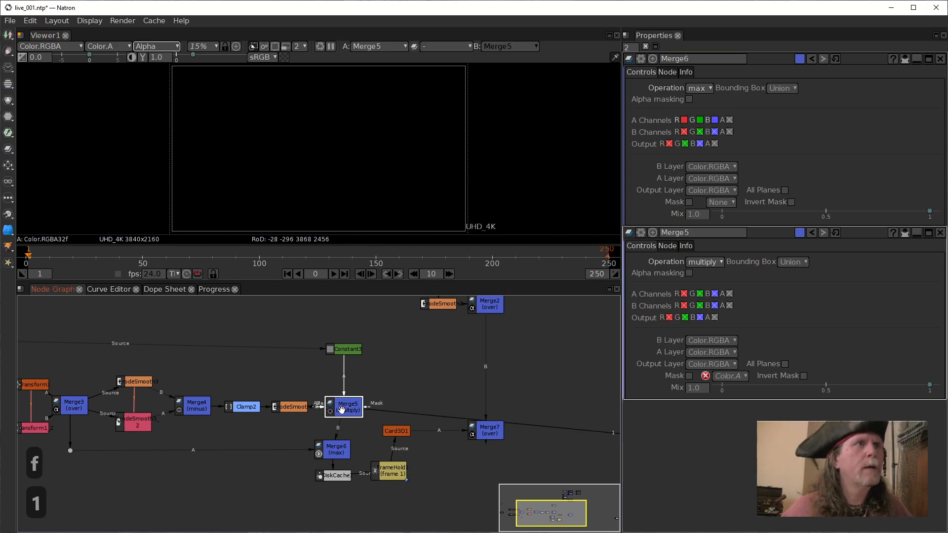